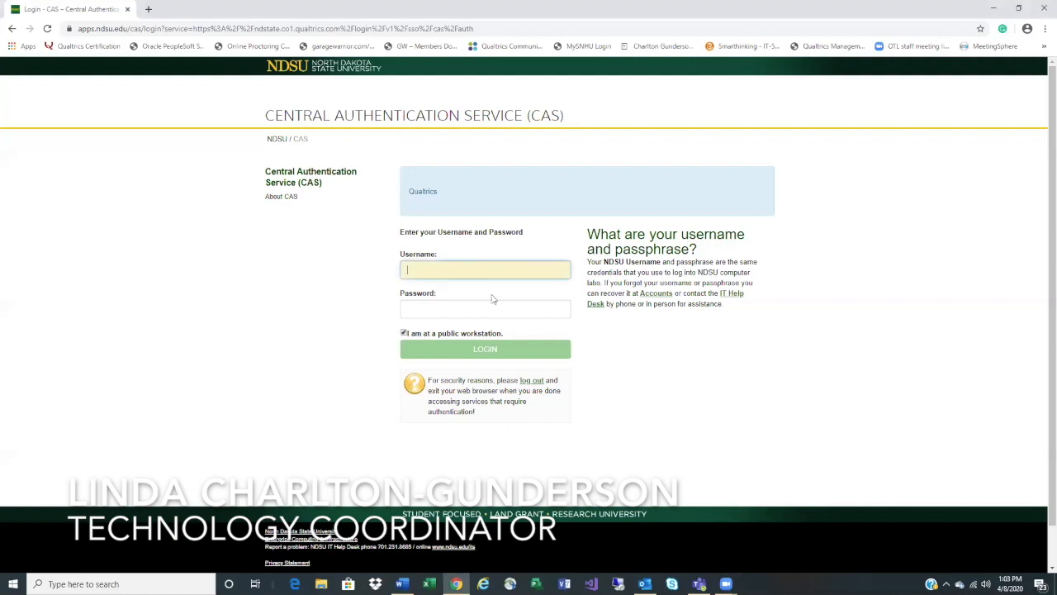
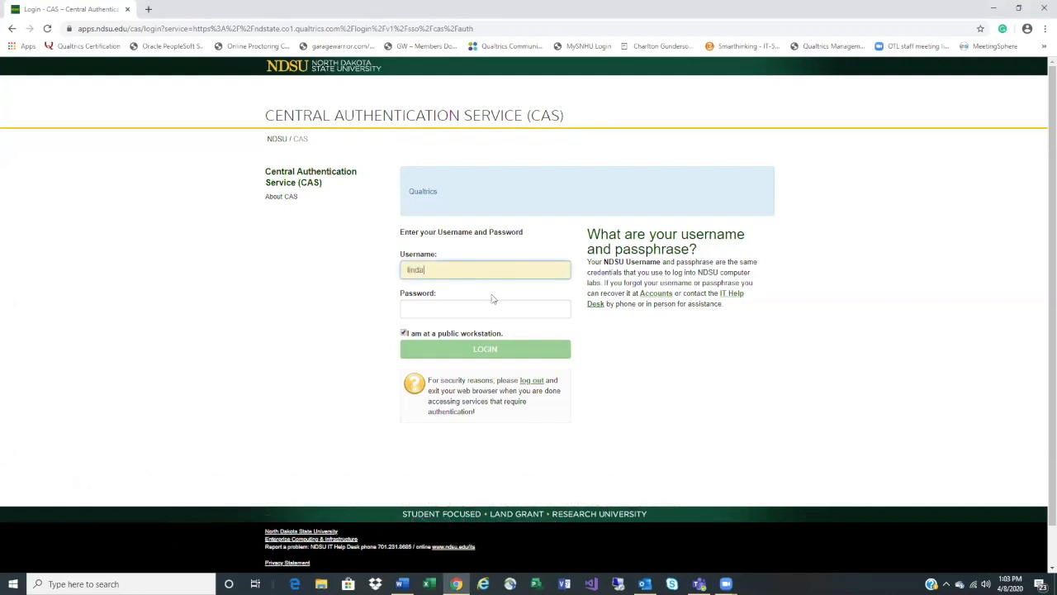
Sign in on the CAS page with the account username and password, not as a public workstation
key("Tab")
type("***")
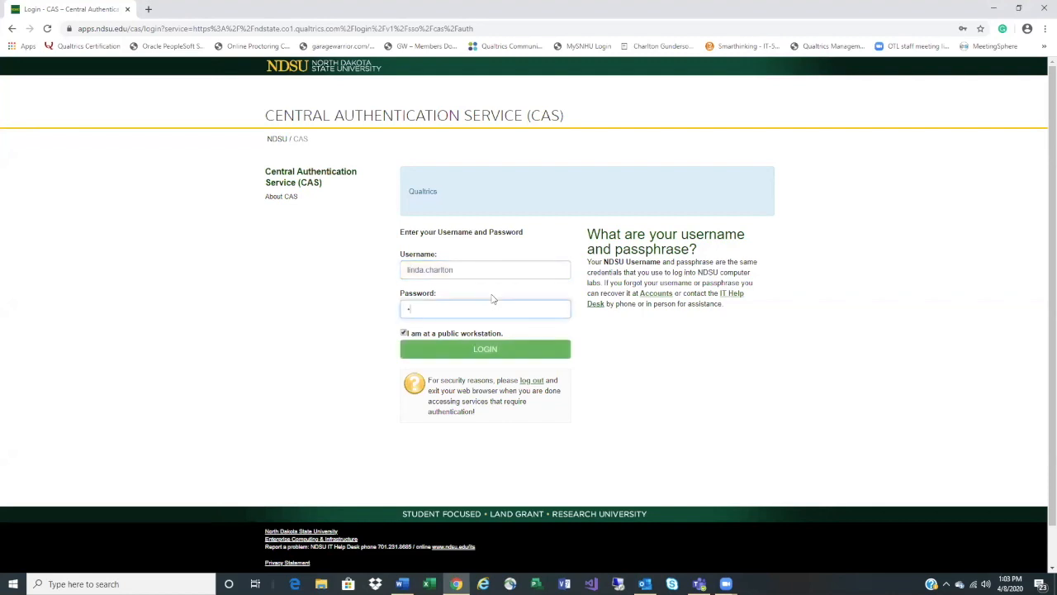
type("*******")
left_click(405, 332)
left_click(450, 357)
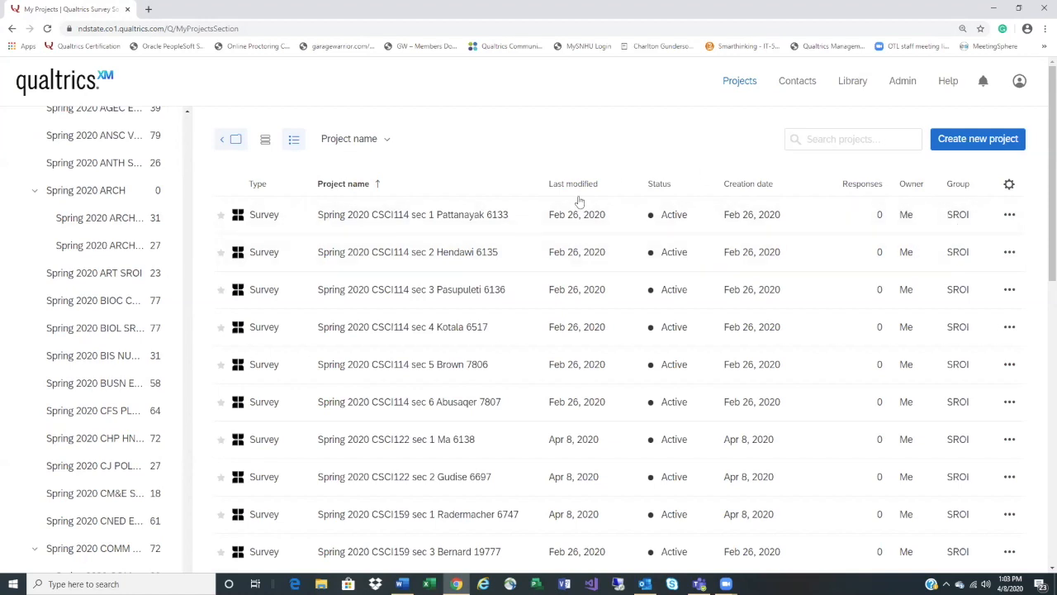
Toggle the card and table layouts and the folder list, ending in the table view
left_click(274, 142)
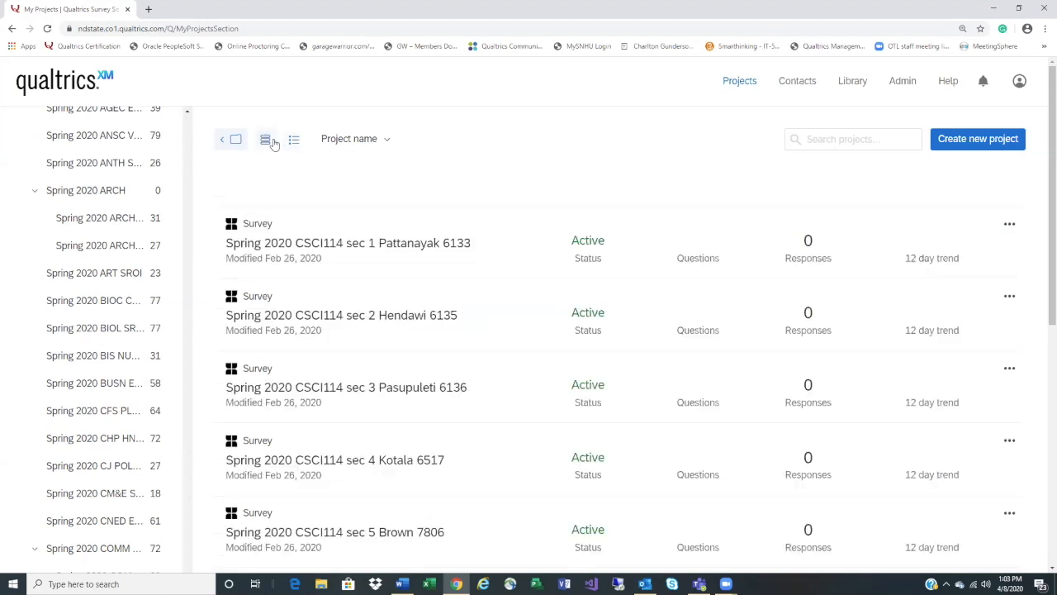
left_click(238, 141)
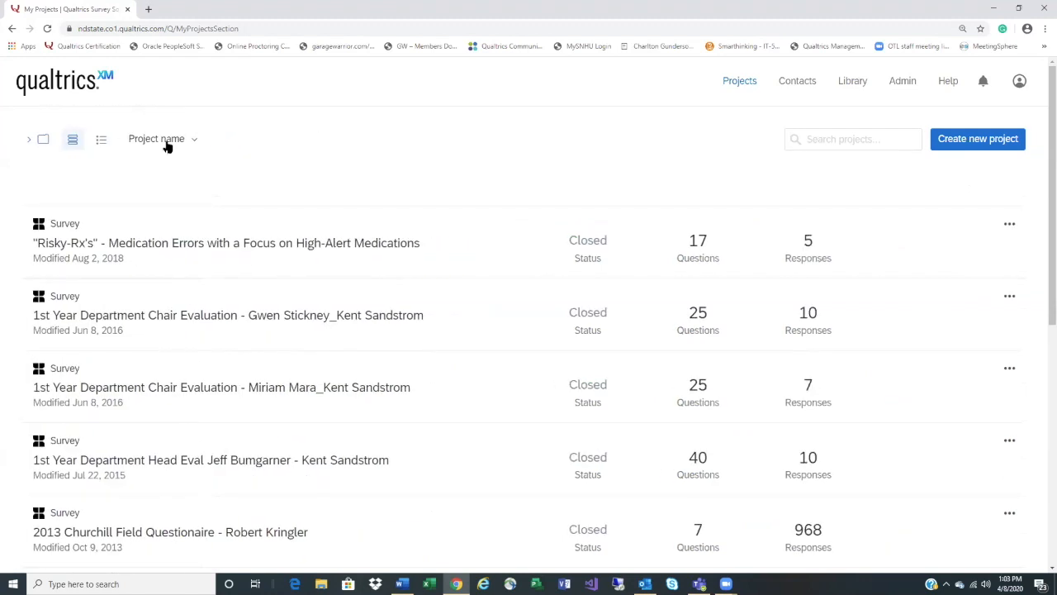
left_click(43, 144)
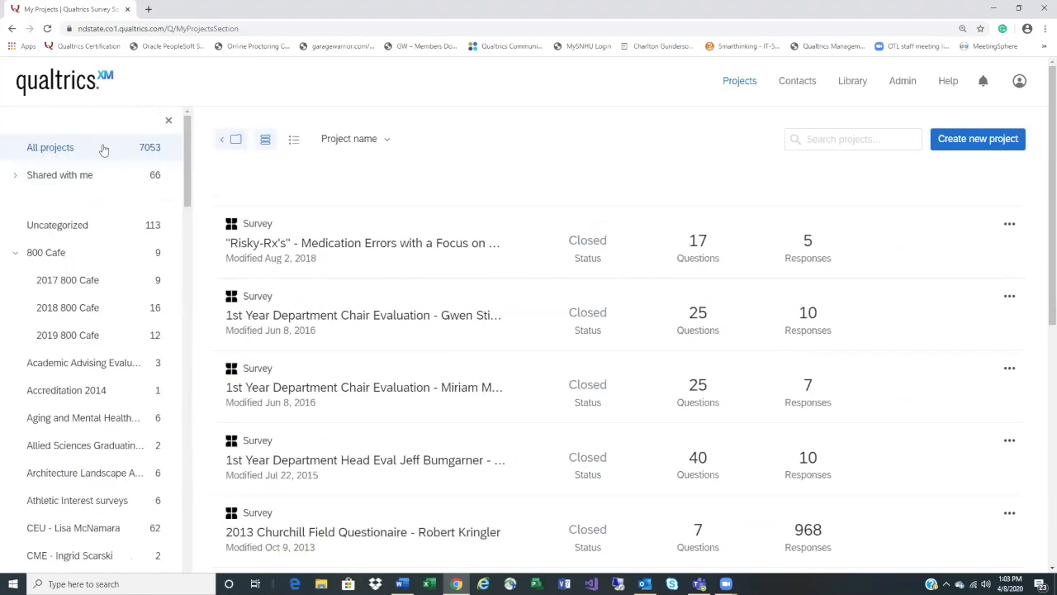
left_click(294, 146)
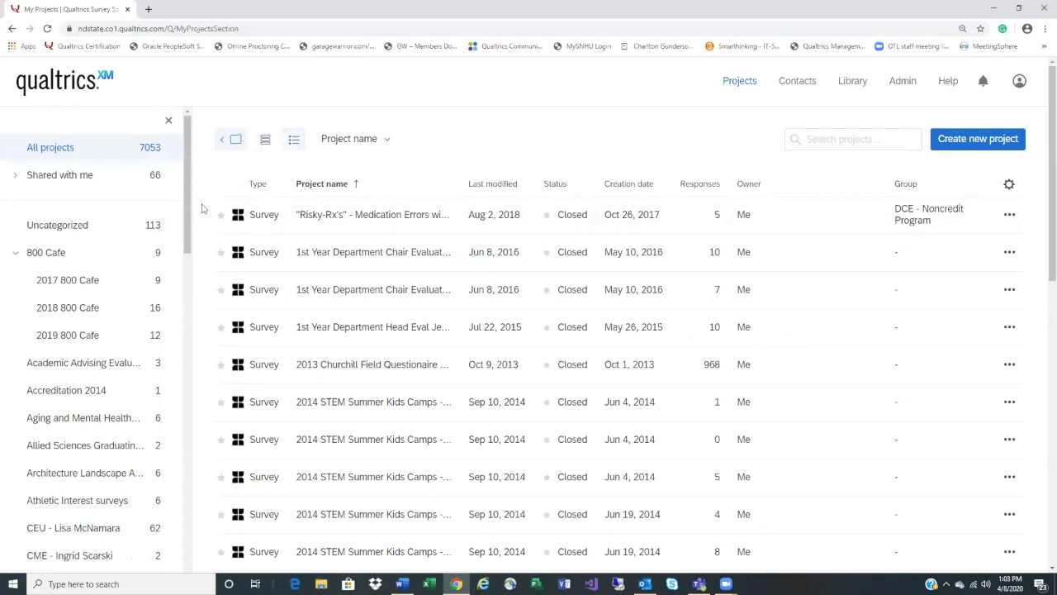
Scroll through the 7053 projects, return the folder list to its top, and begin a new project
scroll(185, 213, "down", 4)
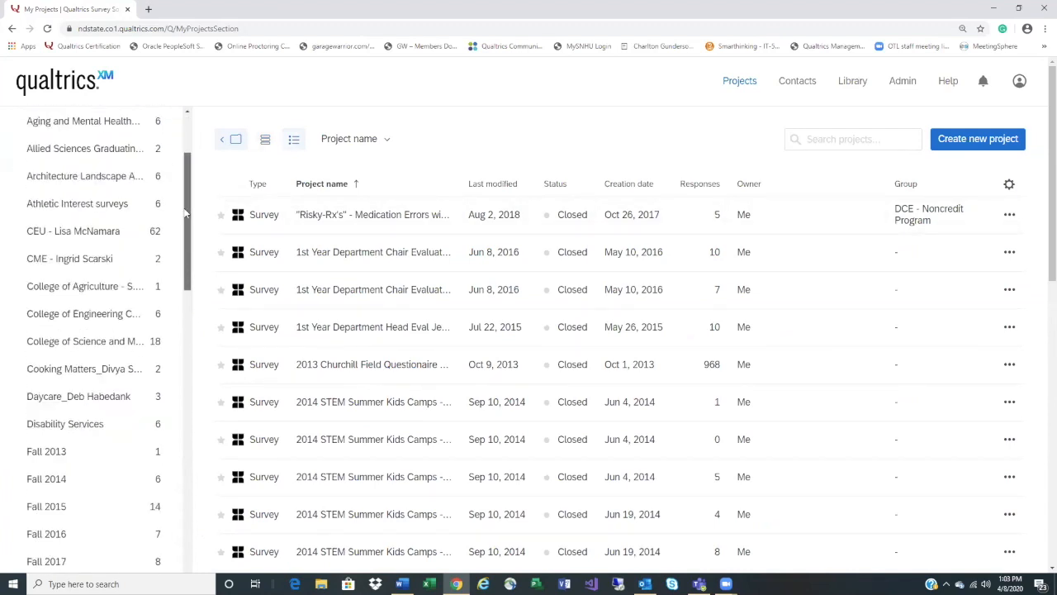
scroll(158, 296, "down", 4)
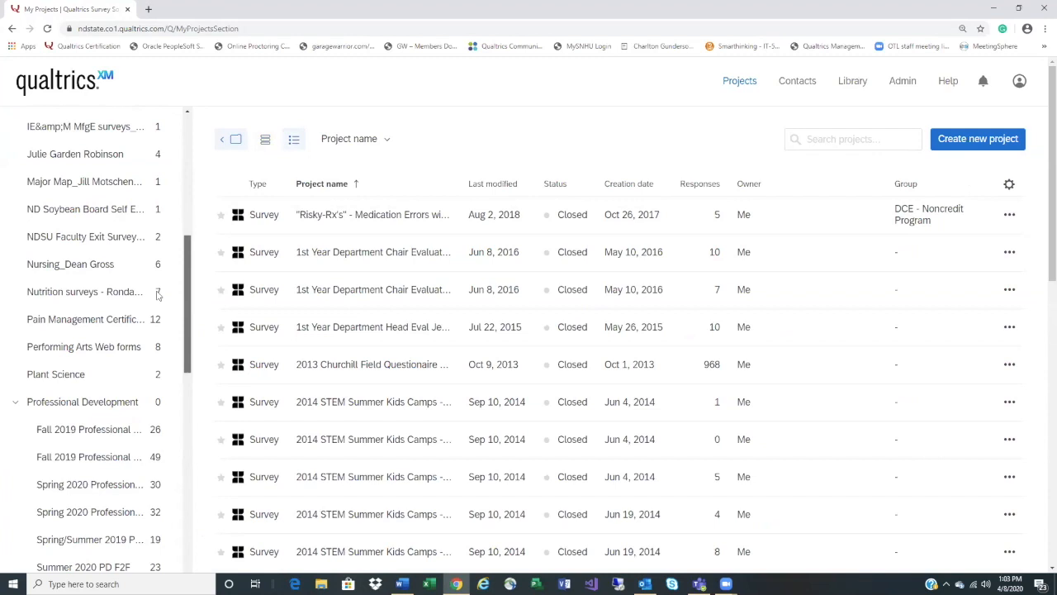
scroll(470, 330, "down", 5)
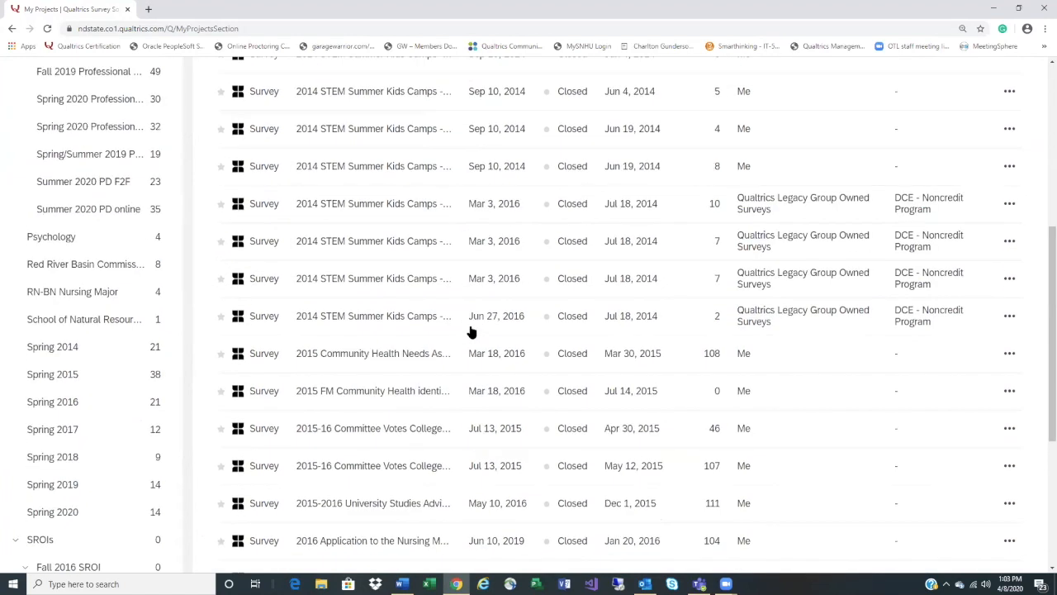
scroll(470, 330, "down", 4)
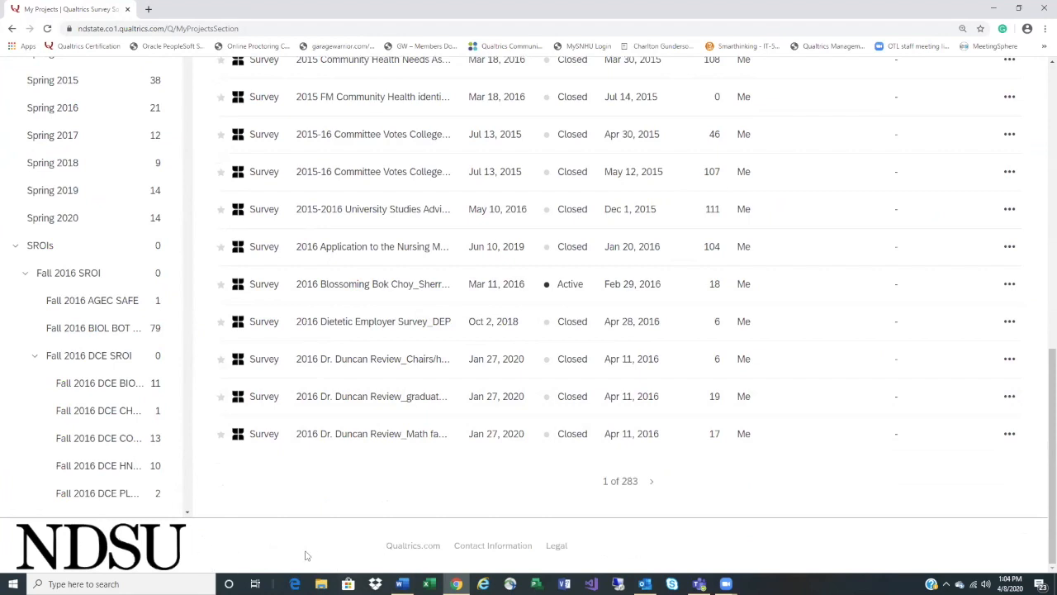
scroll(305, 555, "up", 10)
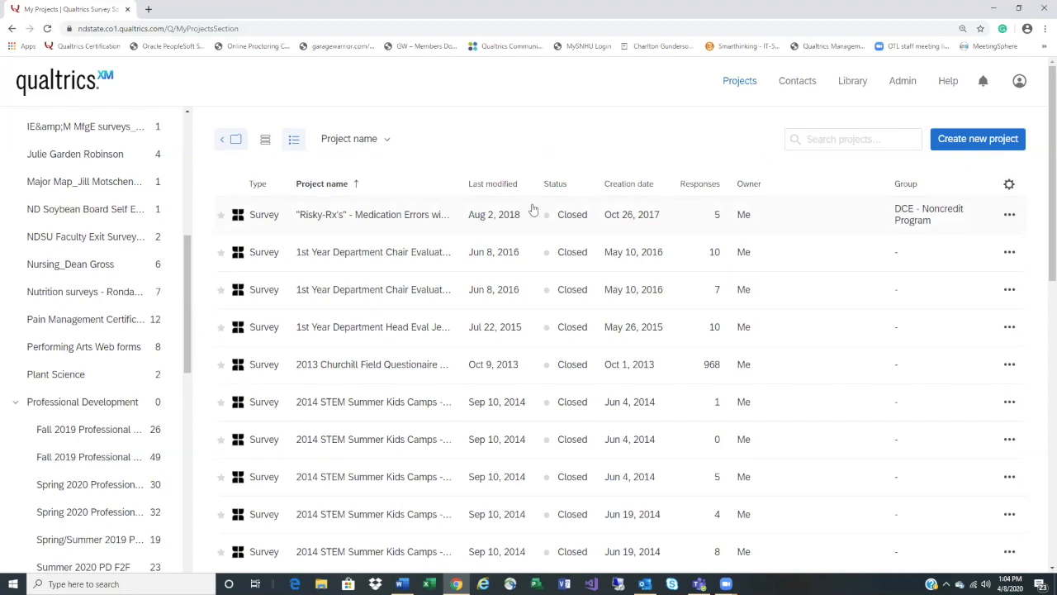
left_click_drag(189, 306, 206, 162)
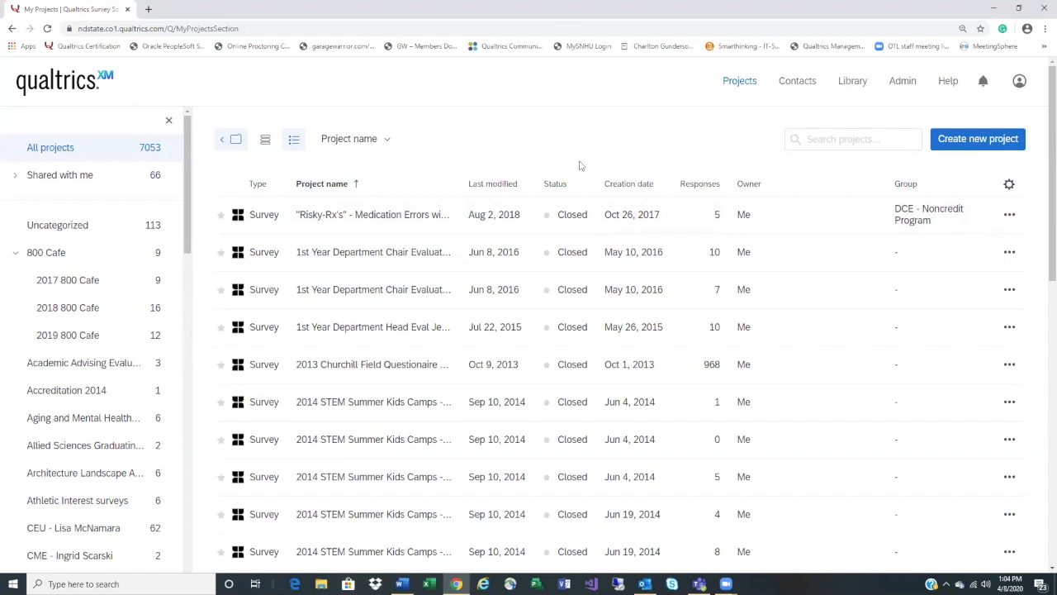
left_click(964, 142)
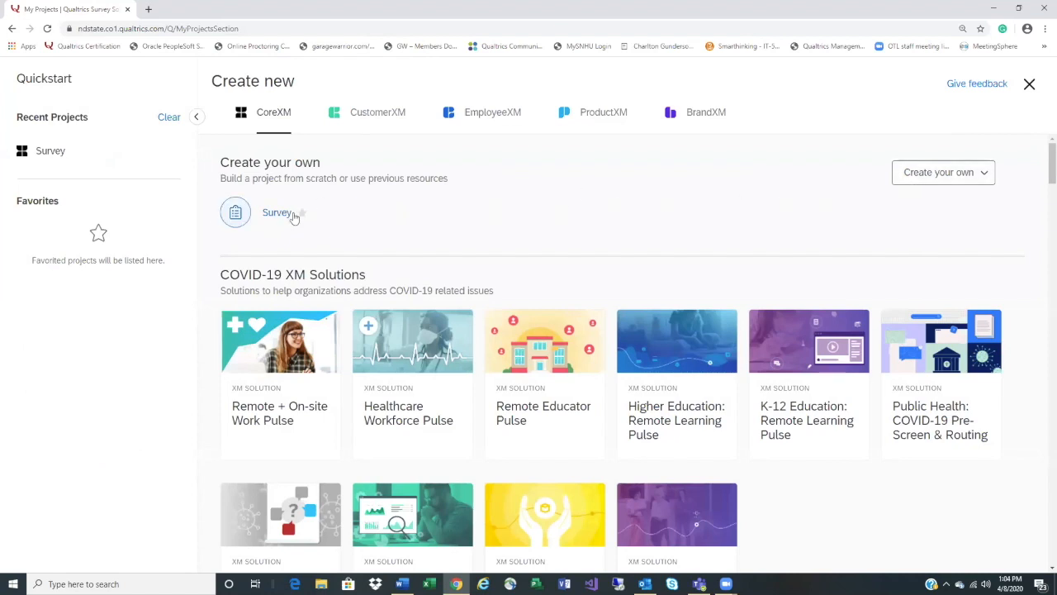
Choose Survey under Create your own for the new project
left_click(925, 178)
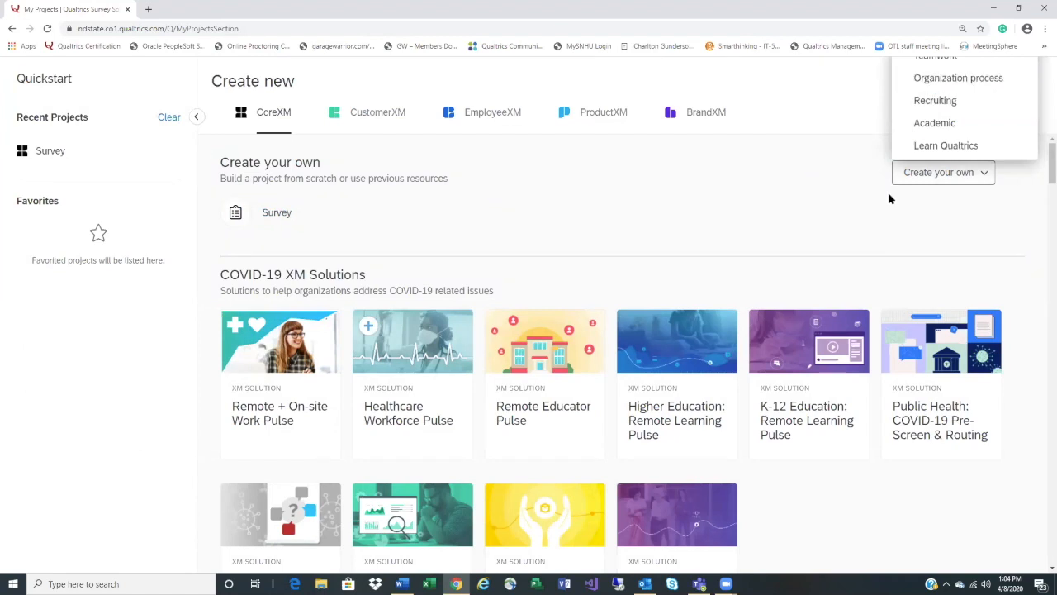
left_click(652, 187)
left_click(283, 213)
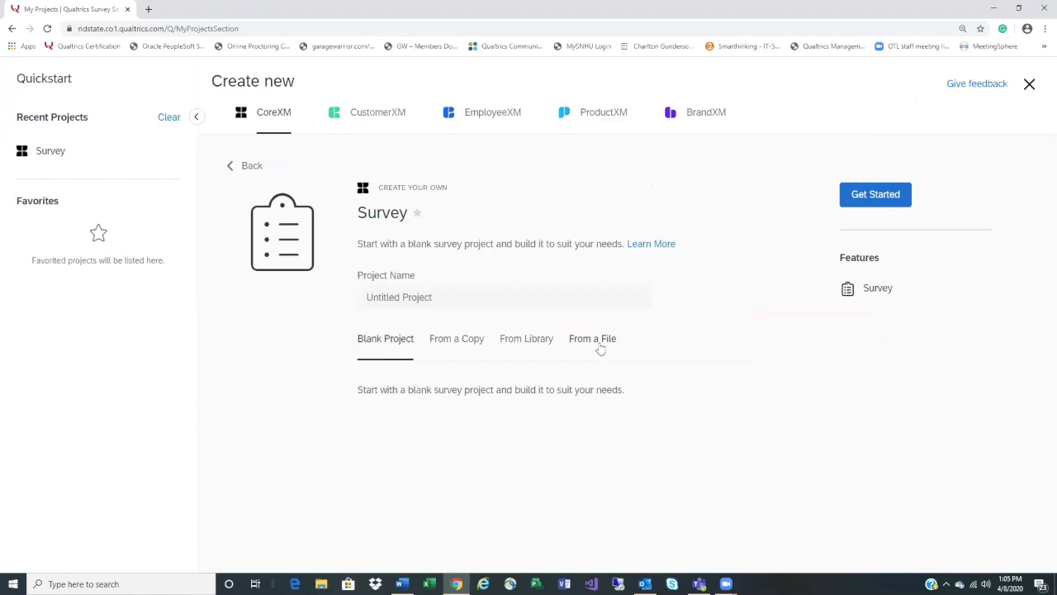
Base the survey on Forms > Contact form from the North Dakota State University library
left_click(544, 346)
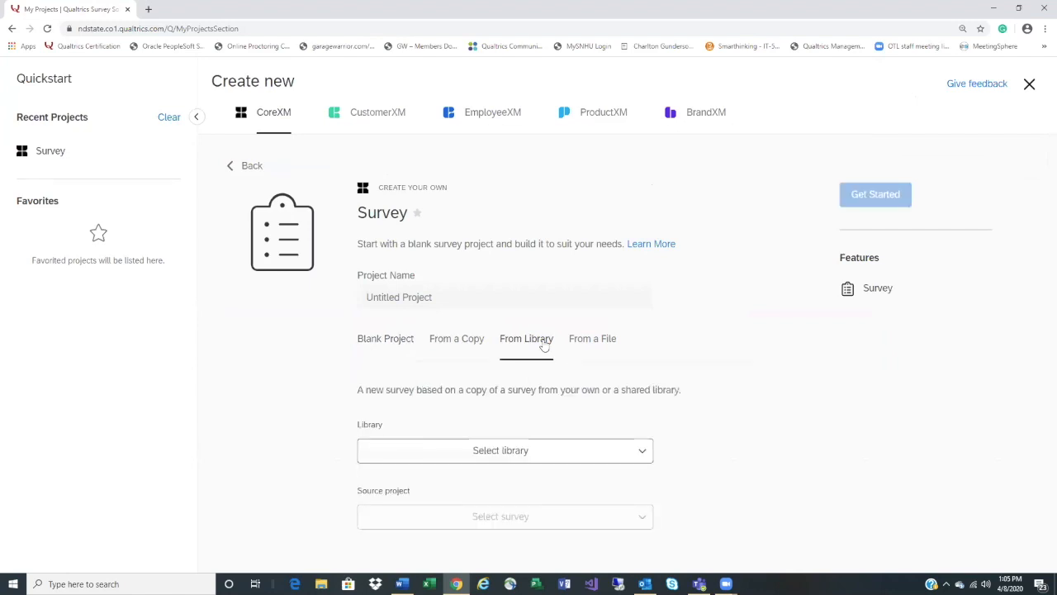
left_click(639, 451)
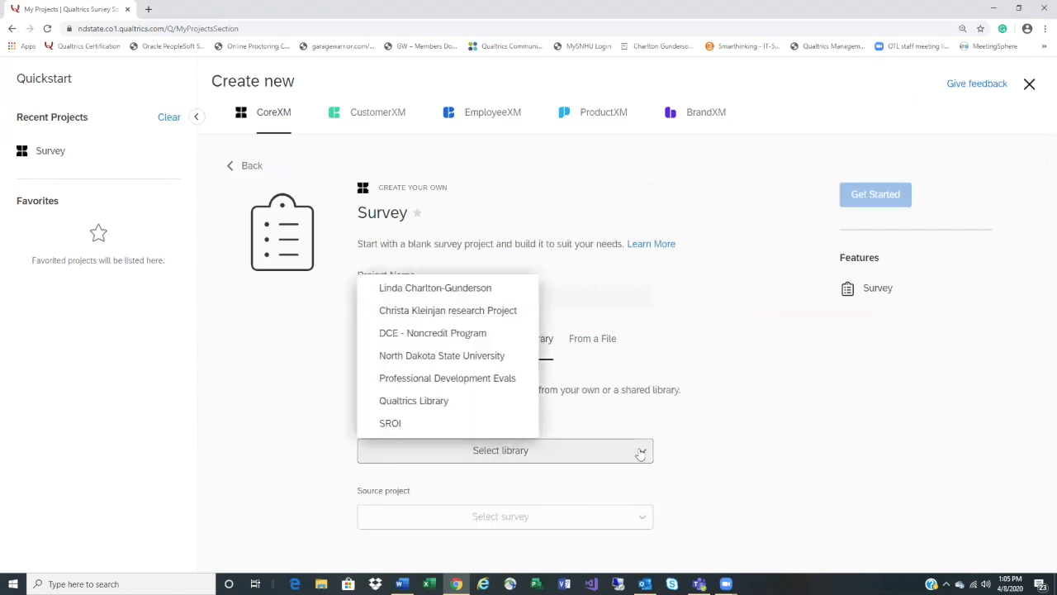
left_click(487, 356)
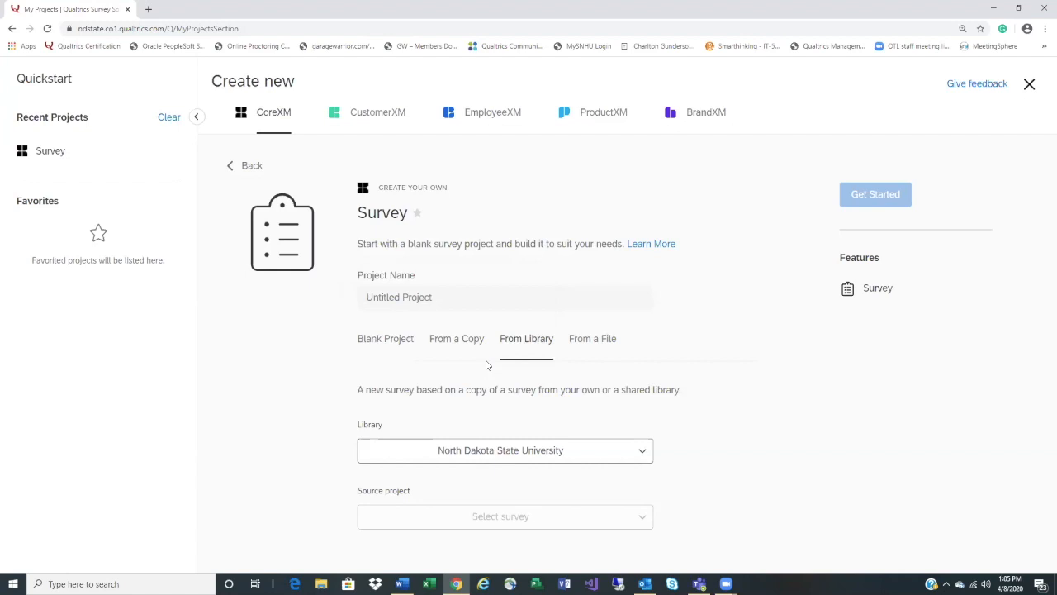
left_click(647, 523)
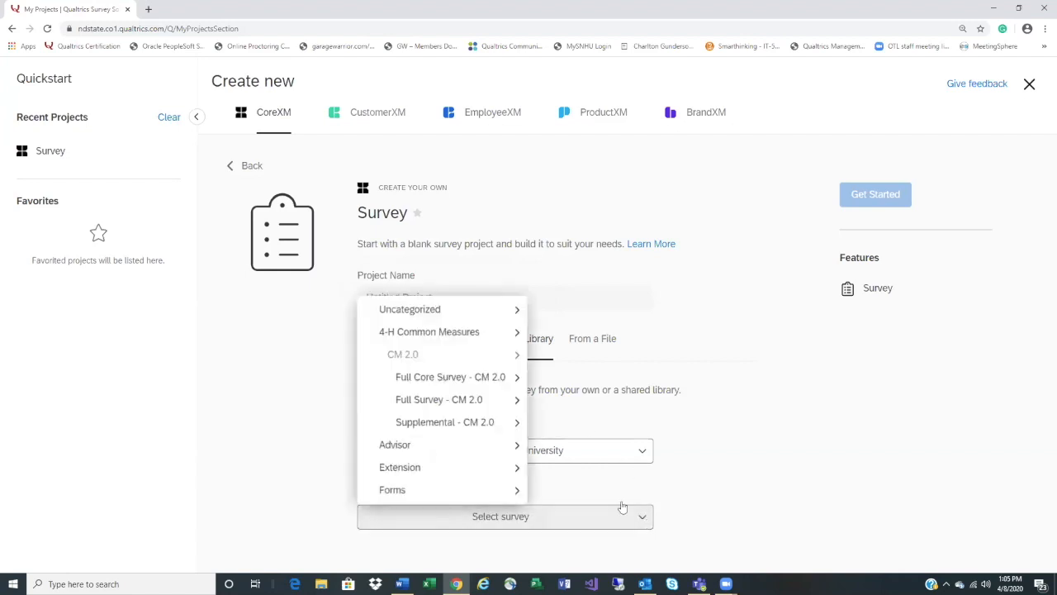
mouse_move(470, 491)
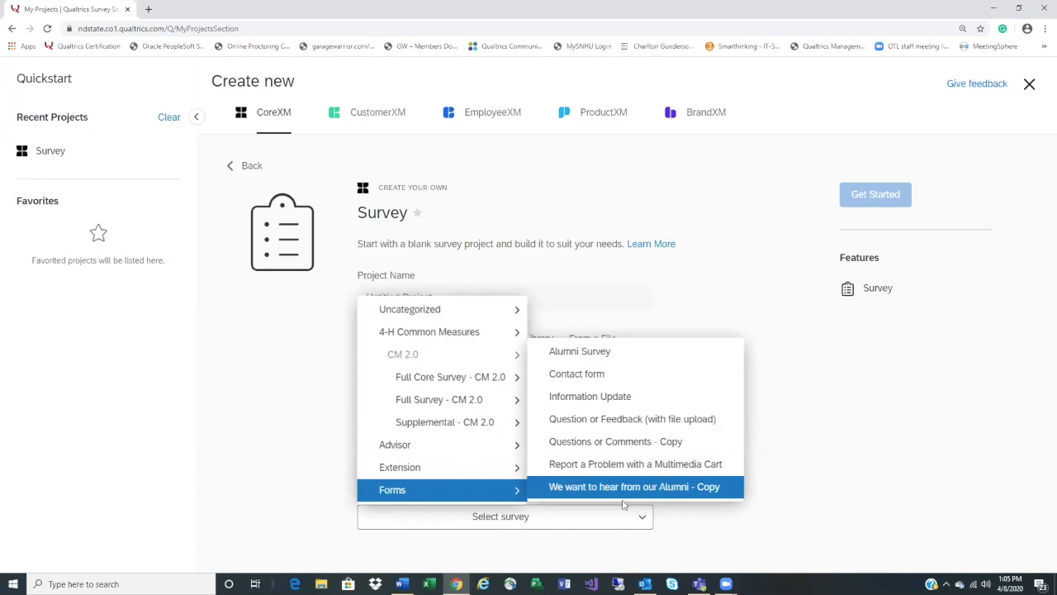
left_click(599, 380)
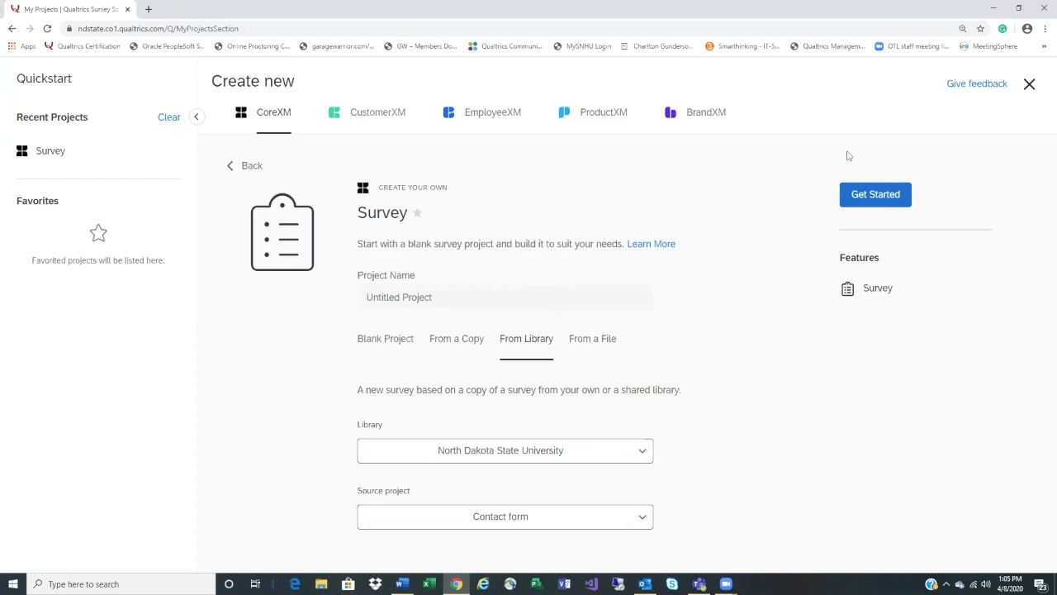
Name the project 'Workshop form' and create it from the Contact form copy
left_click(447, 299)
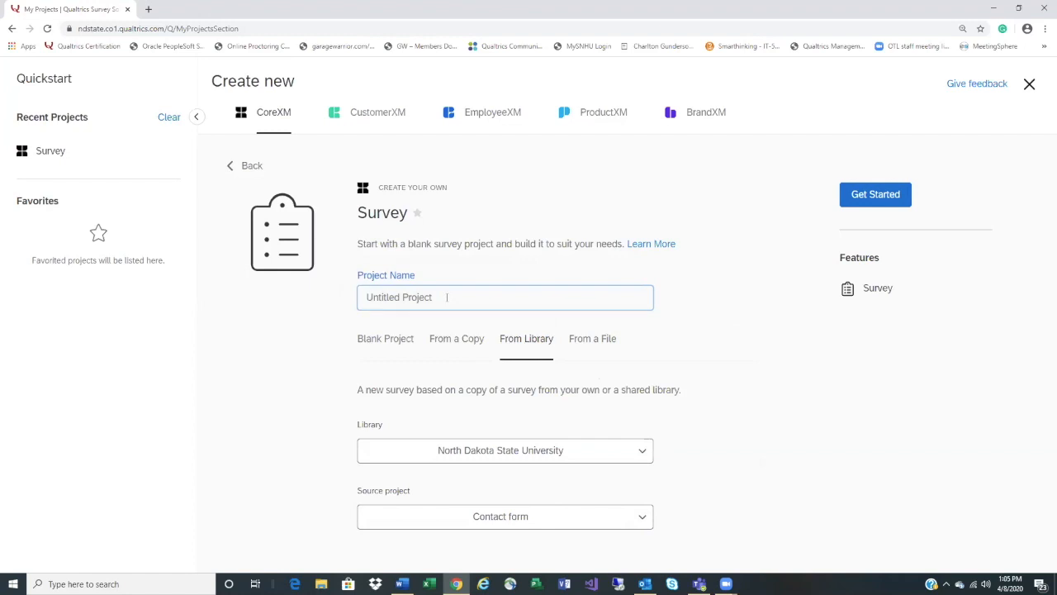
type("Wor")
type("Workshop")
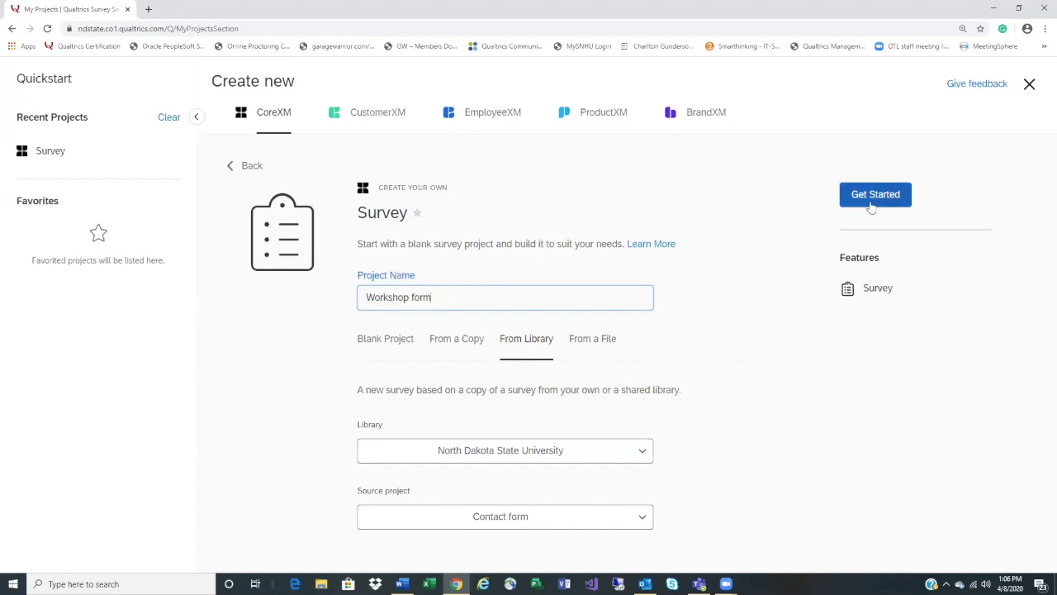
left_click(872, 207)
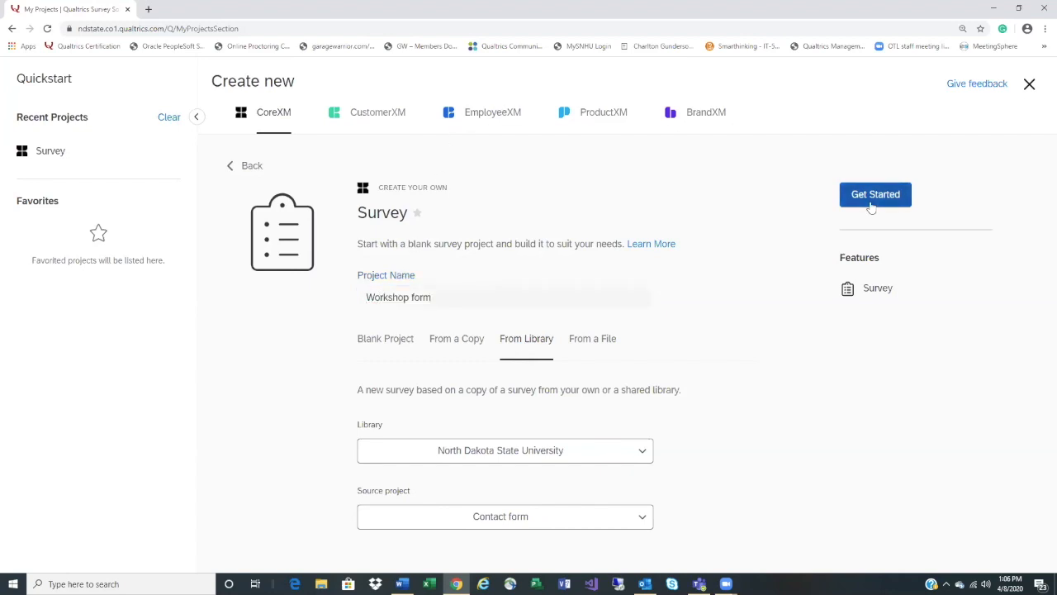
left_click(869, 201)
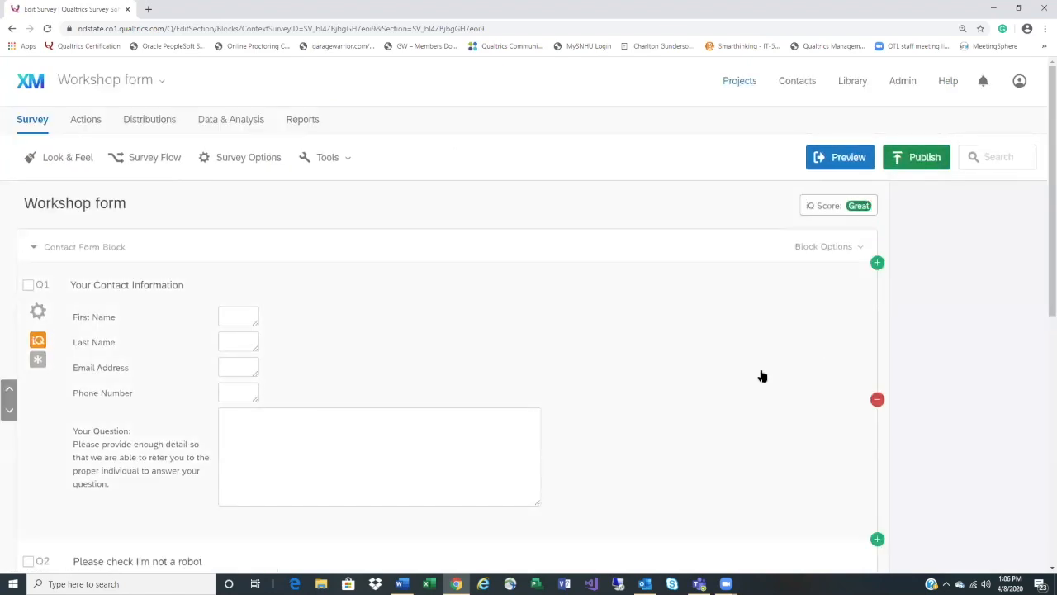
scroll(763, 376, "down", 1)
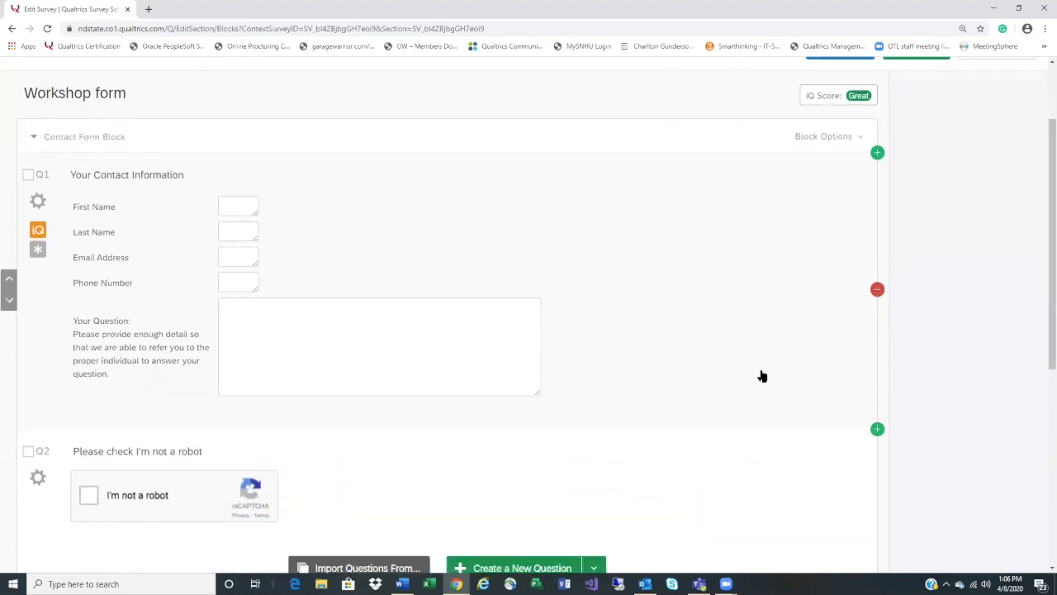
scroll(762, 376, "down", 1)
scroll(763, 376, "up", 2)
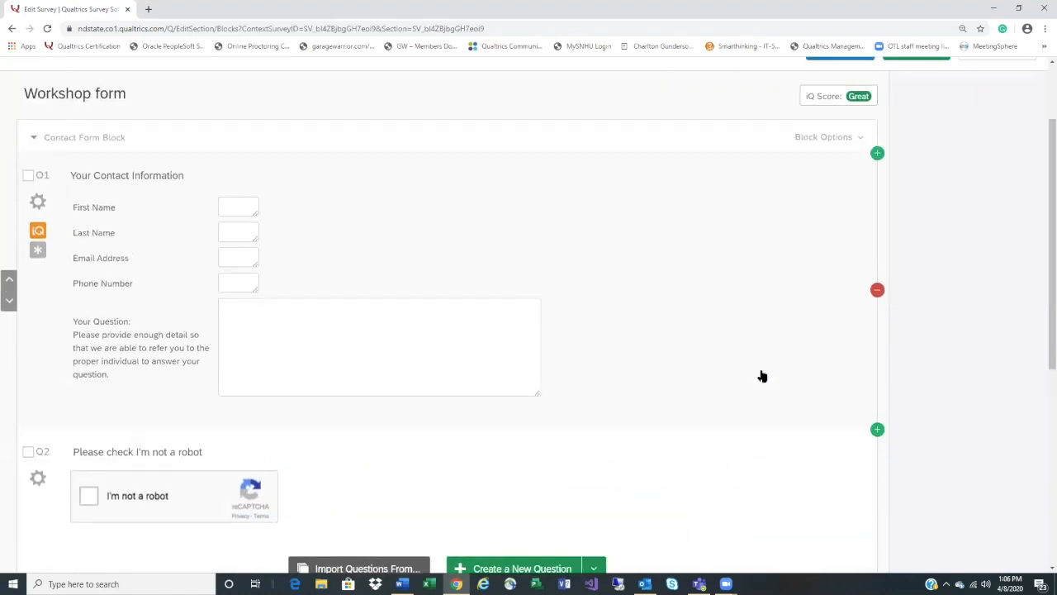
scroll(763, 376, "down", 1)
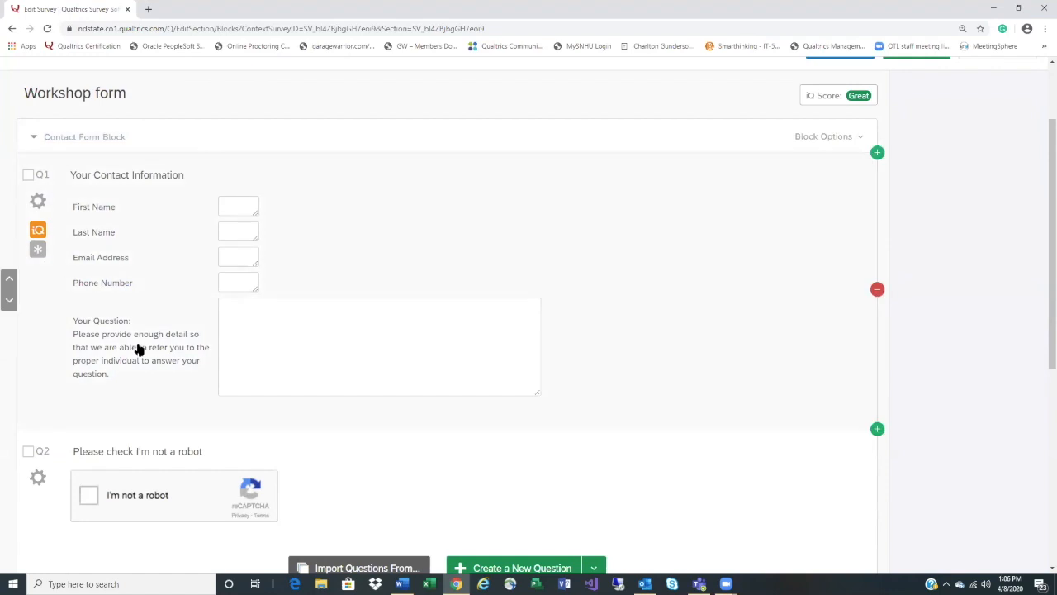
scroll(495, 388, "down", 2)
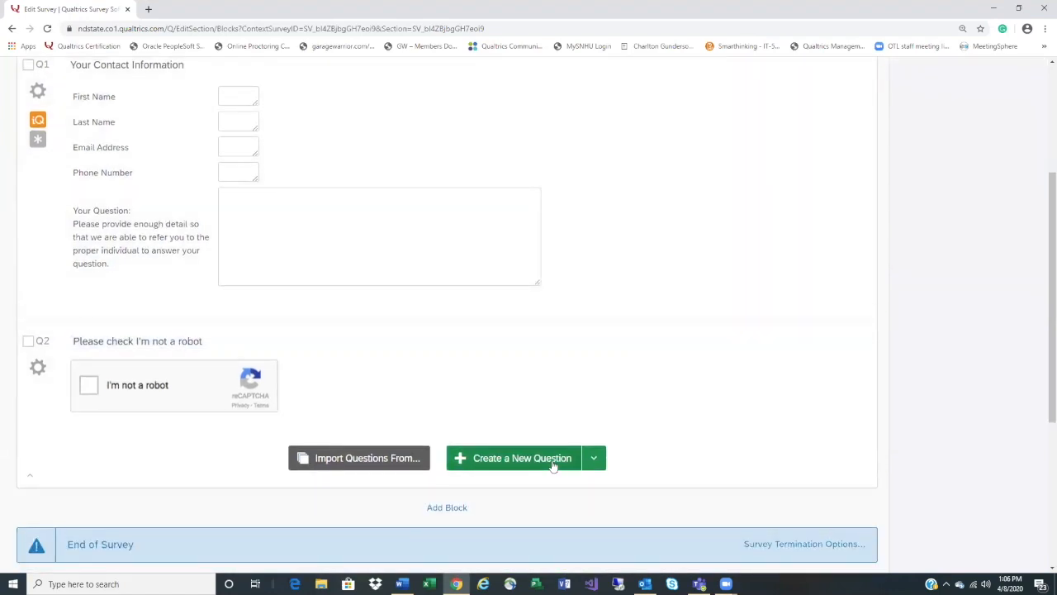
Add question Q3 as a Text Entry > Single Line question
left_click(552, 462)
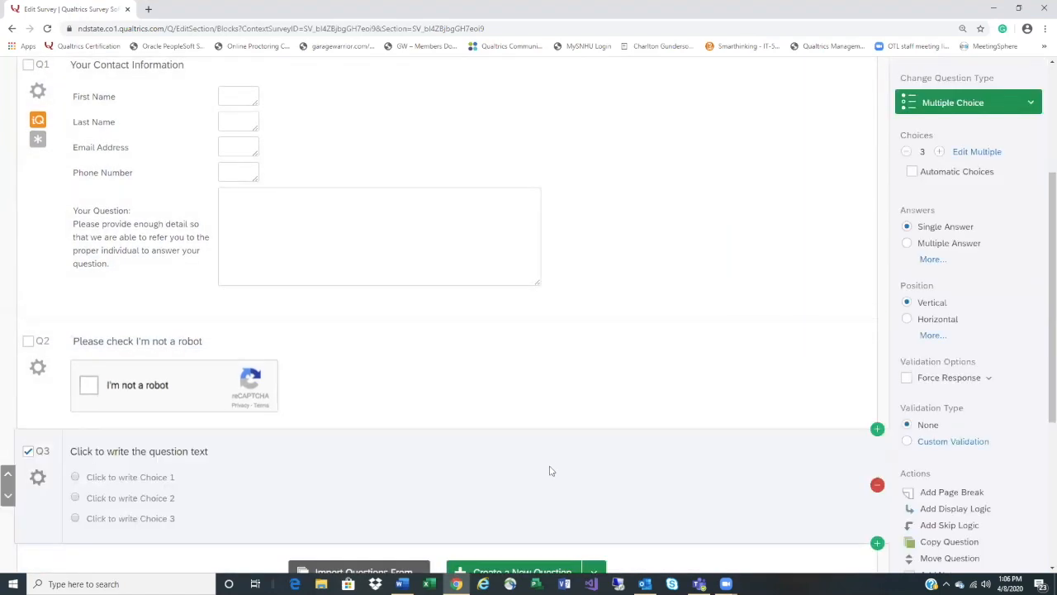
left_click(1034, 101)
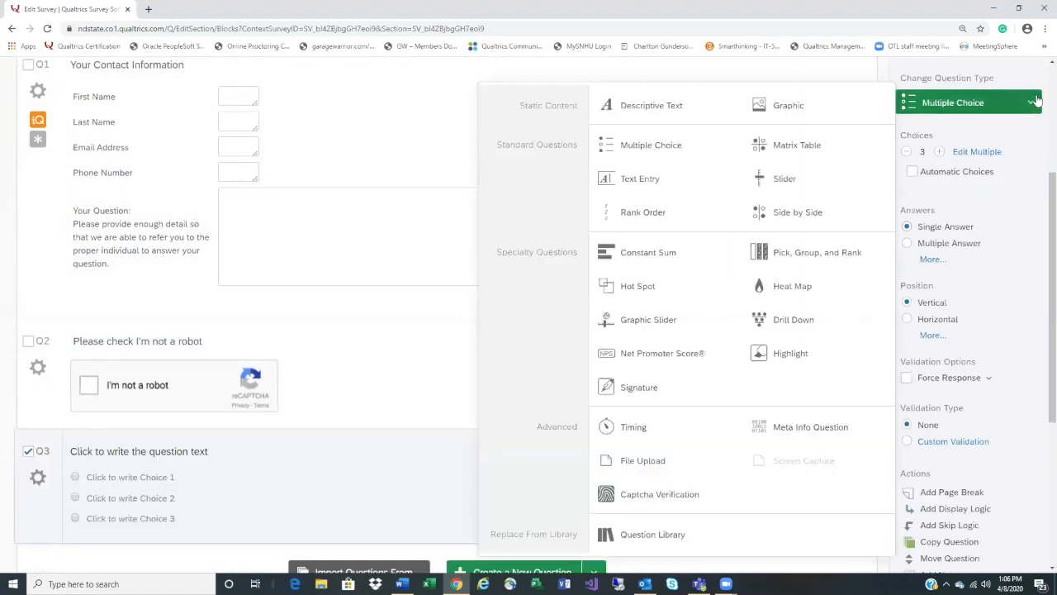
left_click(724, 180)
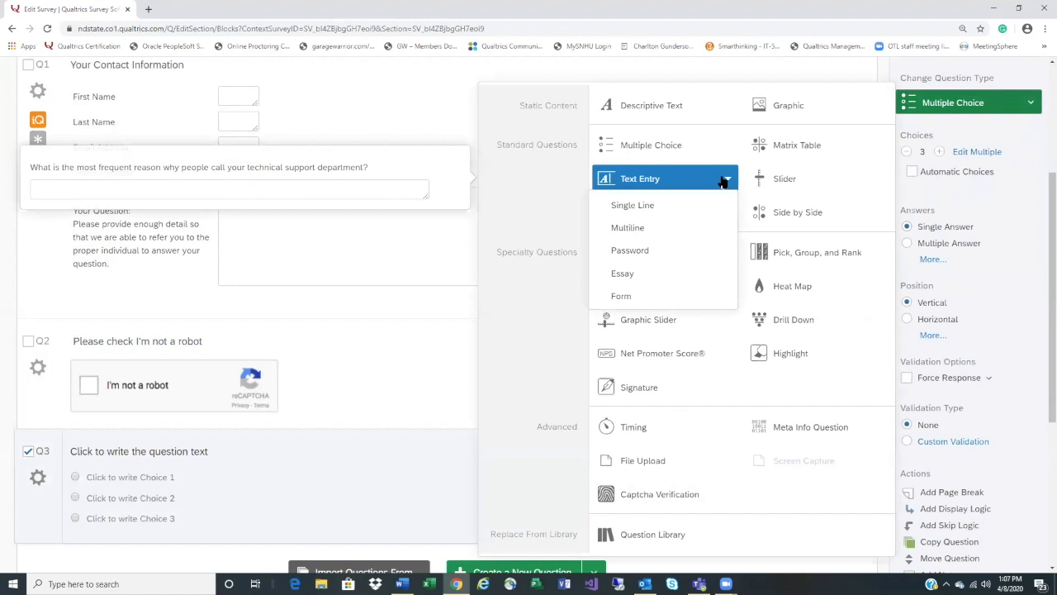
left_click(684, 217)
Title Q3 'First Name' and add a new multiple choice Q4 below it
left_click(202, 454)
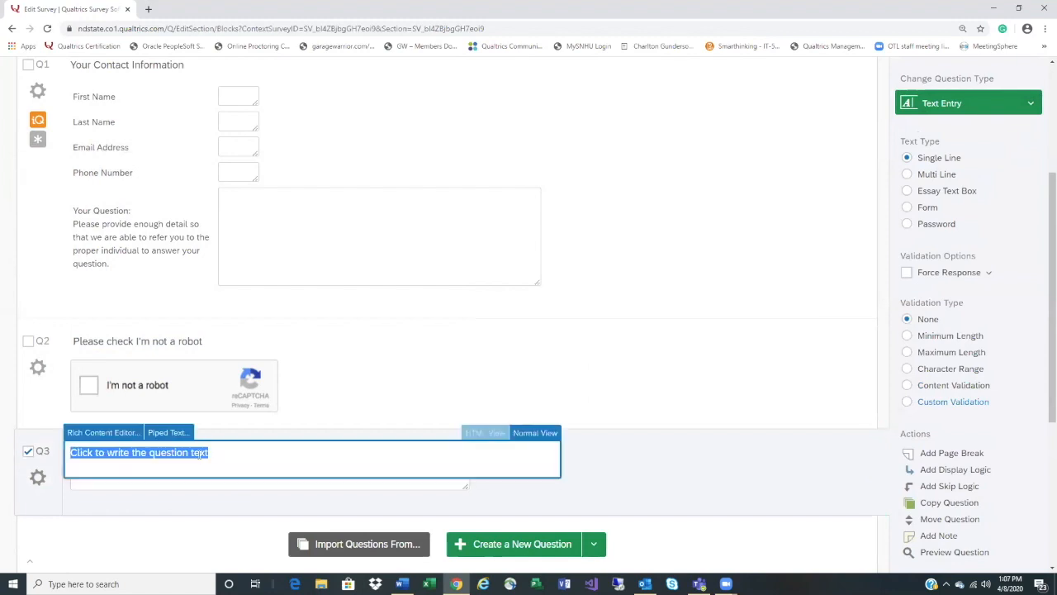
type("First Name")
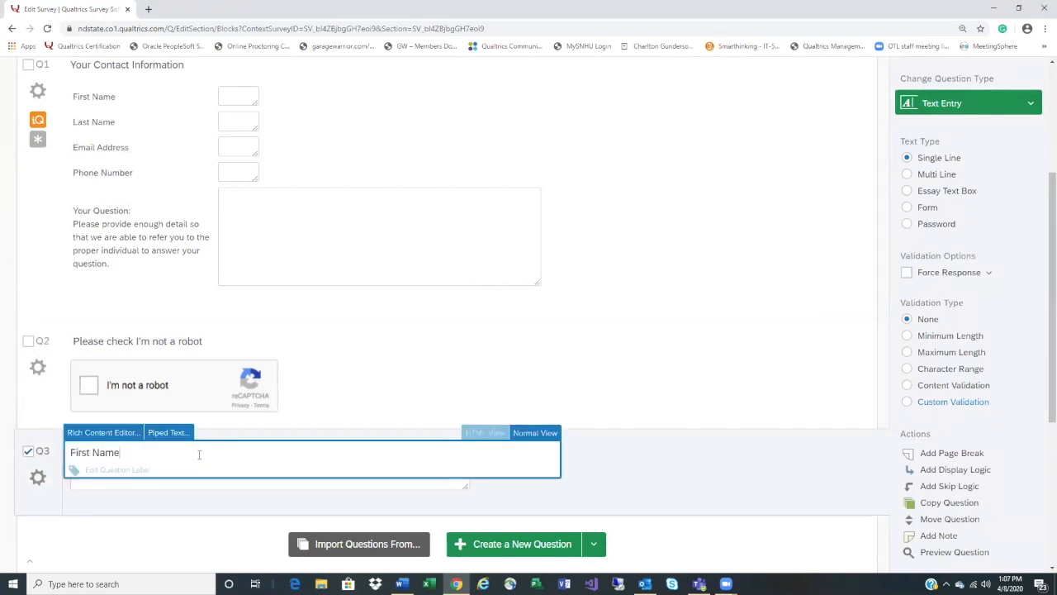
left_click(653, 473)
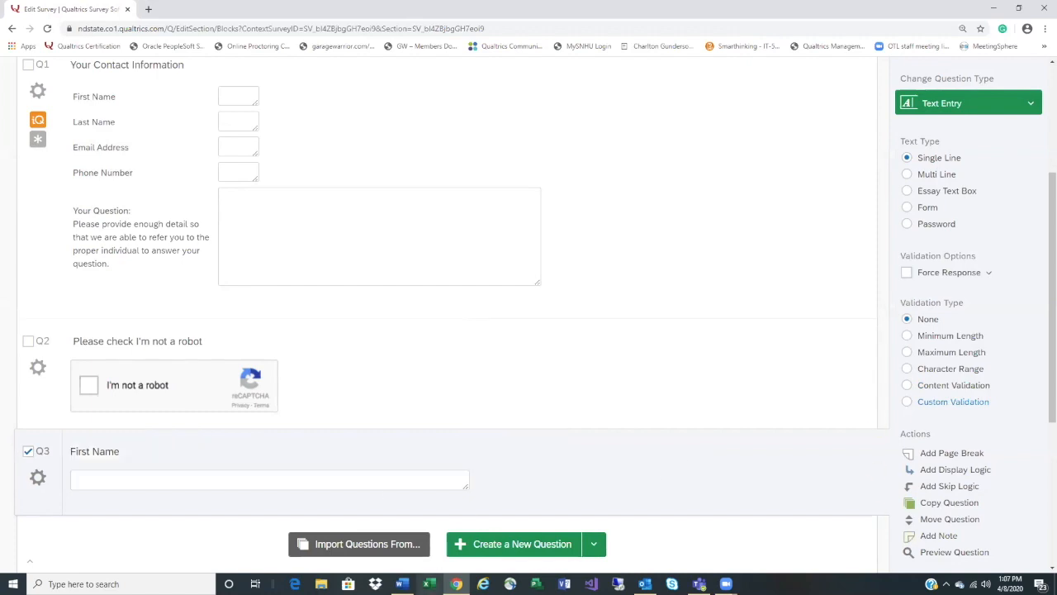
left_click(492, 551)
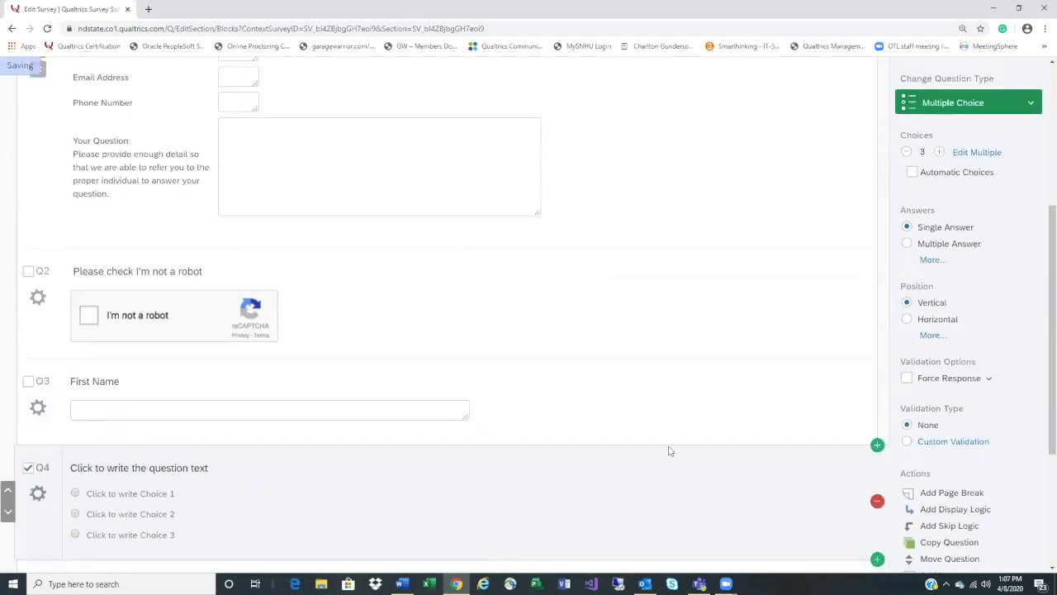
Make Q4 a text entry question titled 'Last Name'
left_click(997, 106)
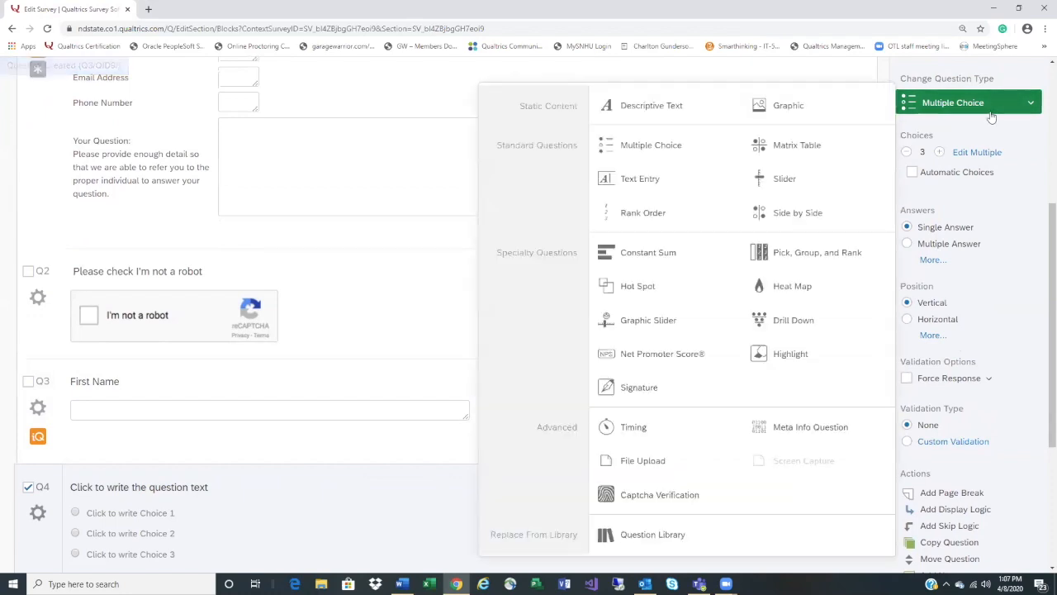
left_click(673, 189)
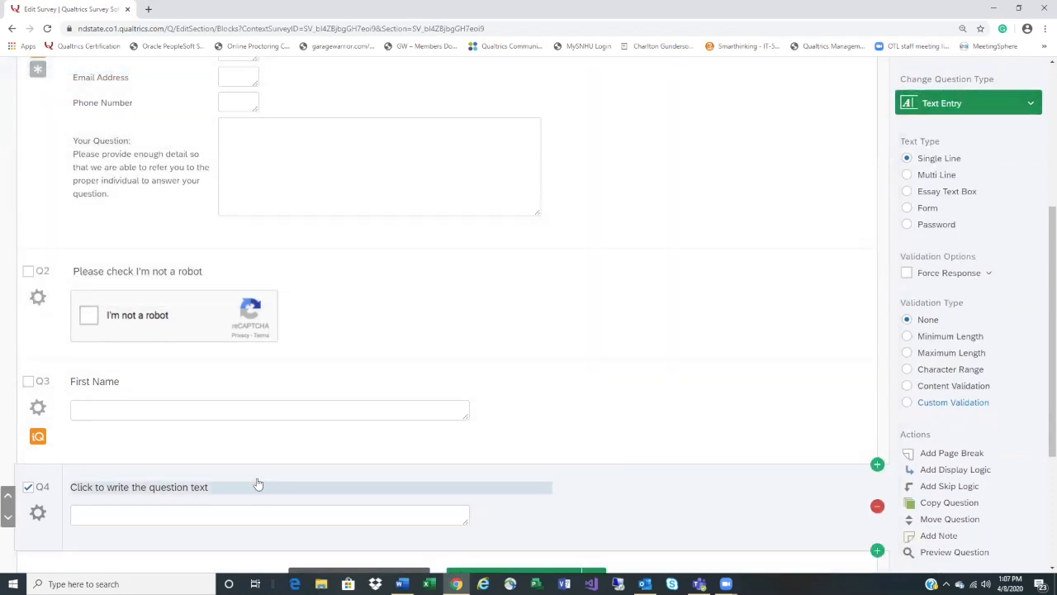
left_click(202, 488)
type("La")
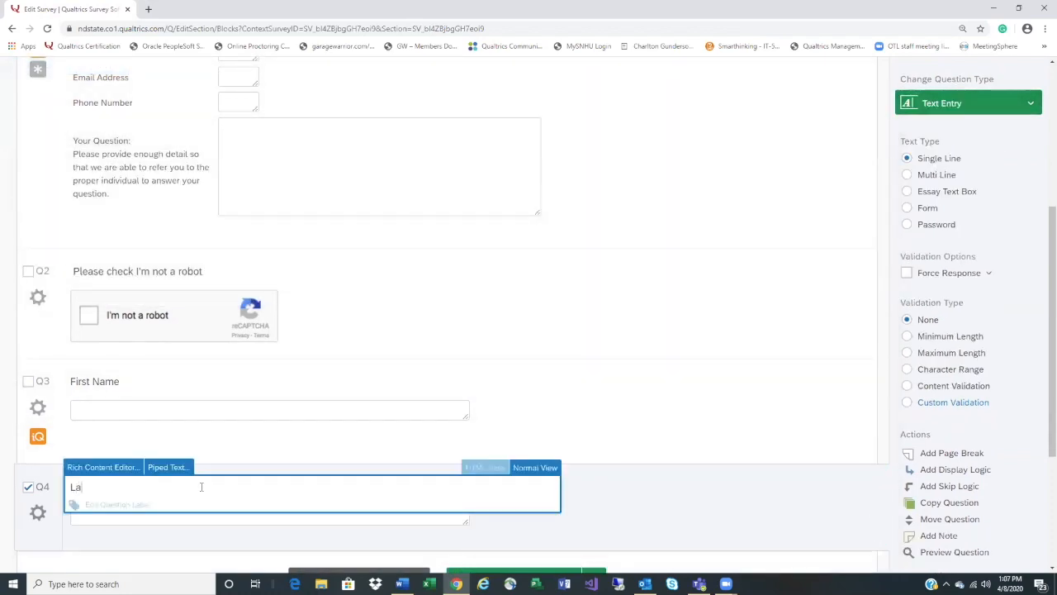
type("st NAme")
left_click(28, 488)
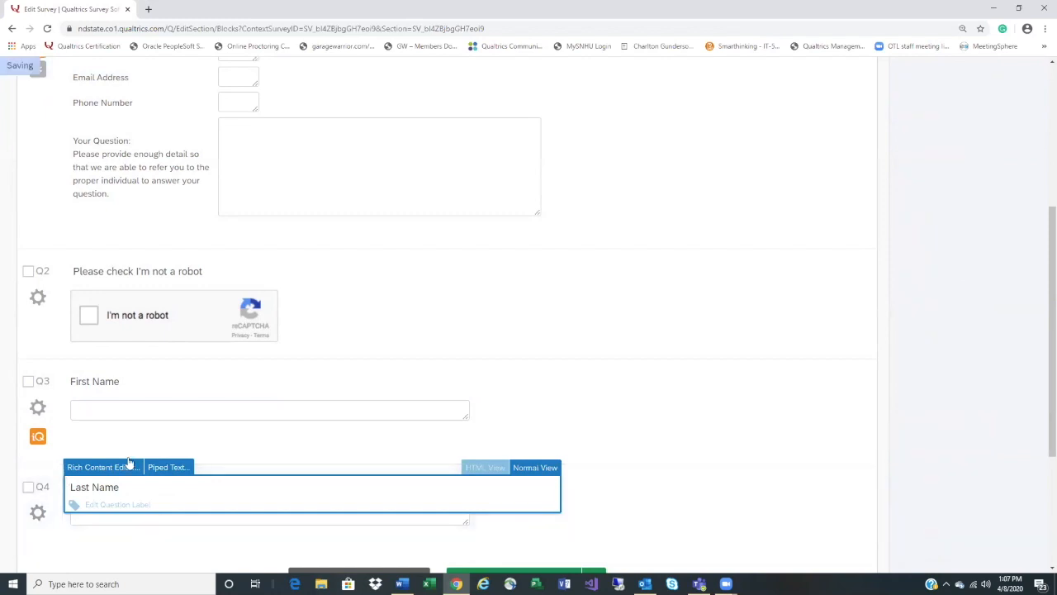
left_click(708, 536)
scroll(698, 499, "up", 4)
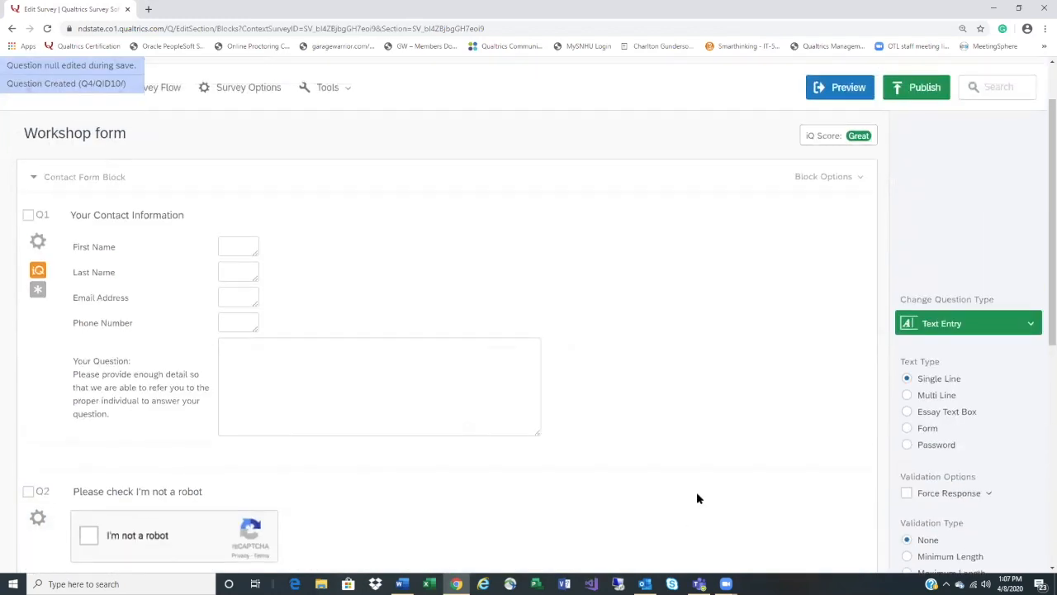
scroll(413, 337, "down", 4)
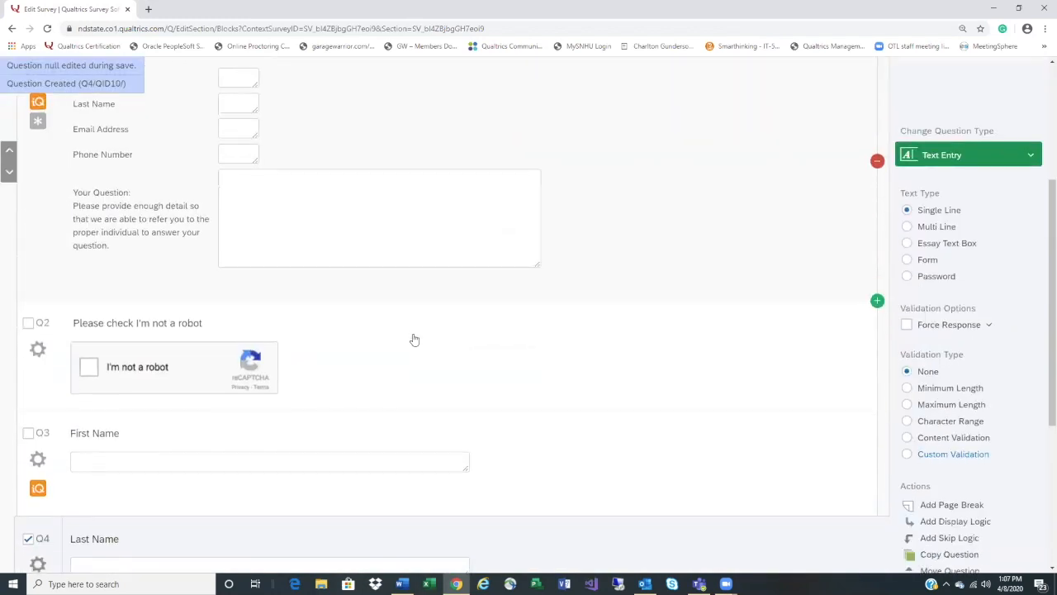
scroll(248, 314, "down", 1)
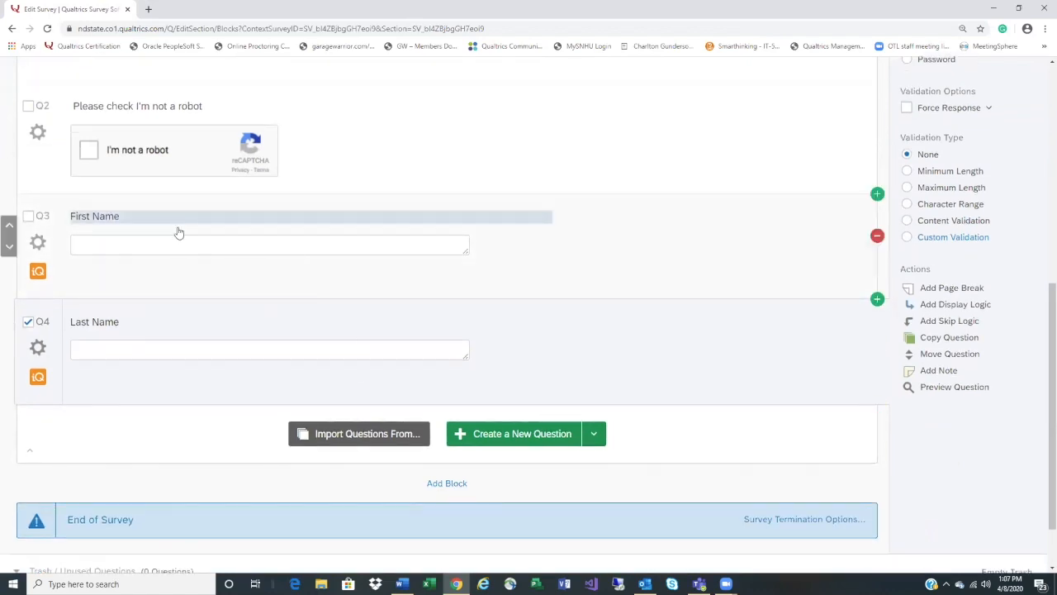
scroll(203, 245, "up", 1)
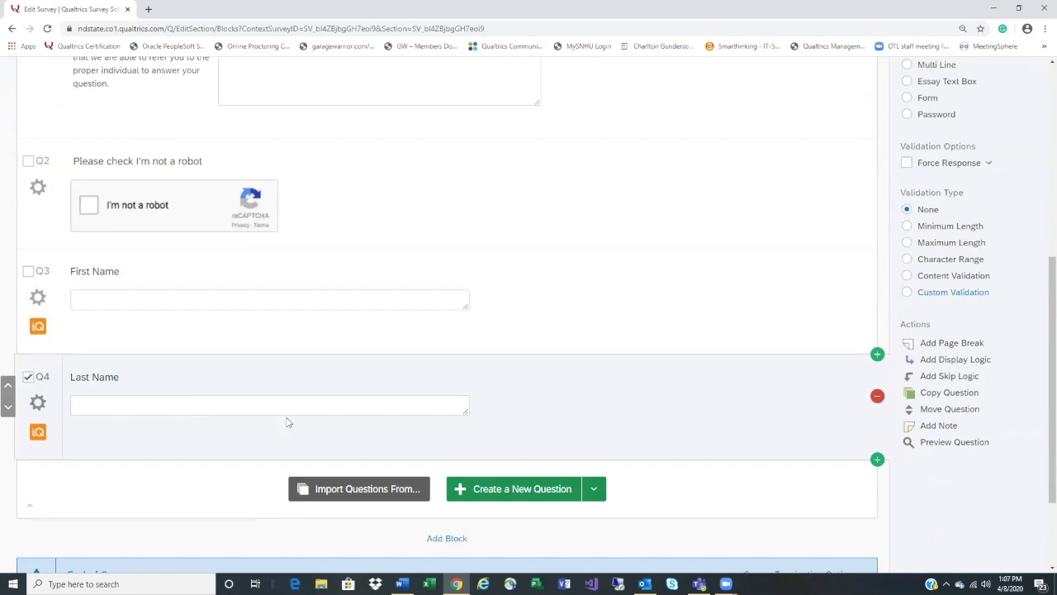
scroll(288, 422, "up", 4)
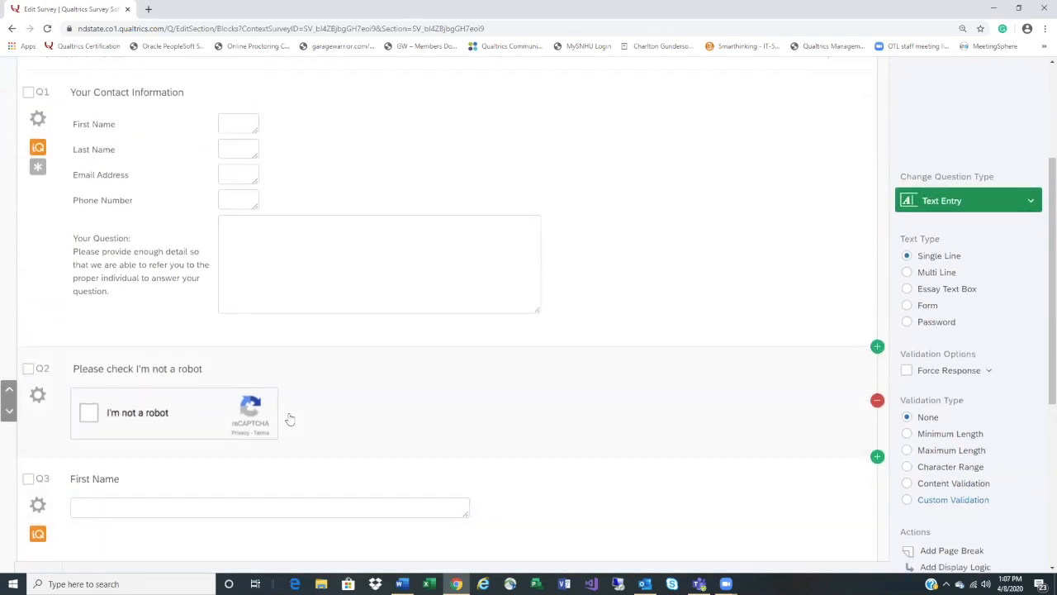
scroll(289, 420, "down", 3)
scroll(289, 420, "up", 7)
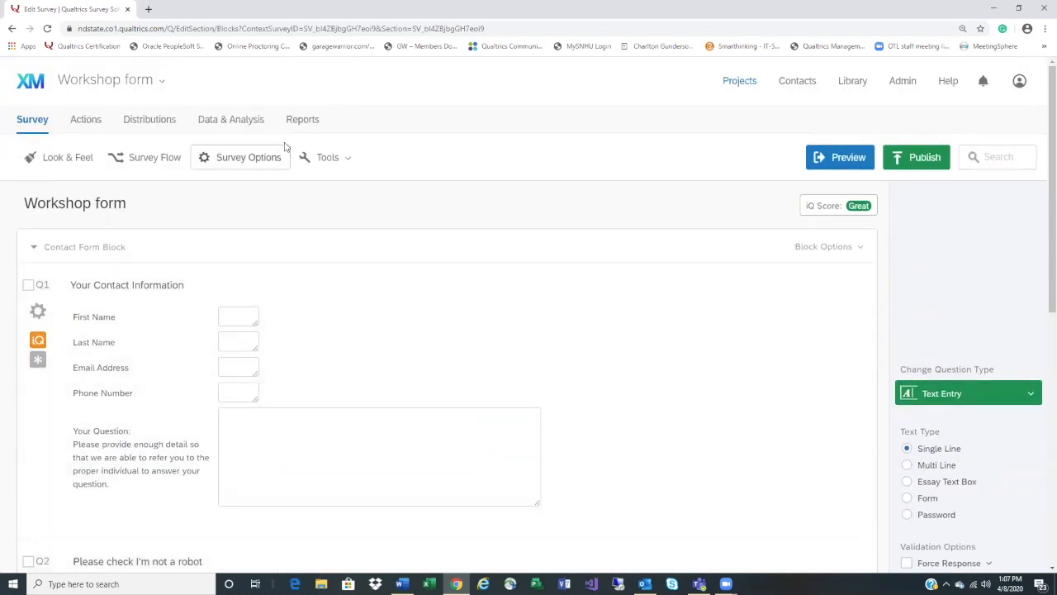
left_click(304, 120)
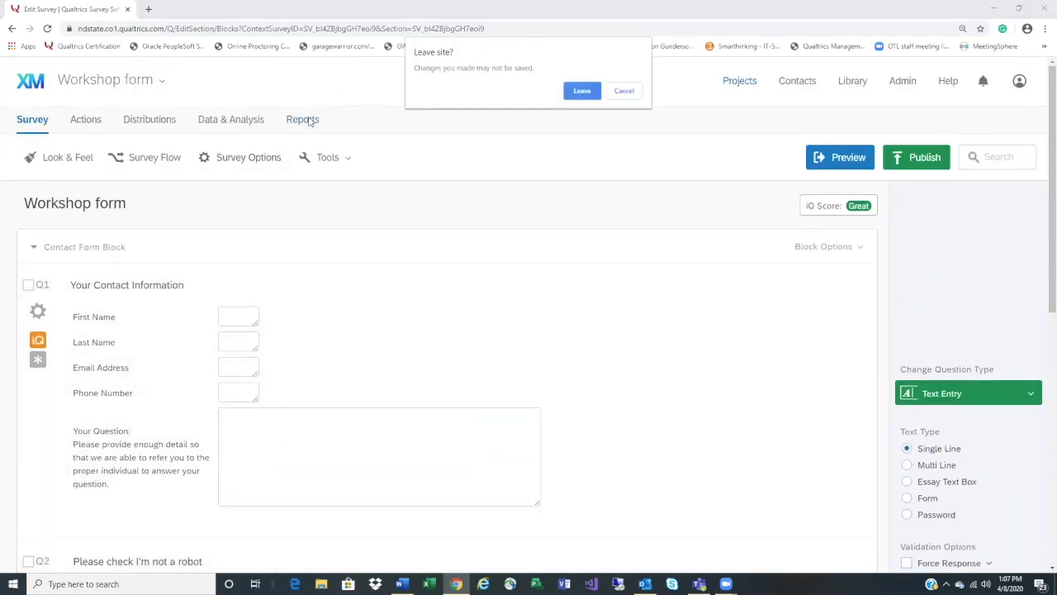
Stay on the page, then browse the Workshop form results for Q1, Q3 and Q4
left_click(623, 91)
left_click(305, 120)
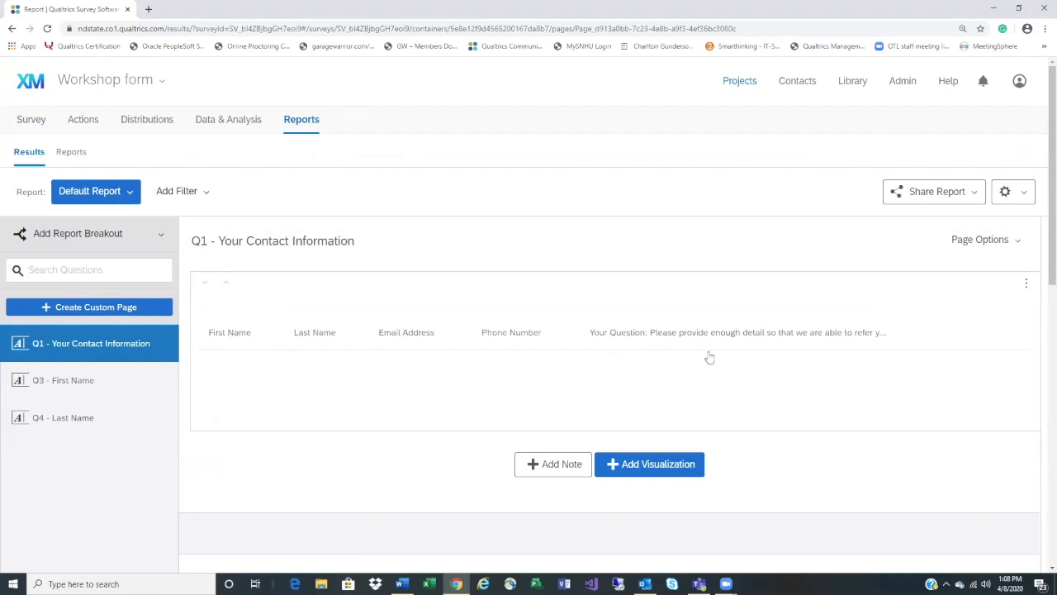
scroll(881, 357, "down", 1)
scroll(880, 357, "down", 3)
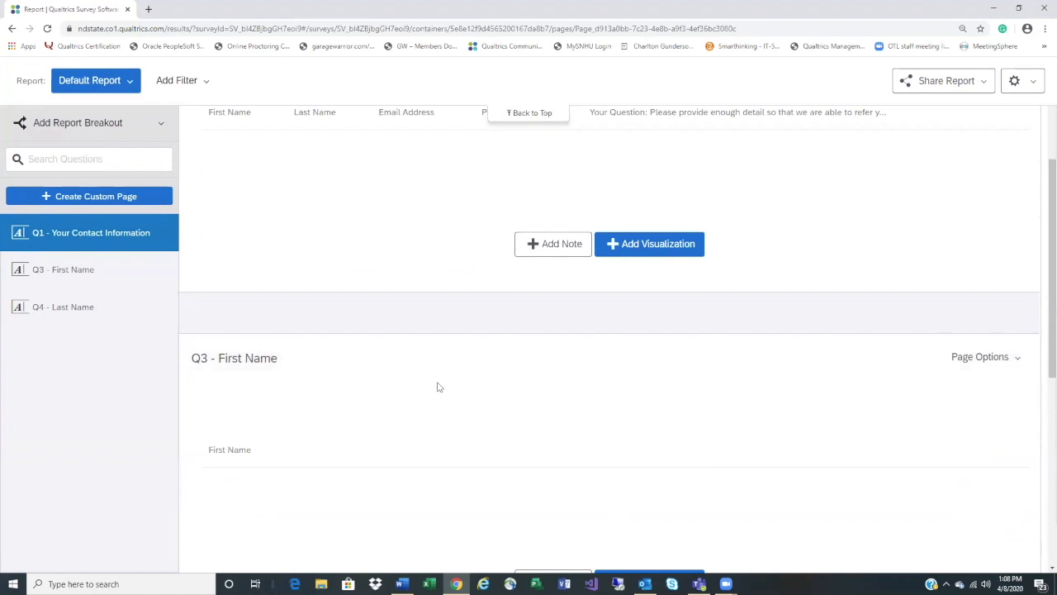
scroll(439, 387, "down", 2)
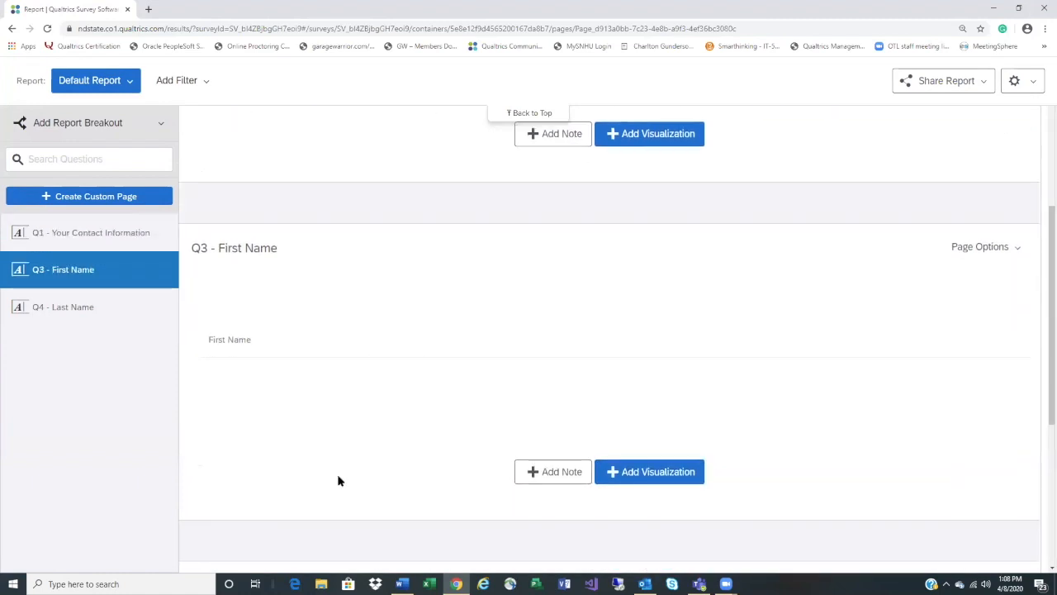
scroll(338, 481, "down", 5)
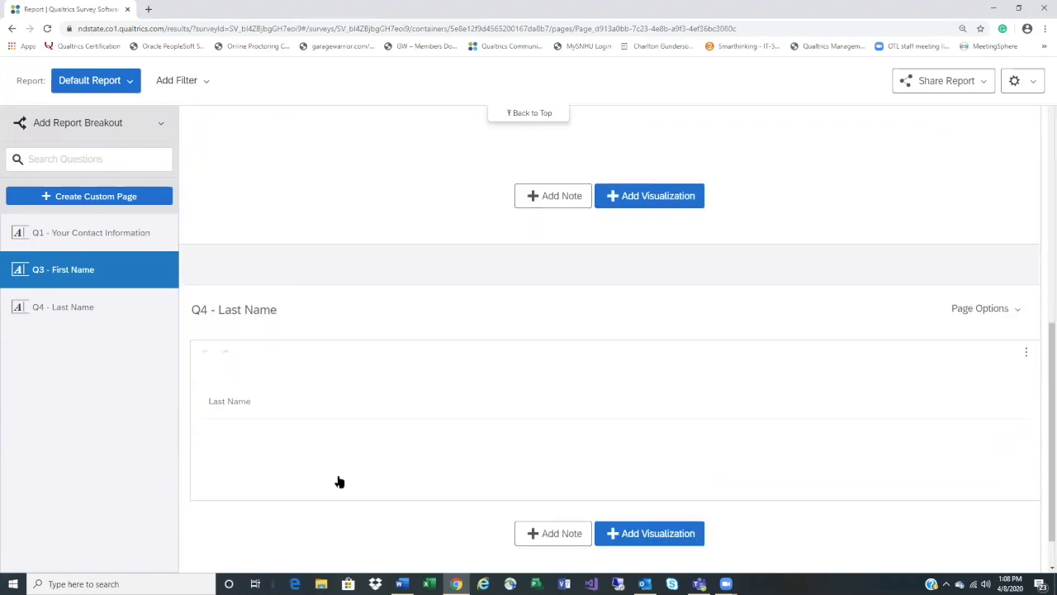
scroll(352, 482, "down", 1)
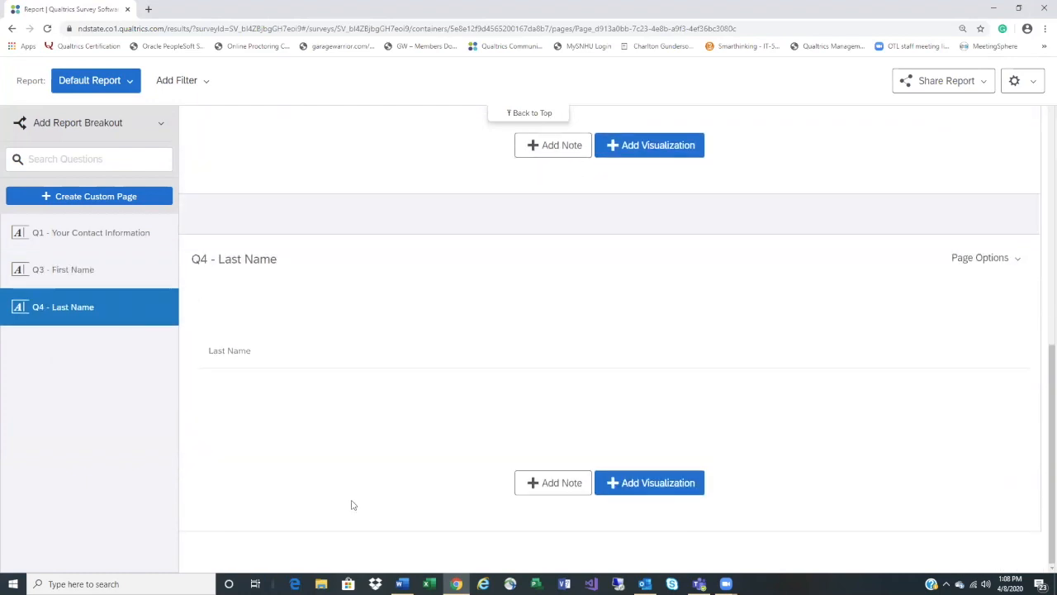
scroll(351, 505, "up", 8)
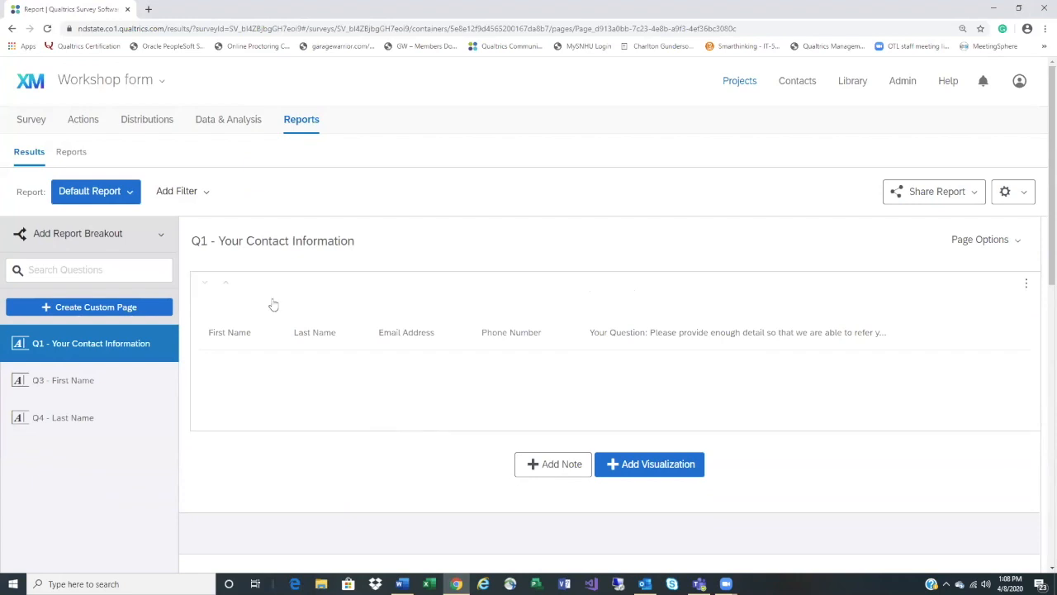
Revisit the survey editor, then go back to the projects list and begin a new project
left_click(35, 124)
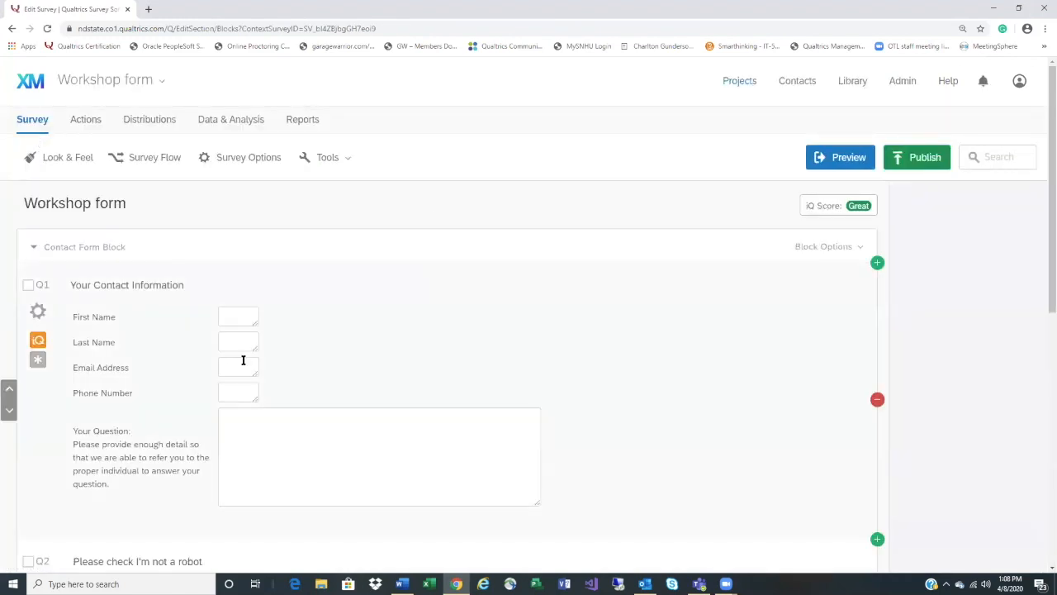
scroll(382, 357, "down", 1)
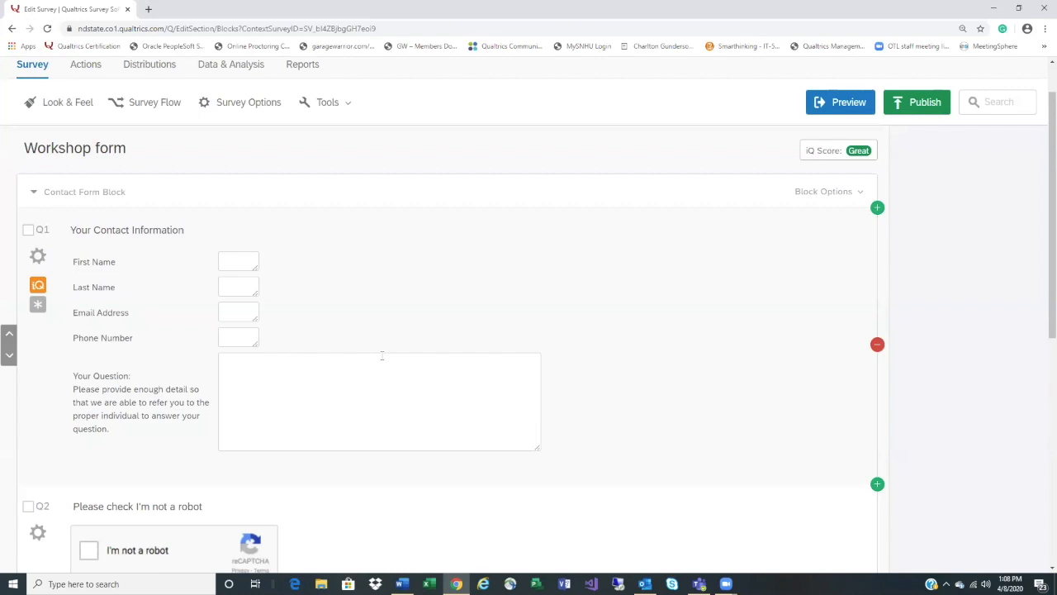
scroll(382, 357, "up", 3)
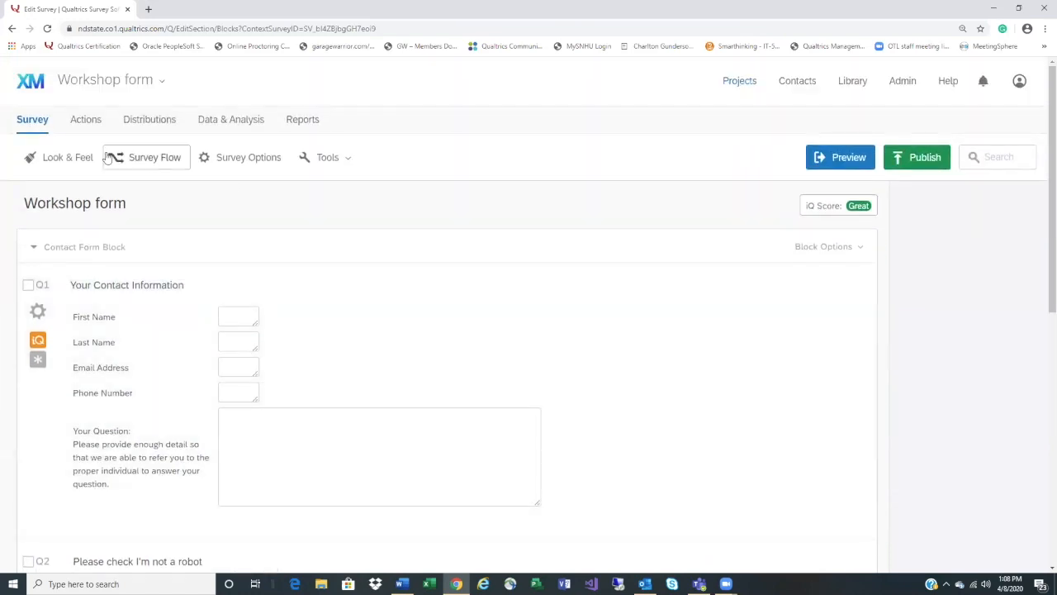
left_click(30, 89)
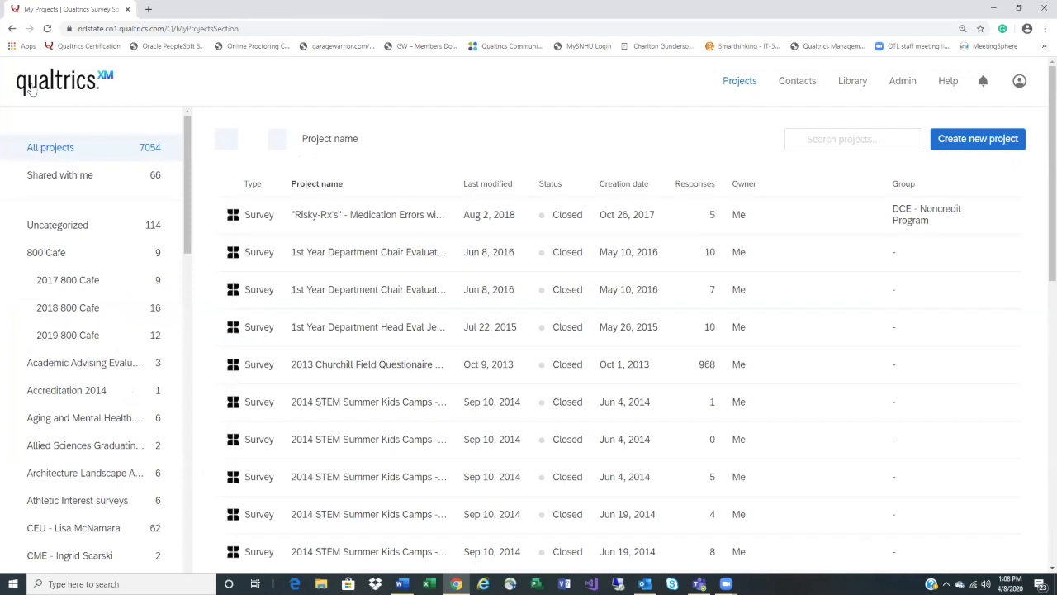
scroll(545, 393, "down", 3)
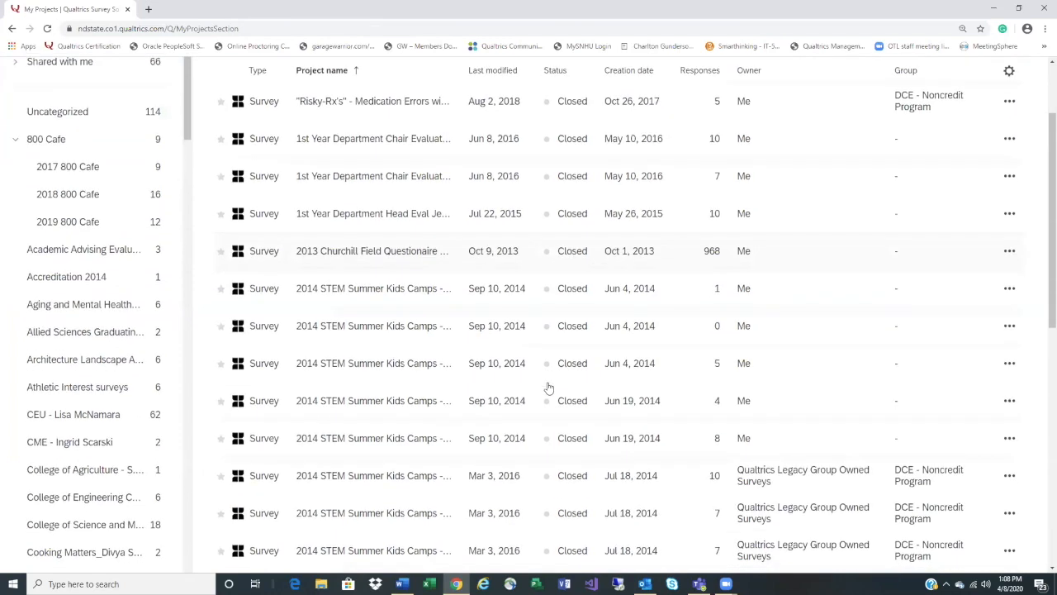
scroll(548, 388, "up", 3)
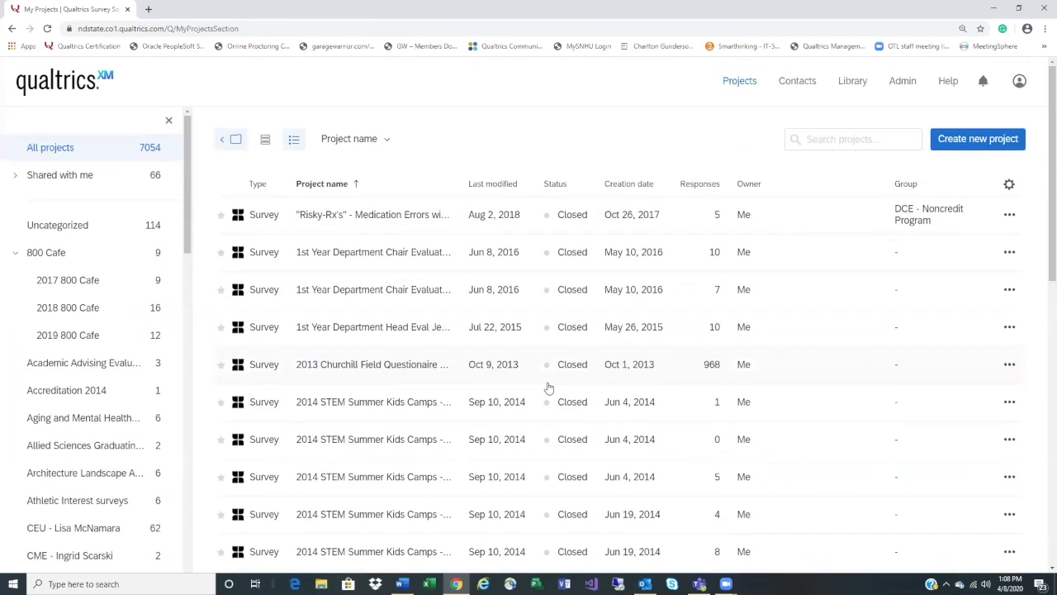
left_click(989, 149)
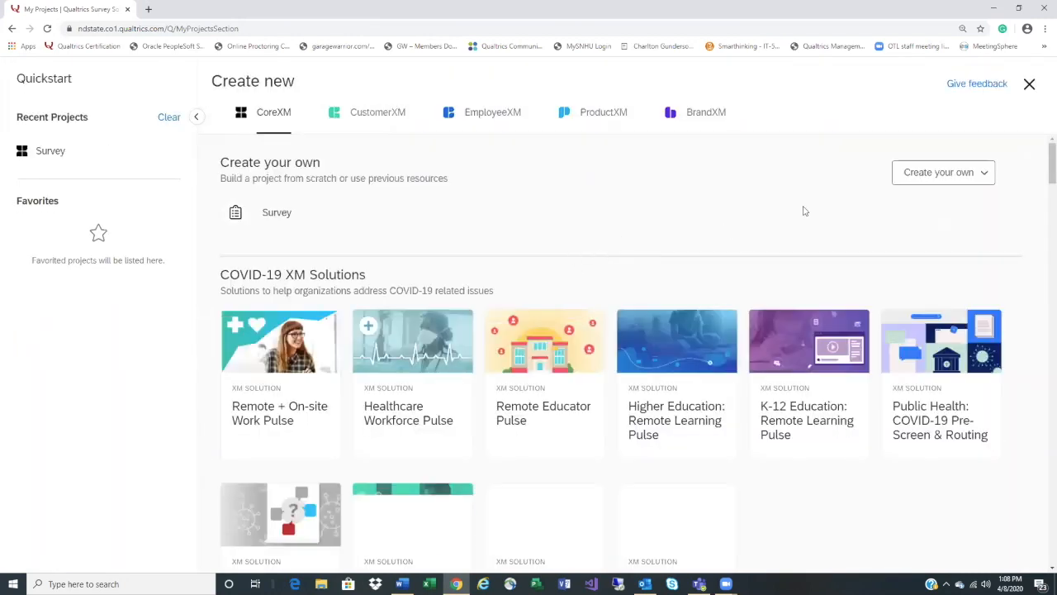
Create a blank Survey project named 'Forms'
left_click(275, 214)
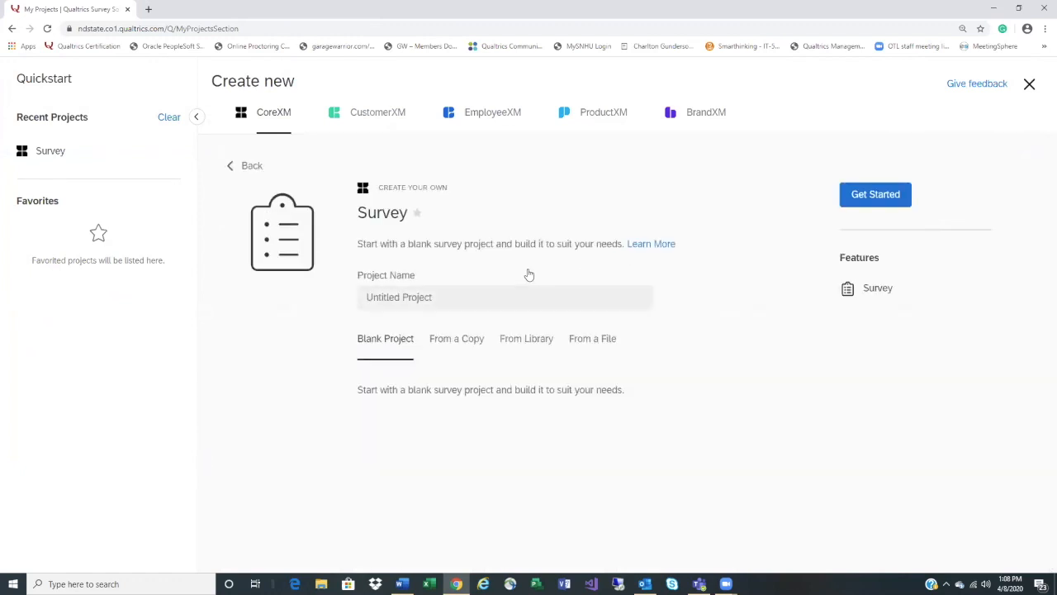
left_click(444, 297)
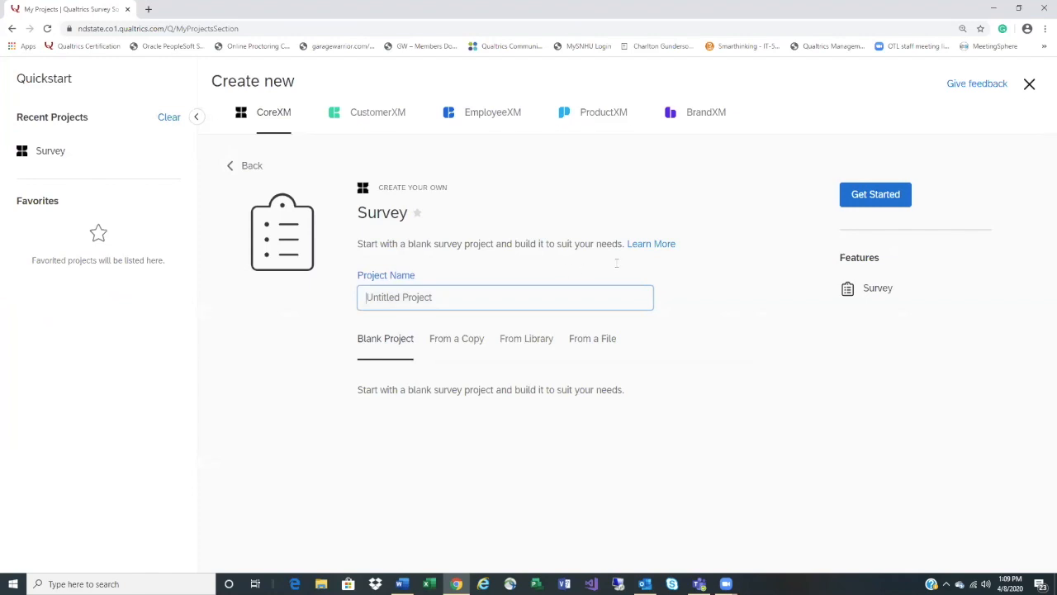
type("Forms")
left_click(879, 204)
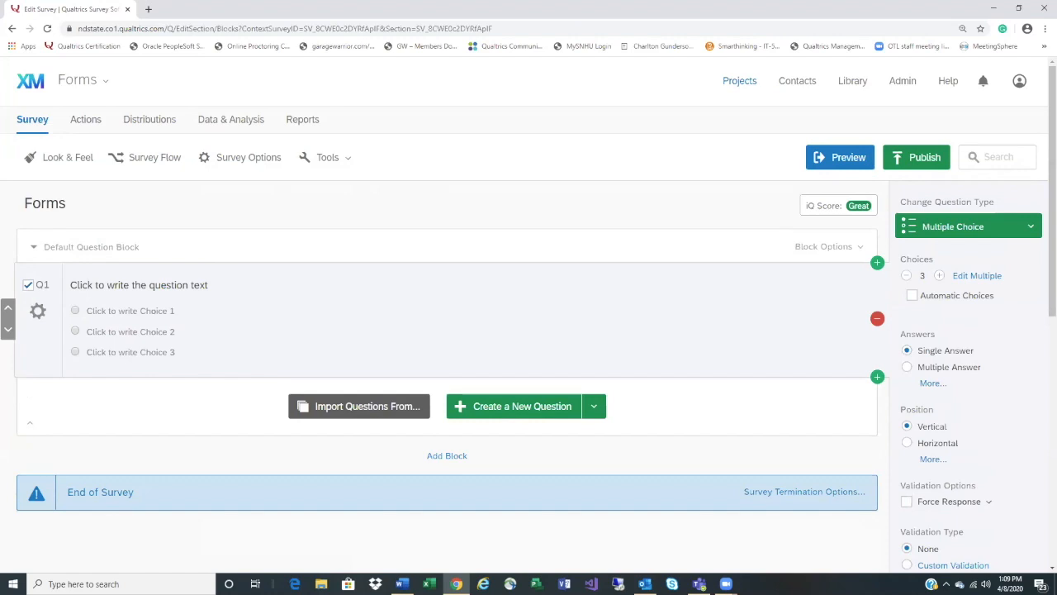
Change Q1 to a Constant Sum question with three choices and a Total box
left_click(1031, 233)
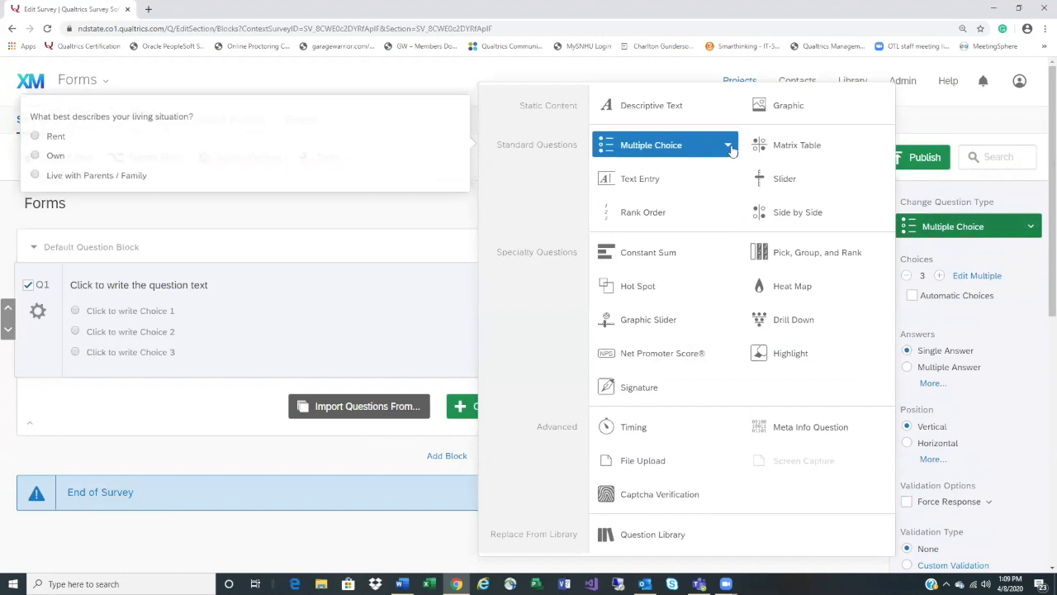
left_click(729, 147)
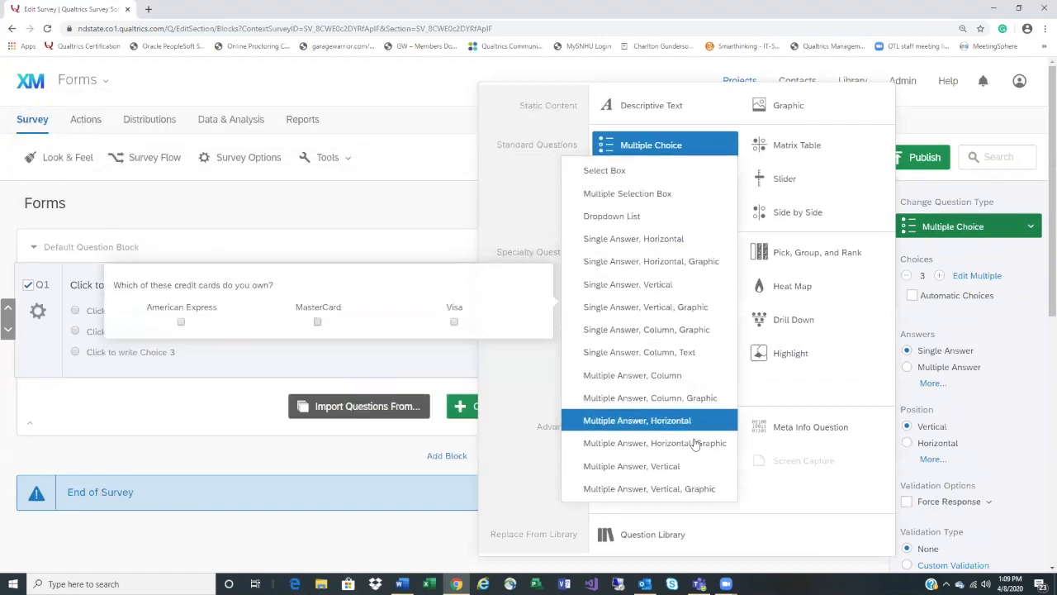
left_click(726, 147)
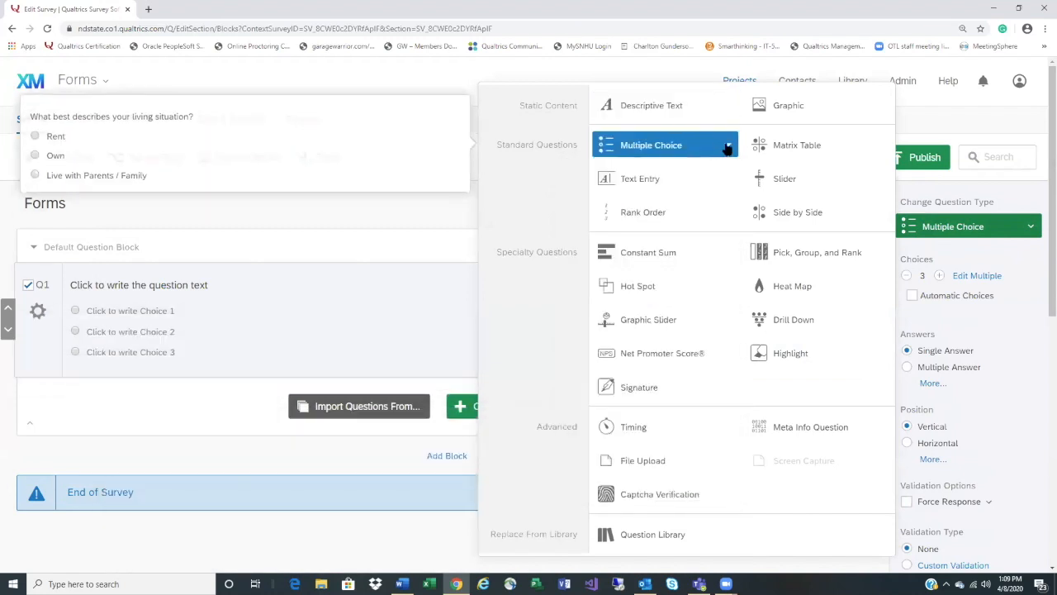
left_click(726, 147)
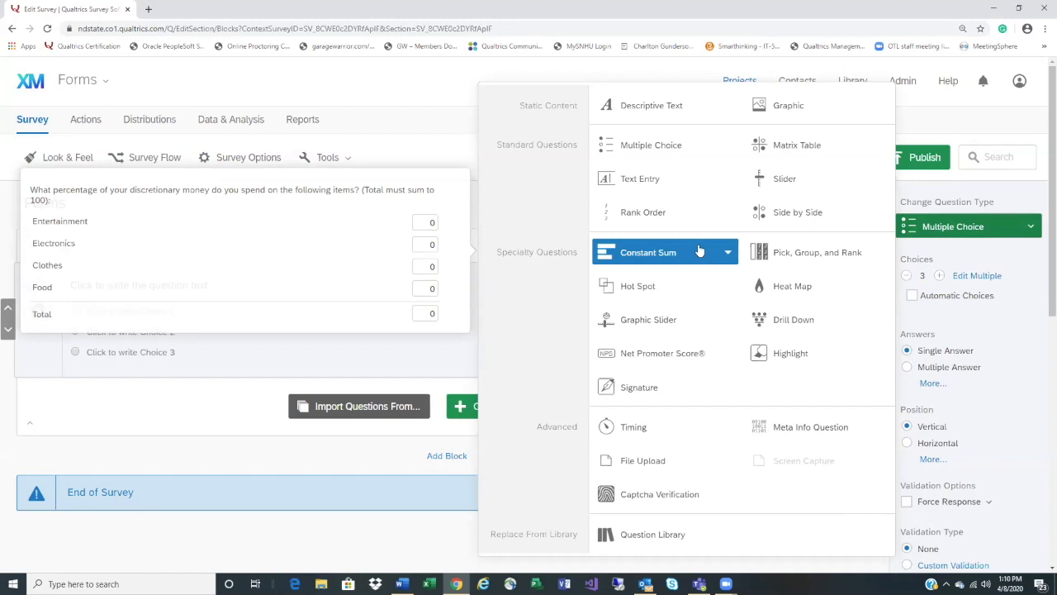
left_click(698, 250)
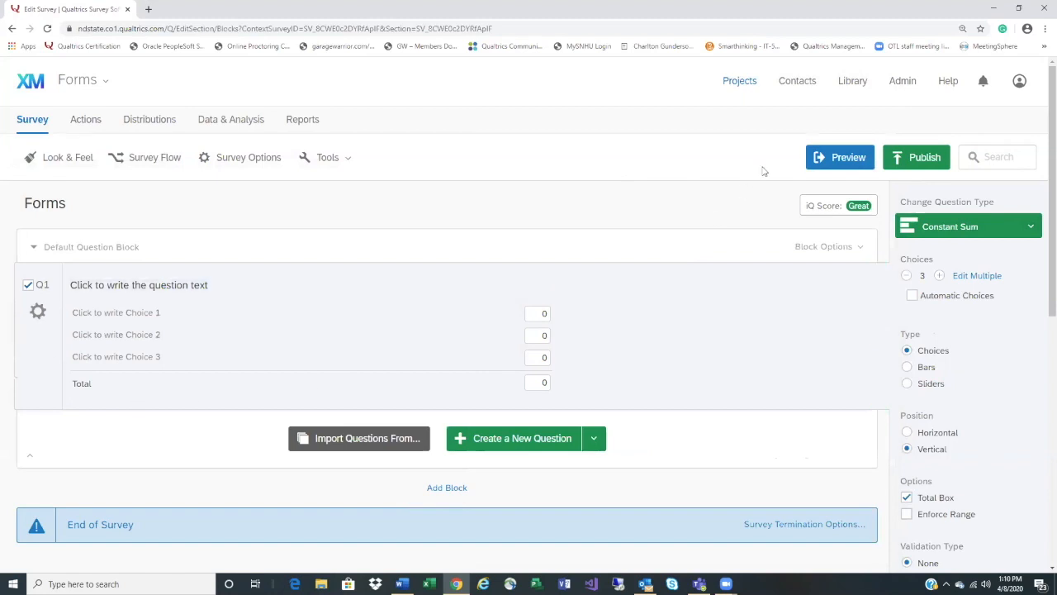
Publish the Forms survey, confirm it, and close the Survey Activated notice
left_click(924, 159)
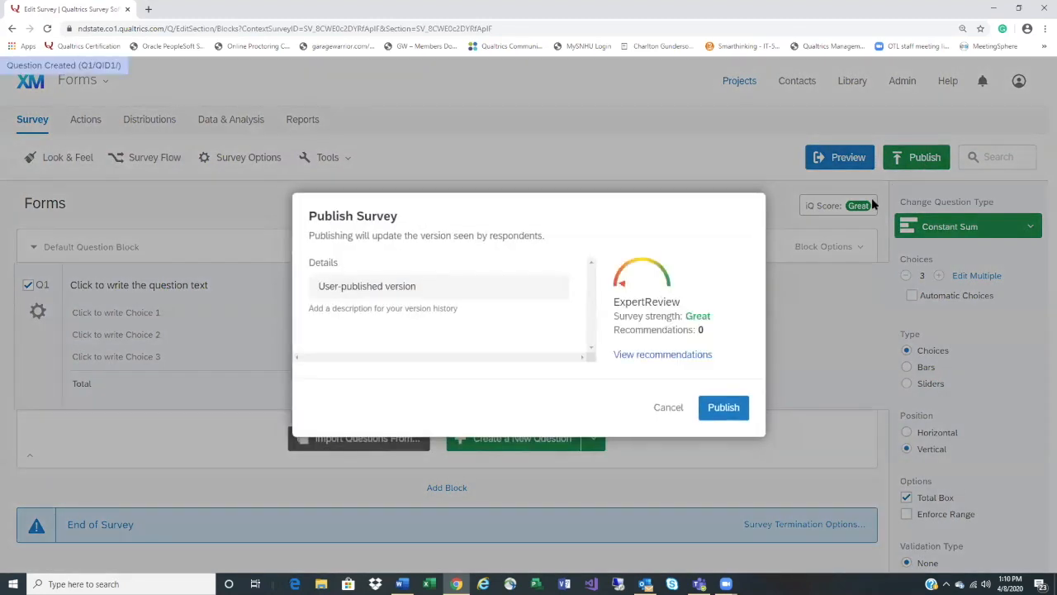
left_click(713, 413)
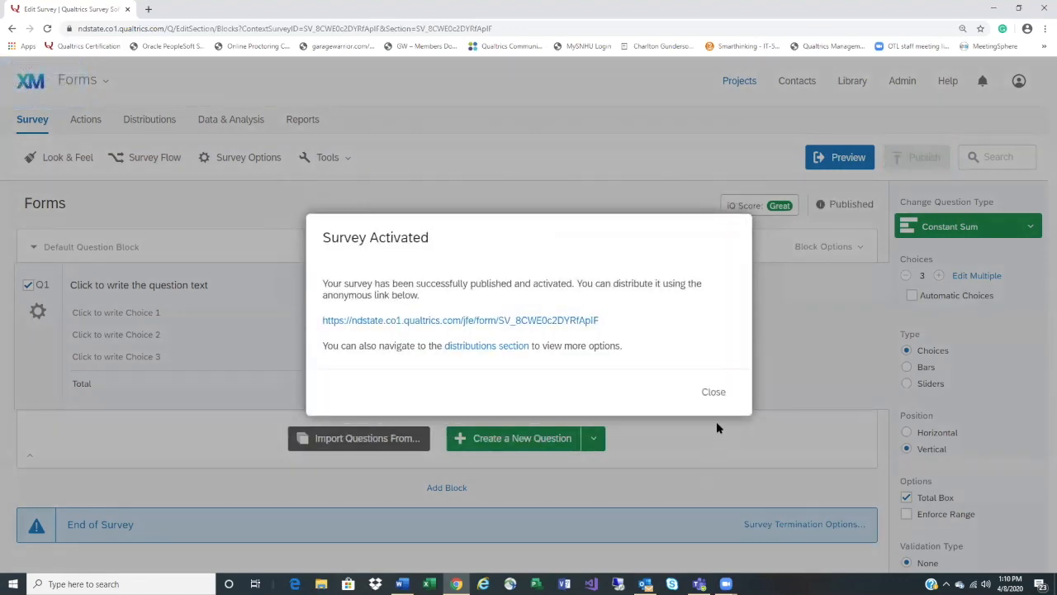
left_click(715, 391)
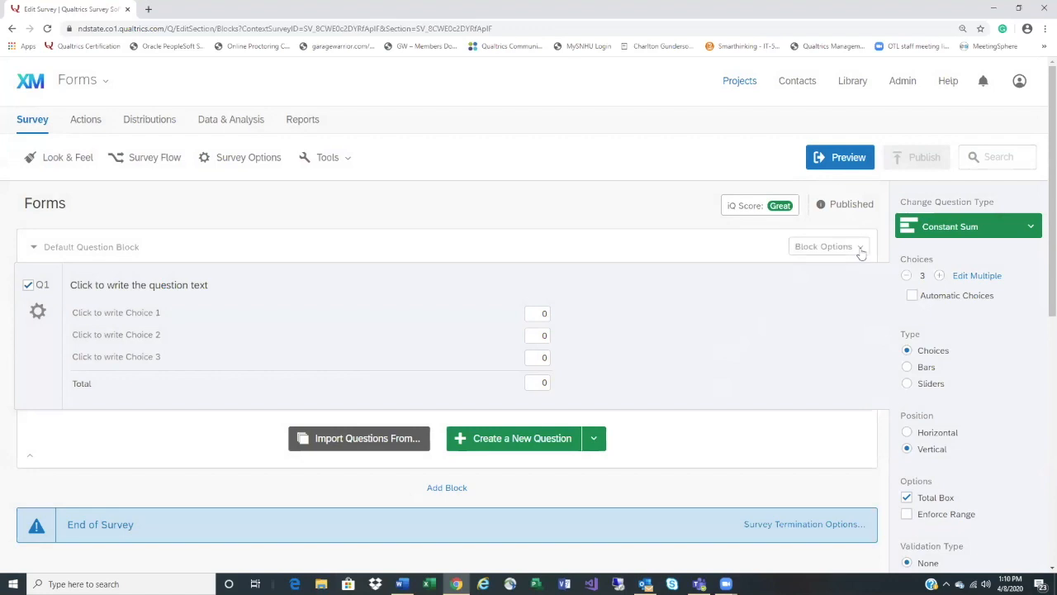
Convert Q1 to a Pick, Group, and Rank question using Drag and Drop, No Columns
left_click(938, 232)
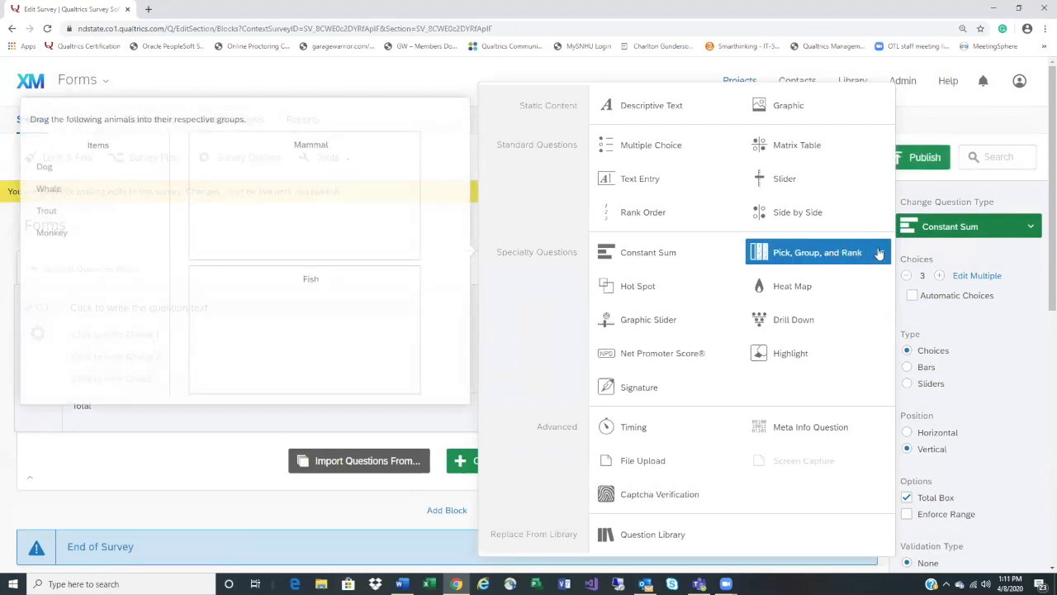
left_click(879, 253)
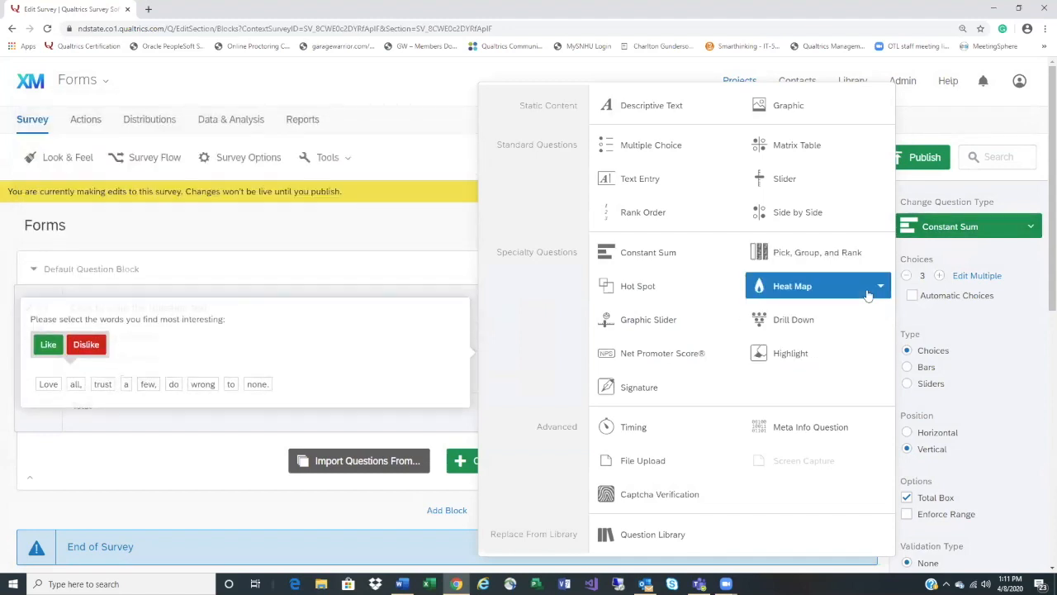
left_click(838, 252)
scroll(841, 231, "up", 3)
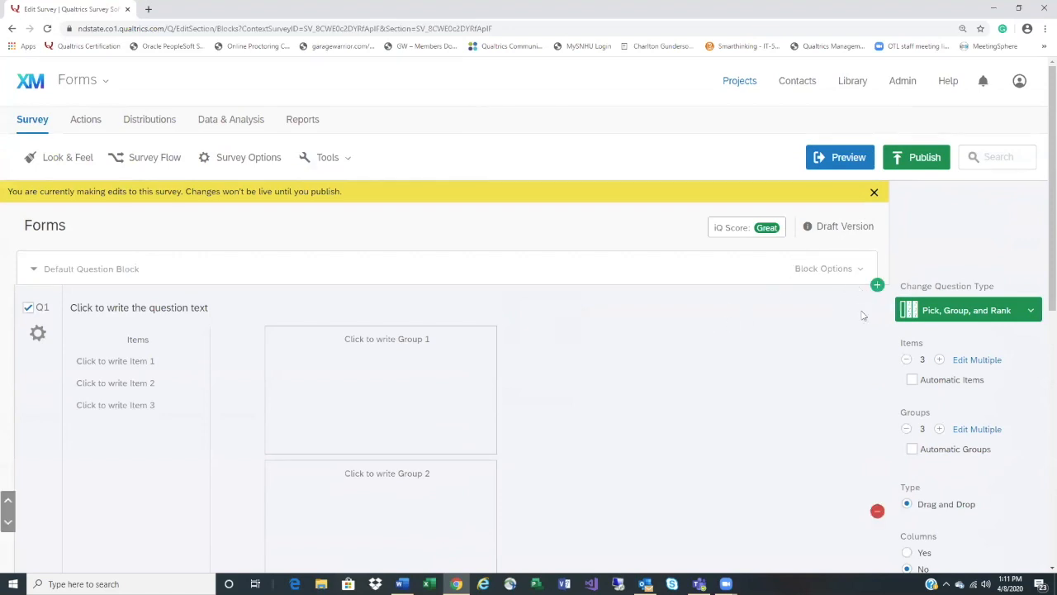
left_click(1026, 314)
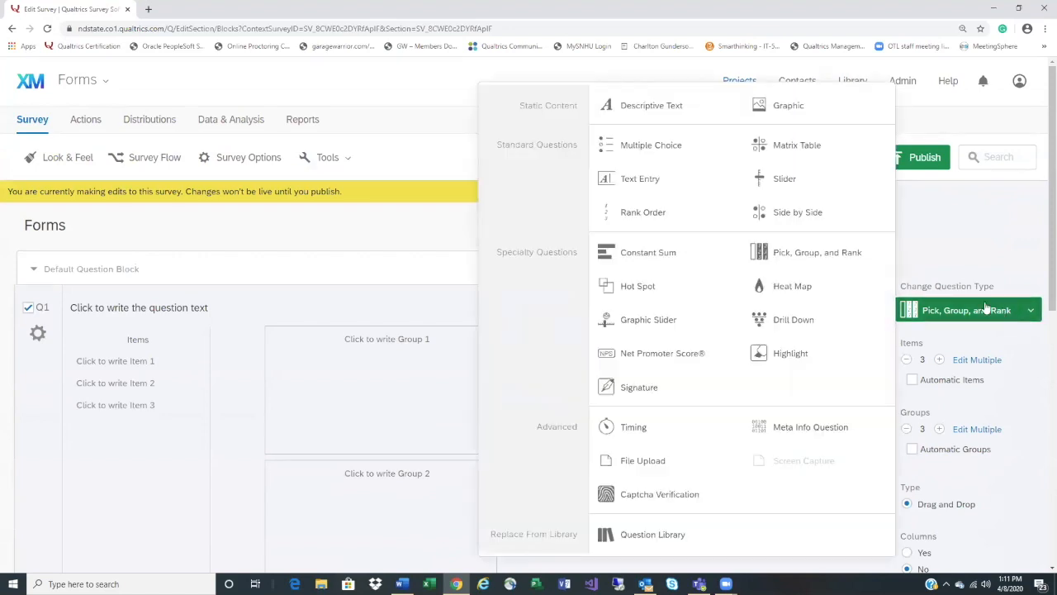
left_click(882, 254)
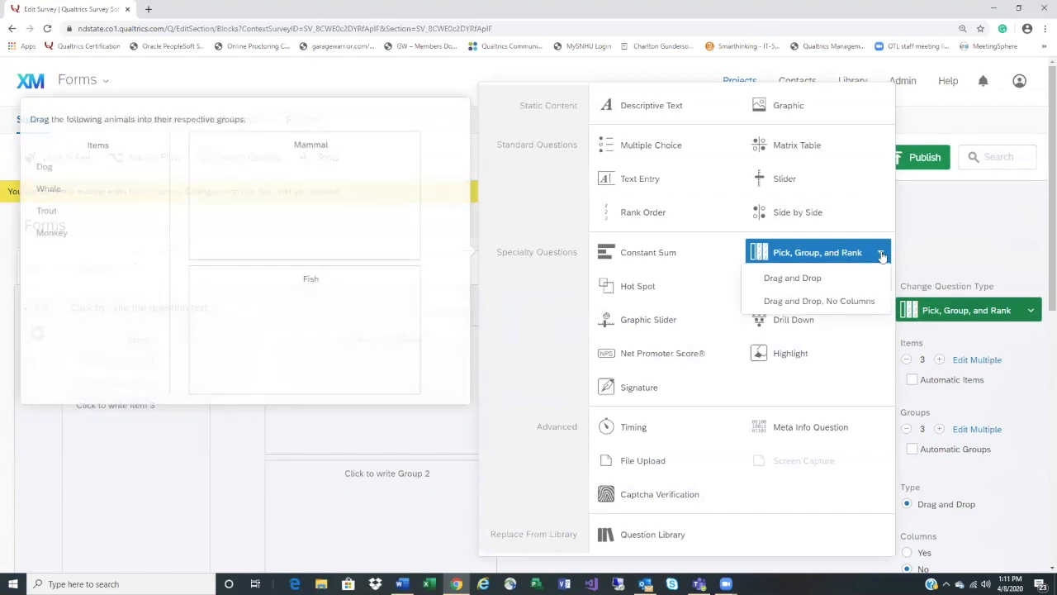
left_click(866, 301)
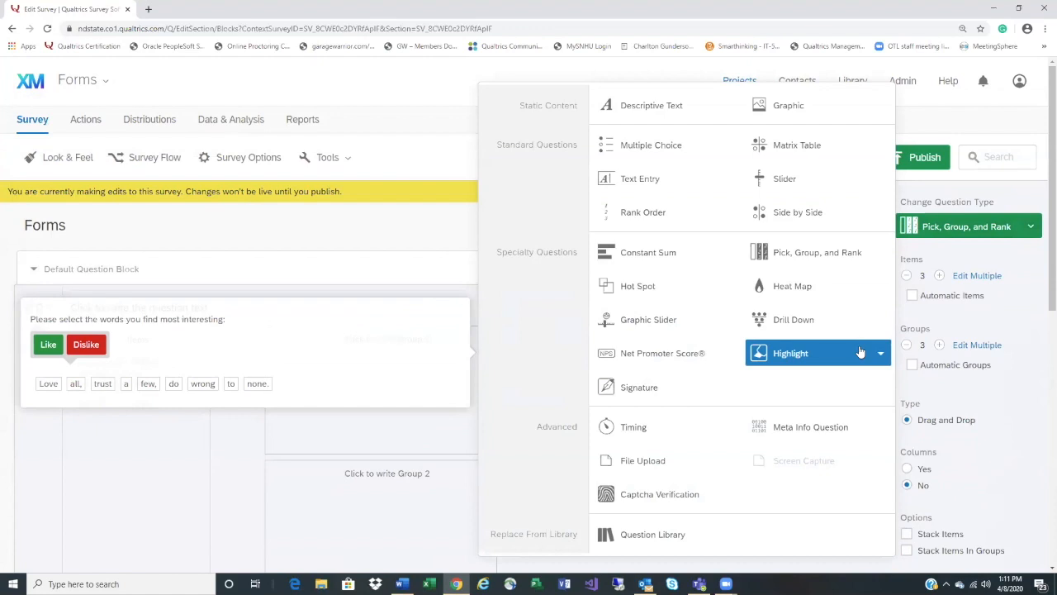
Preview the Rank Order variants, then close the question-type list and leave Q1 unchanged
left_click(729, 215)
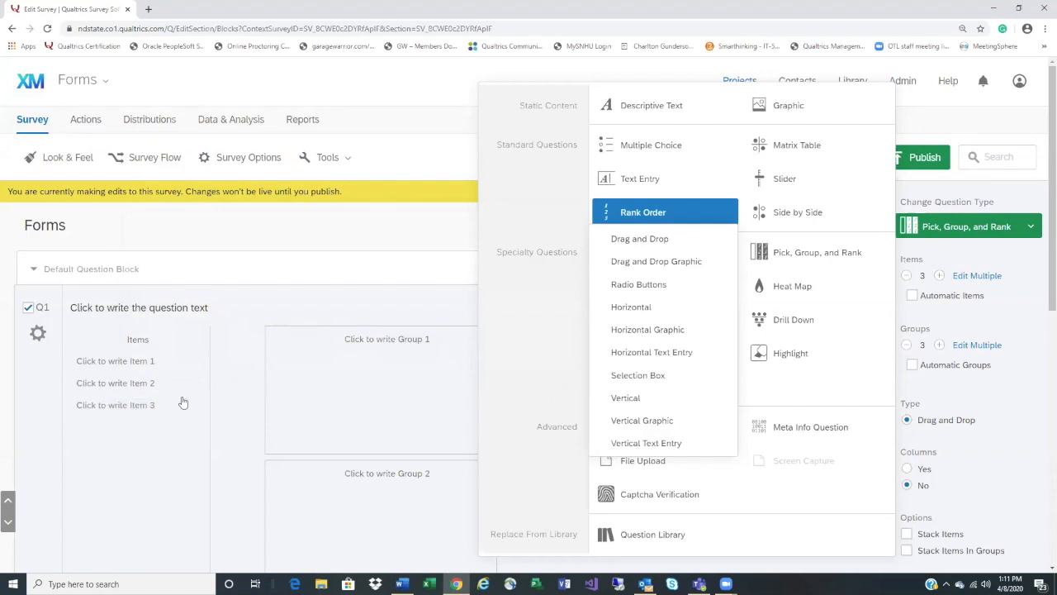
left_click(421, 78)
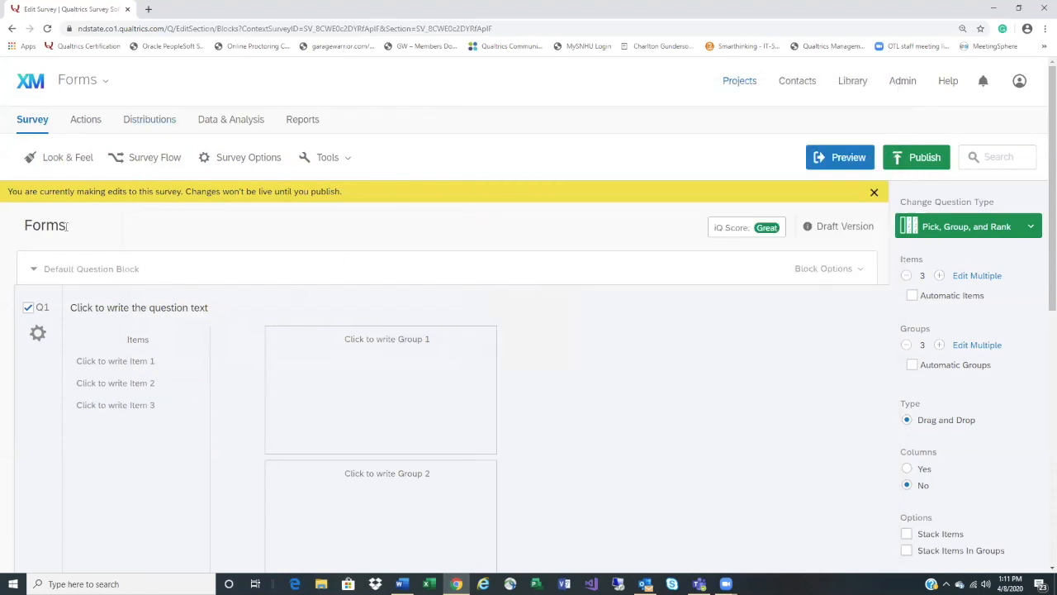
scroll(205, 256, "down", 4)
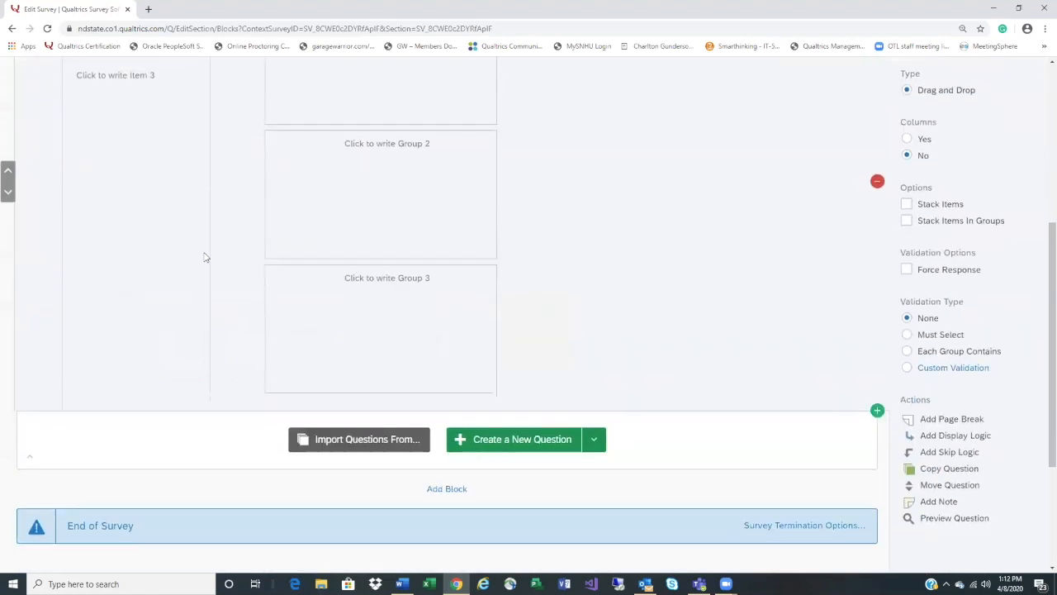
scroll(205, 256, "up", 4)
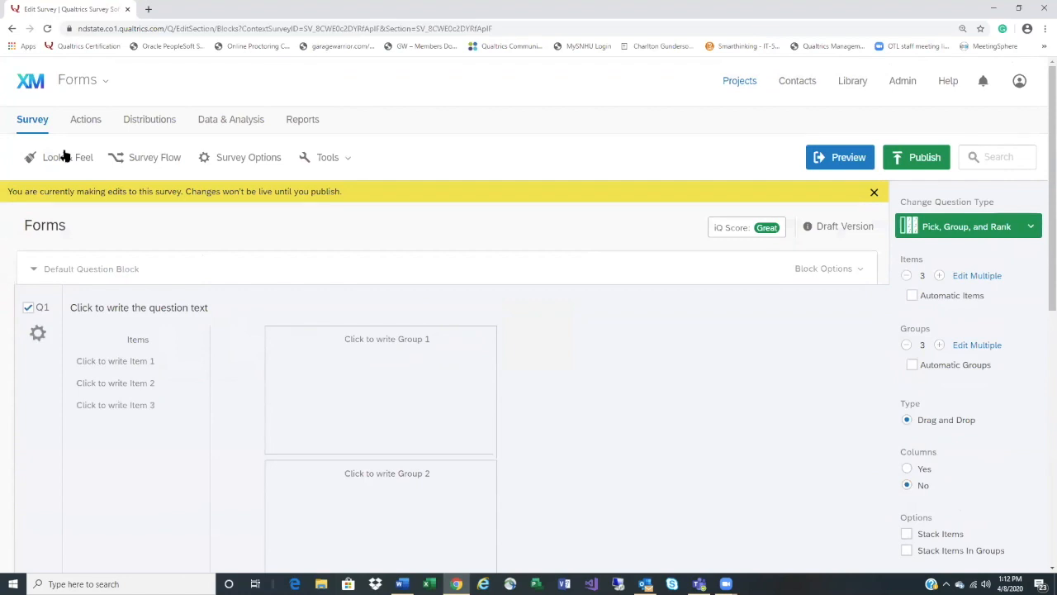
scroll(562, 346, "down", 3)
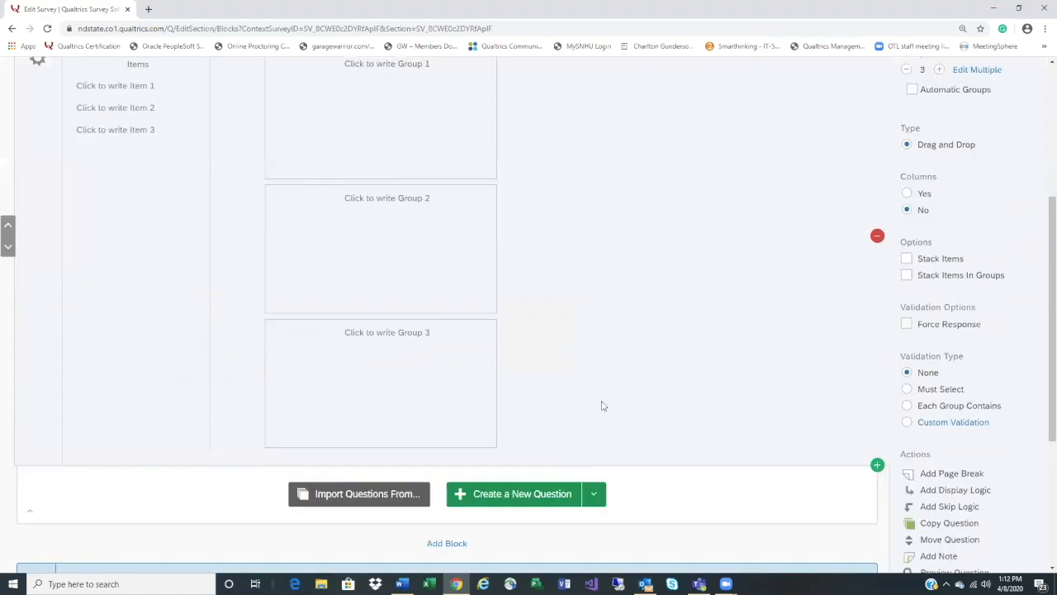
Add a default Multiple Choice question Q2 with three placeholder choices below Q1
left_click(559, 494)
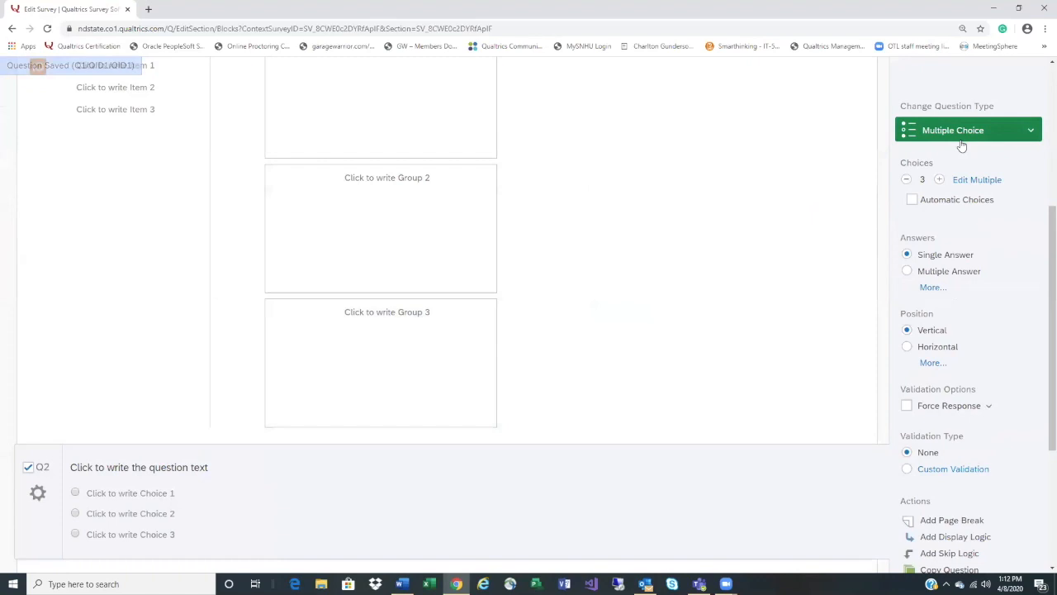
left_click(992, 183)
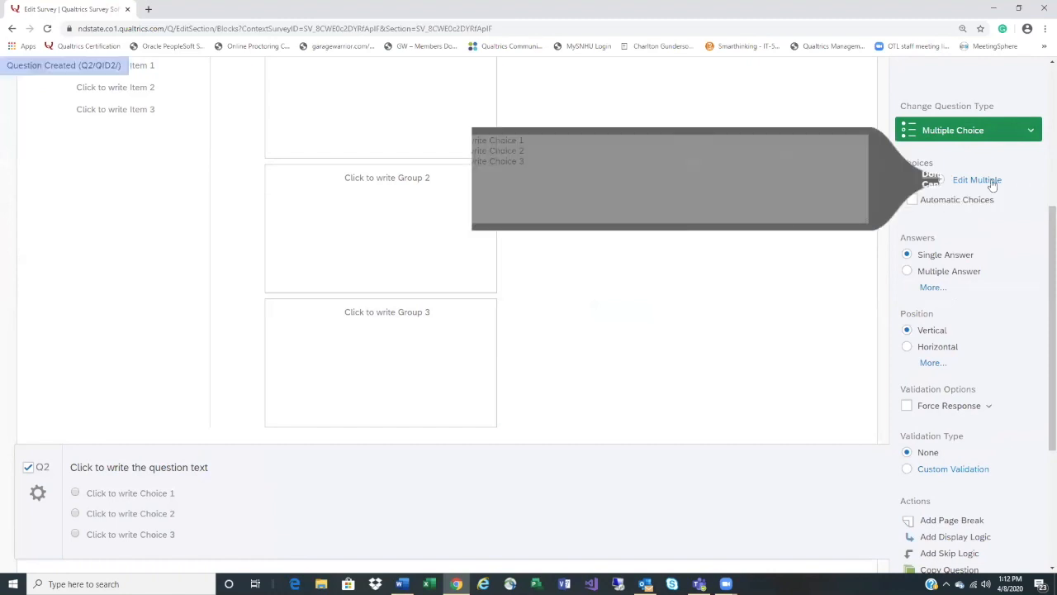
Replace Q2's placeholders with five pasted labels, Strongly Agree through Strongly Disagree
left_click(401, 584)
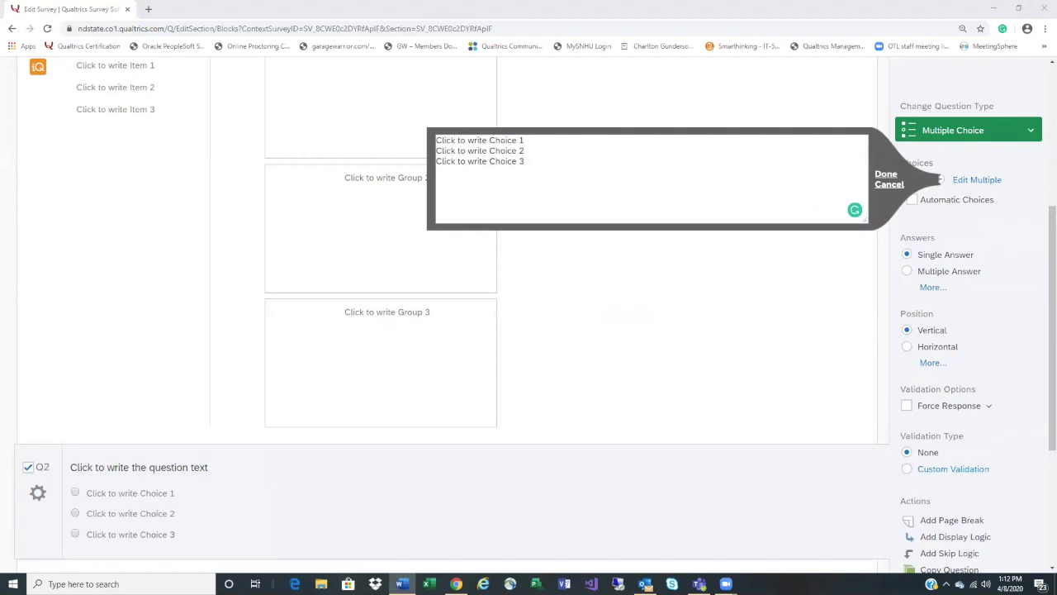
left_click_drag(529, 157, 464, 141)
right_click(464, 142)
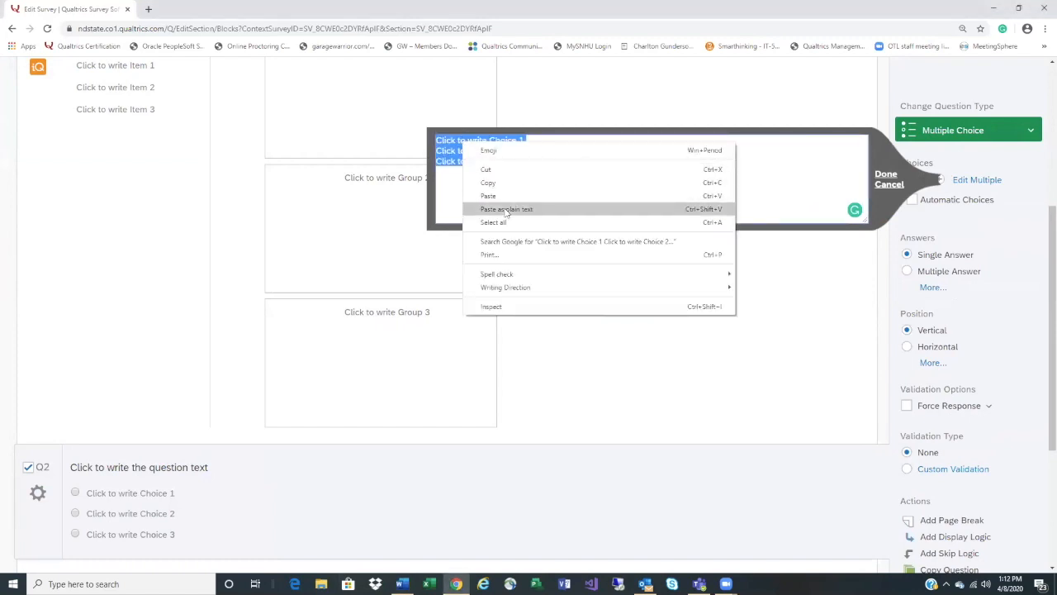
left_click(507, 209)
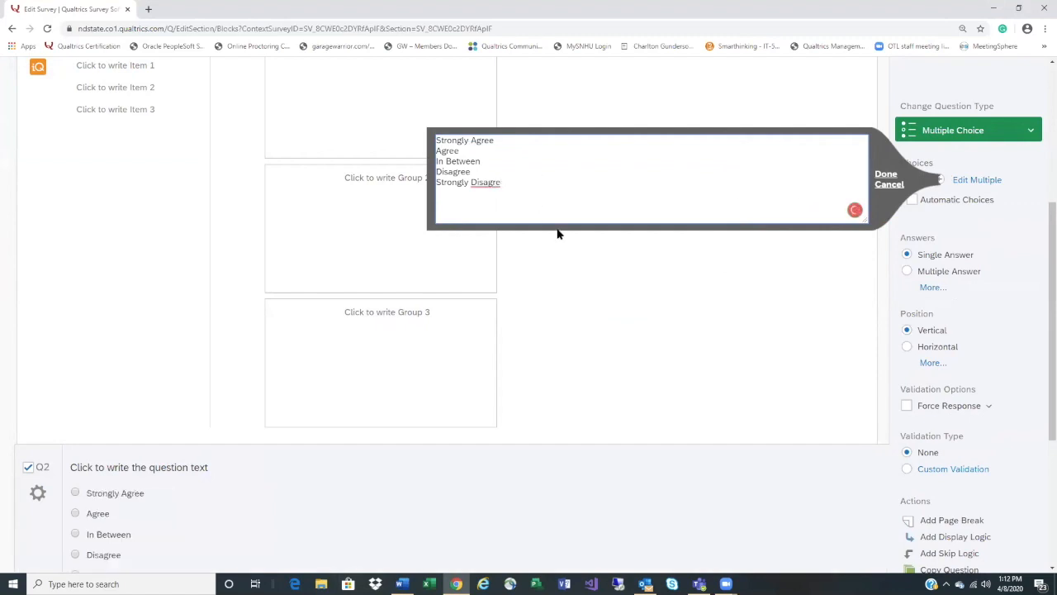
left_click(486, 180)
right_click(487, 180)
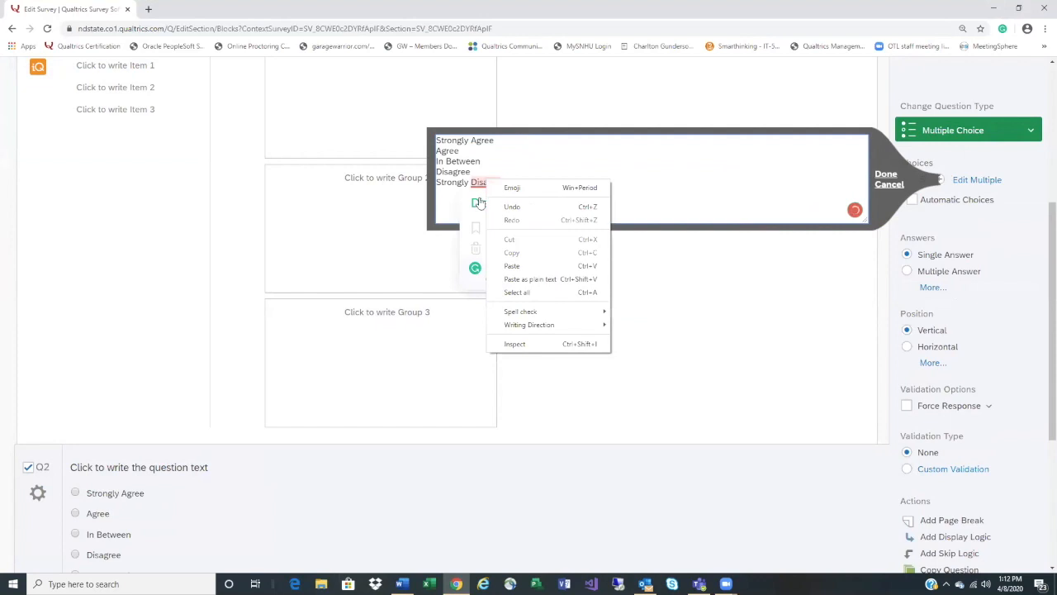
left_click(703, 242)
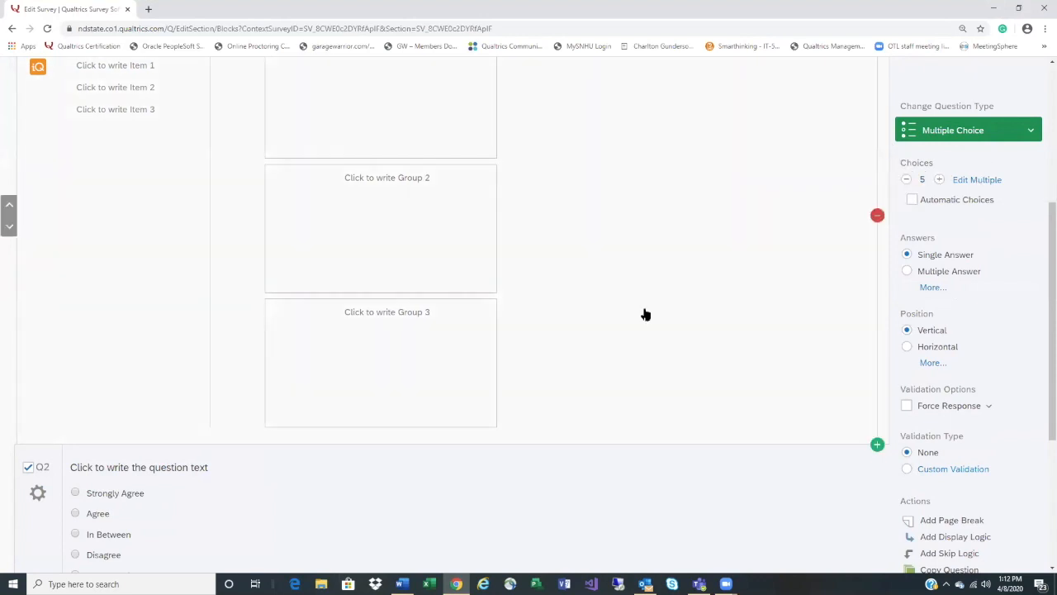
Try fixing the misspelled 'Strongly Disagre' choice in Q2
scroll(625, 342, "down", 1)
scroll(625, 342, "down", 1)
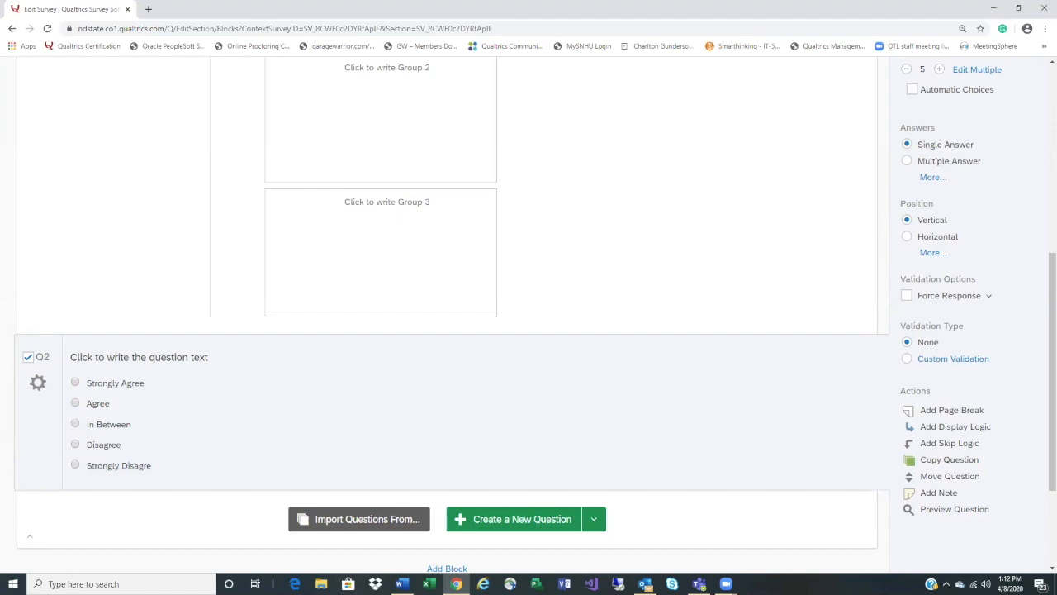
scroll(1009, 166, "up", 1)
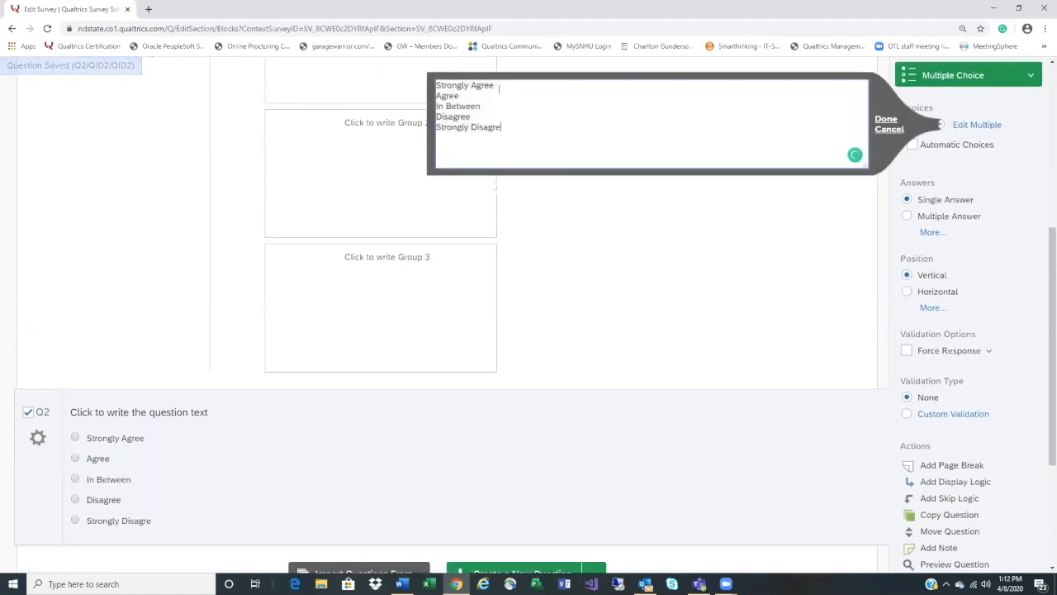
mouse_move(485, 128)
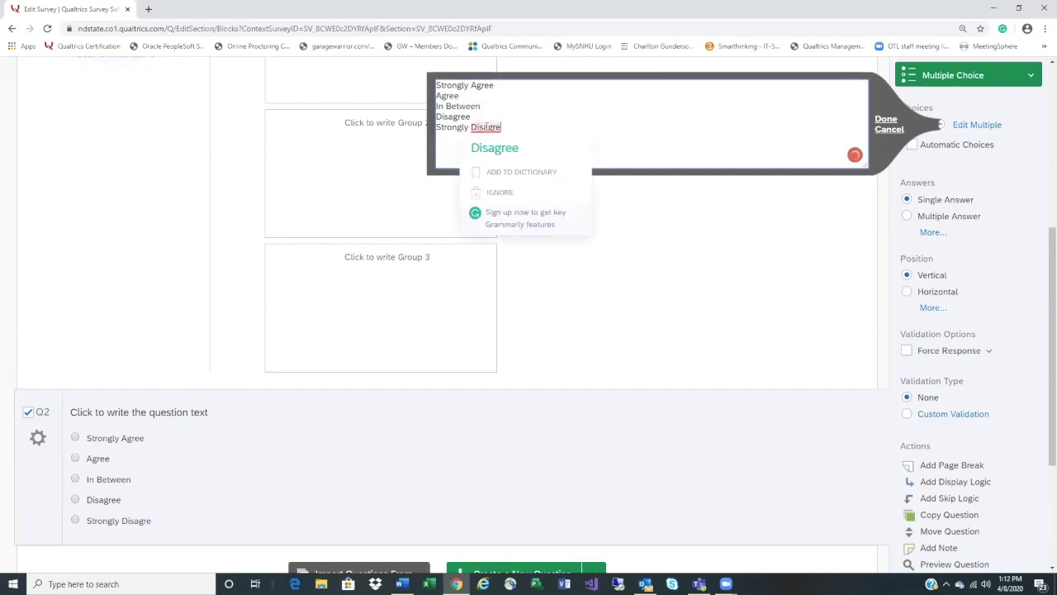
left_click(499, 146)
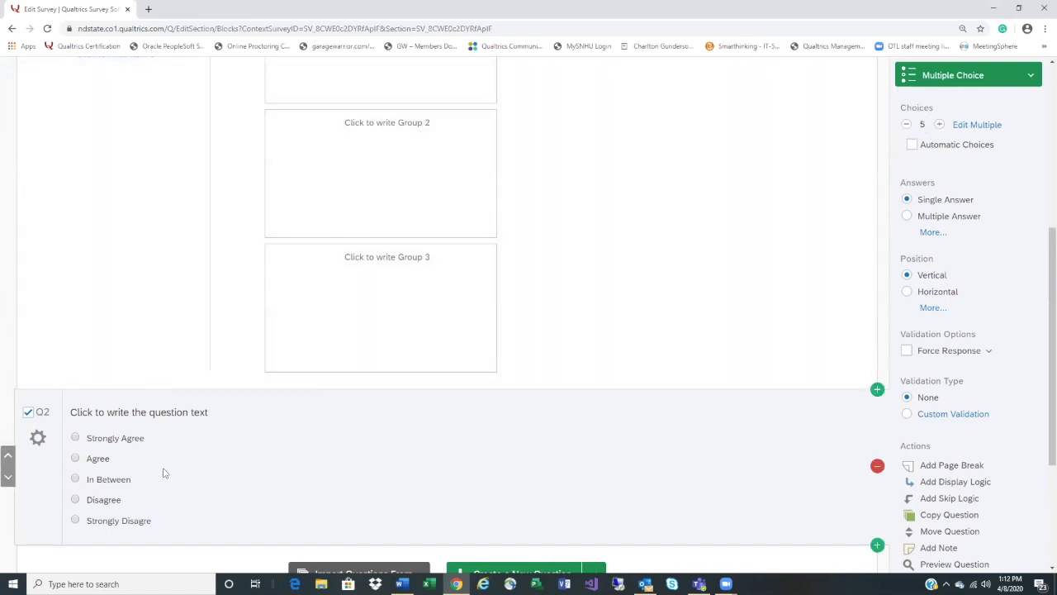
left_click(152, 525)
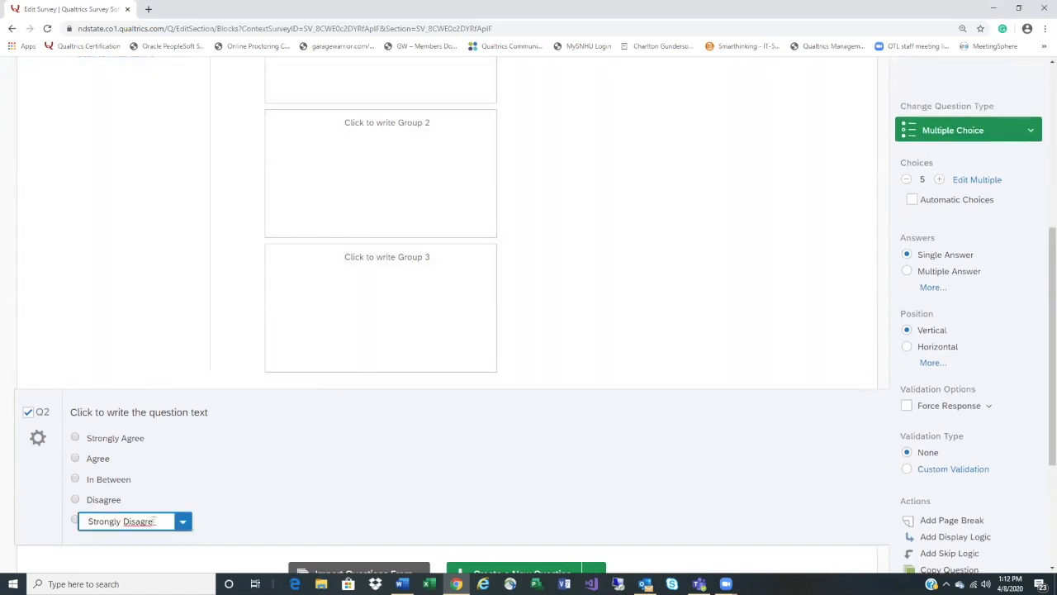
Add a sixth choice 'heee' below Strongly Disagree in Q2
left_click(205, 525)
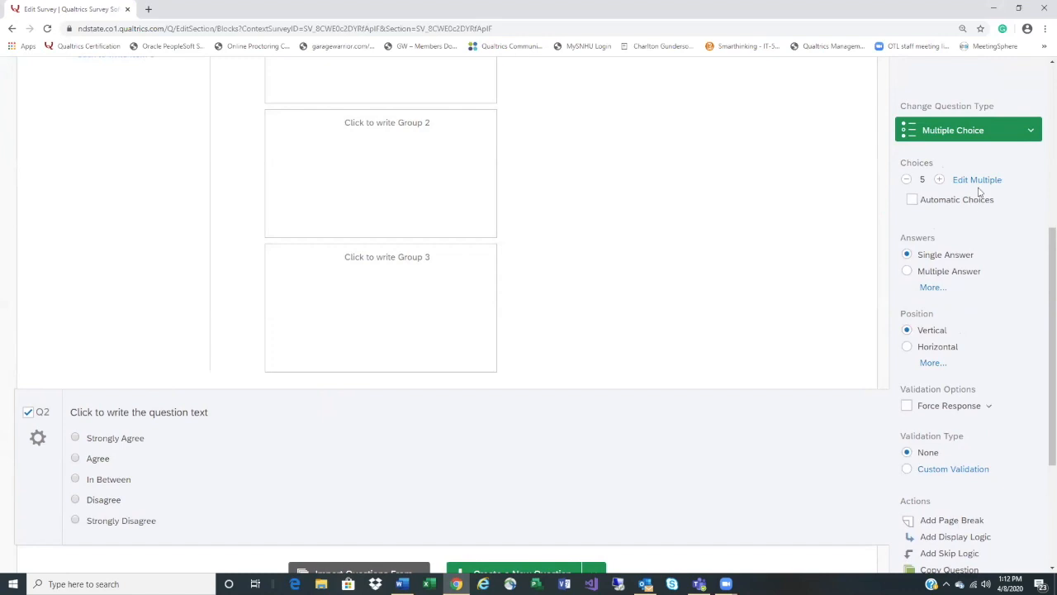
scroll(633, 418, "down", 1)
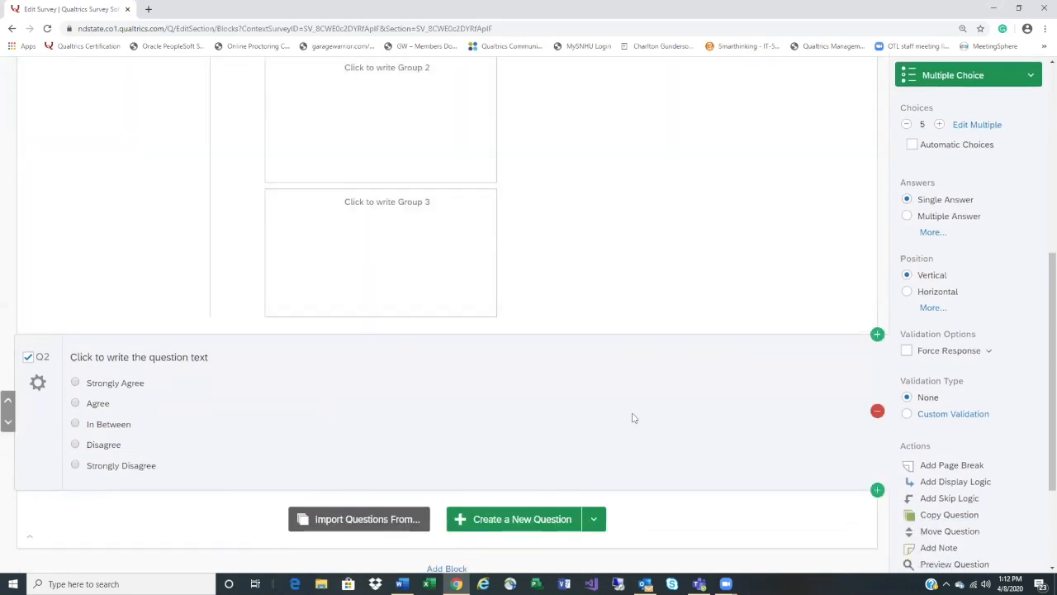
left_click(132, 467)
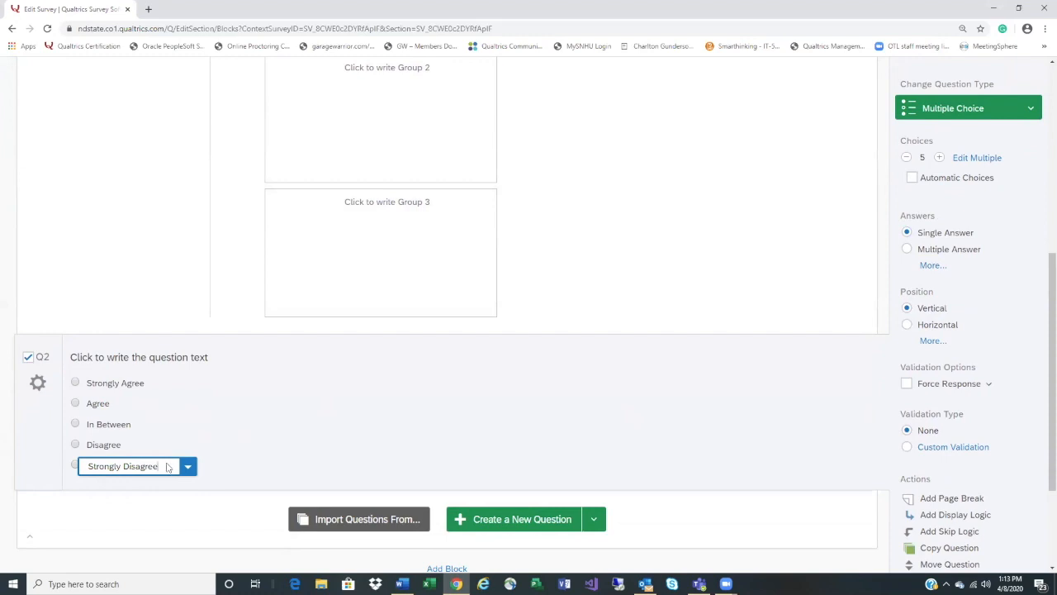
key("Return")
type("heee")
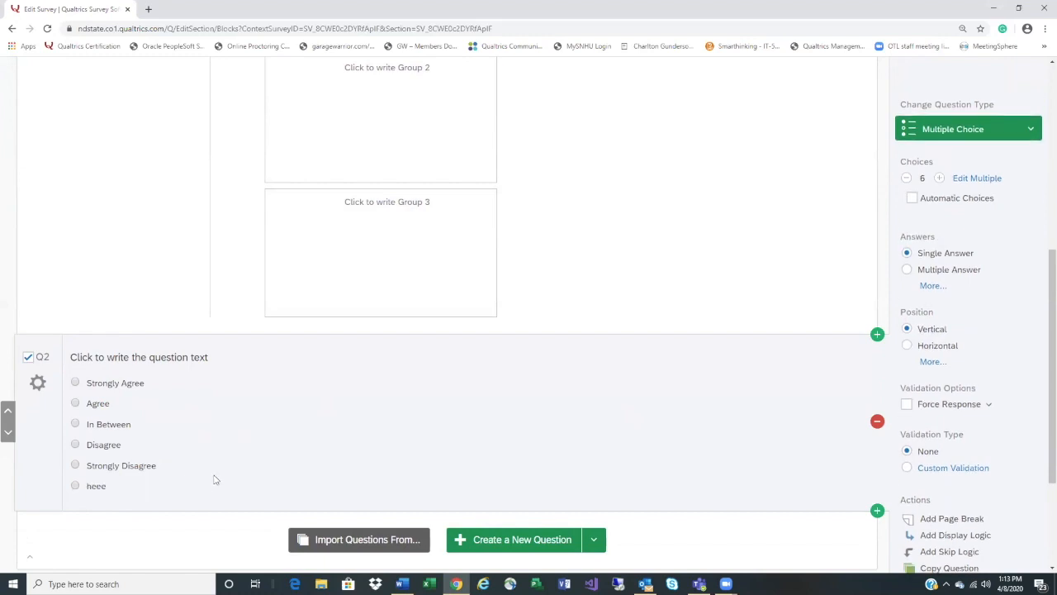
scroll(206, 475, "up", 1)
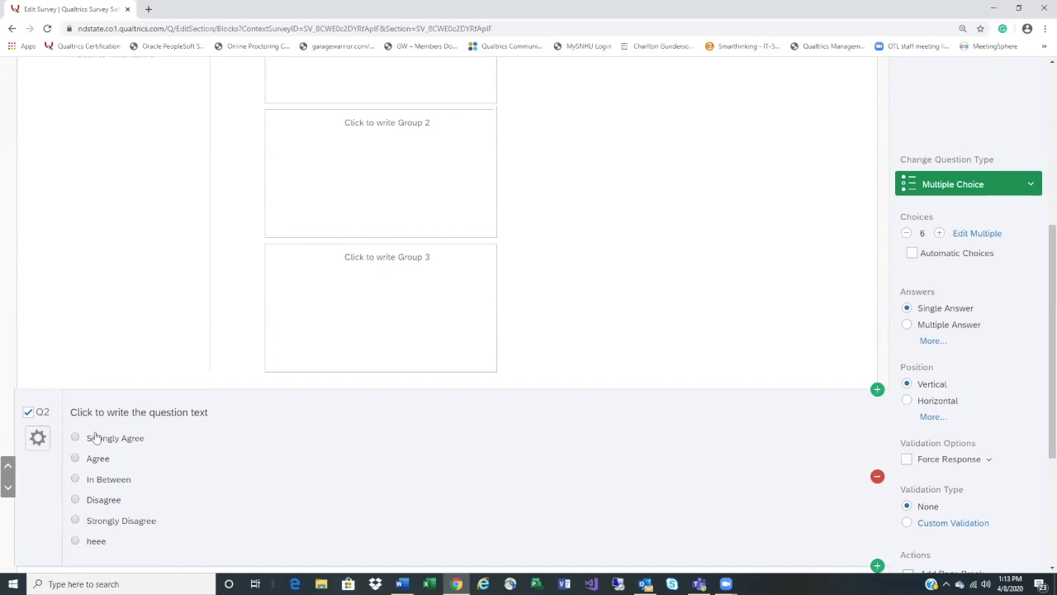
scroll(155, 441, "down", 1)
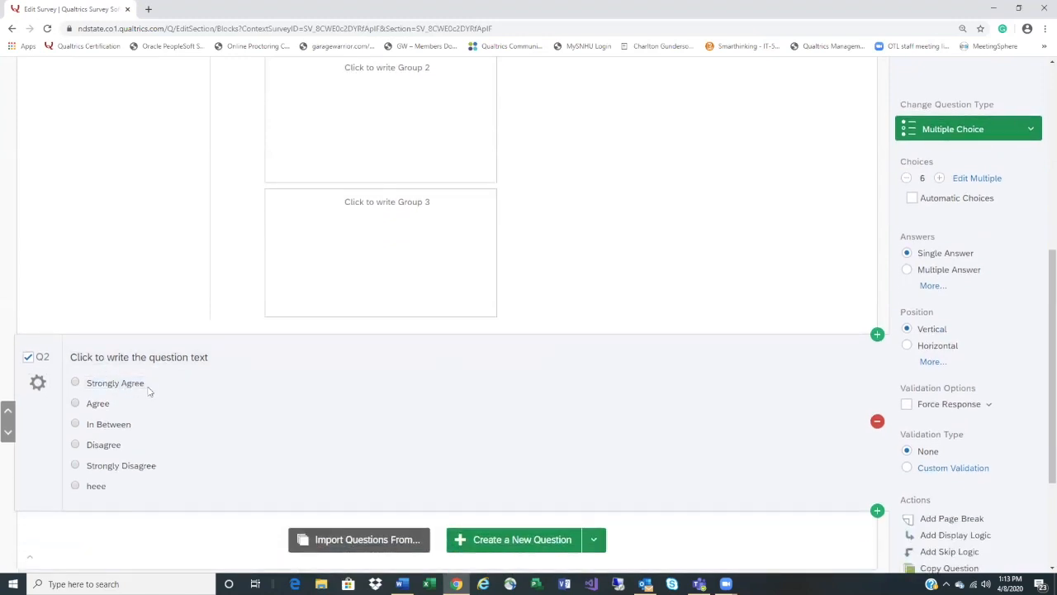
Turn on Recode Values for Q2's choices
left_click(38, 382)
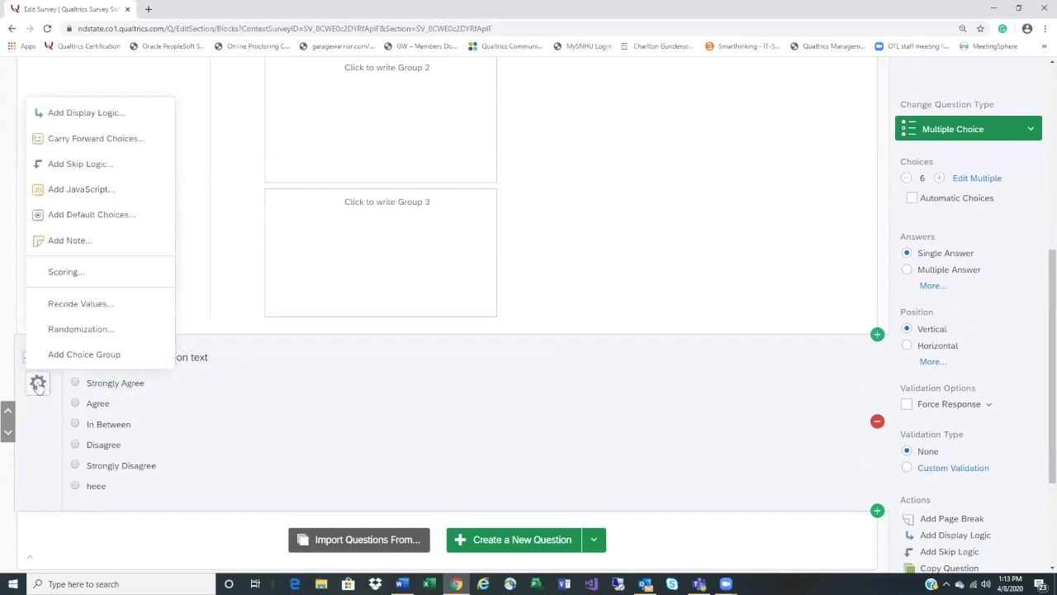
left_click(80, 304)
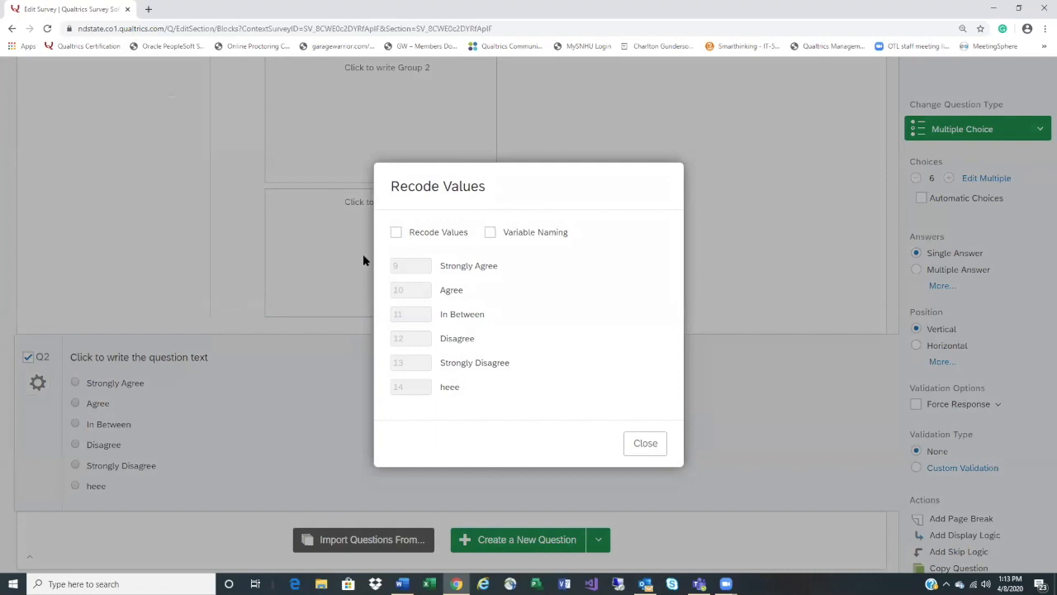
left_click(636, 446)
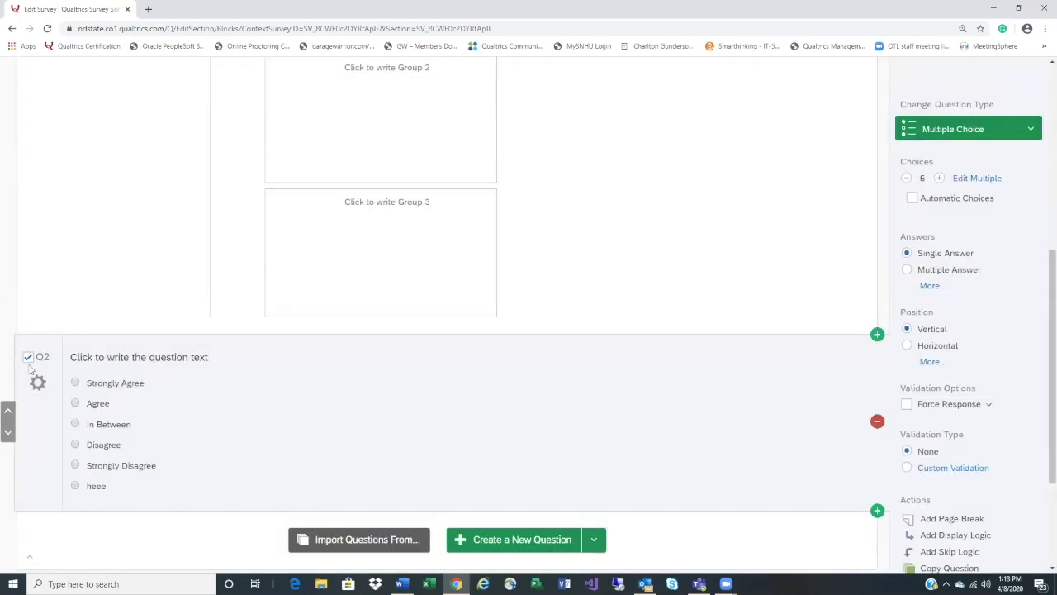
left_click(38, 382)
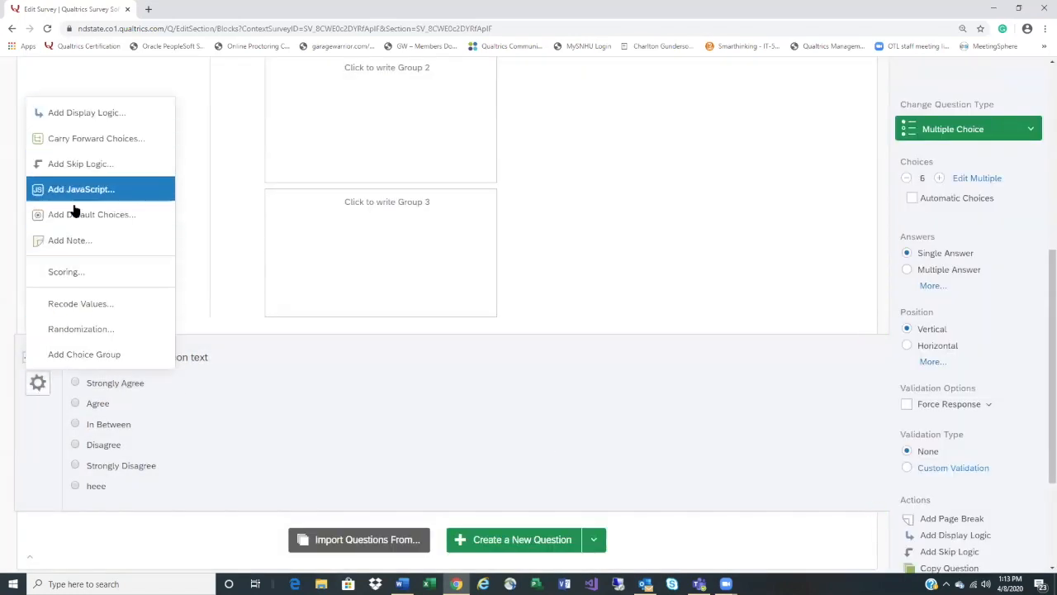
left_click(79, 305)
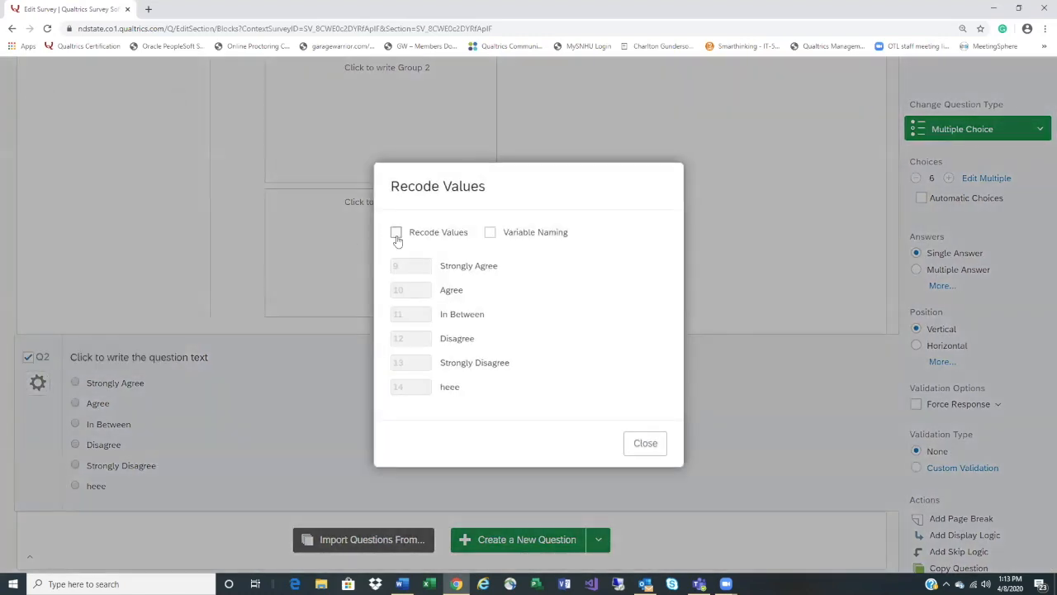
left_click(396, 233)
Recode the agree/disagree choices as 5, 4, 3, 2, 1 and heee as 0
left_click_drag(411, 265, 385, 269)
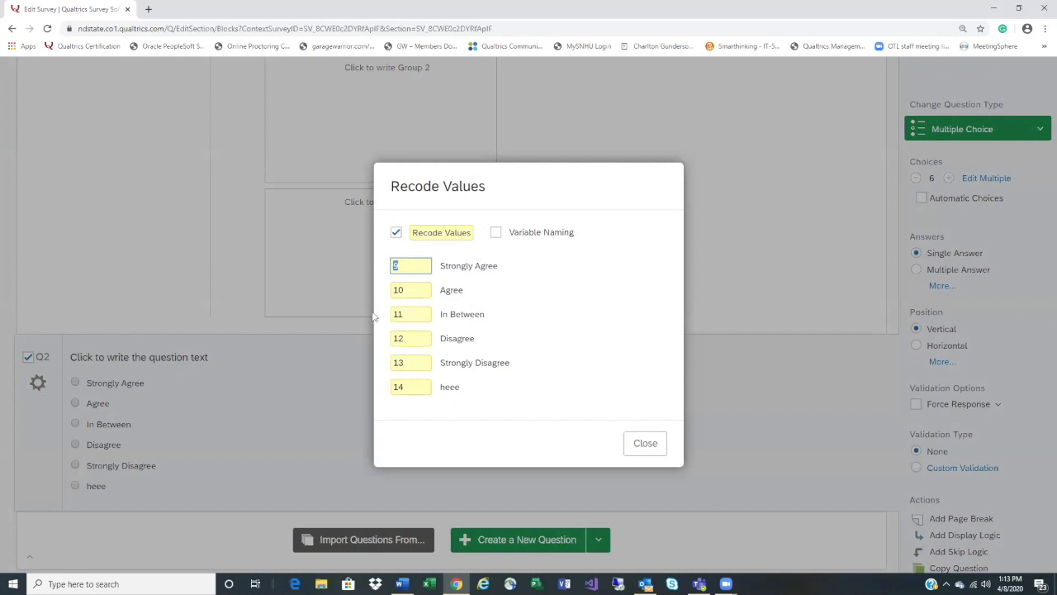
type("5")
type("6")
left_click_drag(412, 293, 394, 294)
left_click(392, 266)
key("BackSpace")
type("5")
left_click_drag(413, 288, 367, 336)
type("4")
type("3")
type("2")
left_click_drag(419, 363, 385, 391)
type("1")
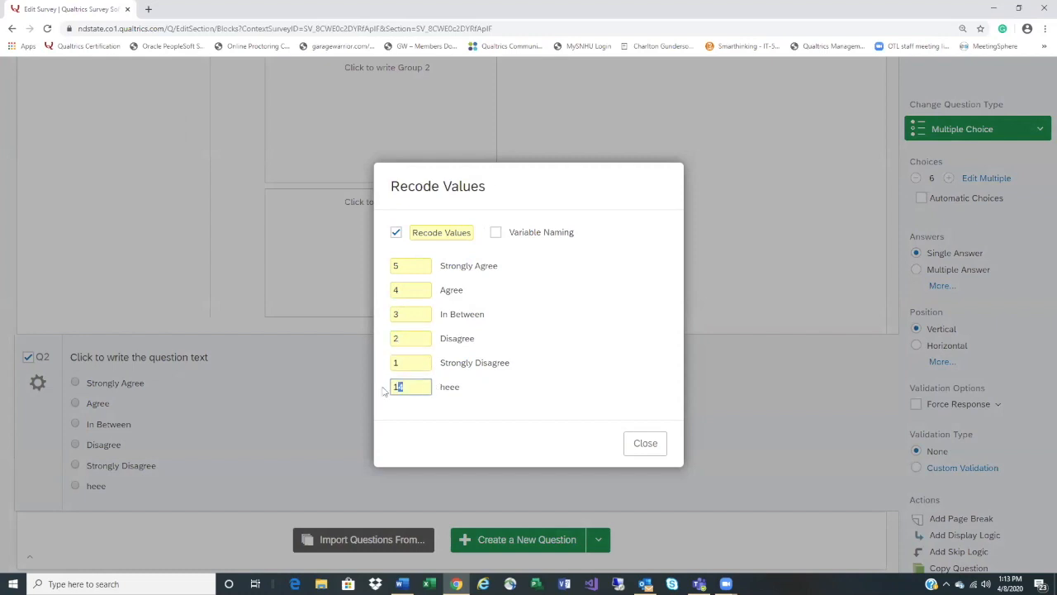
type("0")
left_click(645, 443)
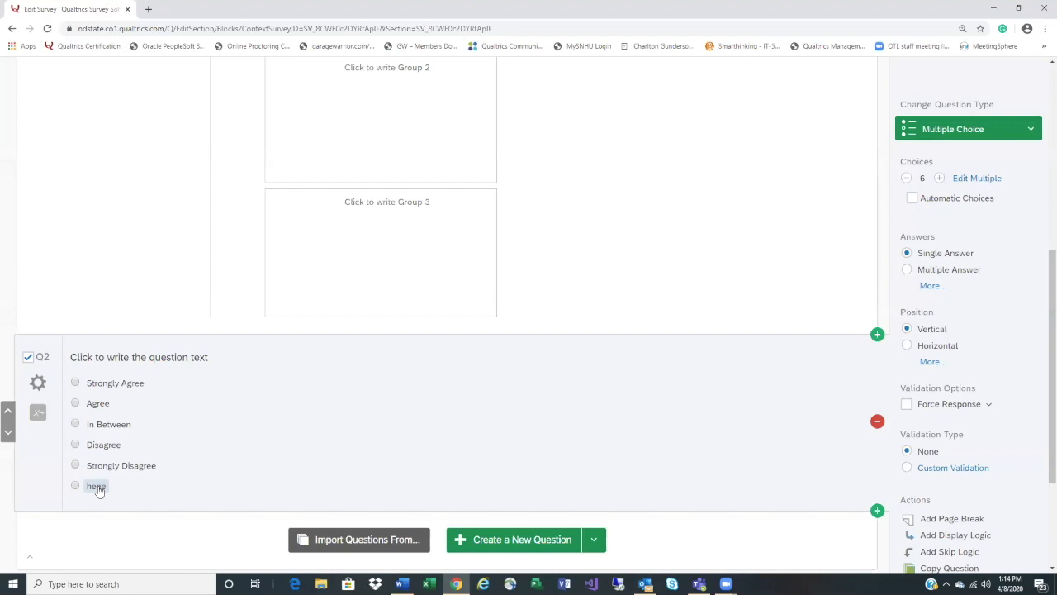
Exclude Q2's 'heee' choice from analysis so it shows an × tag
right_click(96, 488)
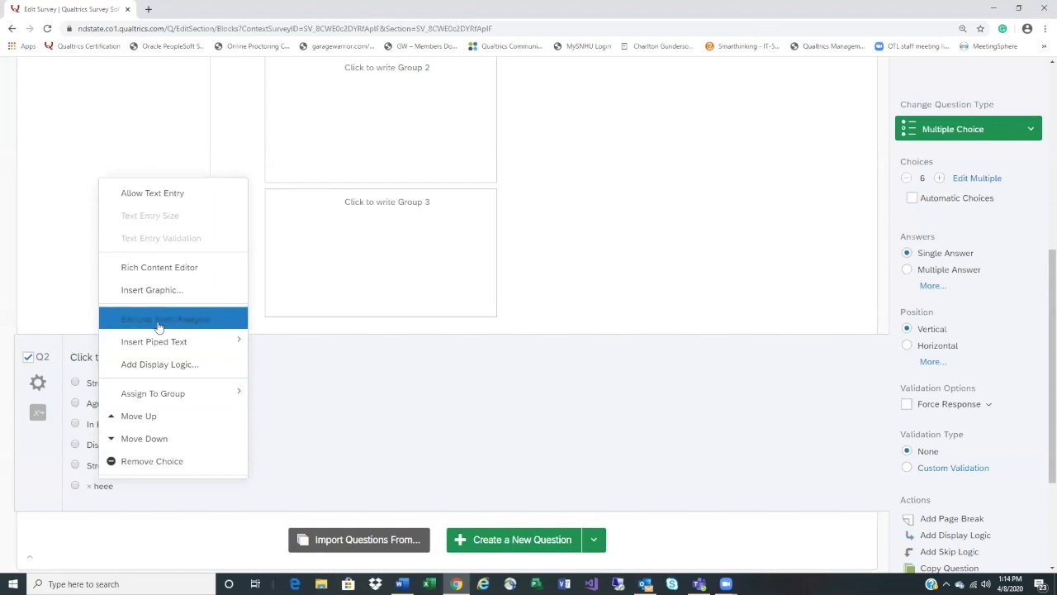
left_click(159, 323)
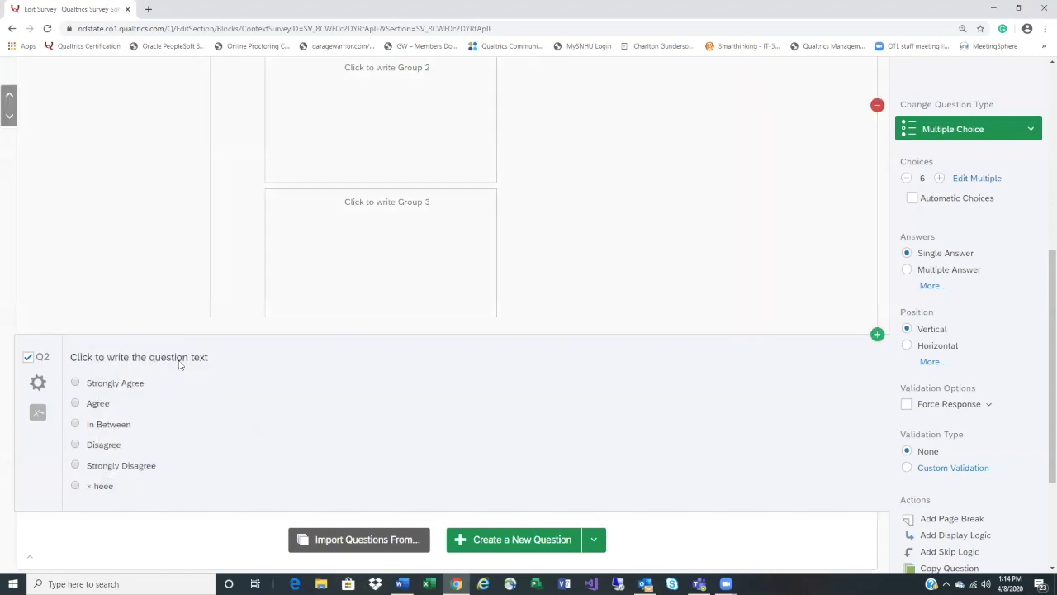
right_click(102, 488)
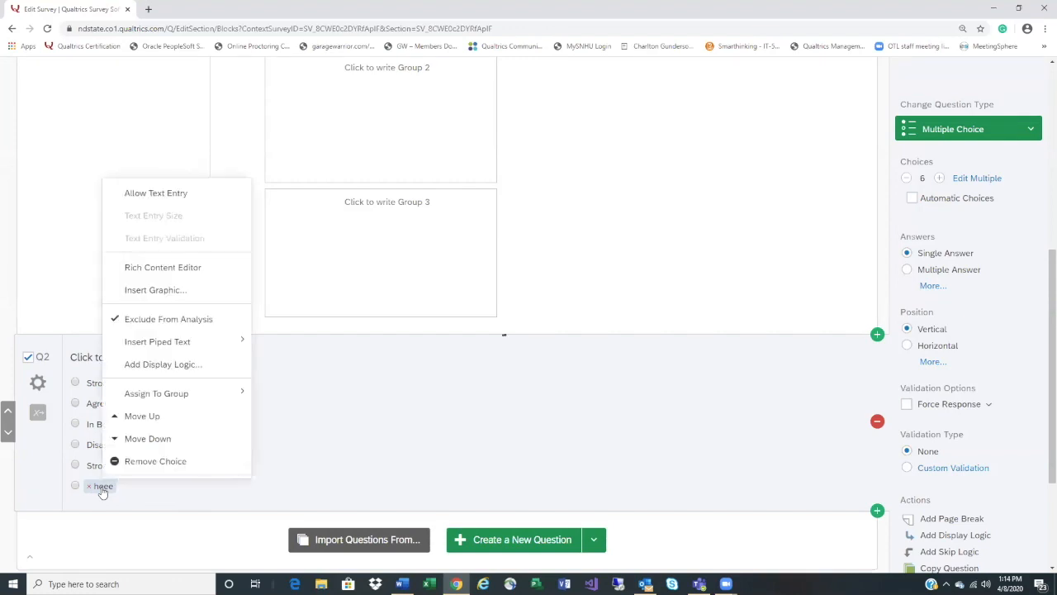
left_click(336, 459)
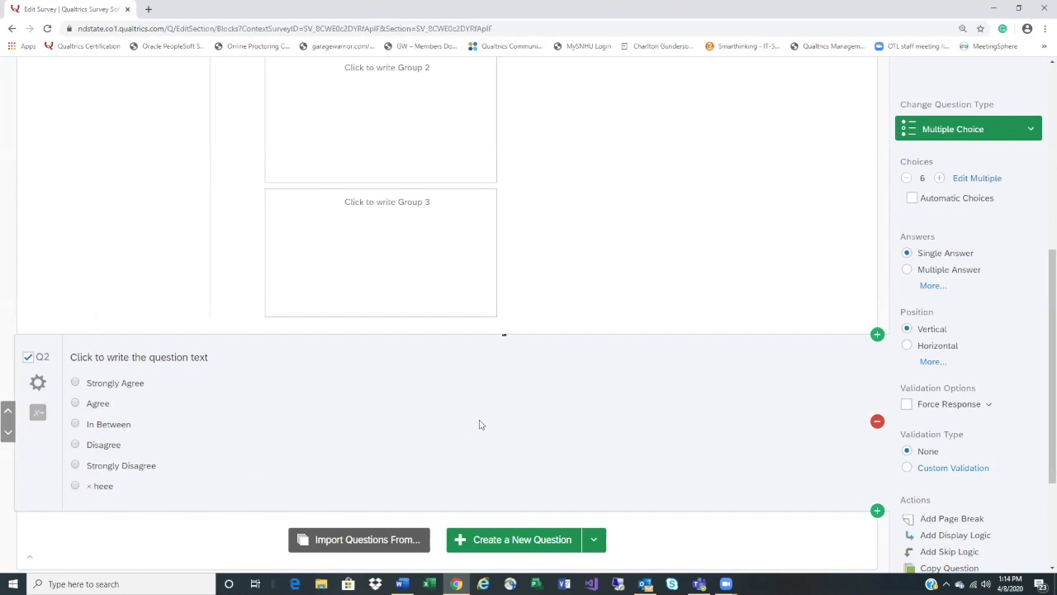
scroll(481, 423, "down", 1)
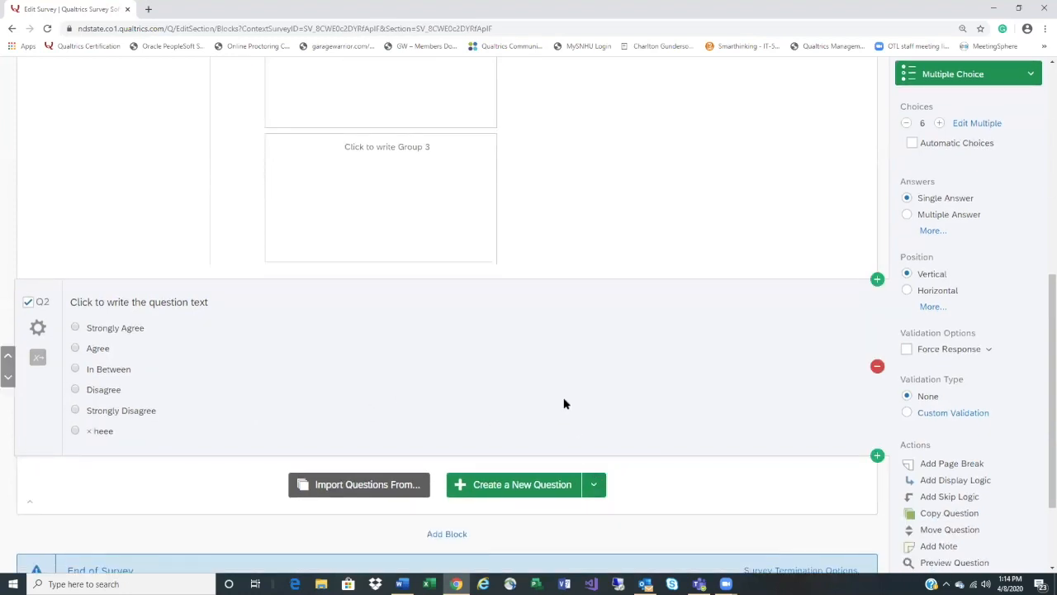
scroll(564, 403, "down", 2)
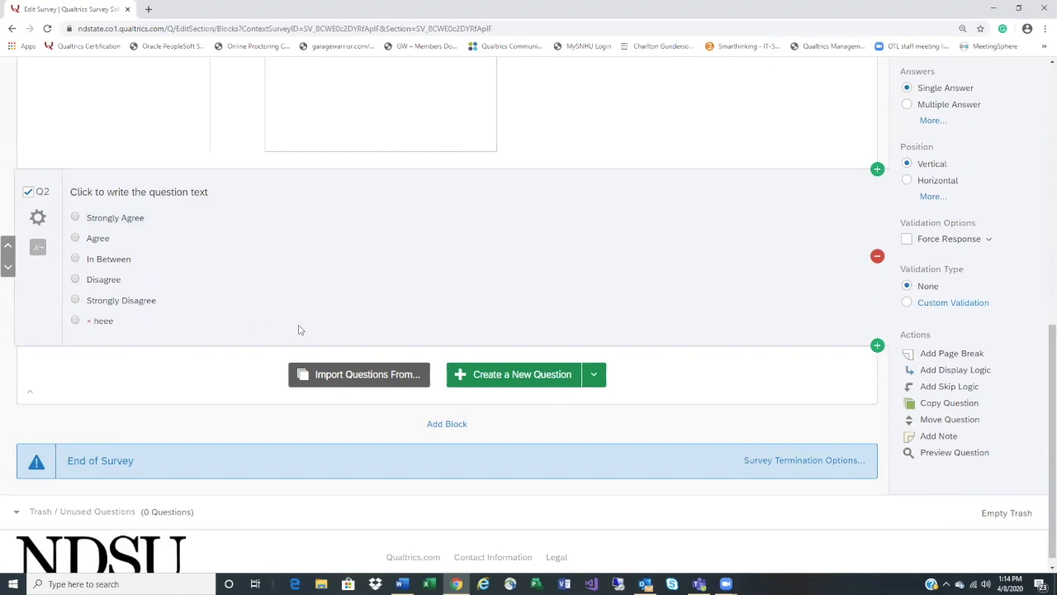
Add a new question Q3 below Q2, leaving its values unrecoded
left_click(552, 376)
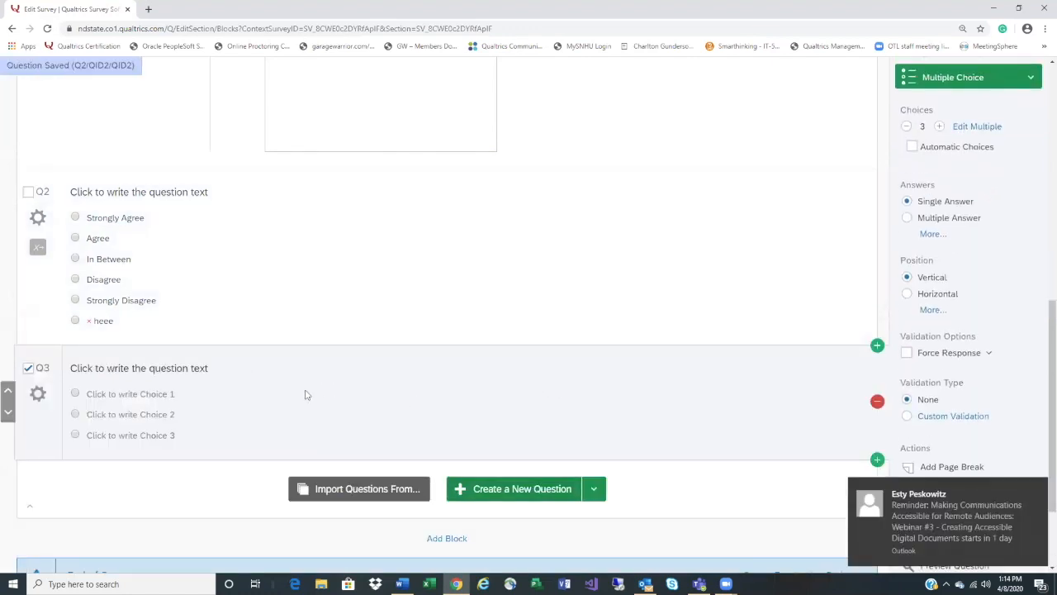
left_click(37, 393)
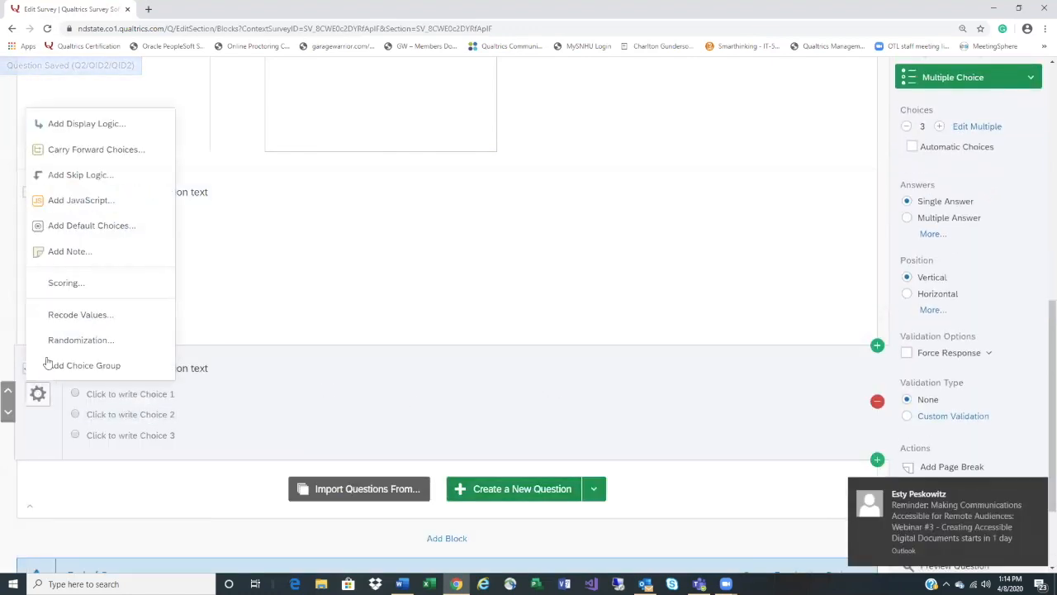
left_click(66, 319)
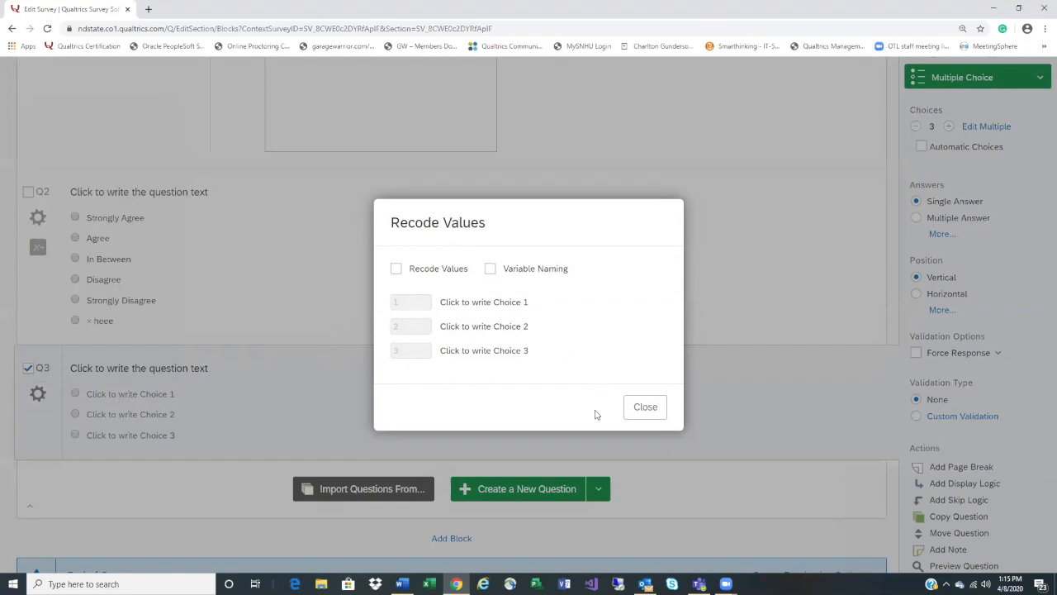
left_click(397, 269)
left_click(397, 269)
left_click(645, 407)
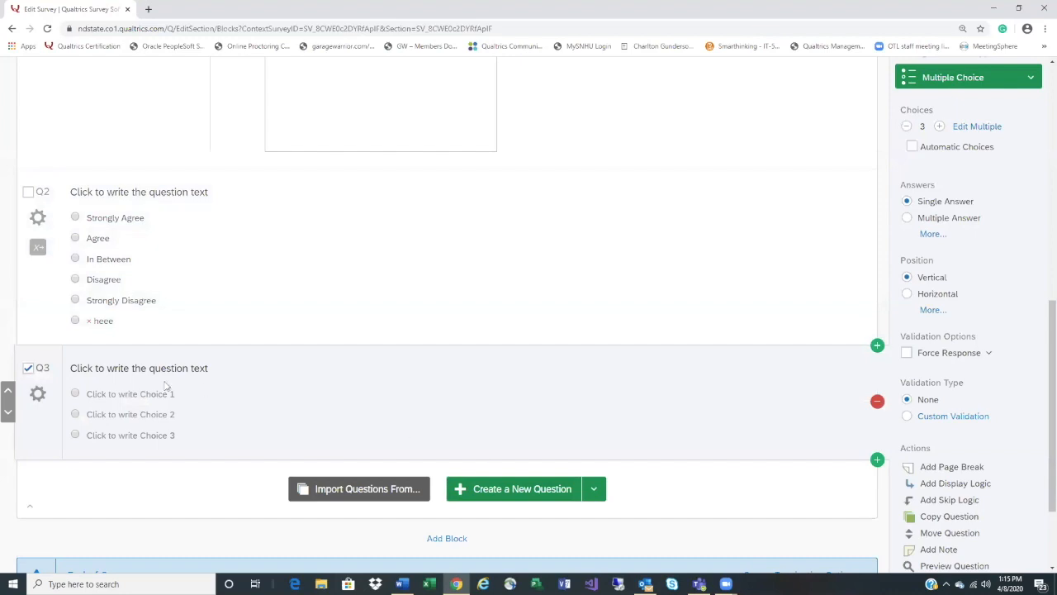
left_click(28, 367)
scroll(406, 432, "down", 1)
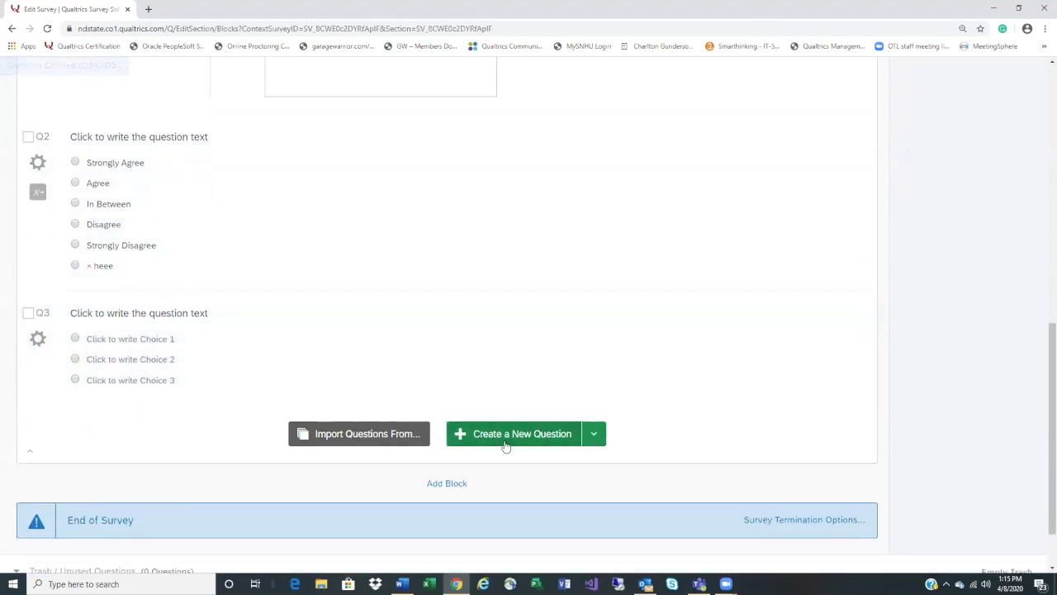
scroll(506, 446, "up", 8)
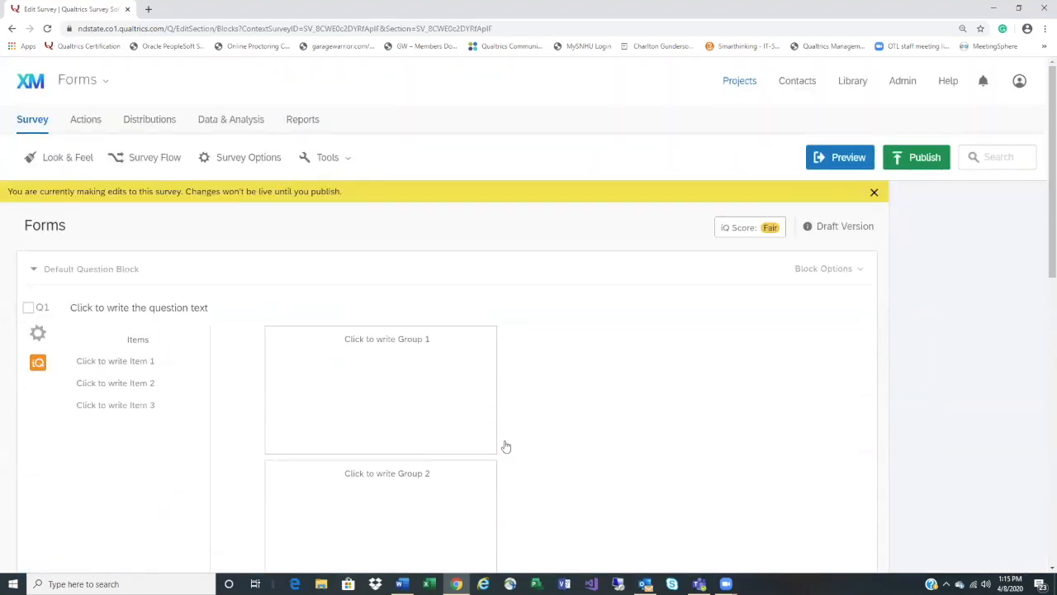
Switch the survey theme from the NDSU theme to Blank and save the change
left_click(64, 162)
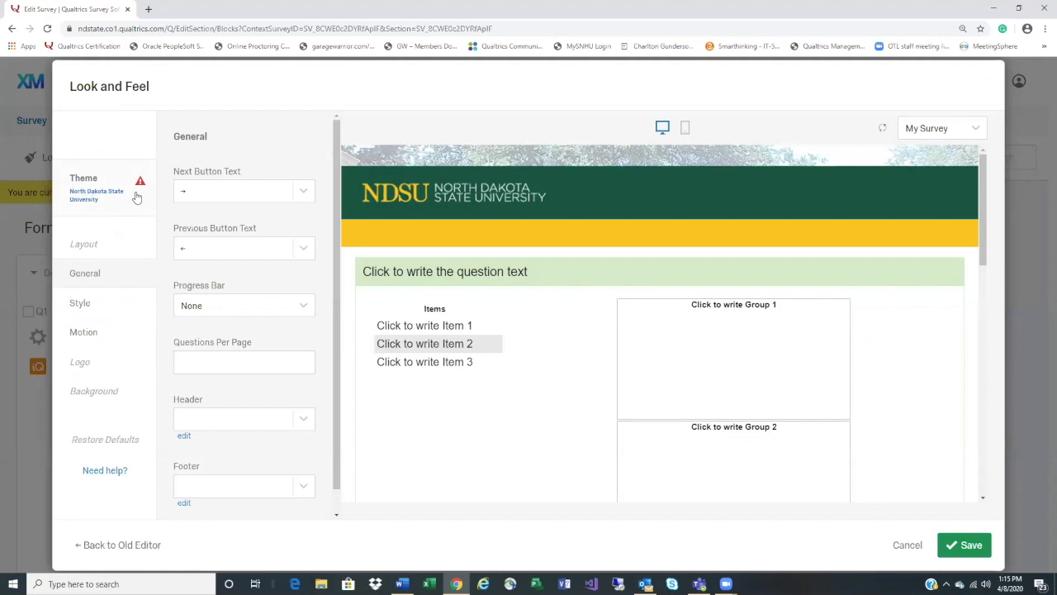
mouse_move(140, 191)
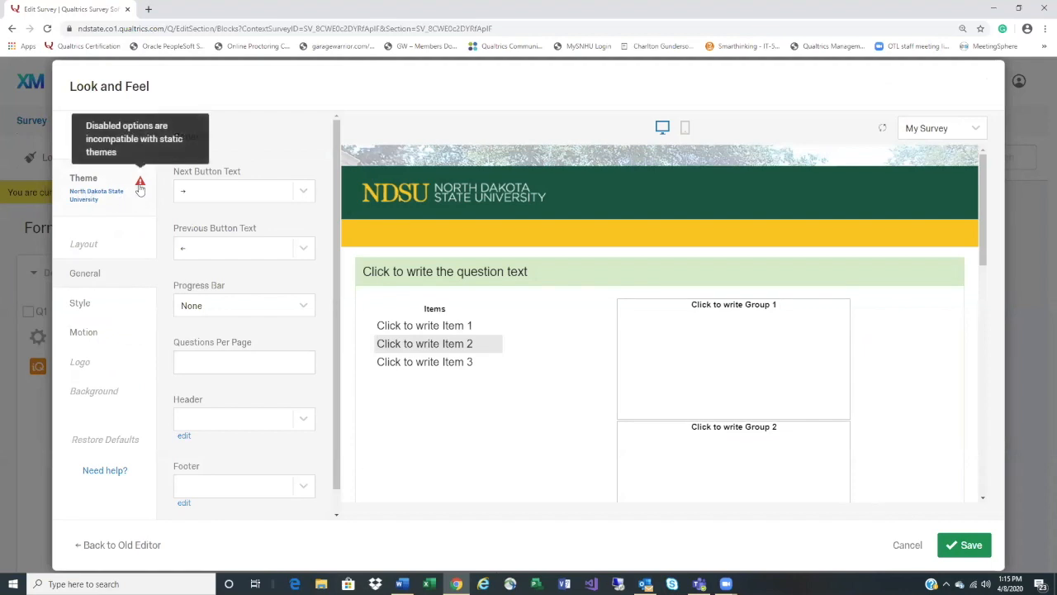
left_click(96, 204)
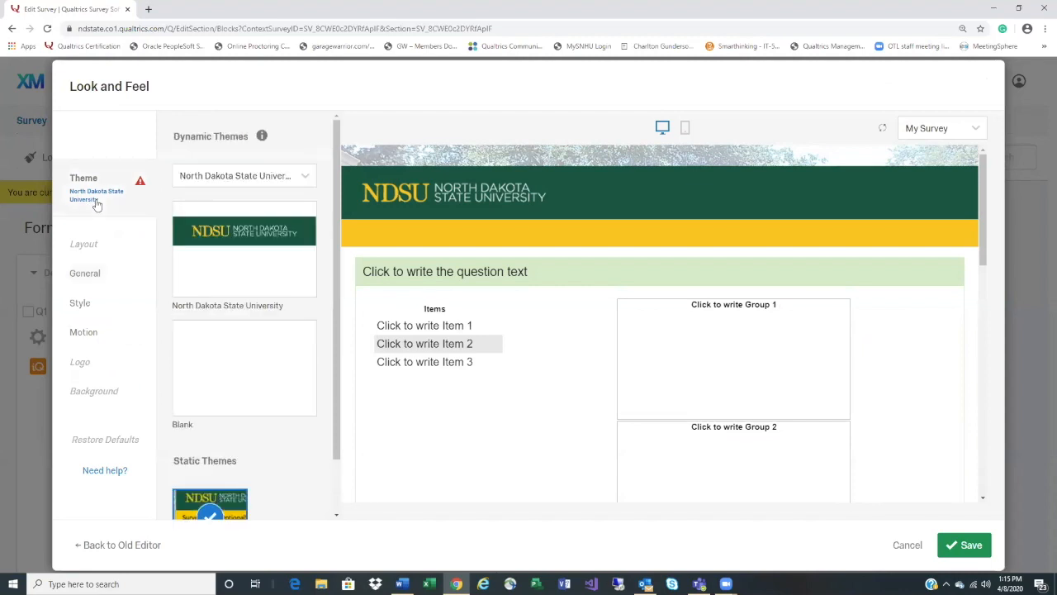
left_click(223, 261)
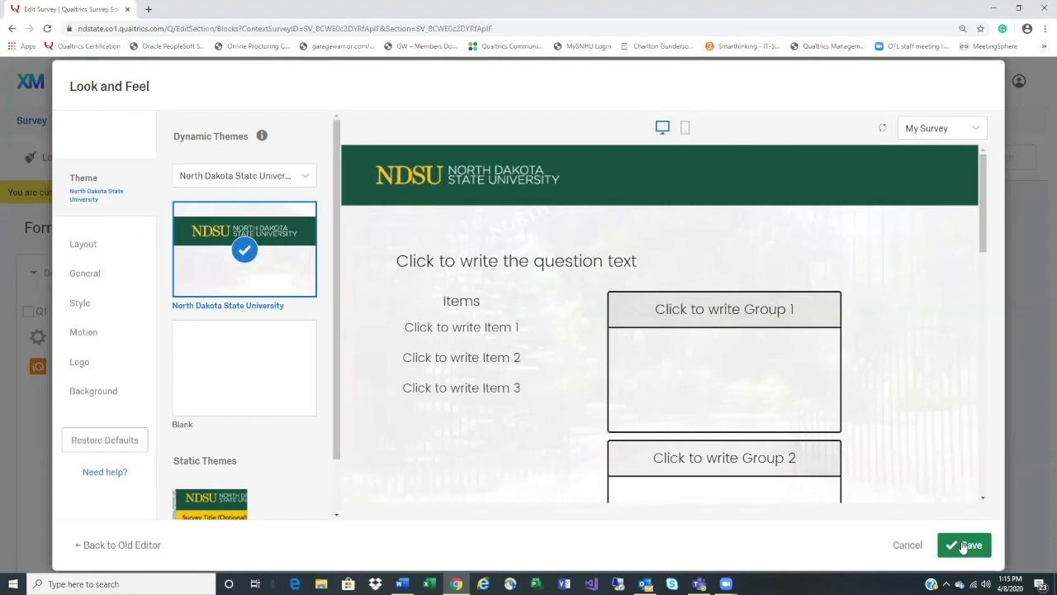
left_click(216, 380)
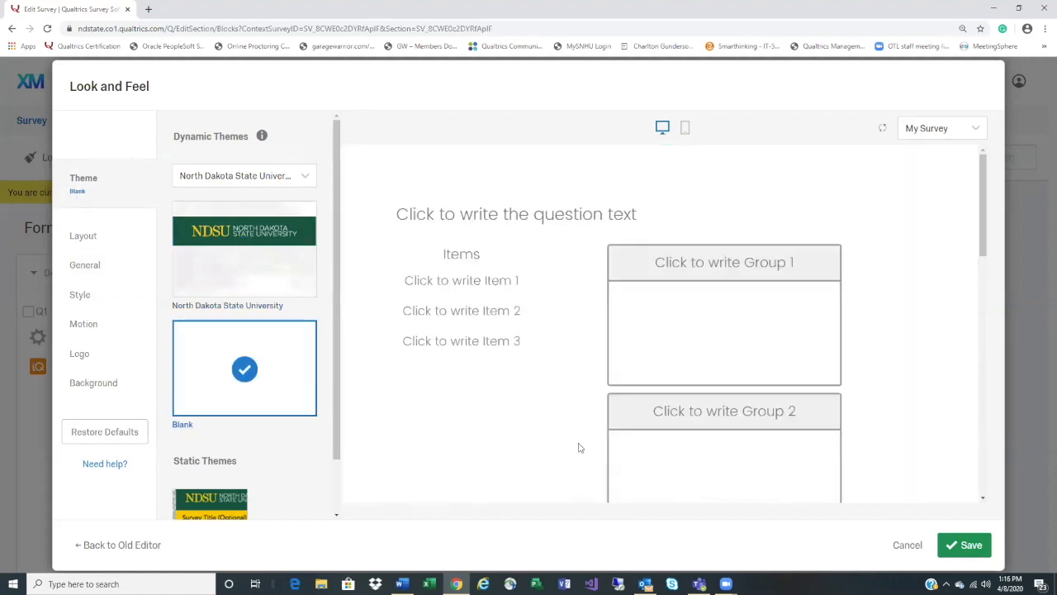
left_click(966, 545)
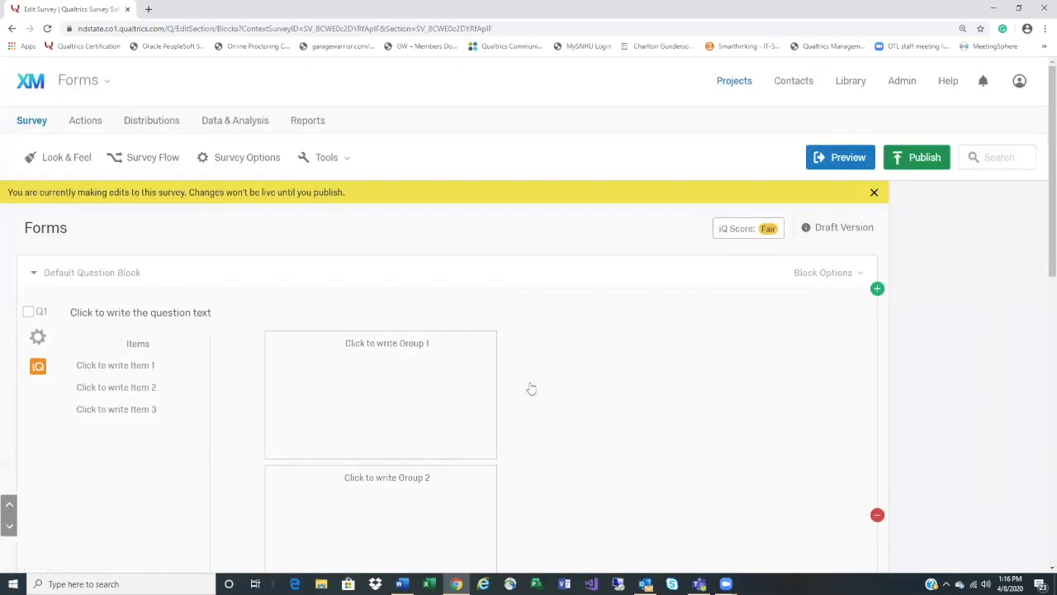
Add the header 'This is a form' in the Look & Feel General settings
left_click(66, 157)
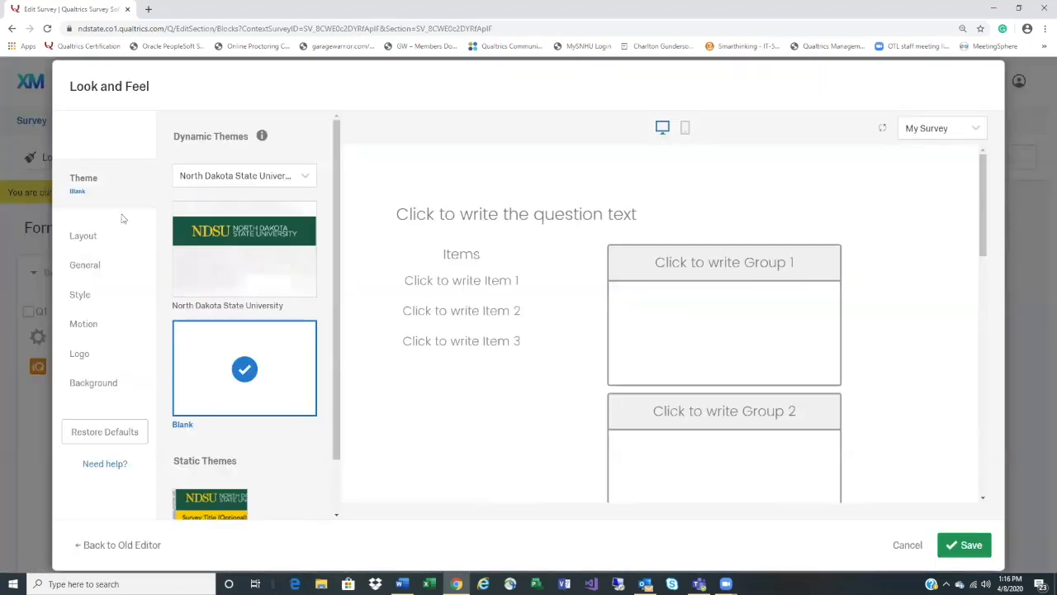
left_click(83, 268)
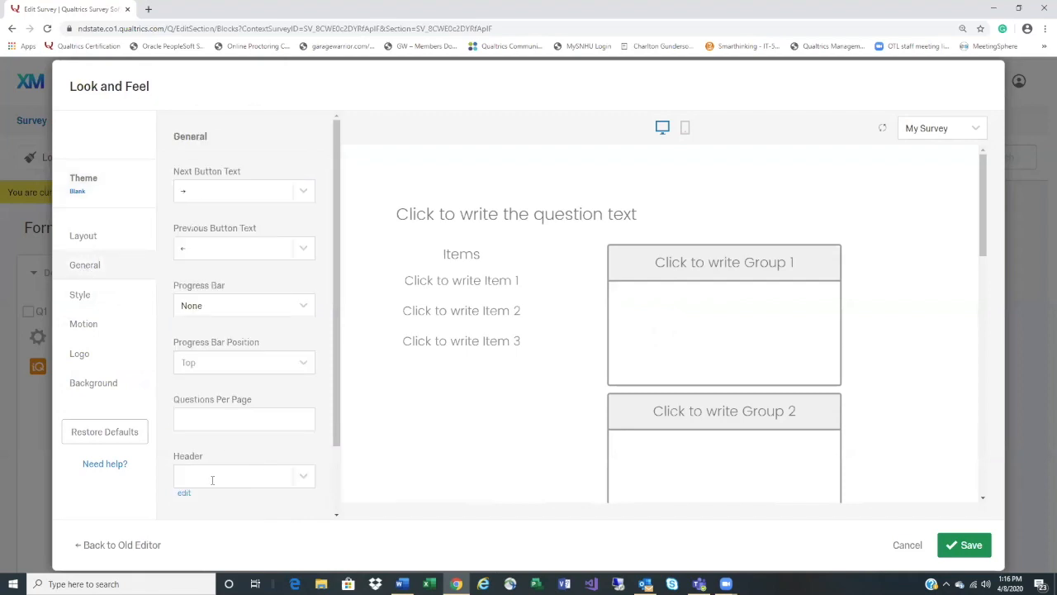
left_click(183, 495)
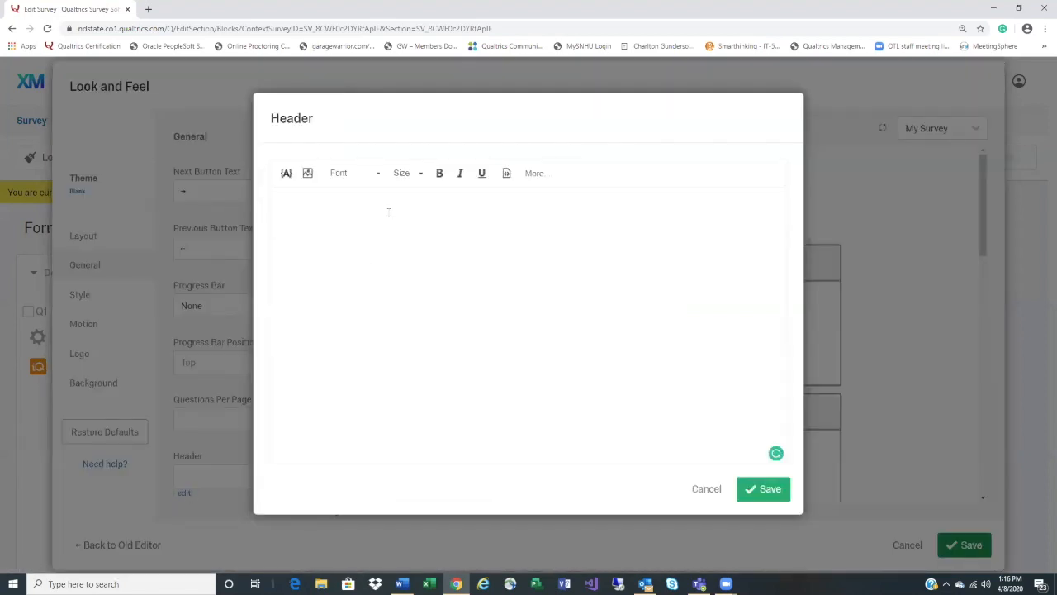
type("This is a form")
left_click(765, 489)
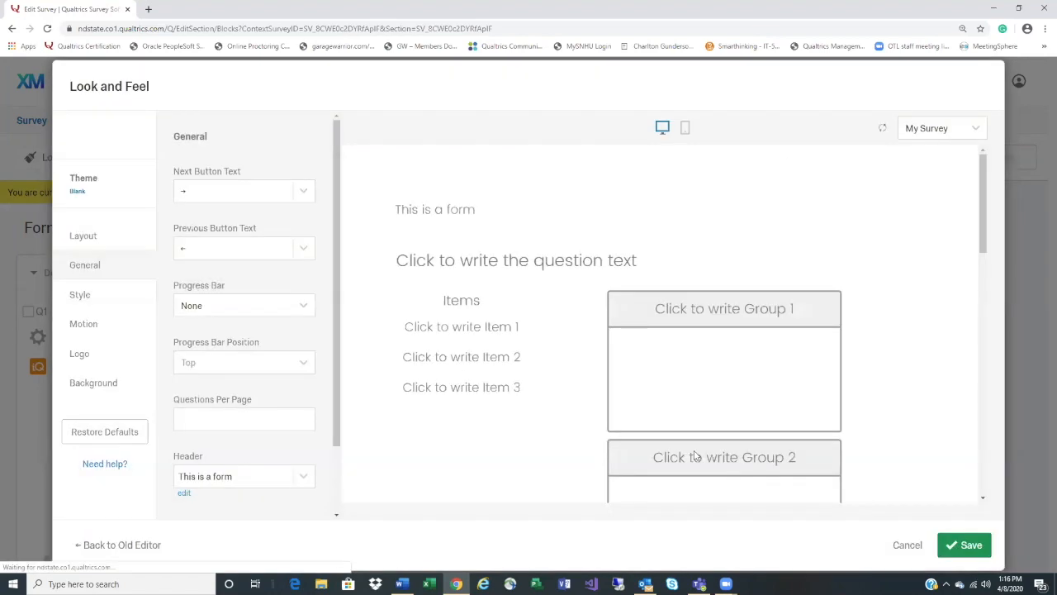
left_click(183, 492)
Make the 'This is a form' header bold and centred, then save the Look & Feel settings
triple_click(355, 208)
left_click(438, 175)
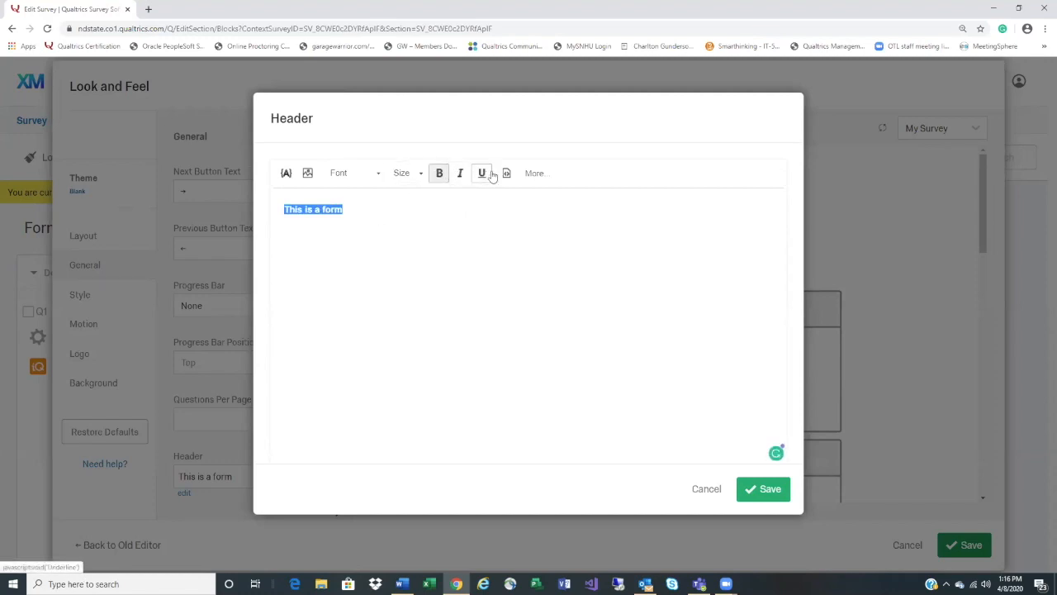
left_click(533, 173)
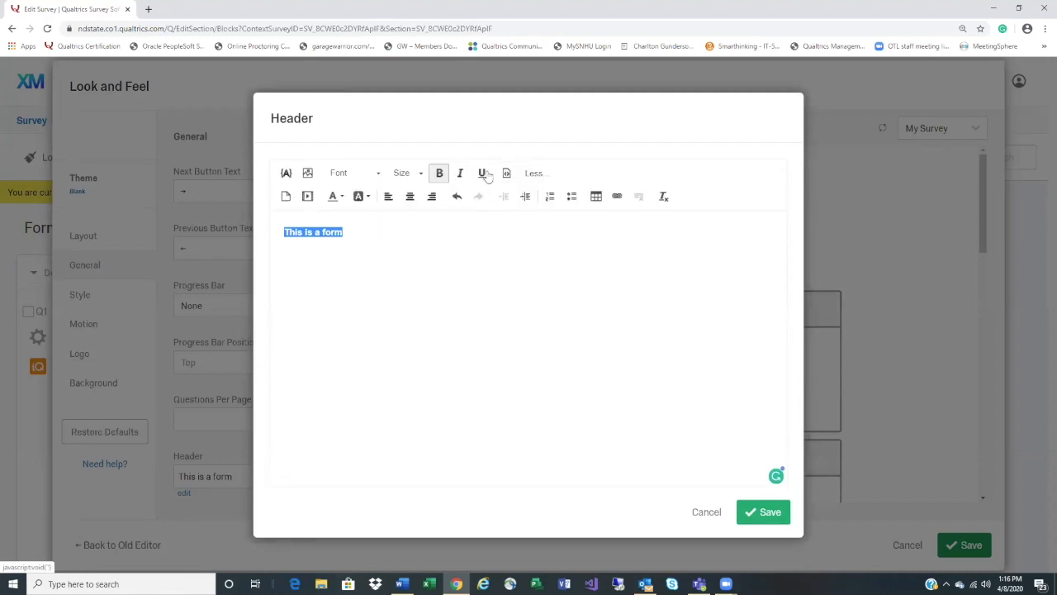
left_click(410, 197)
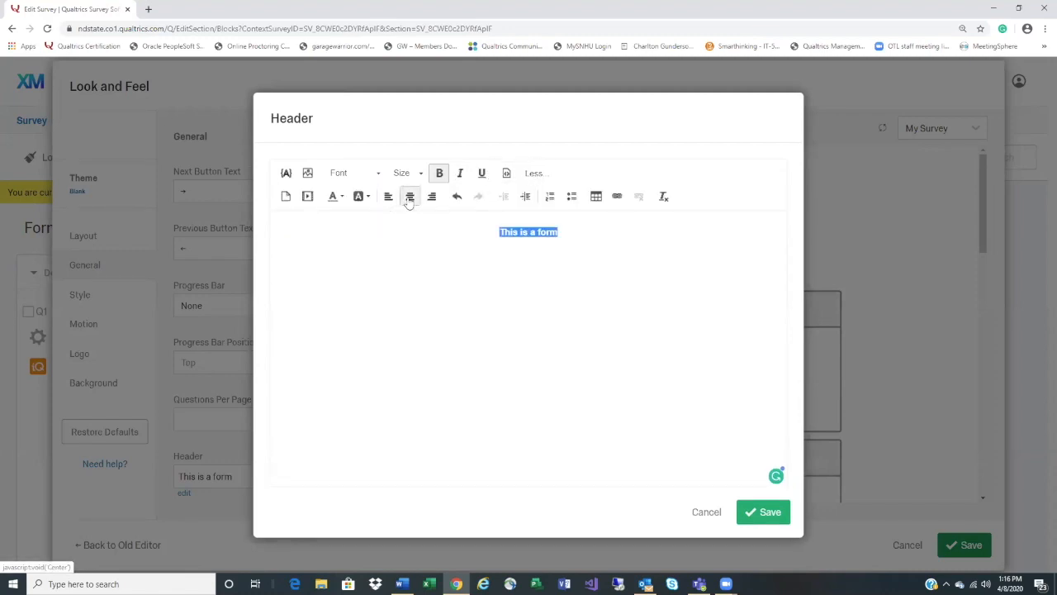
left_click(751, 514)
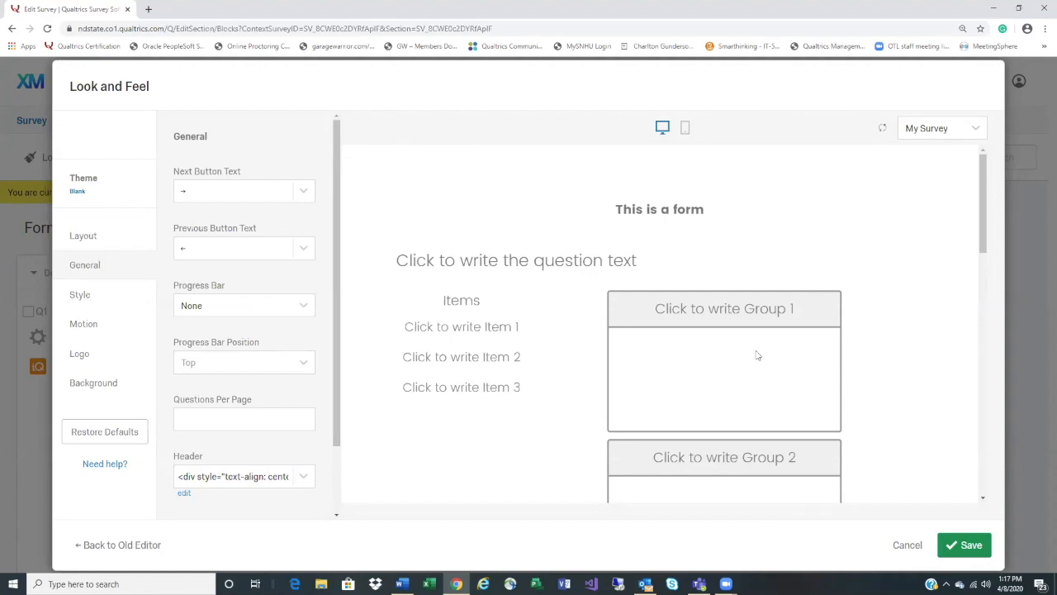
left_click(960, 553)
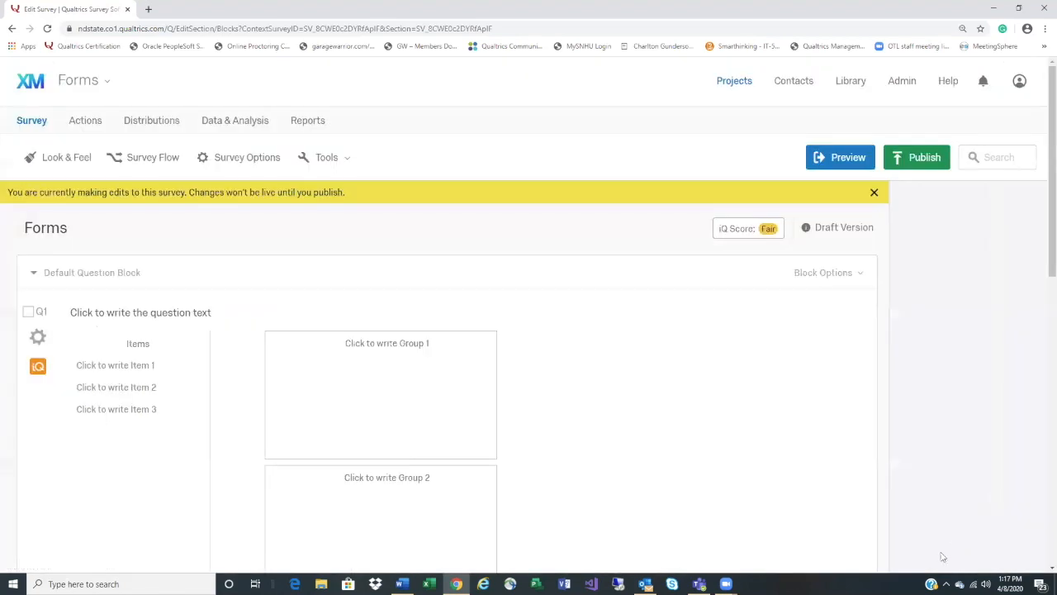
In Survey Options, turn off Save and Continue and retitle the survey 'Form for workshop'
left_click(237, 162)
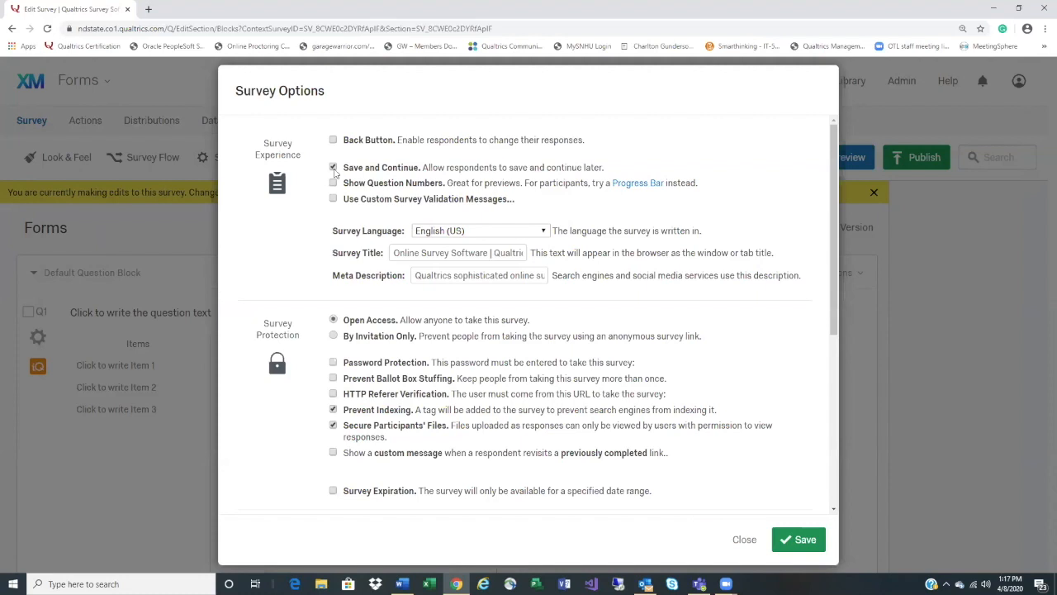
left_click(334, 169)
left_click(395, 254)
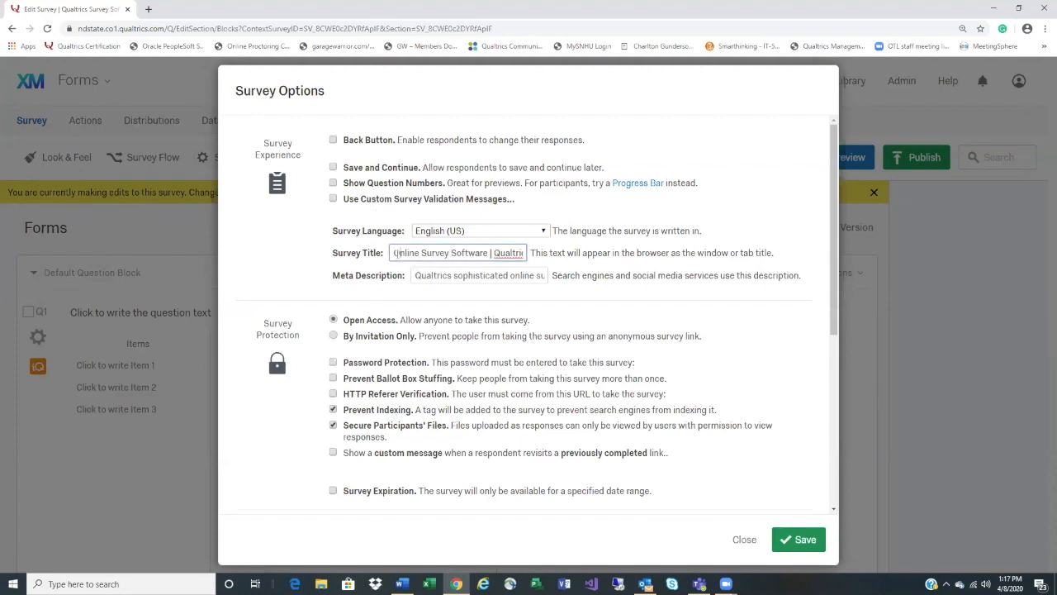
left_click_drag(394, 254, 614, 253)
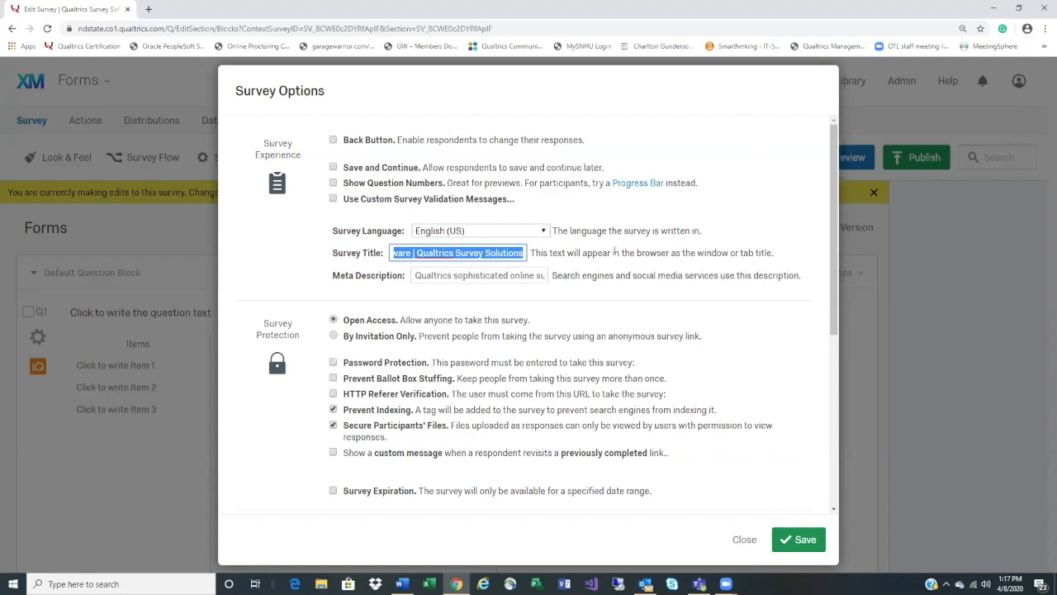
type("F")
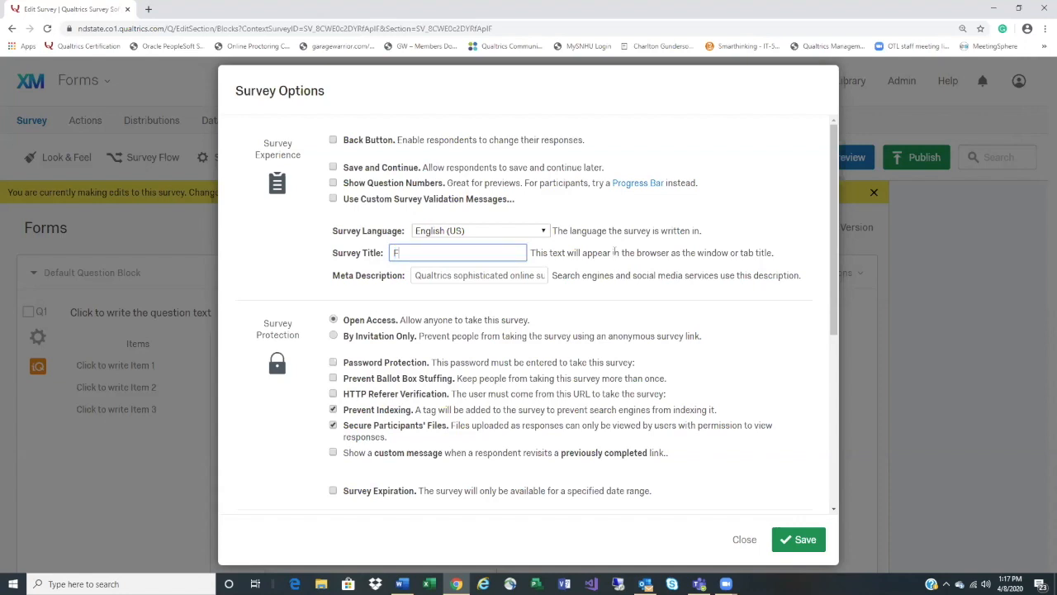
type("orm for workshop")
scroll(615, 253, "down", 2)
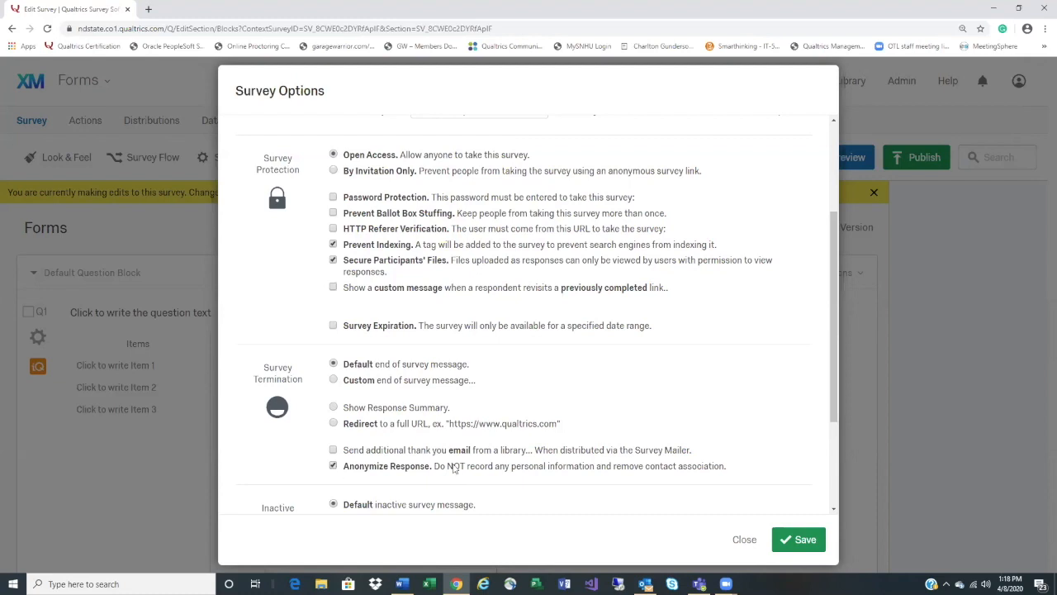
scroll(456, 467, "down", 3)
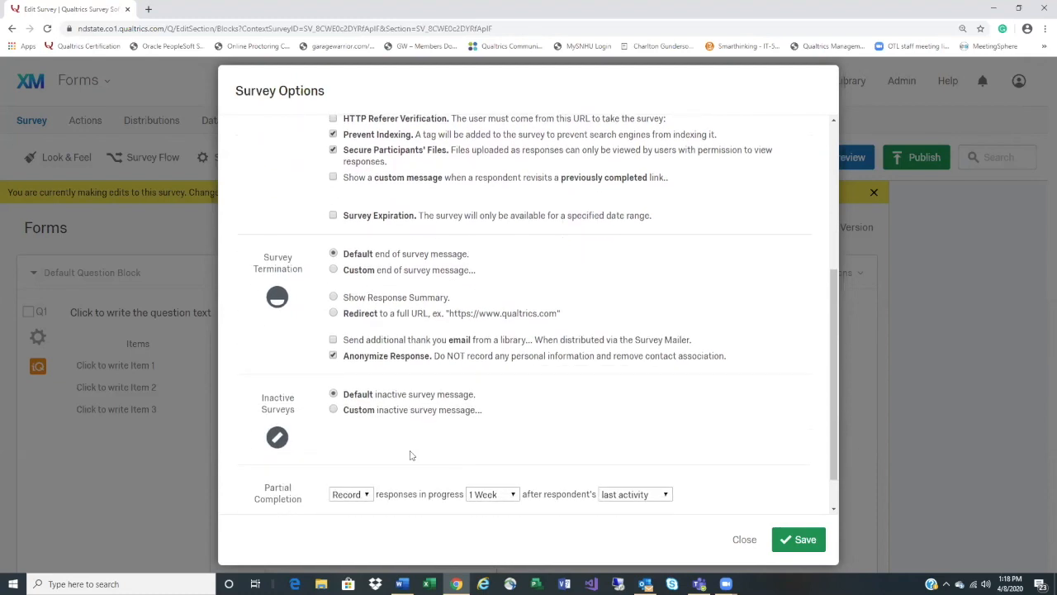
Keep partial completion set to Record after 1 Week of last activity
scroll(420, 459, "down", 1)
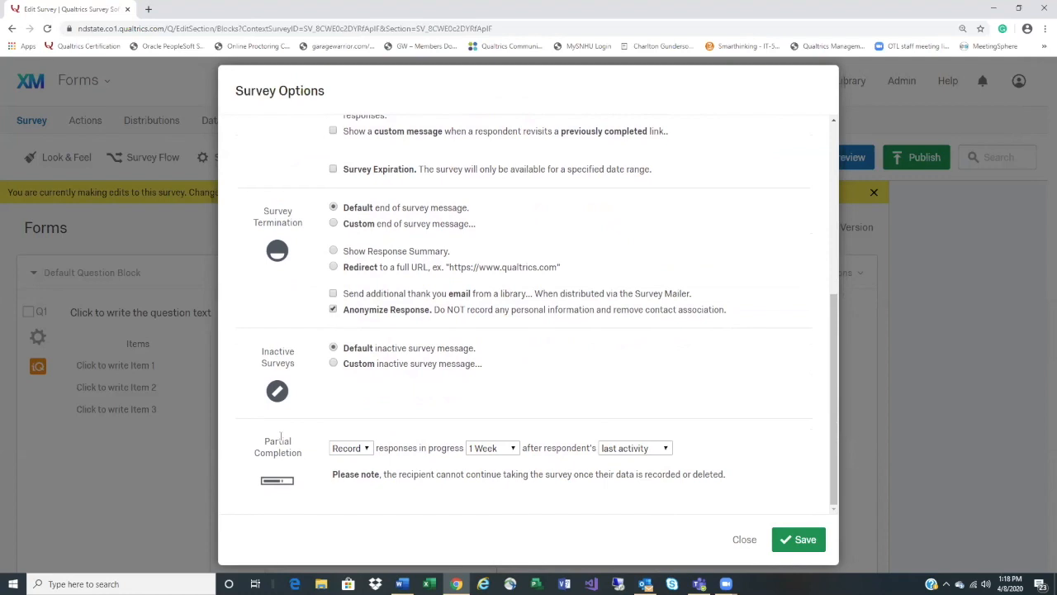
scroll(411, 419, "up", 4)
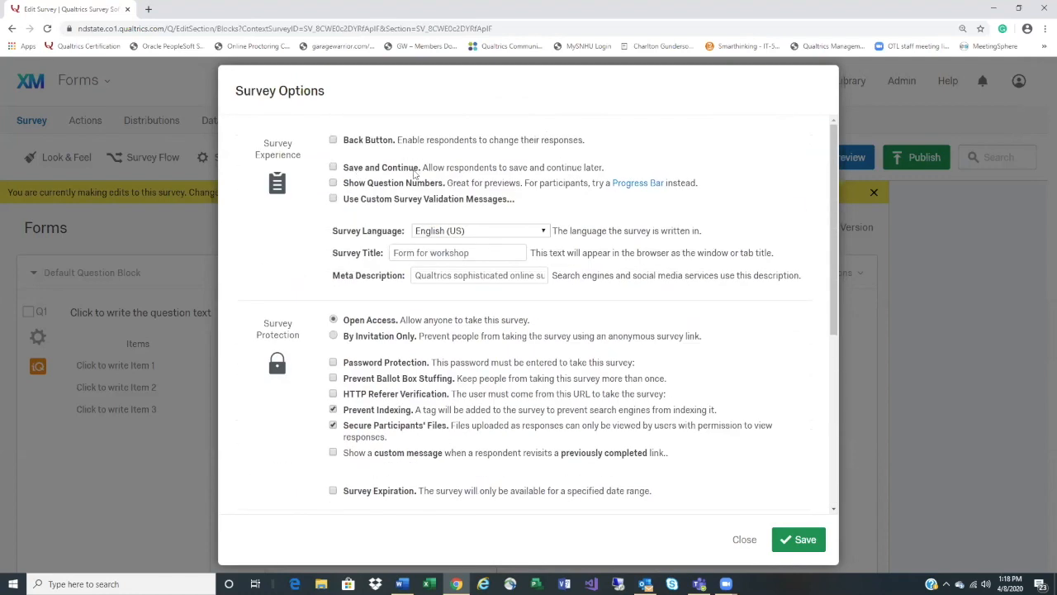
scroll(460, 333, "down", 3)
scroll(460, 334, "down", 1)
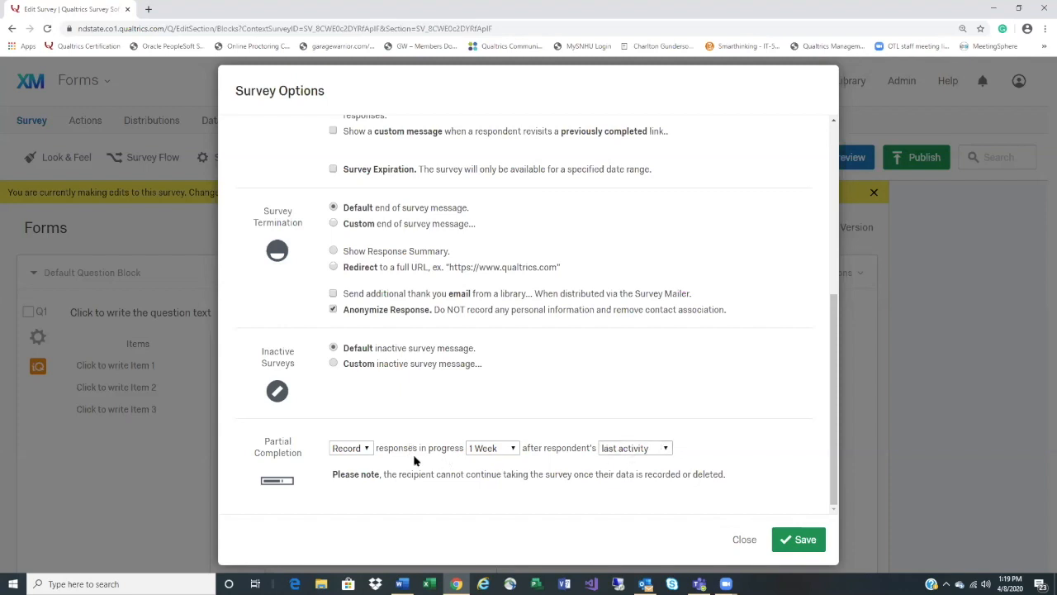
left_click(370, 450)
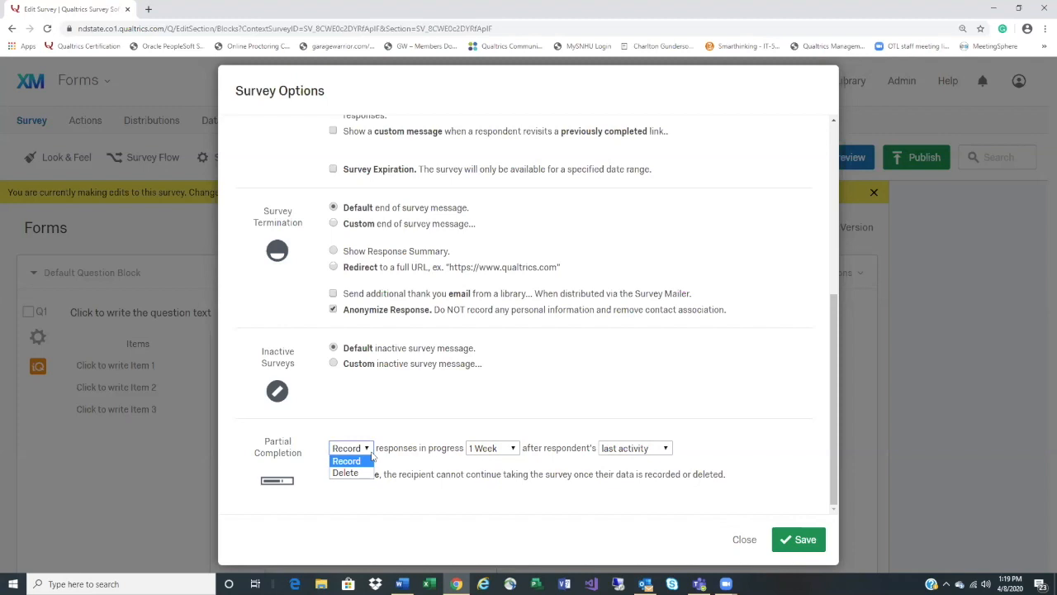
left_click(370, 460)
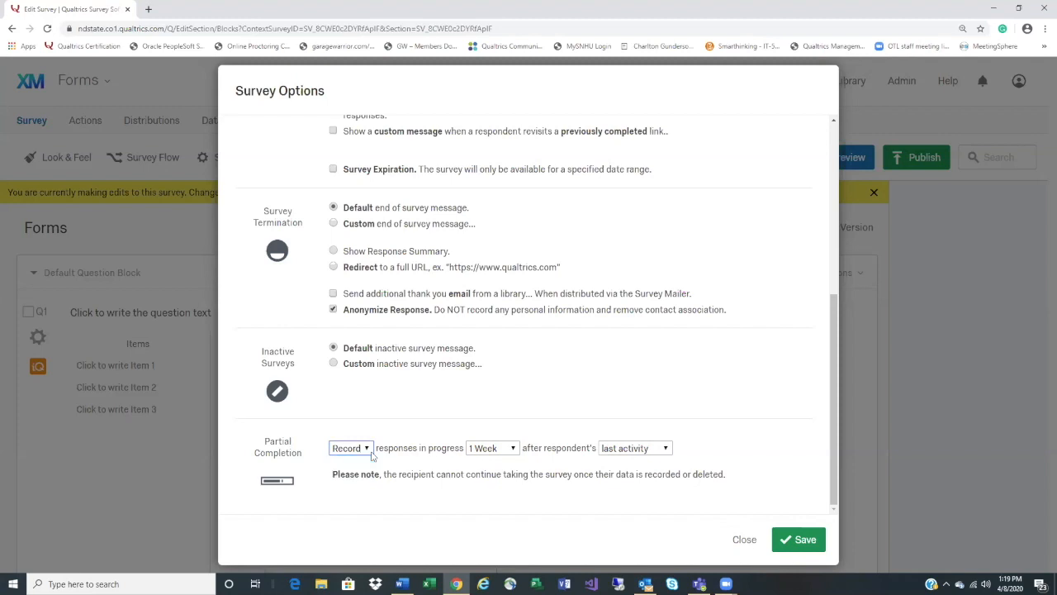
left_click(513, 450)
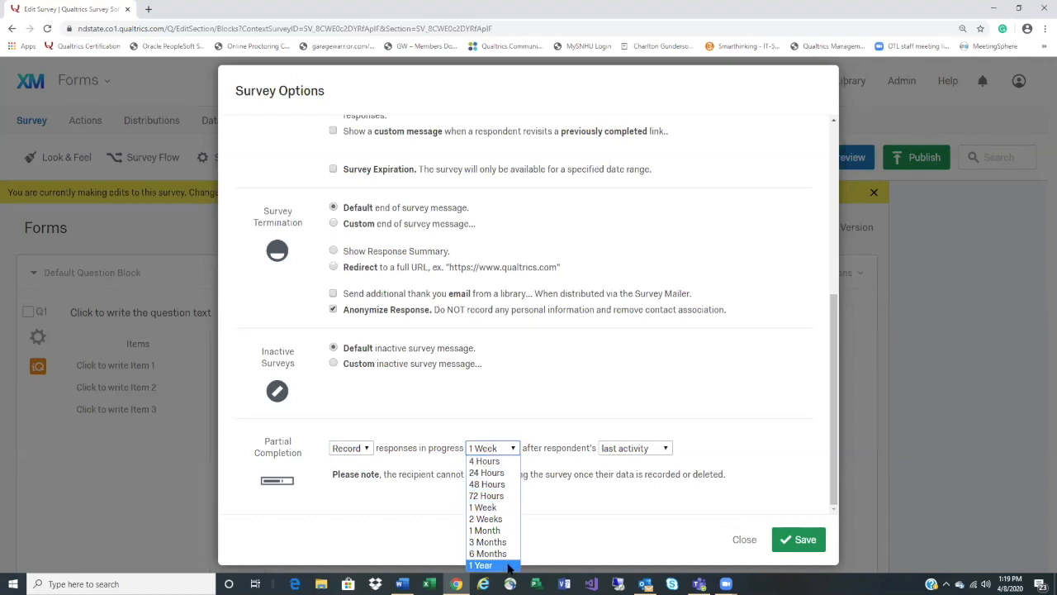
left_click(776, 432)
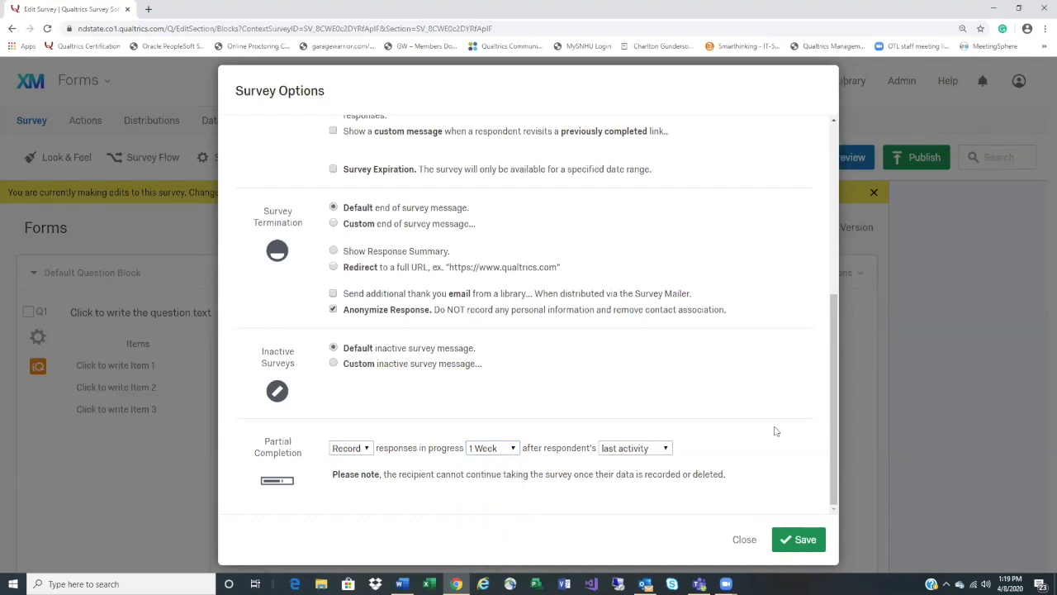
left_click(665, 450)
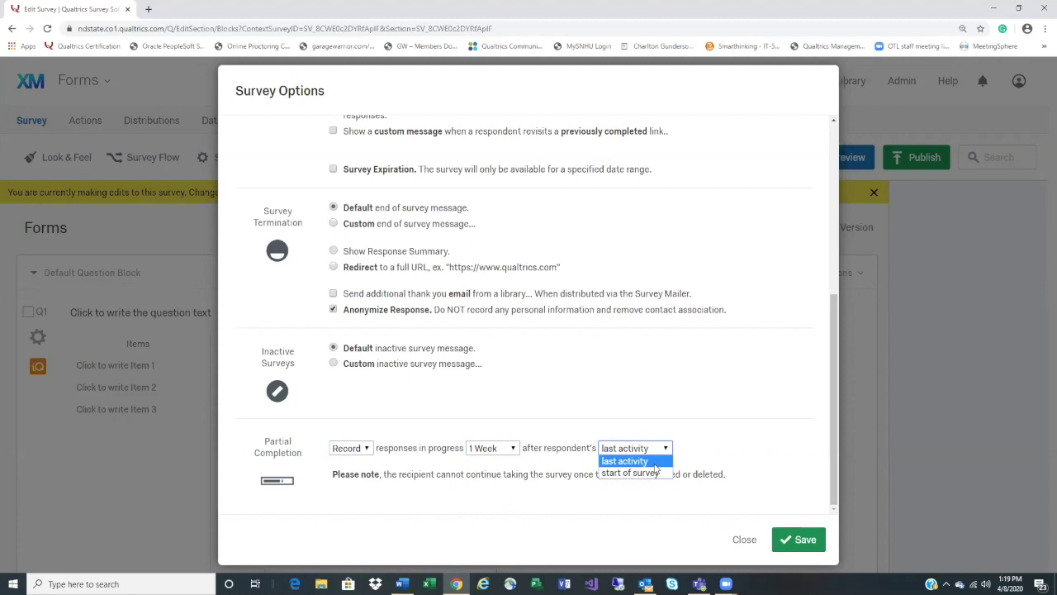
left_click(741, 456)
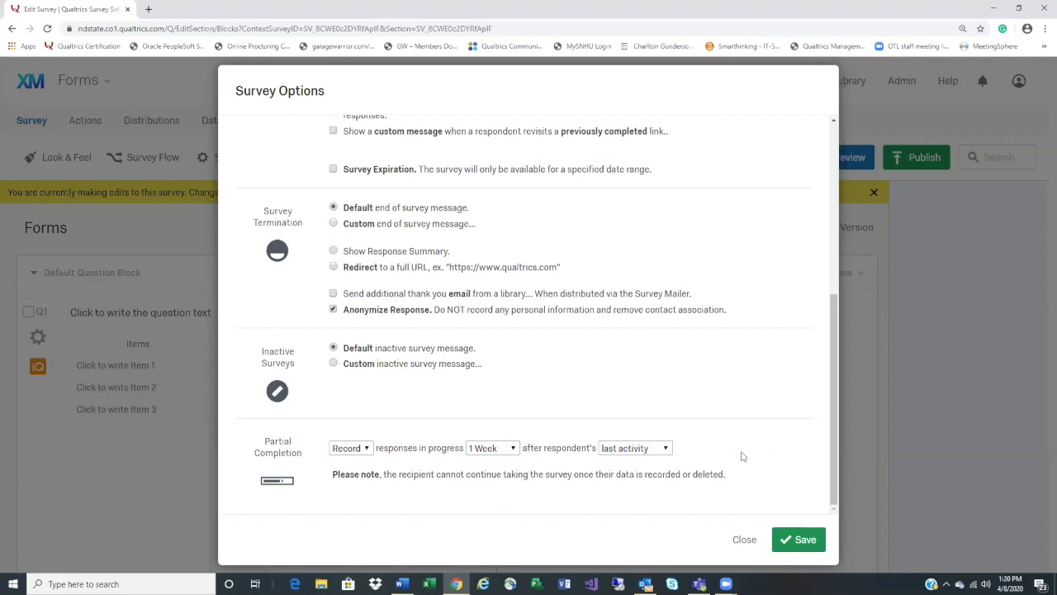
Save the Survey Options and return to the survey editor
scroll(742, 456, "up", 4)
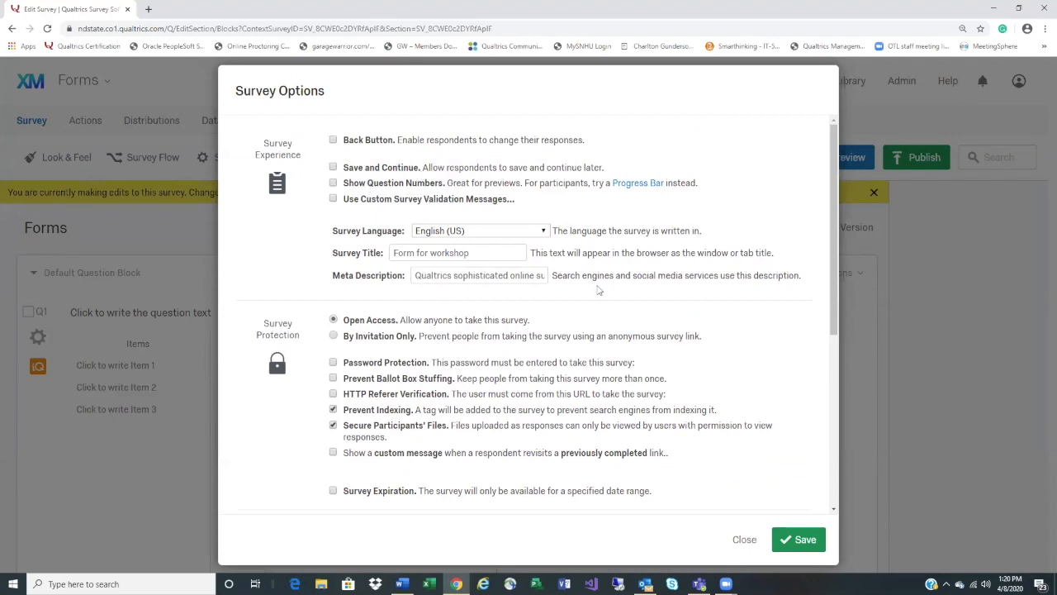
scroll(715, 446, "down", 4)
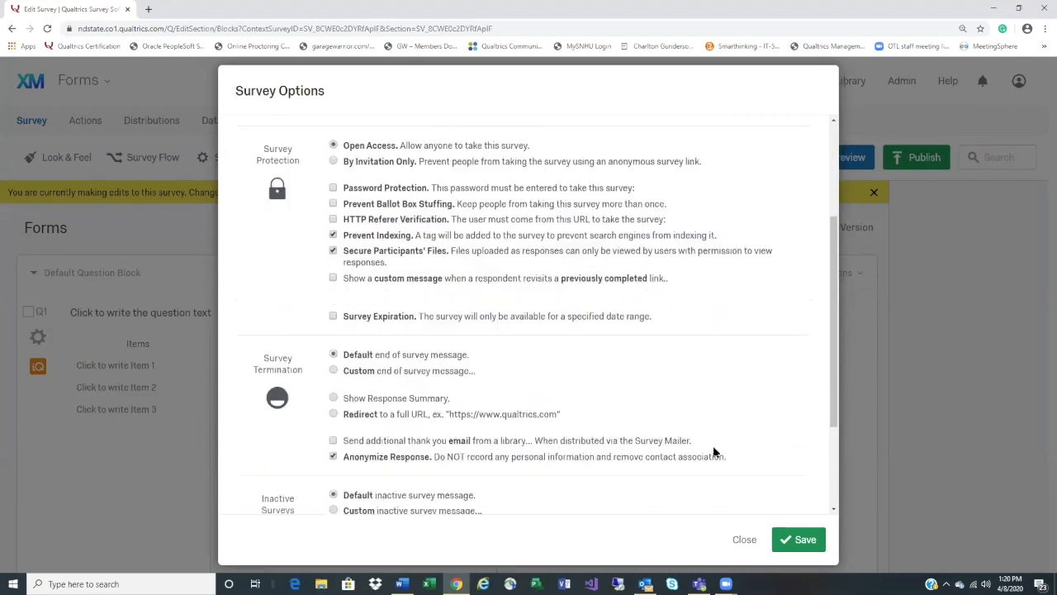
left_click(803, 542)
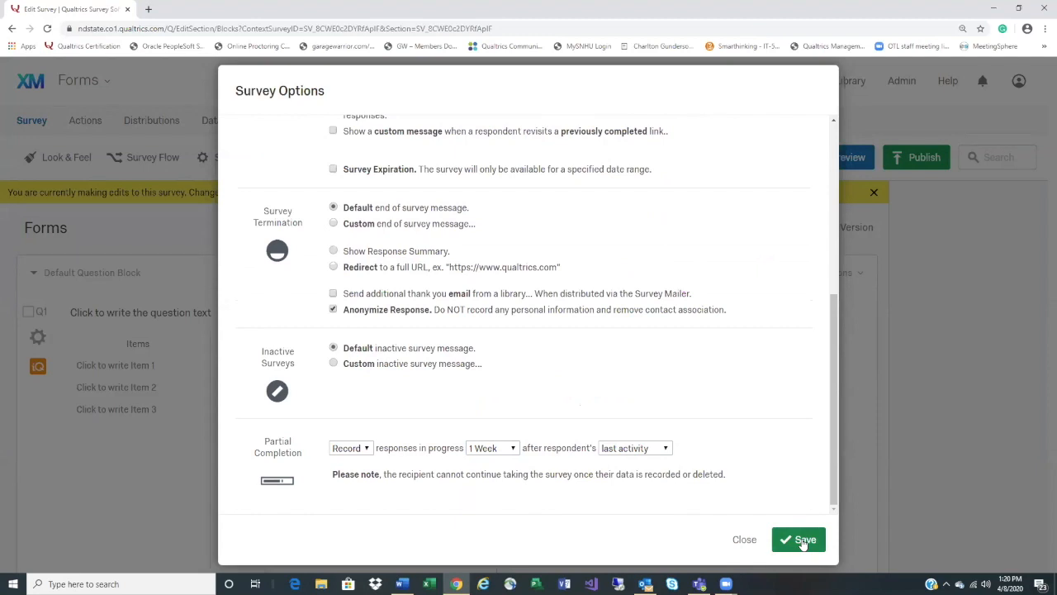
left_click(803, 540)
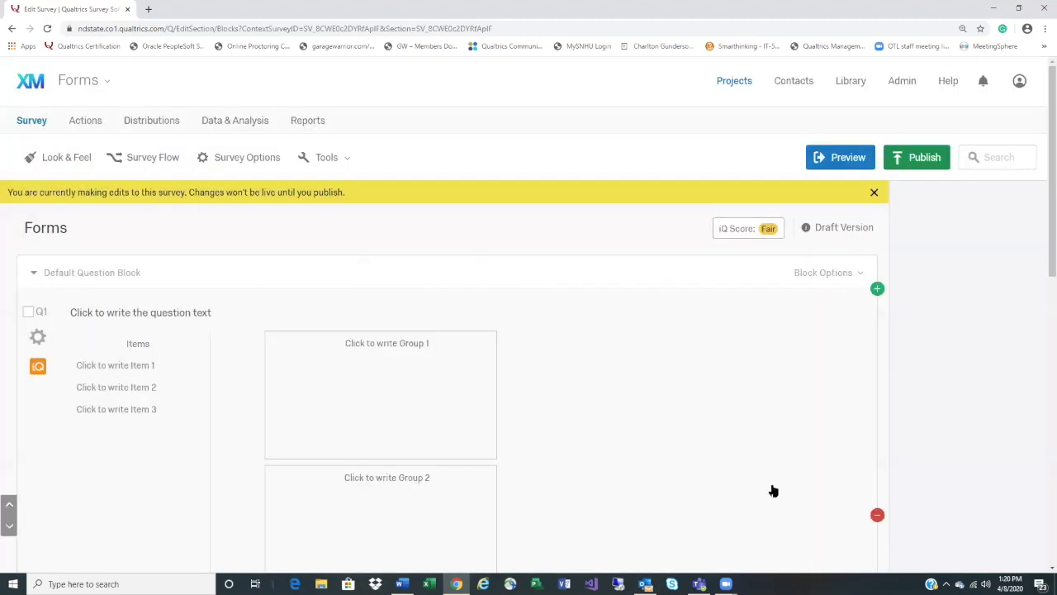
Add a new block at the end of the survey containing a new question Q4
scroll(763, 476, "down", 2)
scroll(763, 476, "down", 5)
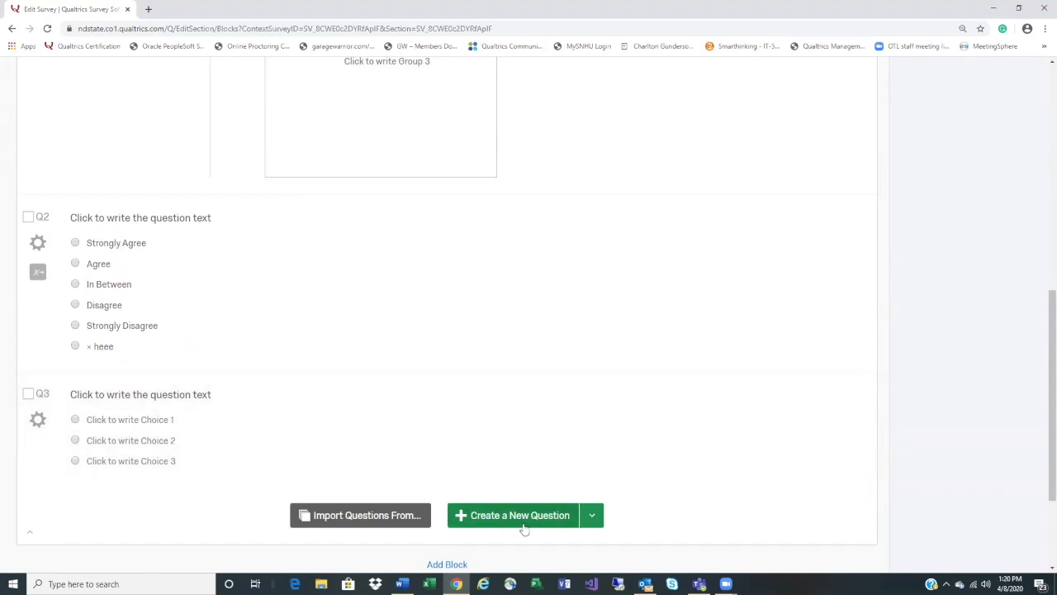
scroll(512, 496, "down", 1)
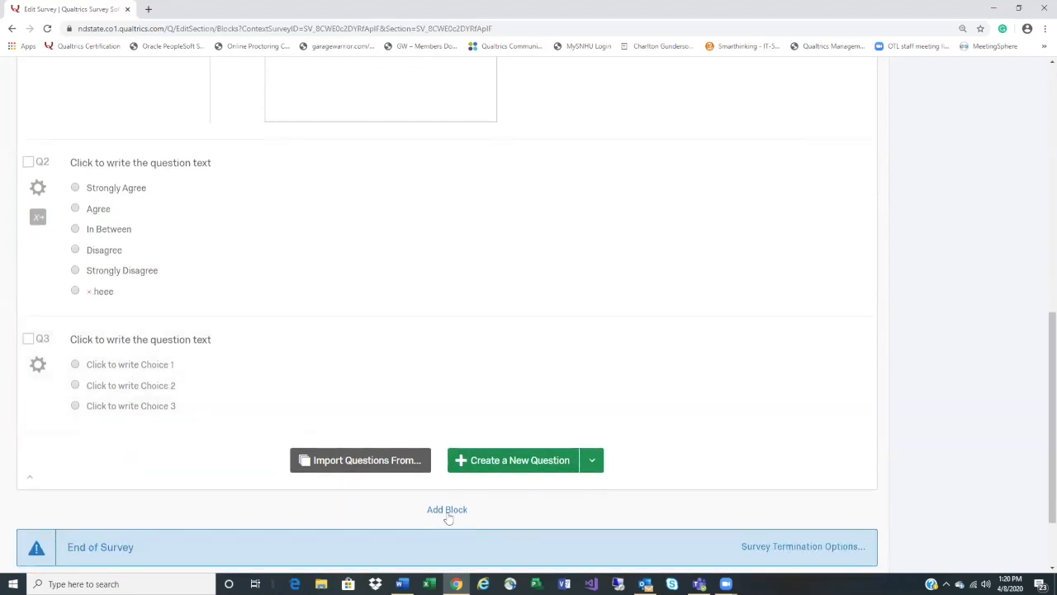
left_click(449, 511)
scroll(447, 517, "down", 1)
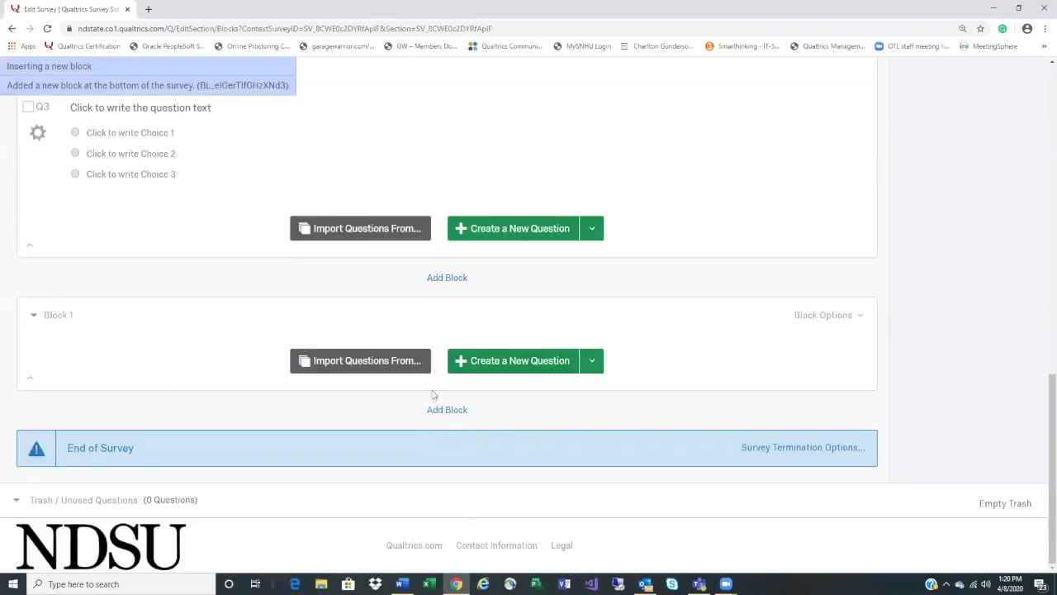
left_click(523, 362)
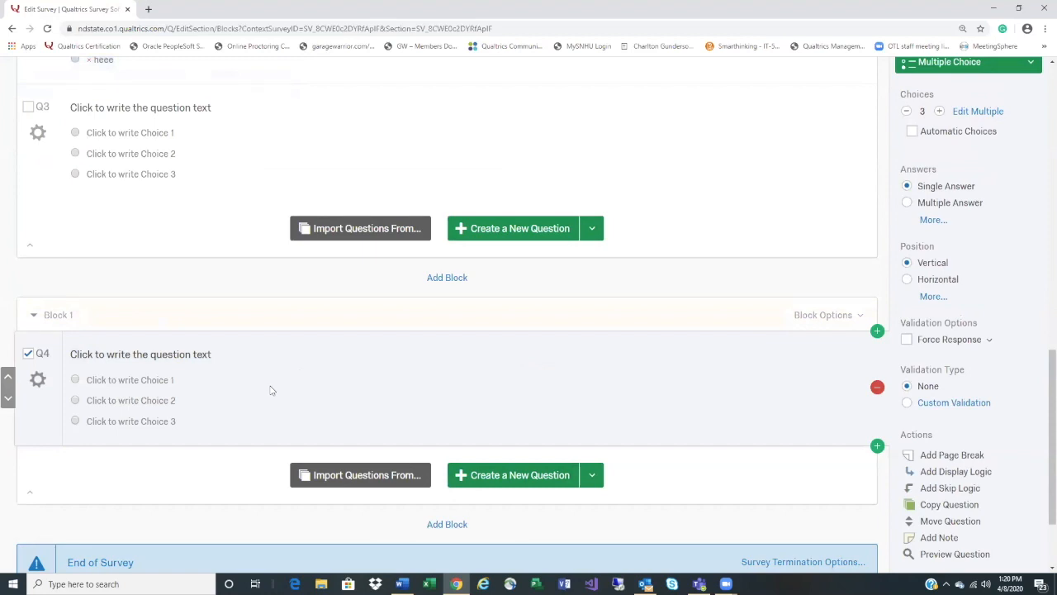
Rename the new block to 'NAme'
left_click(67, 315)
type("NAme")
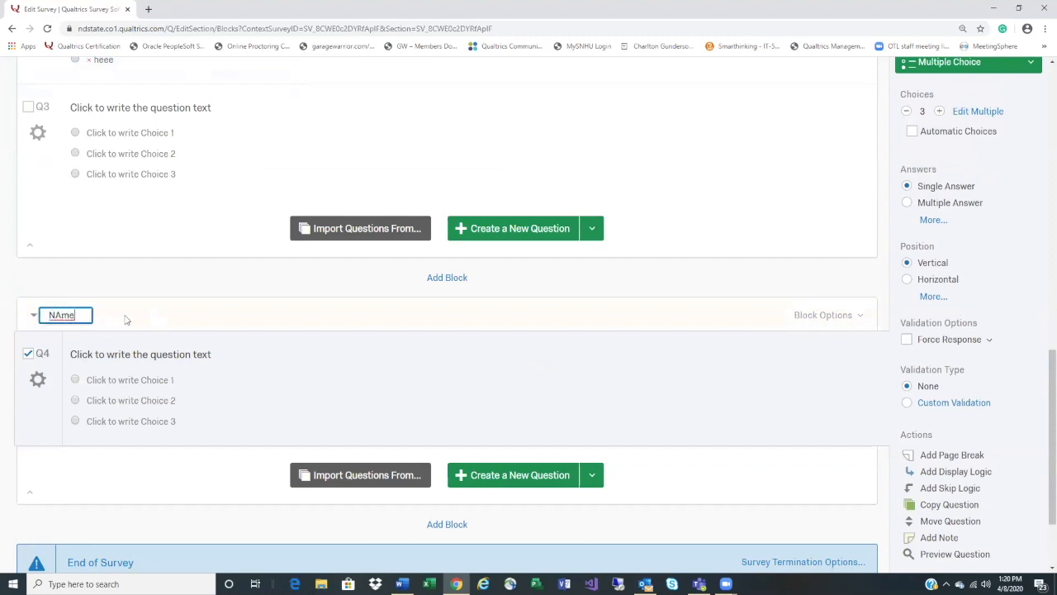
key("Return")
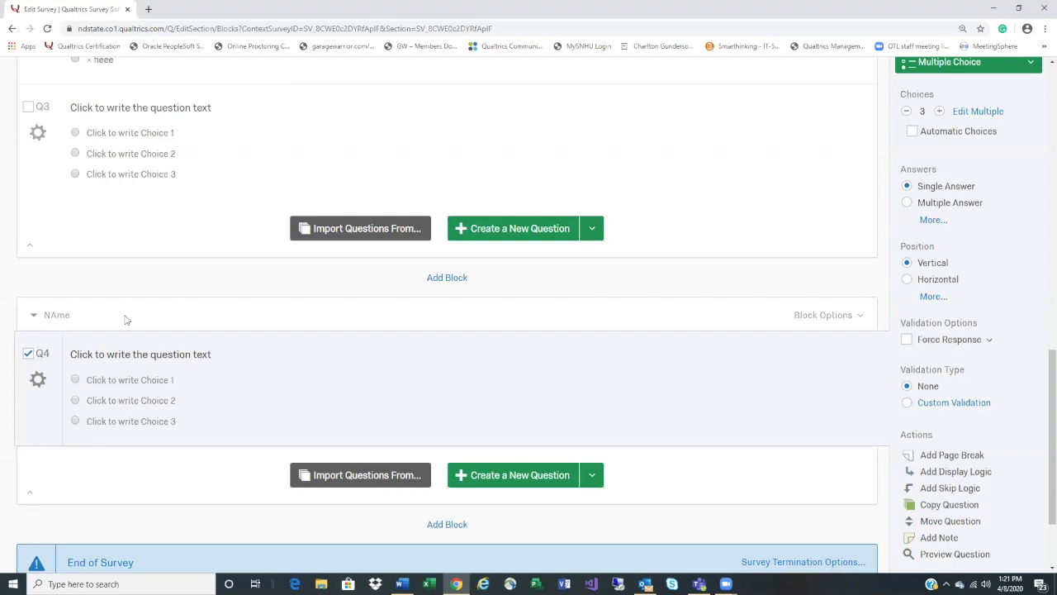
Set the Default Question Block's button text to Back and Next
left_click(29, 354)
scroll(660, 405, "up", 5)
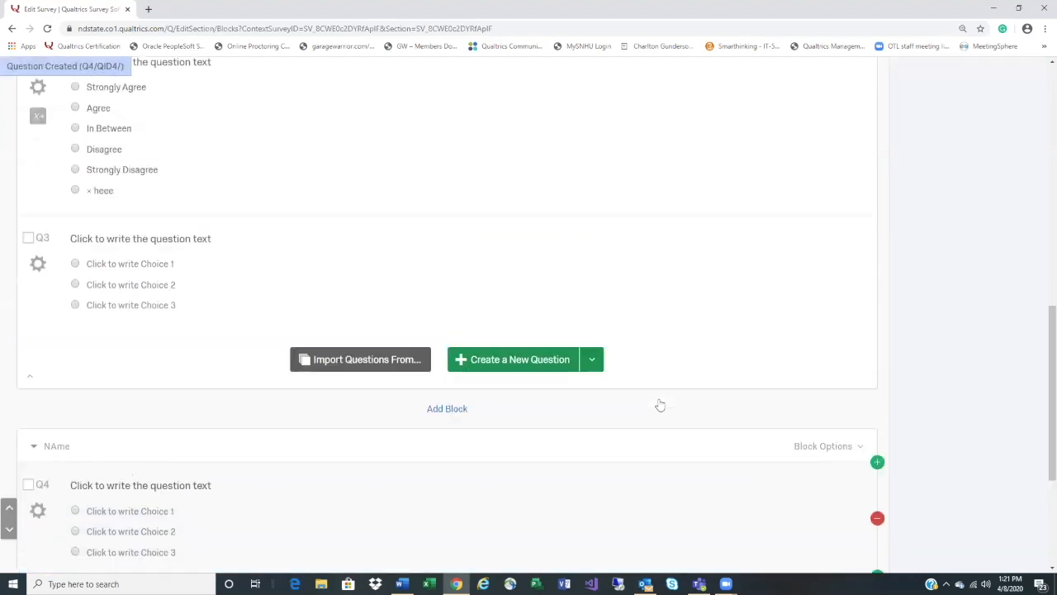
scroll(660, 404, "up", 5)
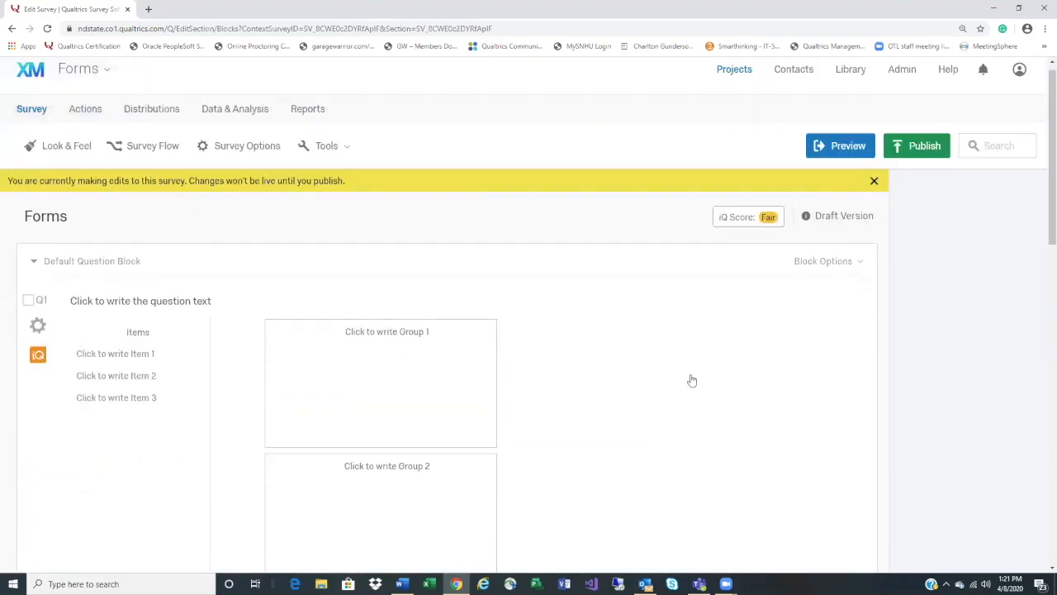
left_click(861, 263)
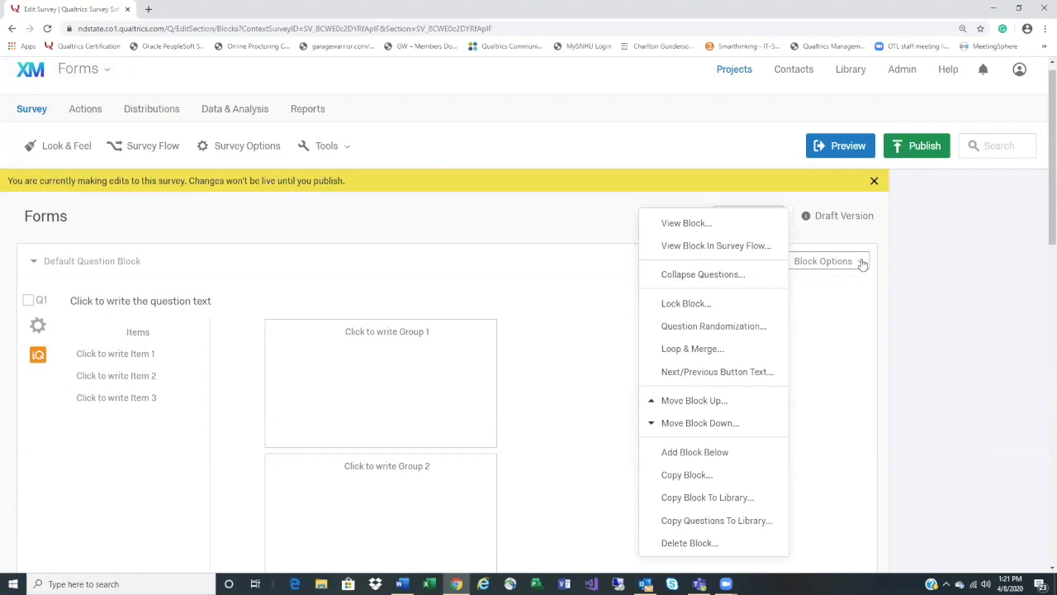
left_click(758, 373)
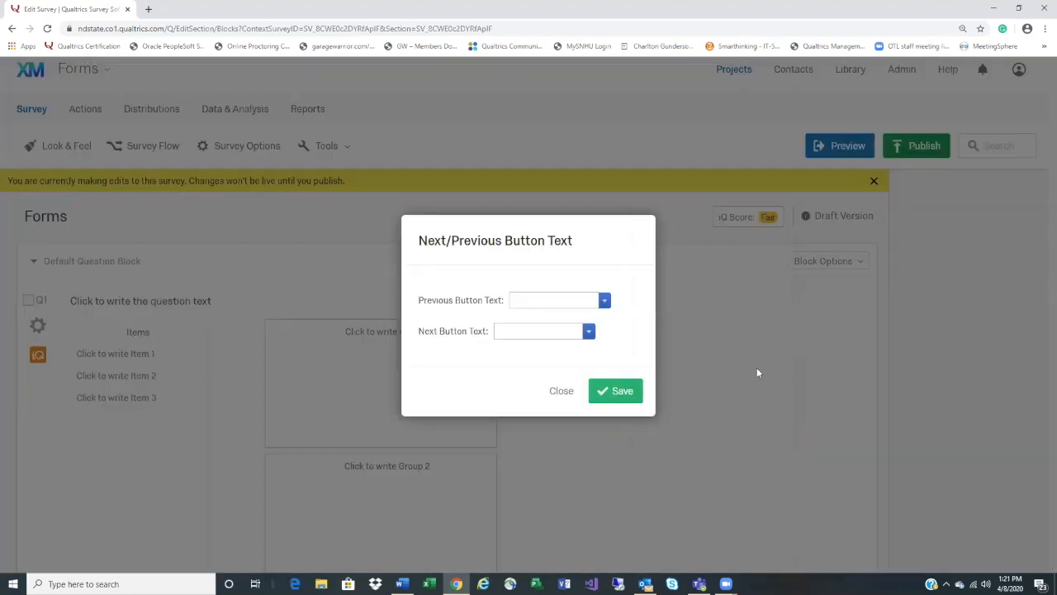
left_click(541, 299)
type(">>>")
key("BackSpace")
key("BackSpace")
key("BackSpace")
type("Back")
left_click(530, 334)
type("Next")
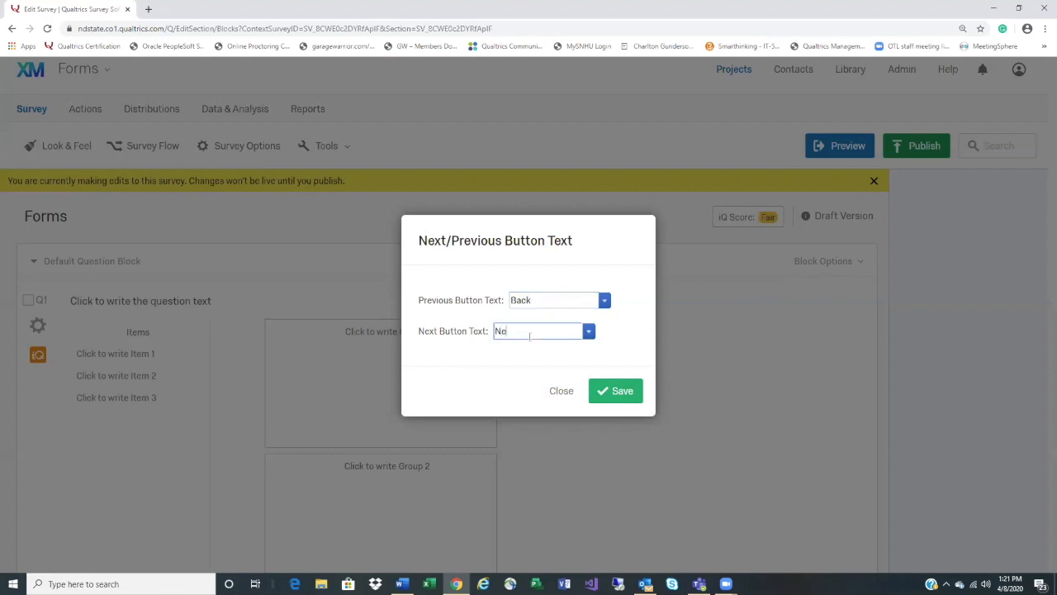
left_click(625, 398)
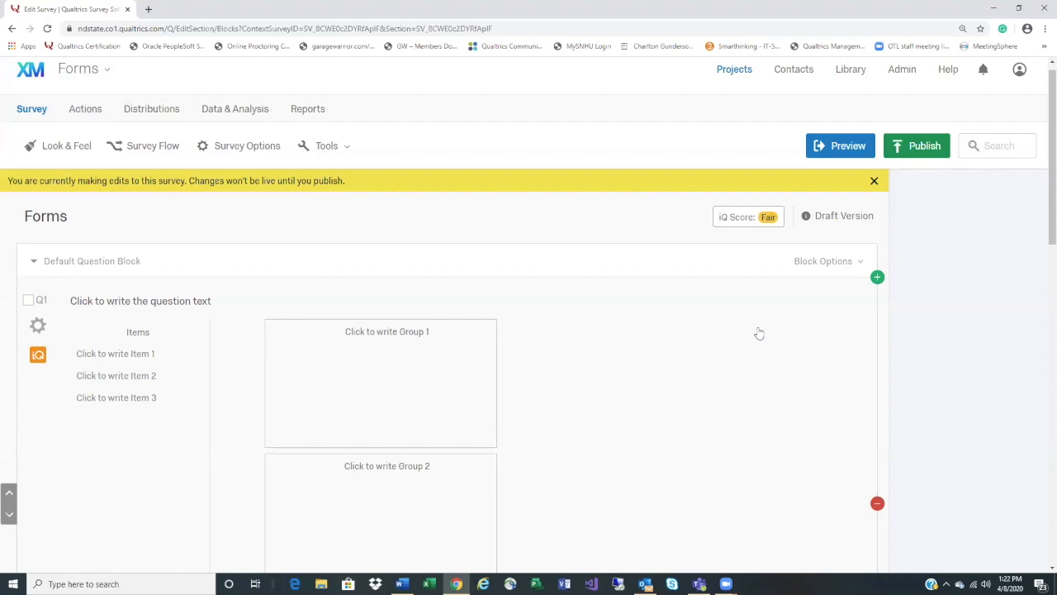
Set the NAme block's Next button text to 'Submit'
scroll(792, 331, "down", 7)
scroll(792, 331, "down", 3)
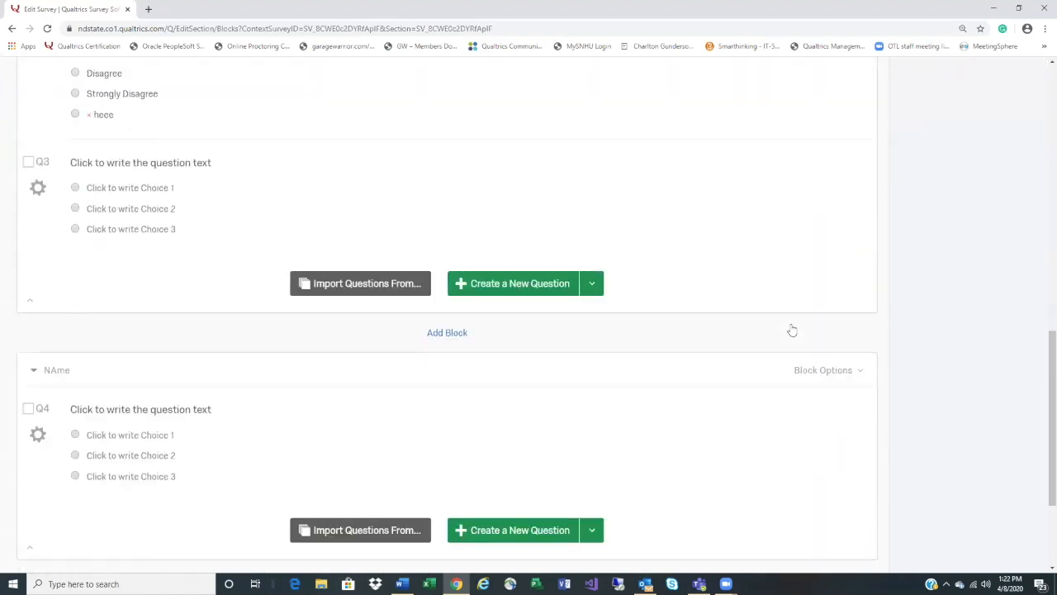
scroll(792, 330, "down", 1)
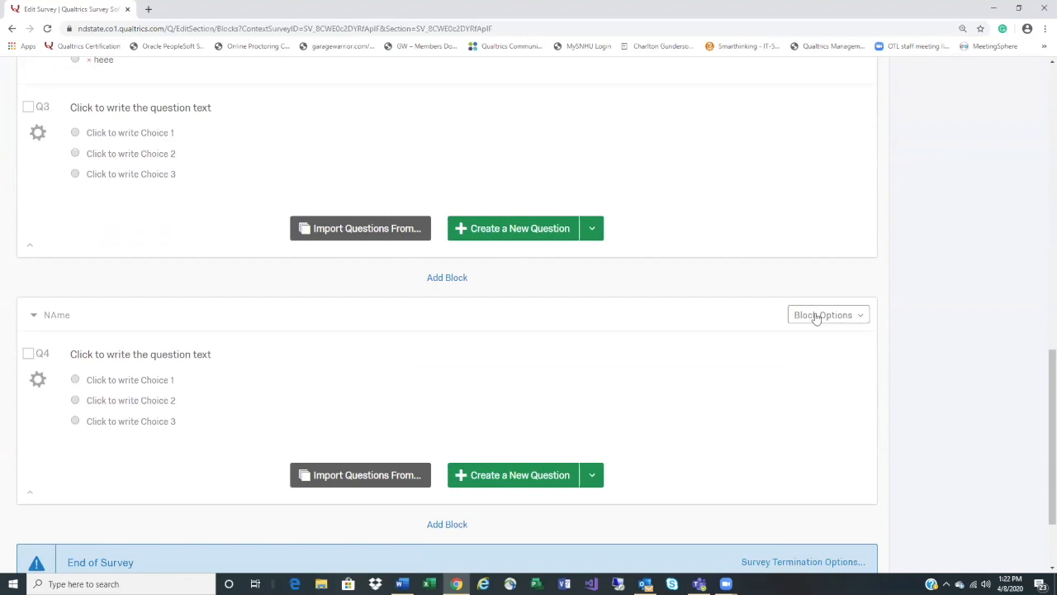
left_click(816, 318)
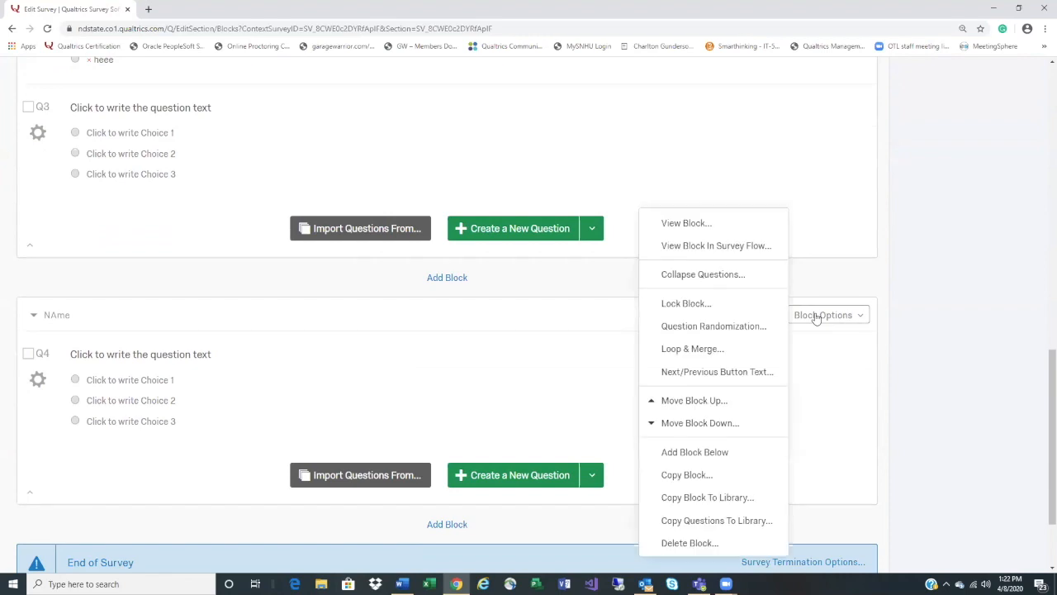
left_click(745, 373)
left_click(533, 329)
type("Sub")
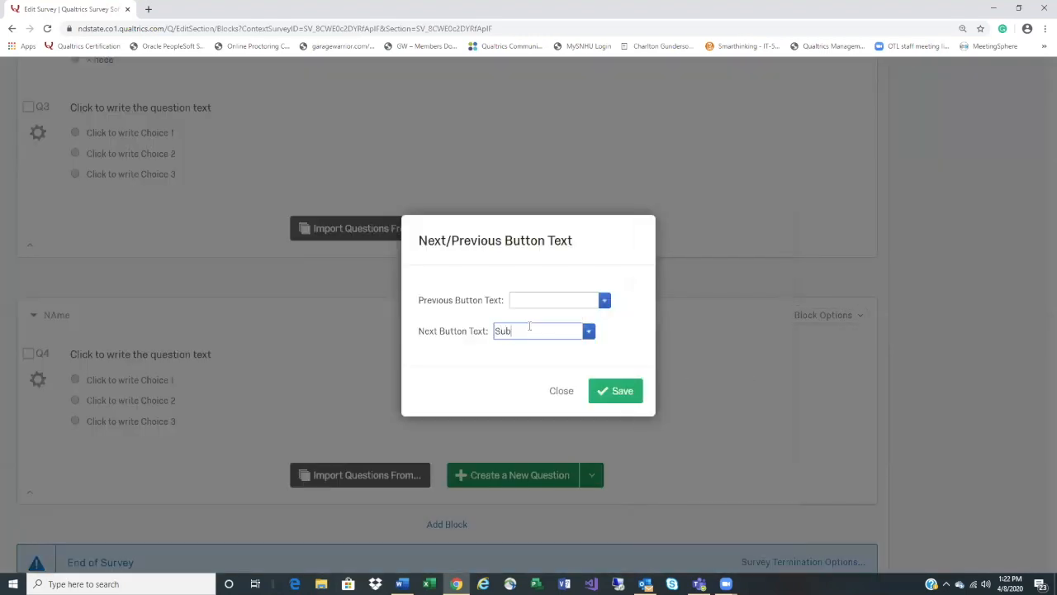
type("mit")
left_click(620, 392)
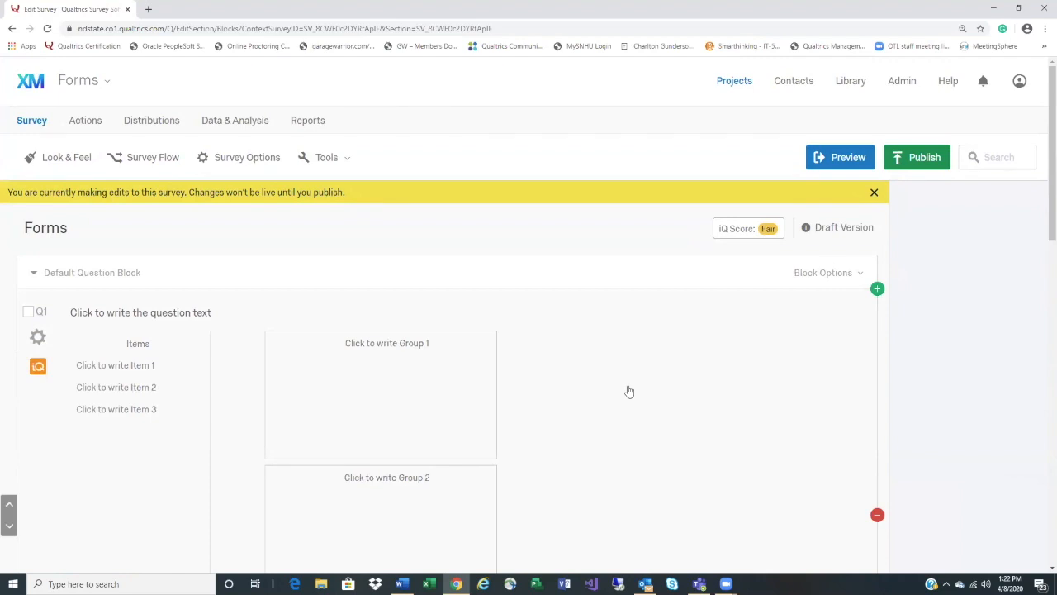
Paste 'Question type that do not meet ADA compliance and why you' from Word into Q4
scroll(630, 391, "down", 10)
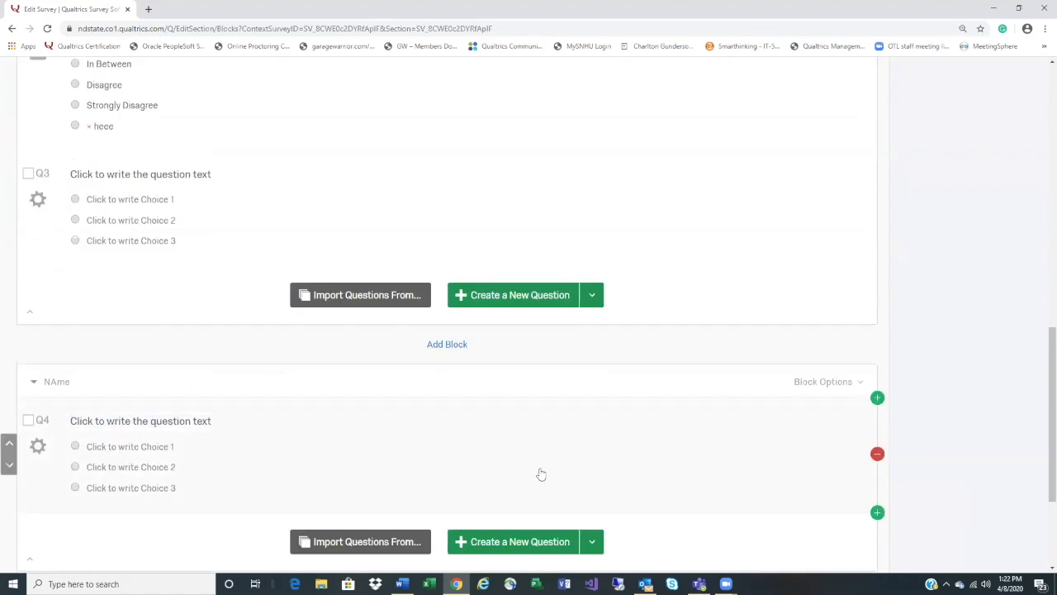
key("alt+Tab")
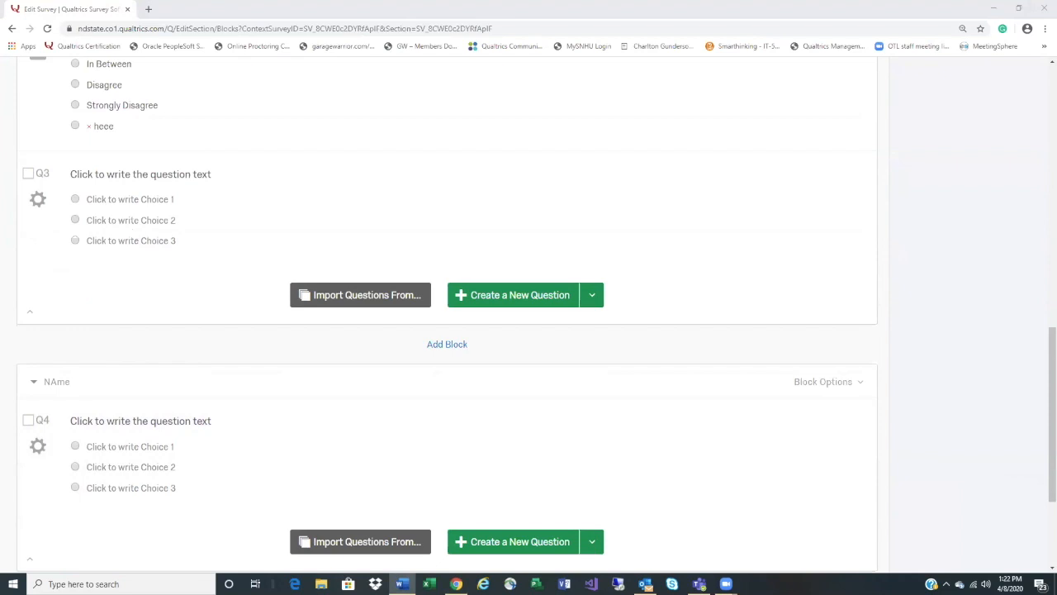
left_click(208, 420)
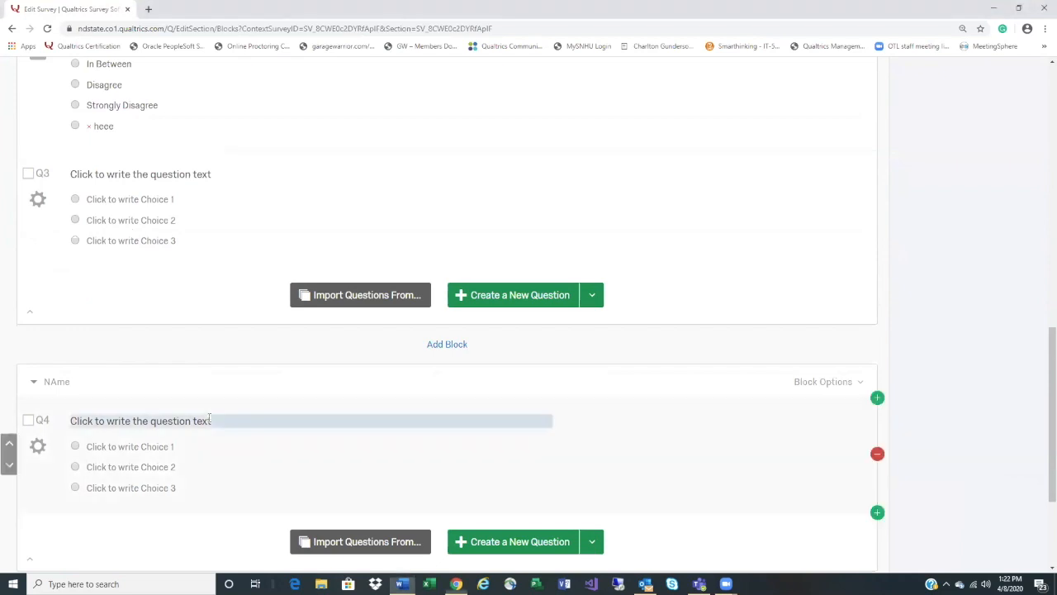
right_click(209, 419)
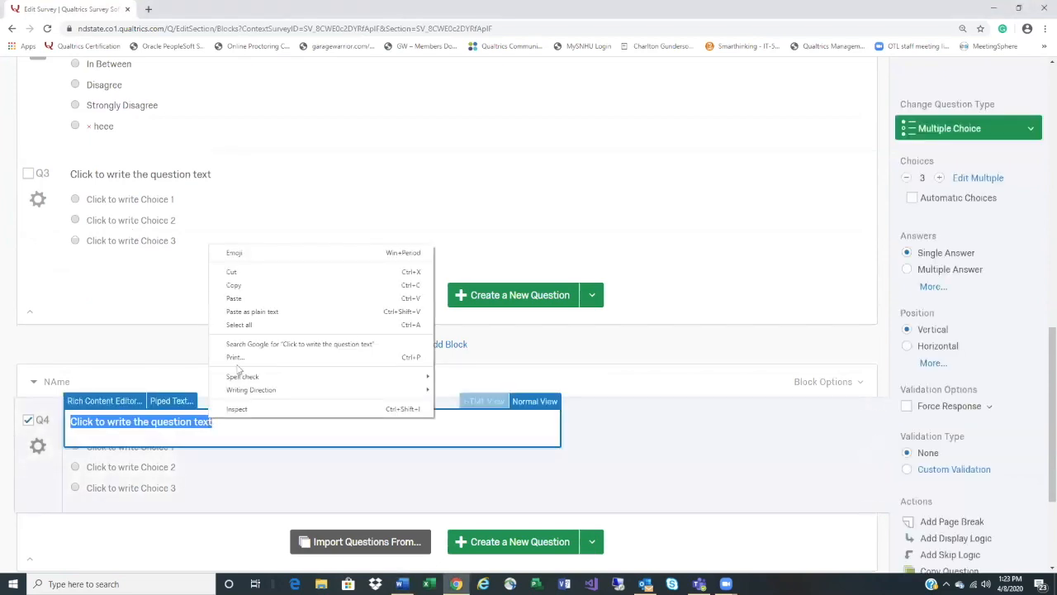
left_click(252, 299)
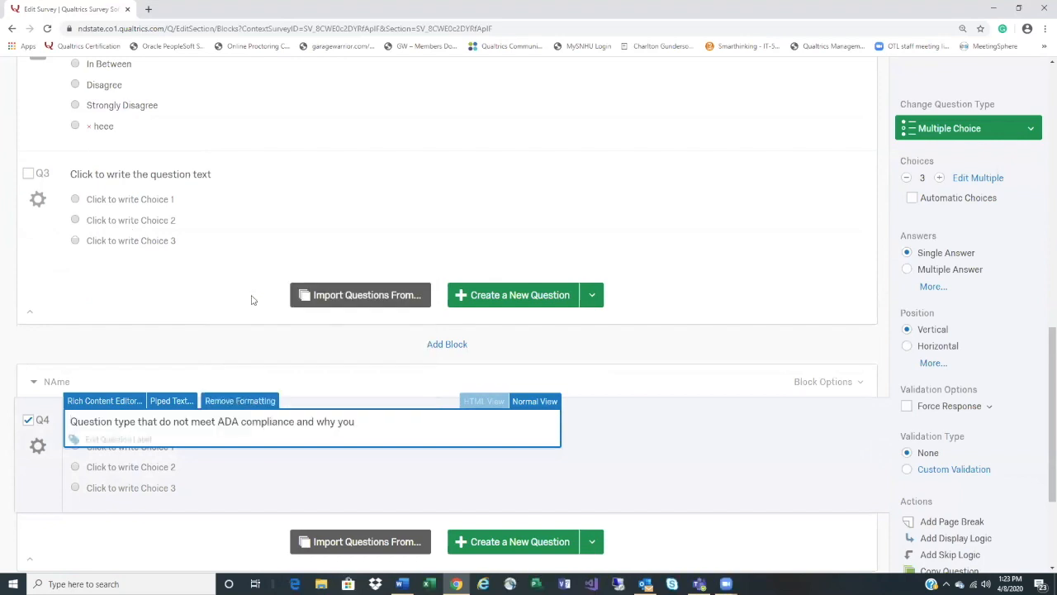
left_click(640, 484)
Open a preview of the survey
scroll(642, 483, "up", 7)
scroll(652, 475, "up", 3)
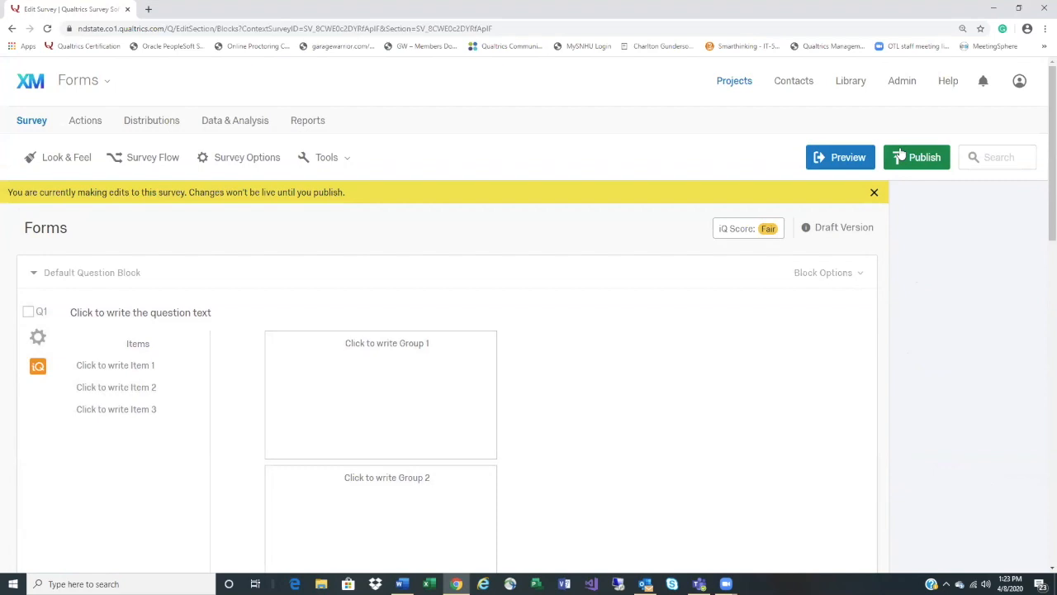
left_click(841, 160)
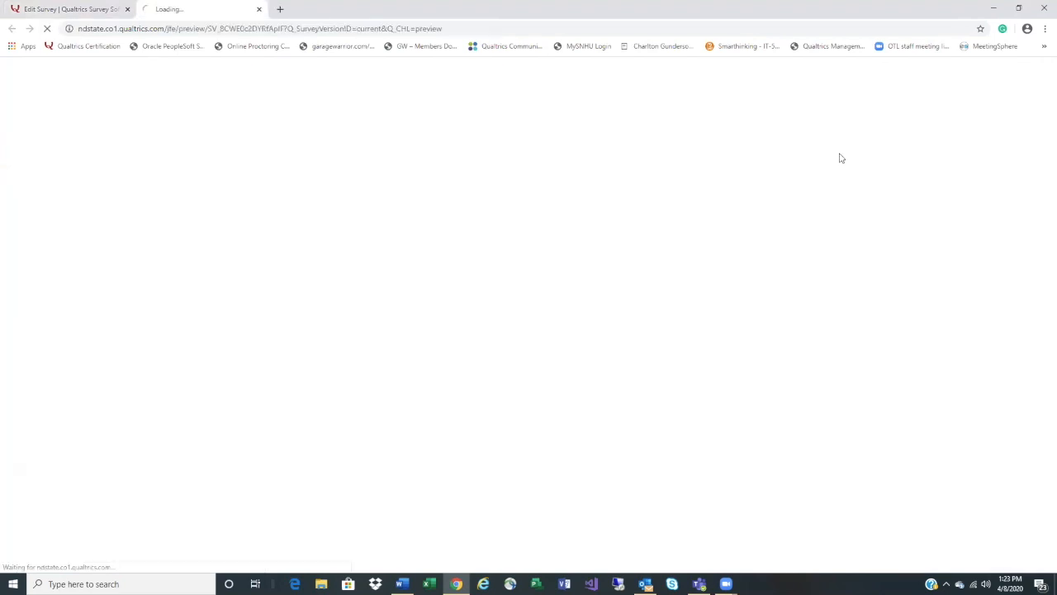
Step through the preview with Next and Submit to the thank-you message, then close it
scroll(618, 318, "down", 1)
scroll(618, 319, "up", 1)
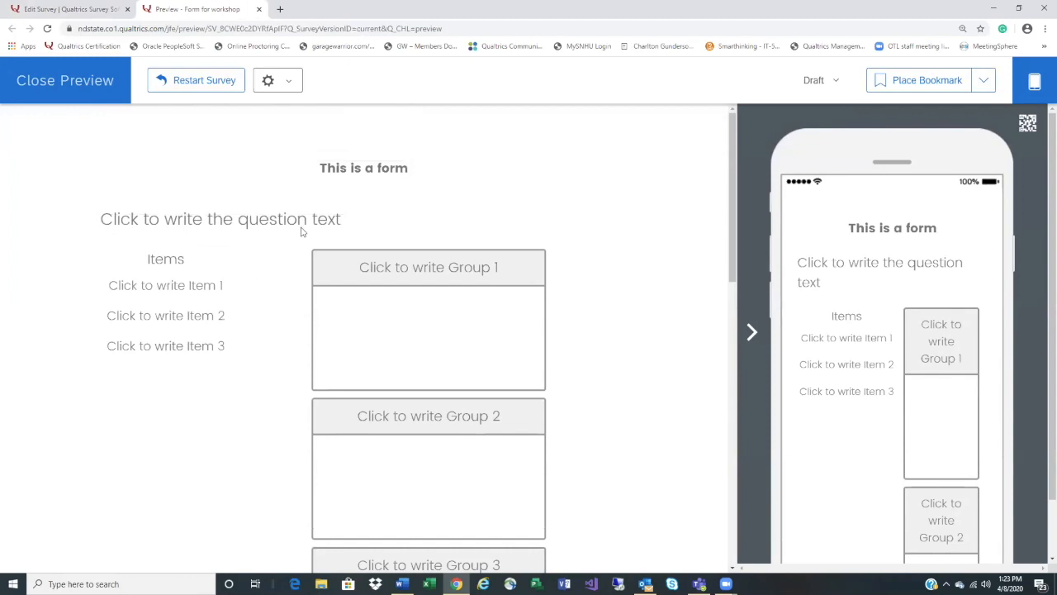
scroll(506, 356, "down", 1)
scroll(506, 357, "down", 10)
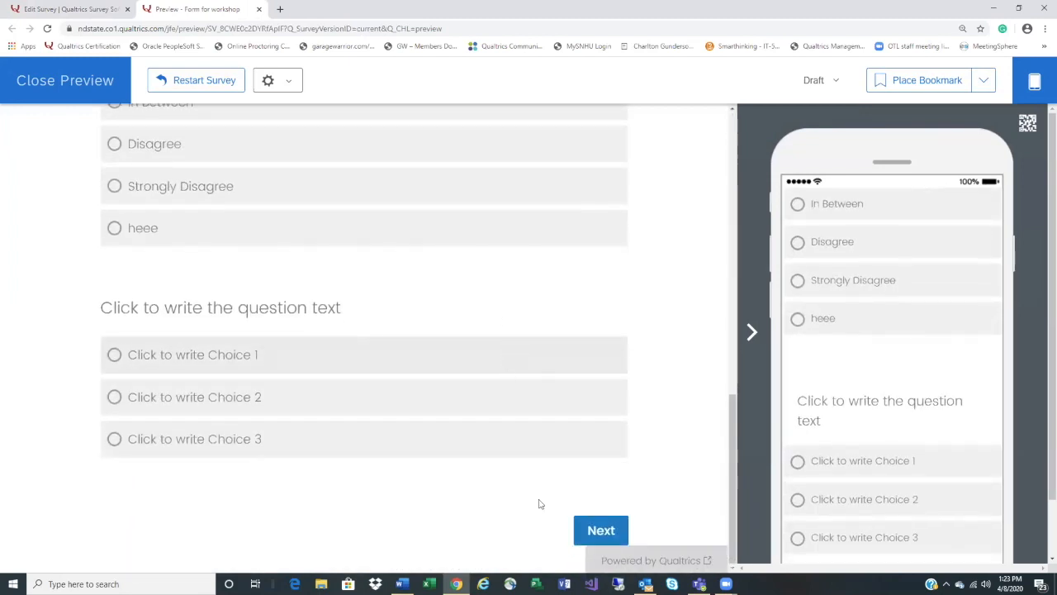
left_click(601, 529)
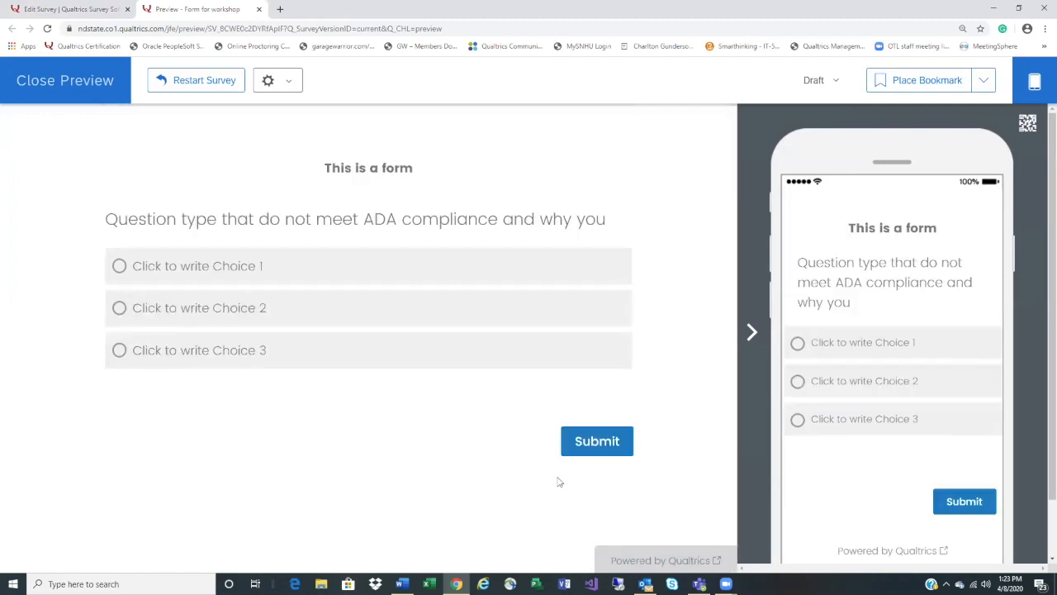
left_click(593, 447)
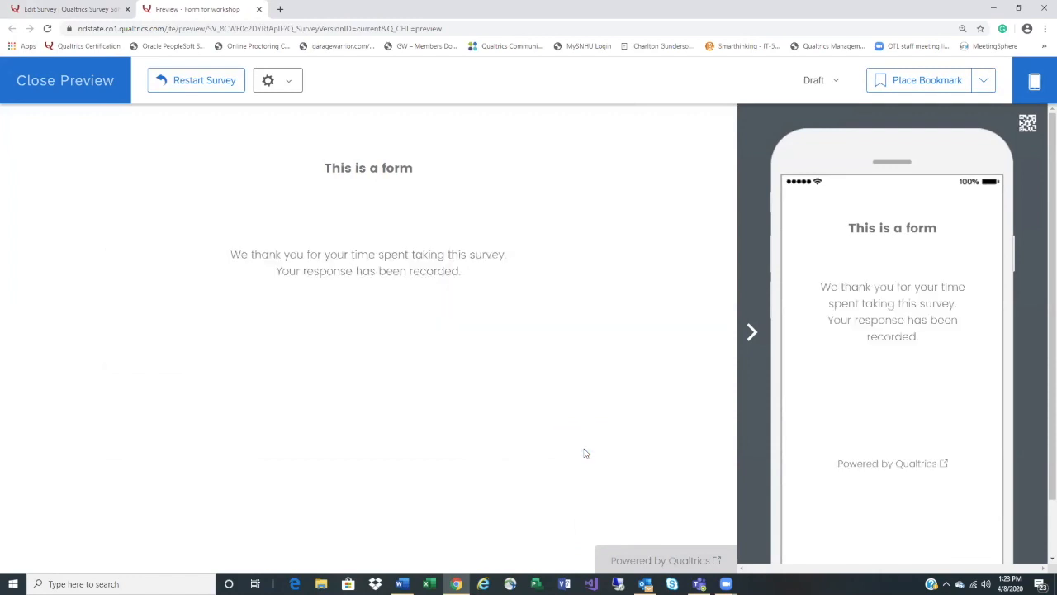
left_click(87, 93)
scroll(439, 423, "down", 11)
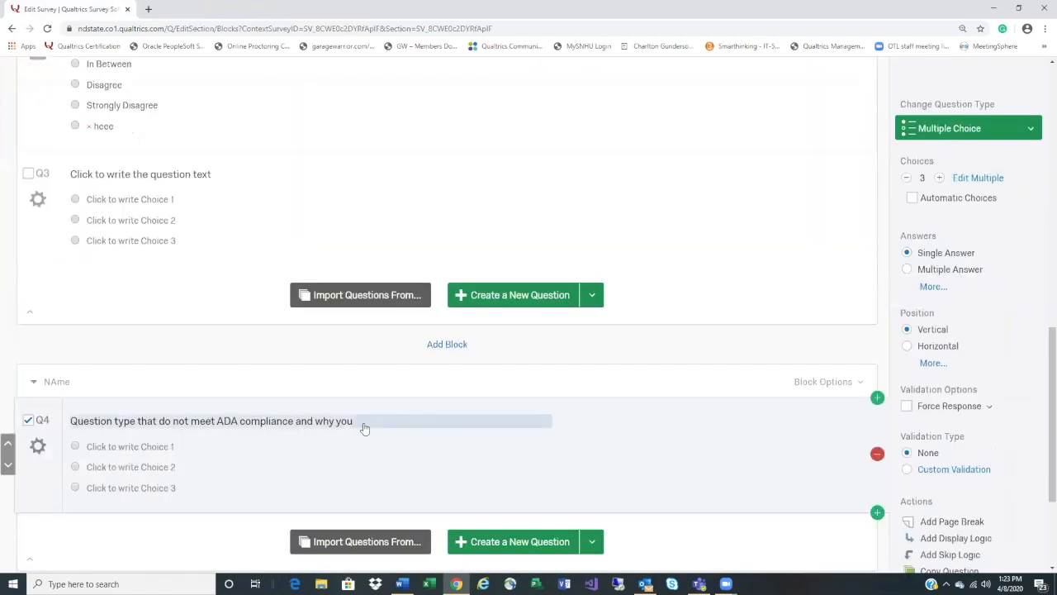
Apply Remove Formatting to Q4's pasted question text so it becomes plain text
left_click(364, 428)
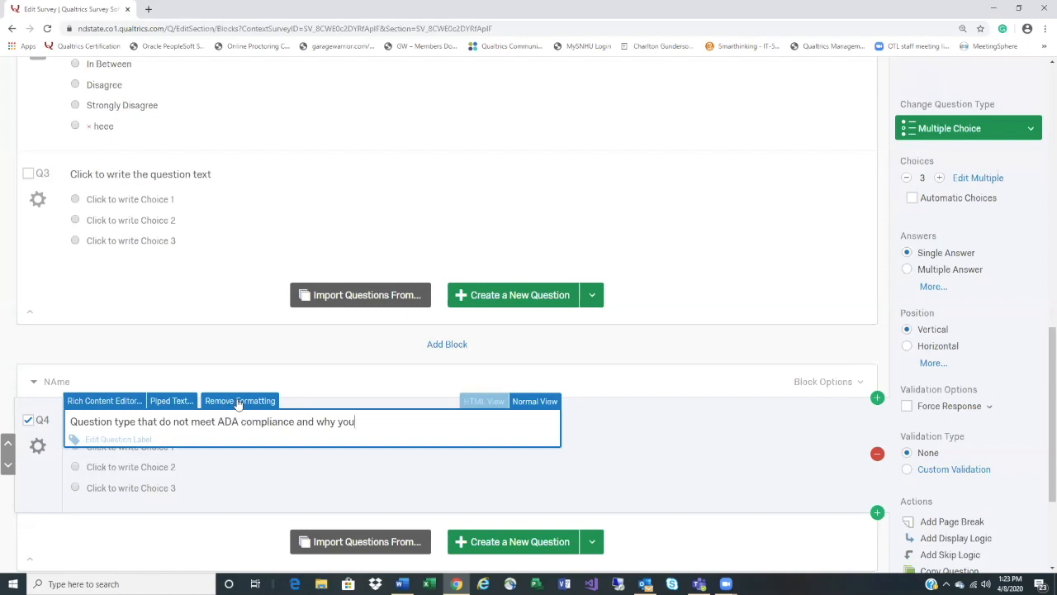
left_click(338, 485)
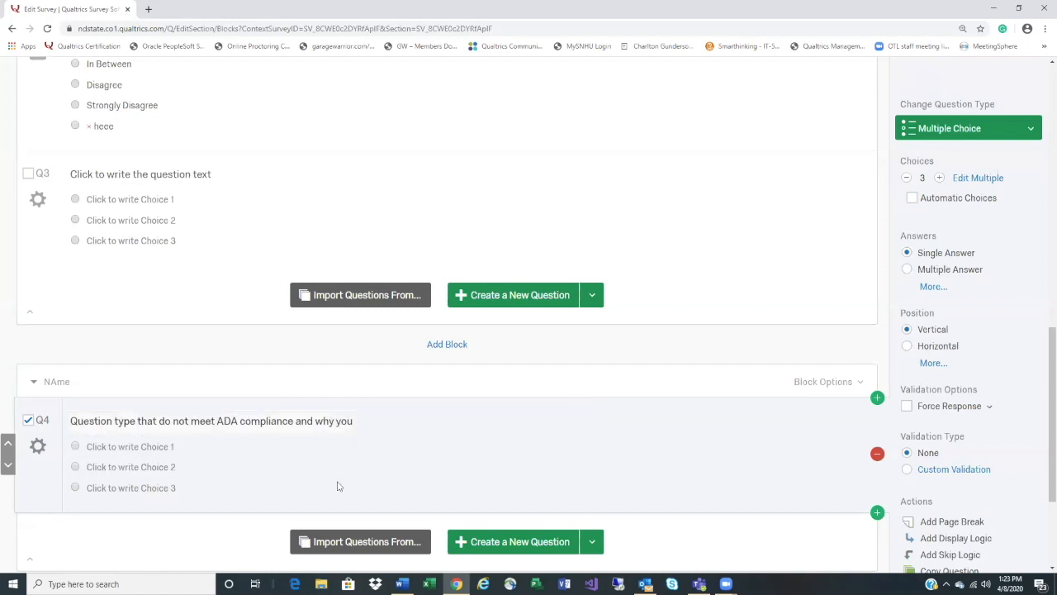
left_click(156, 423)
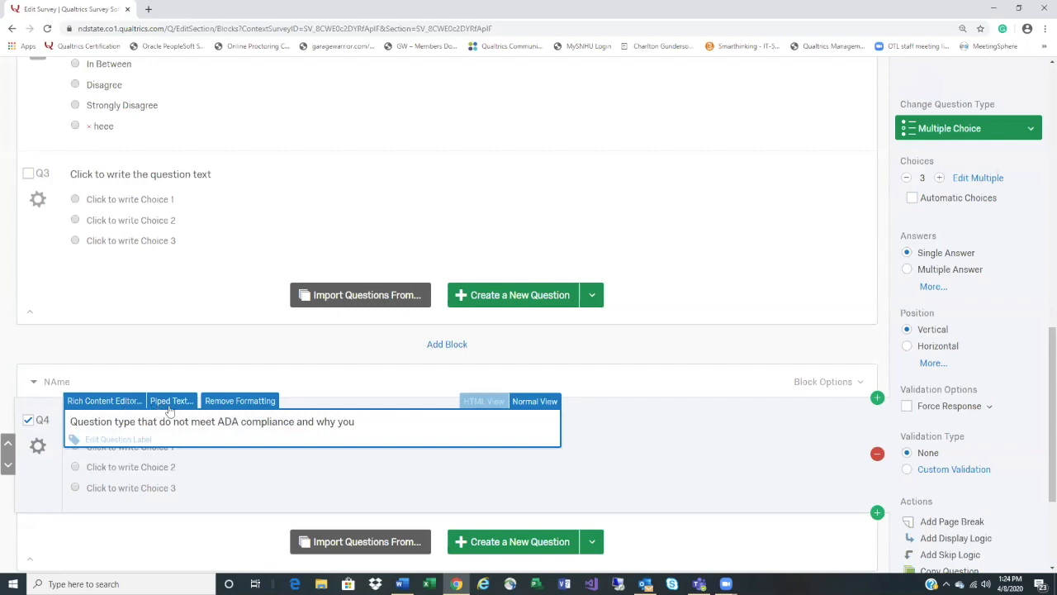
left_click(237, 402)
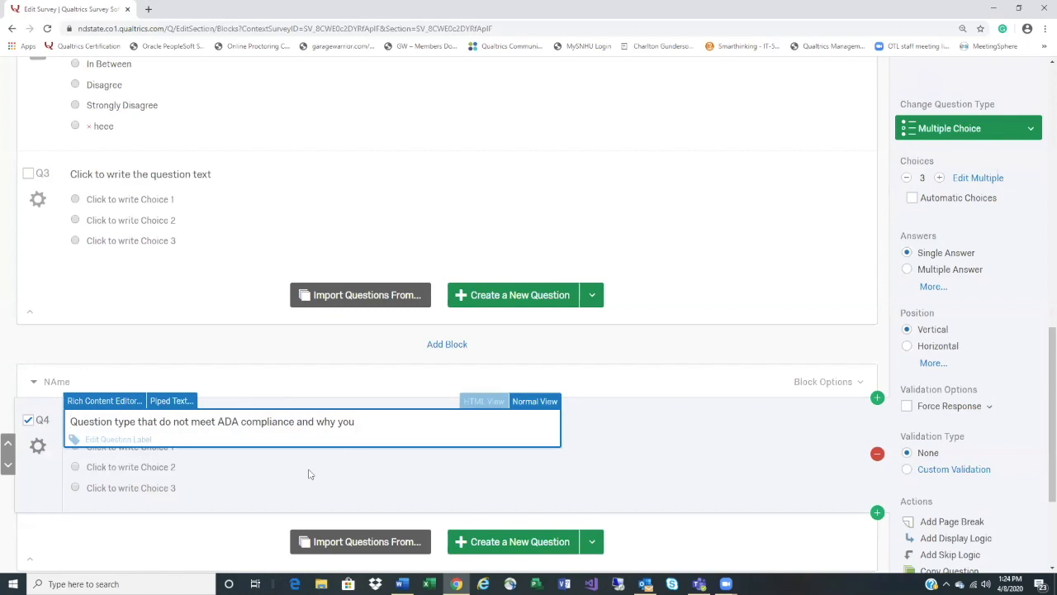
Save Q4 and add a new Side by Side question Q5 below it in the NAme block
left_click(31, 422)
scroll(537, 440, "down", 2)
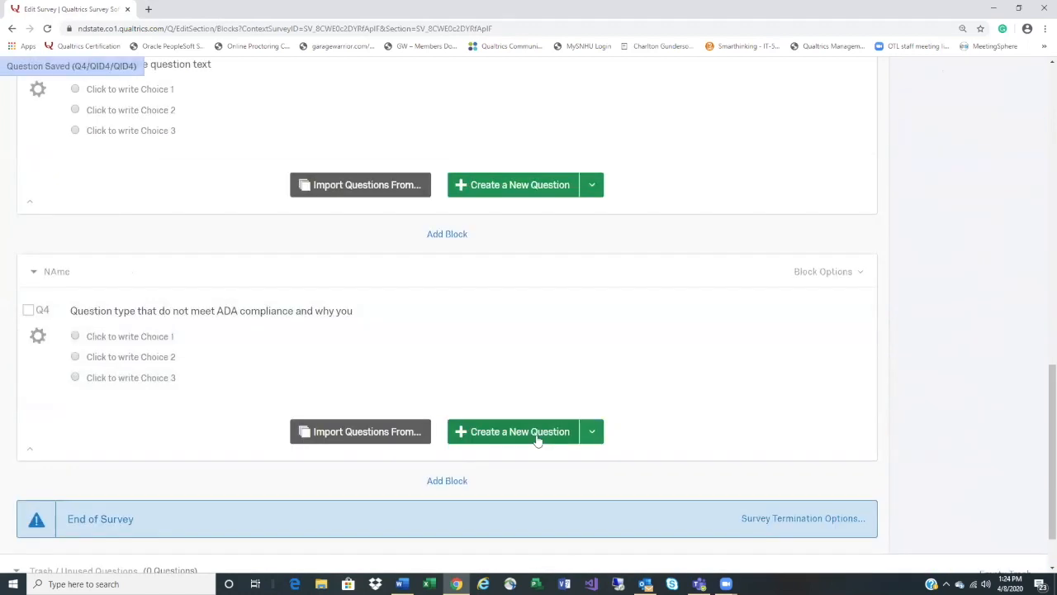
left_click(537, 437)
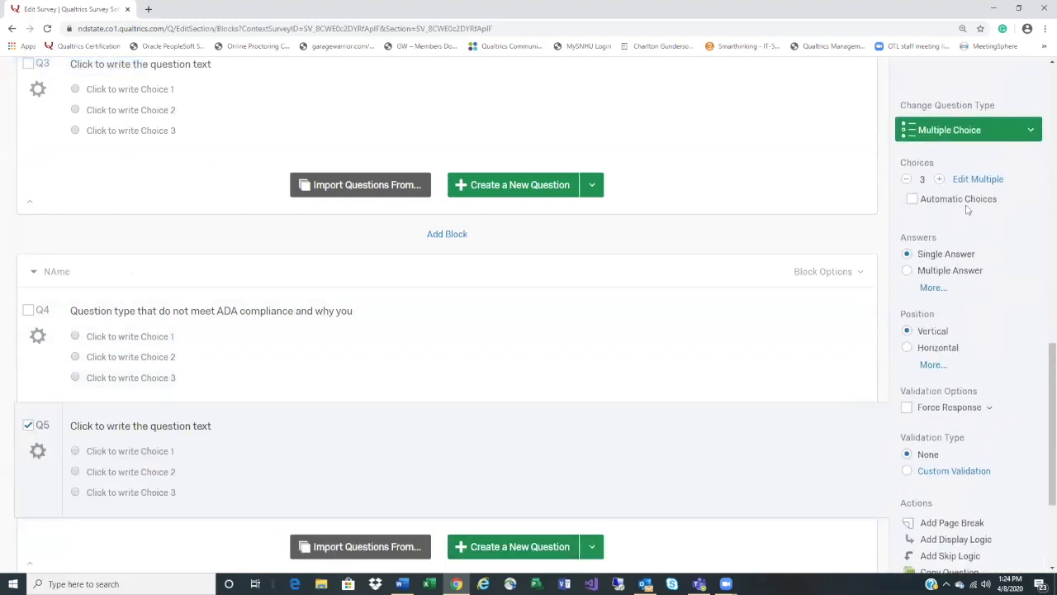
left_click(983, 137)
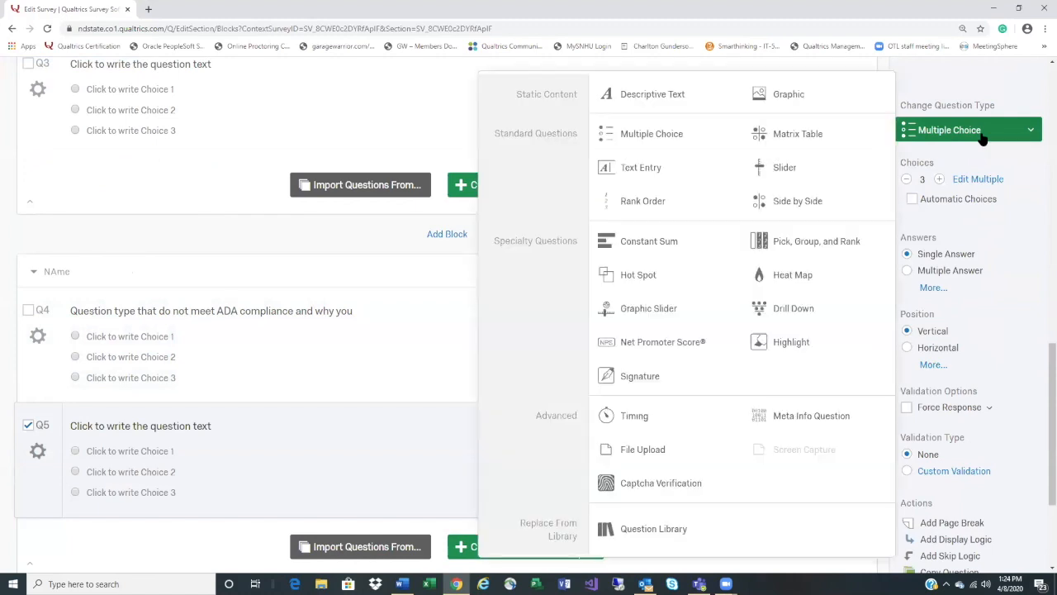
left_click(802, 209)
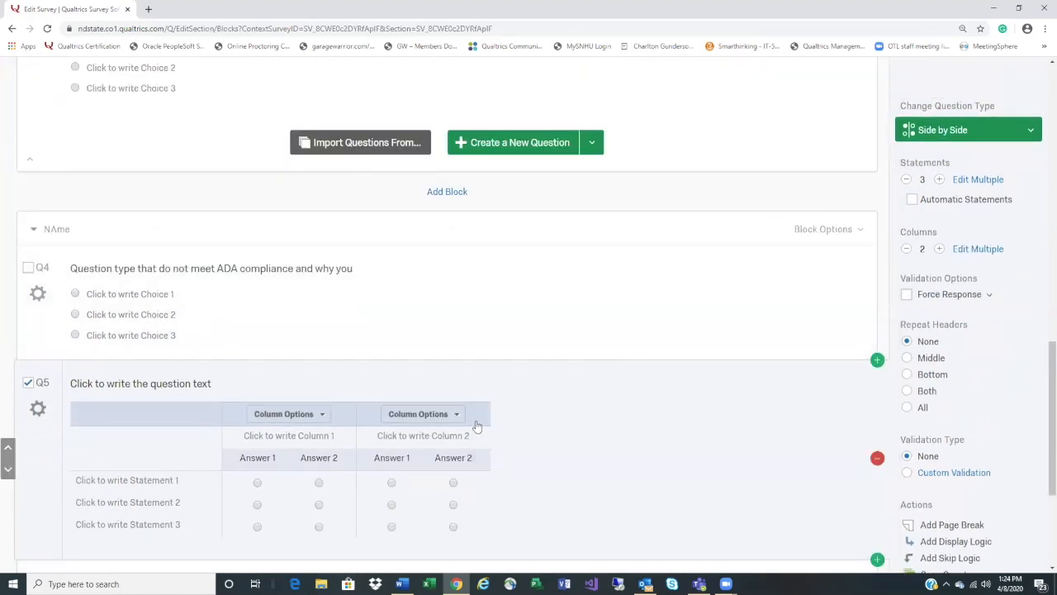
Remove Q5's second column, accept the warning, and blank the remaining column's heading
left_click(460, 420)
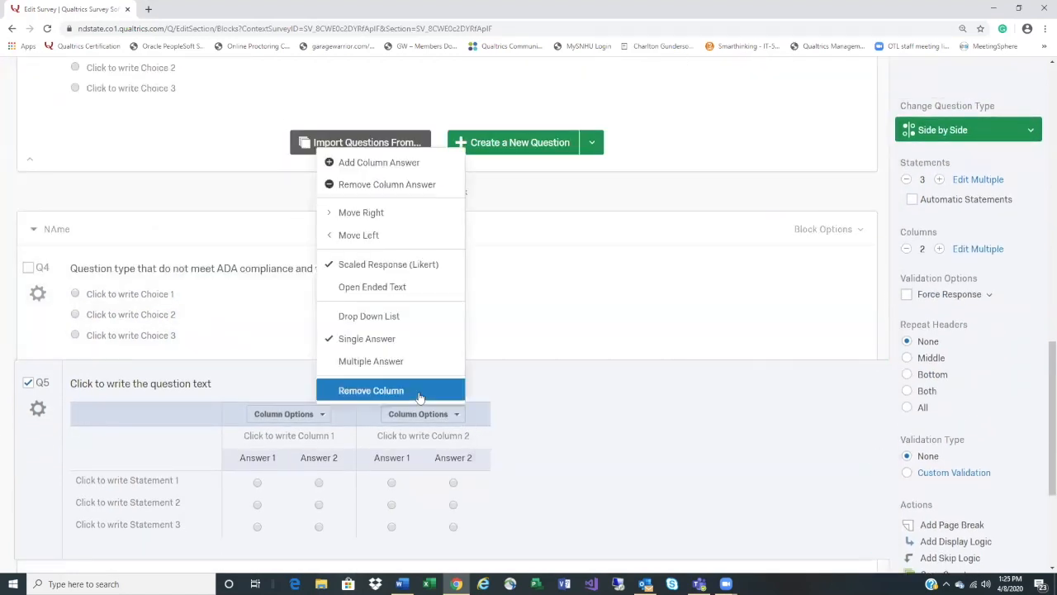
left_click(612, 451)
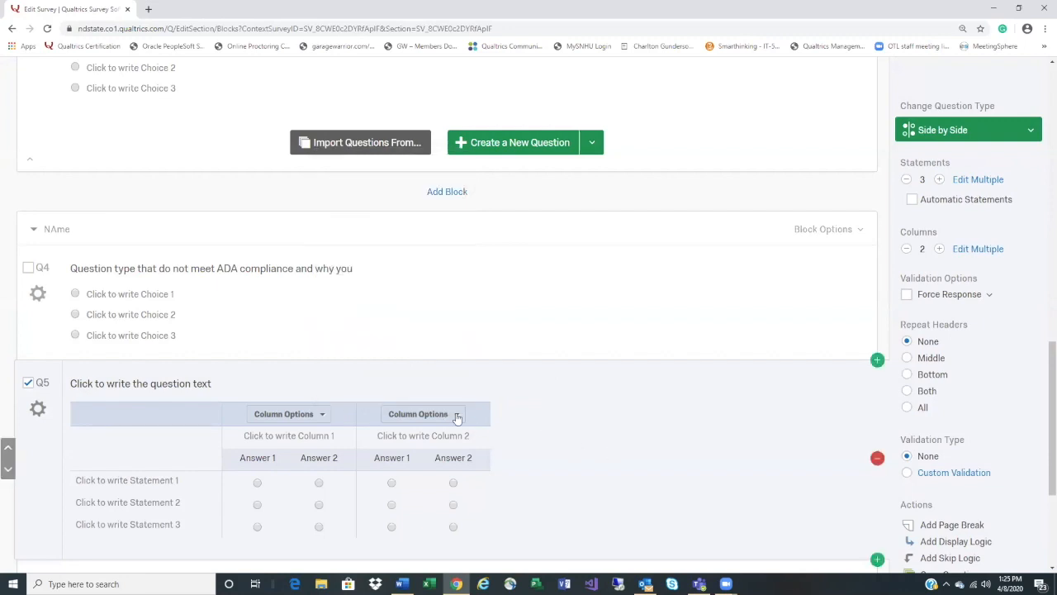
left_click(456, 417)
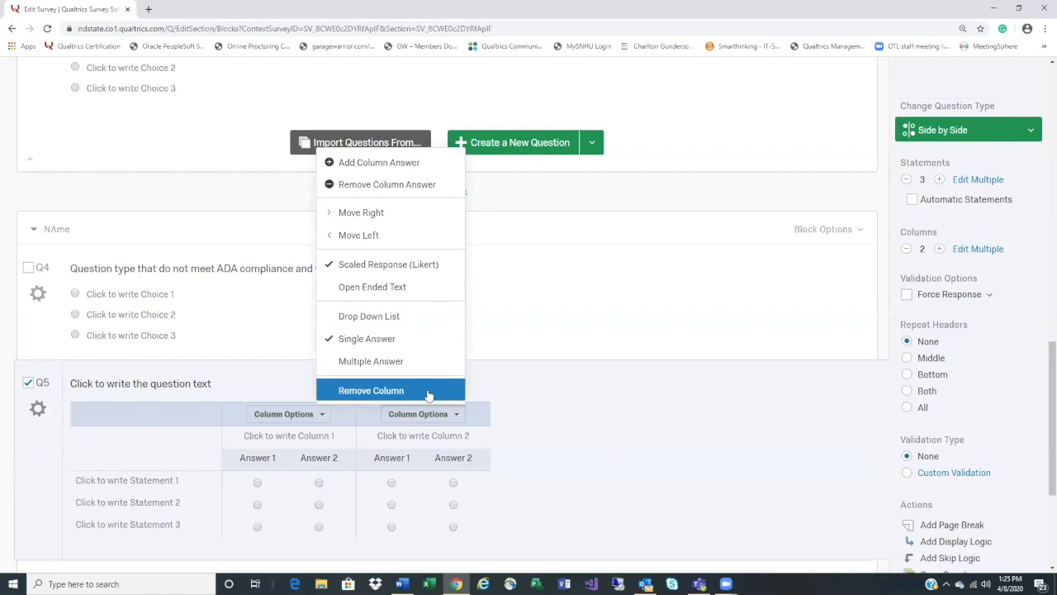
left_click(428, 391)
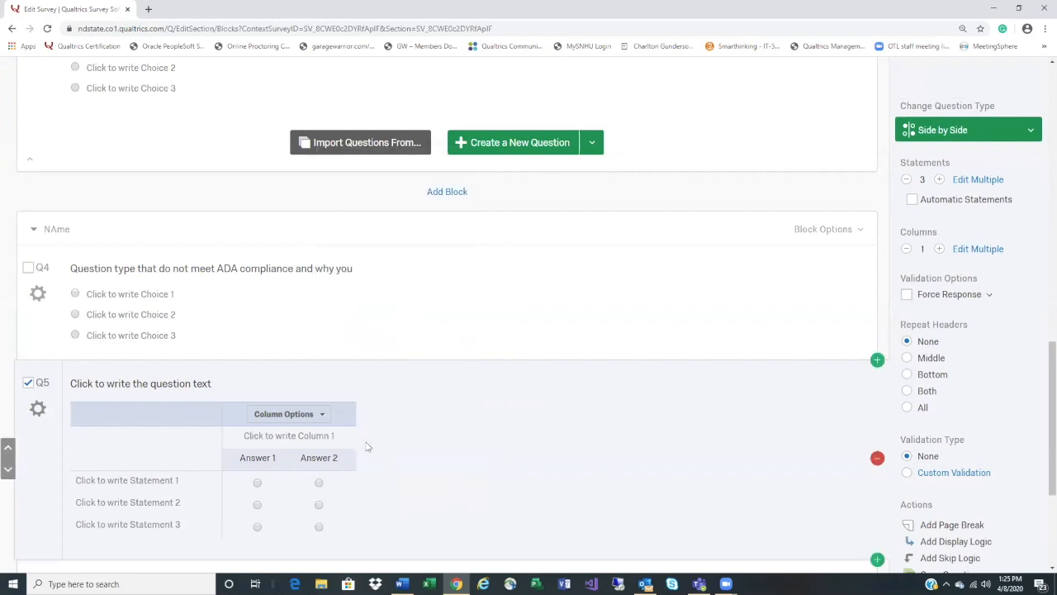
left_click(323, 443)
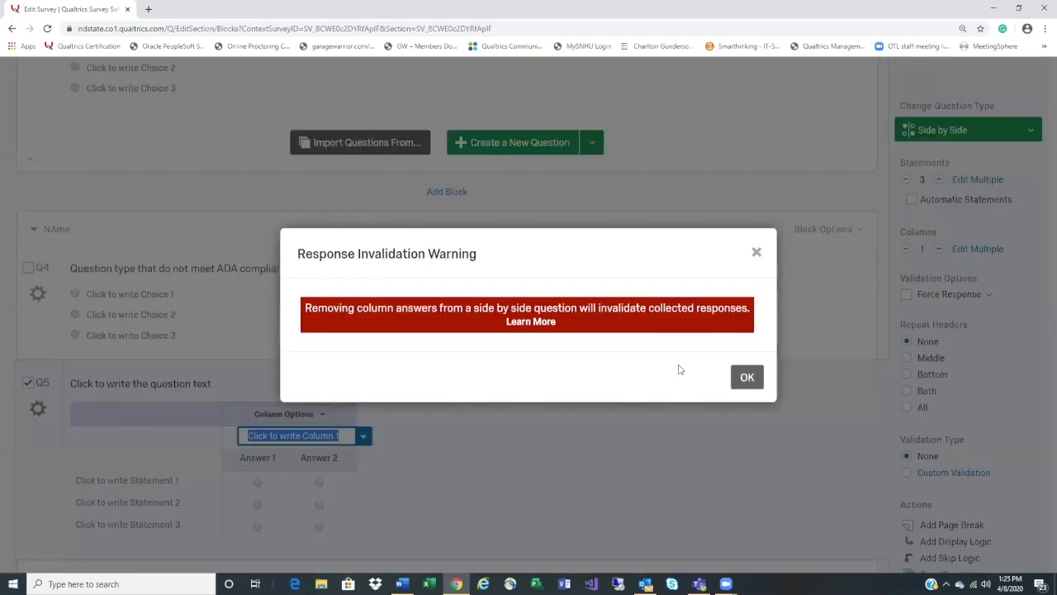
left_click(748, 377)
left_click(305, 433)
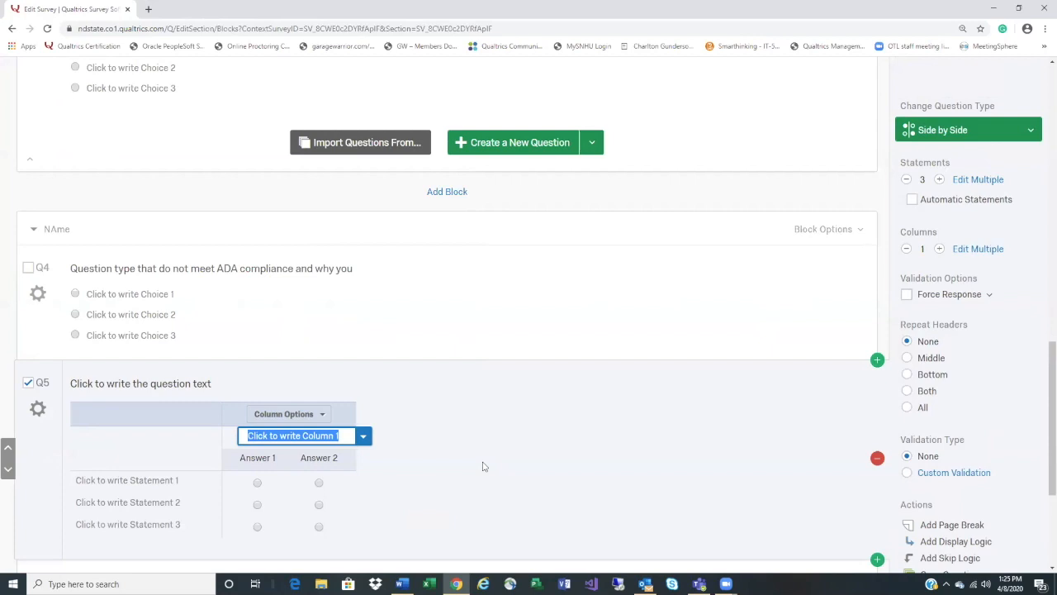
key("BackSpace")
left_click(485, 467)
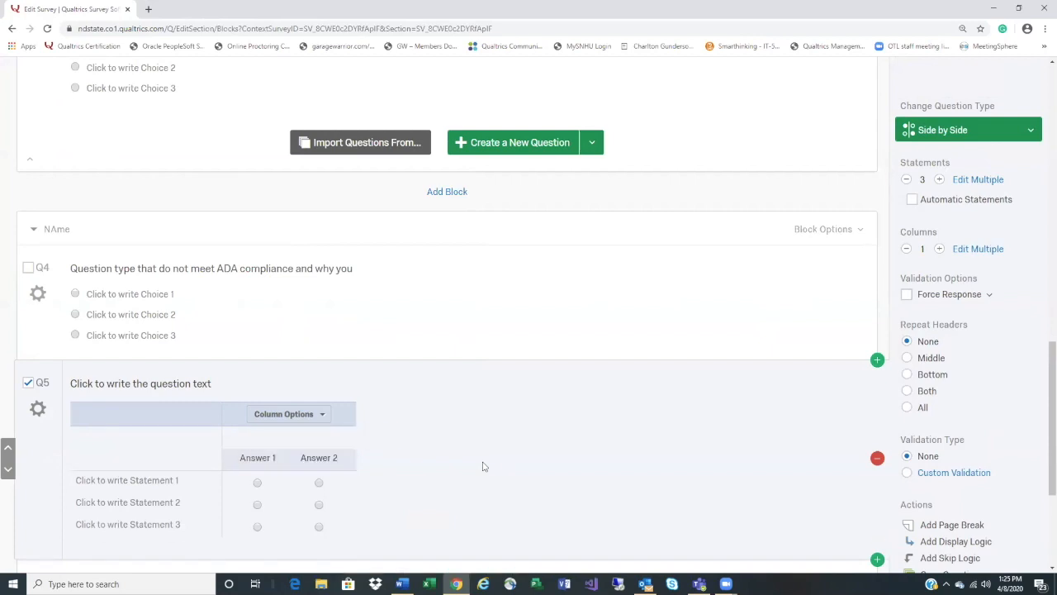
left_click(260, 459)
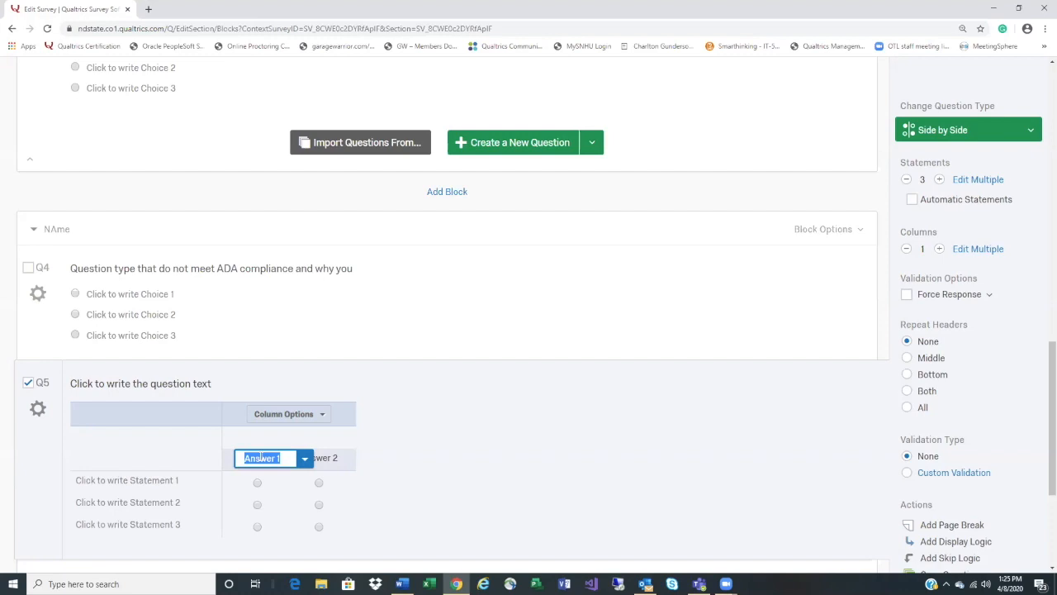
Label Q5's first three answers Strong Agree, AGree and Inbetween
type("A")
key("BackSpace")
type("Strong")
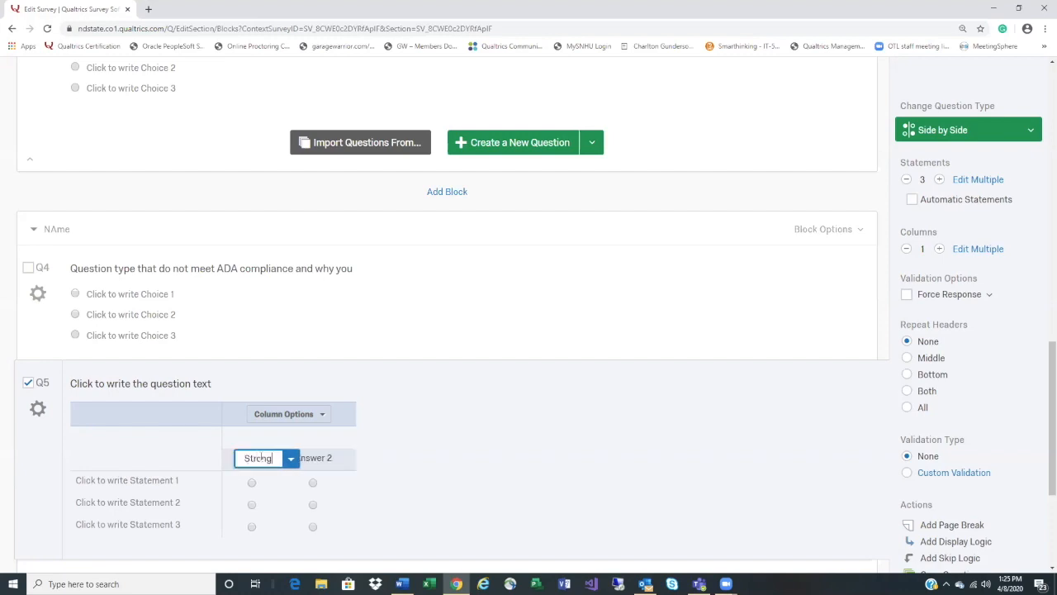
type(" AGree")
key("BackSpace")
key("BackSpace")
key("BackSpace")
key("BackSpace")
type("gree")
key("Tab")
type("AGree")
key("Tab")
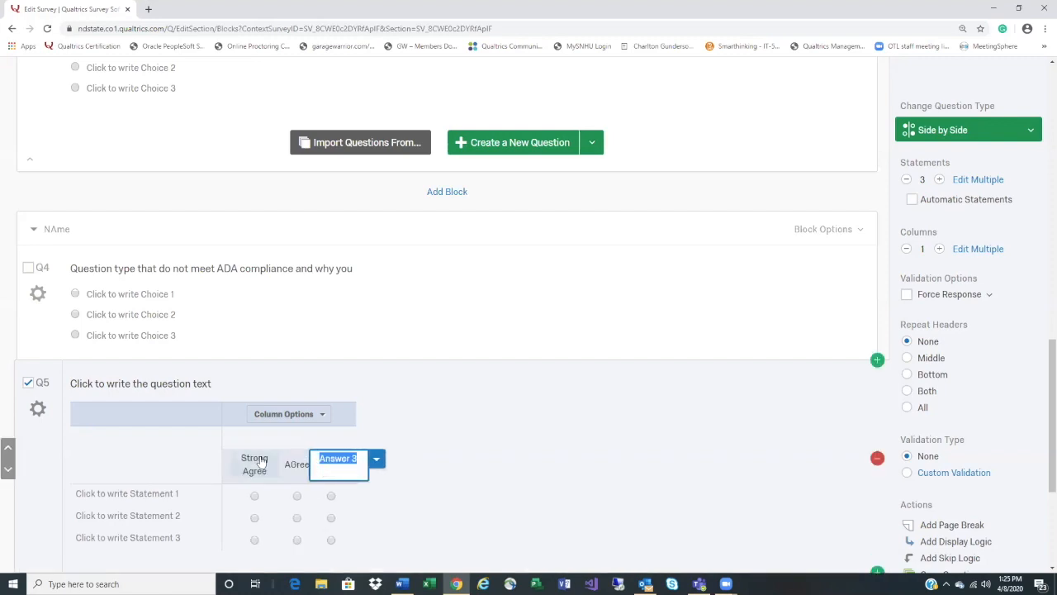
type("In")
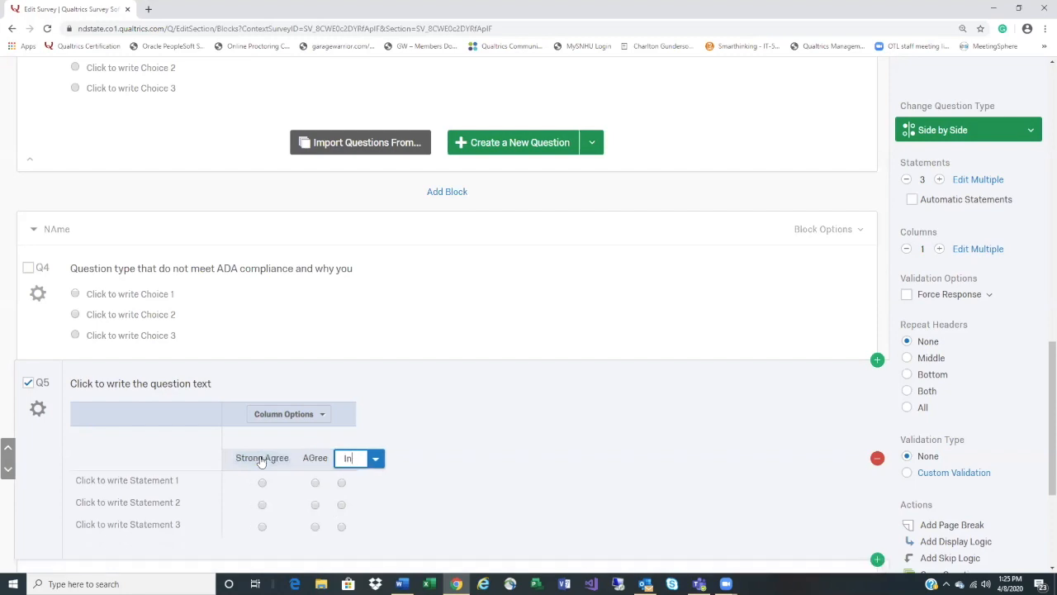
type("bet")
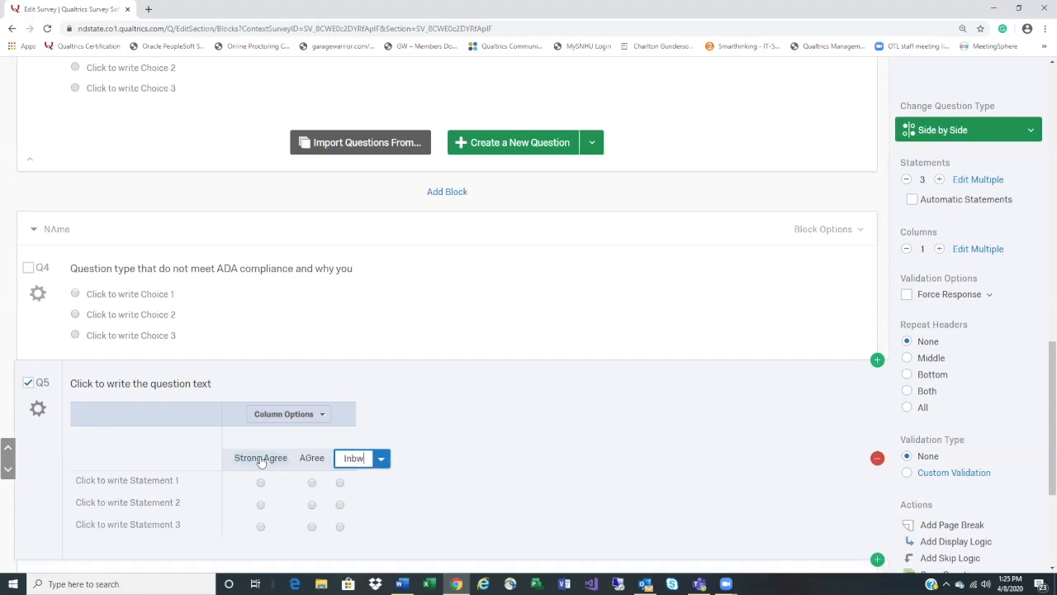
type("ween")
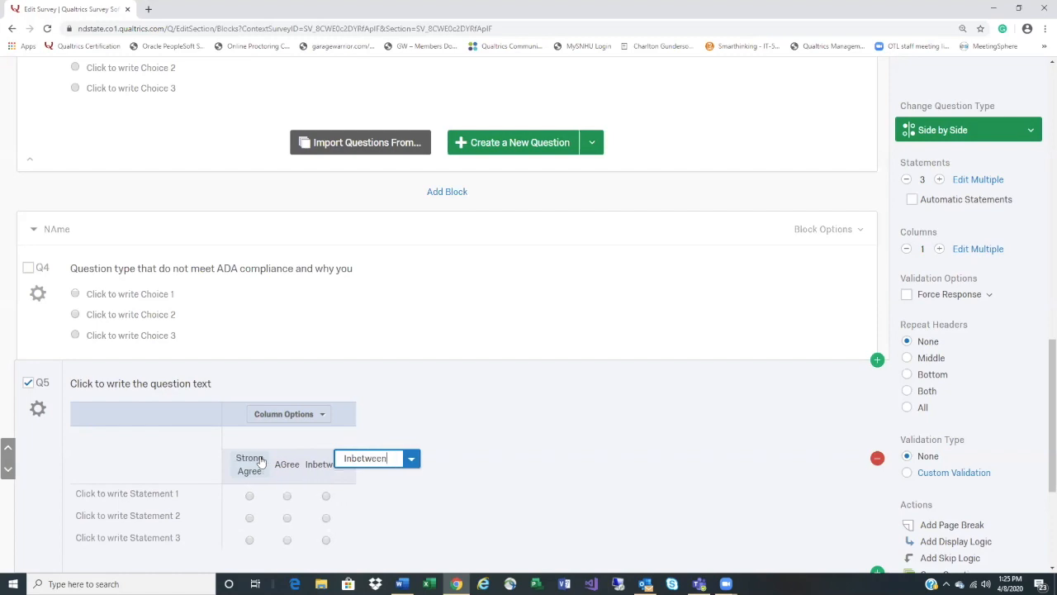
key("Tab")
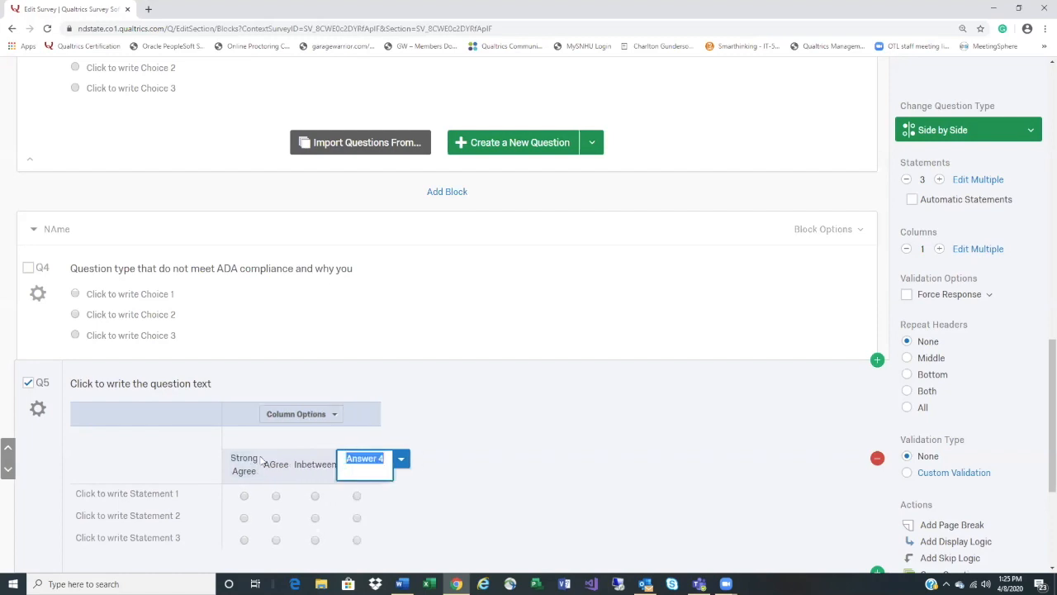
Add the answers Disagree and Strongly Disagree to Q5's column
type("Disagree")
scroll(331, 413, "down", 3)
double_click(380, 320)
left_click(384, 321)
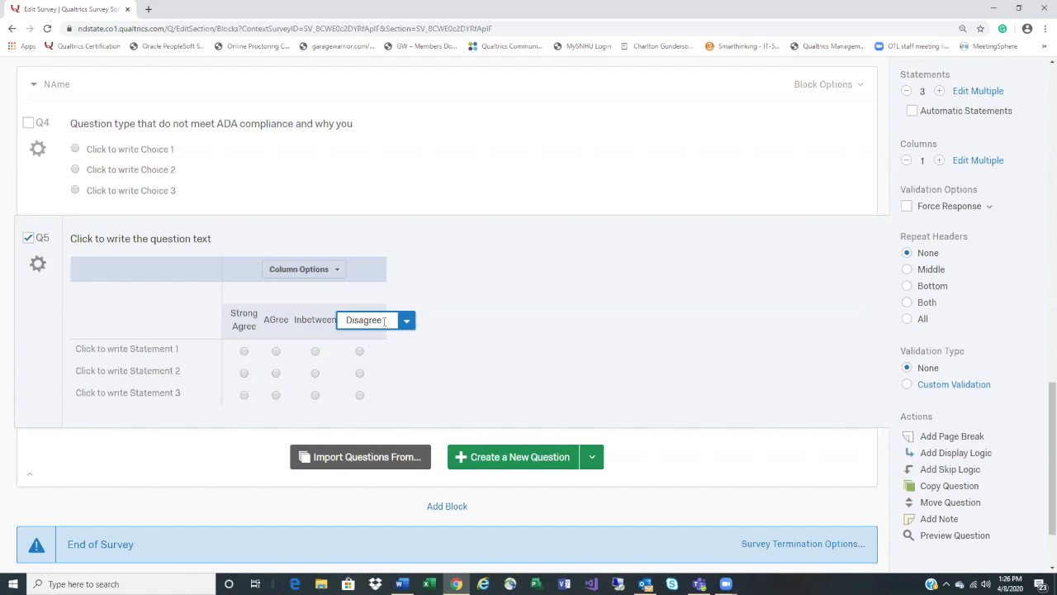
key("Return")
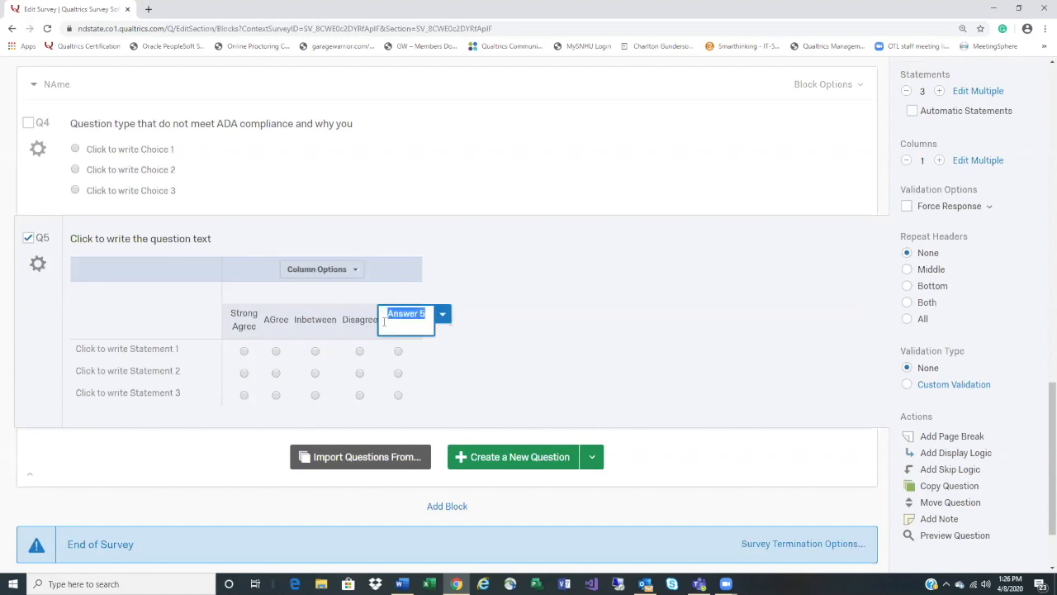
type("Strongly")
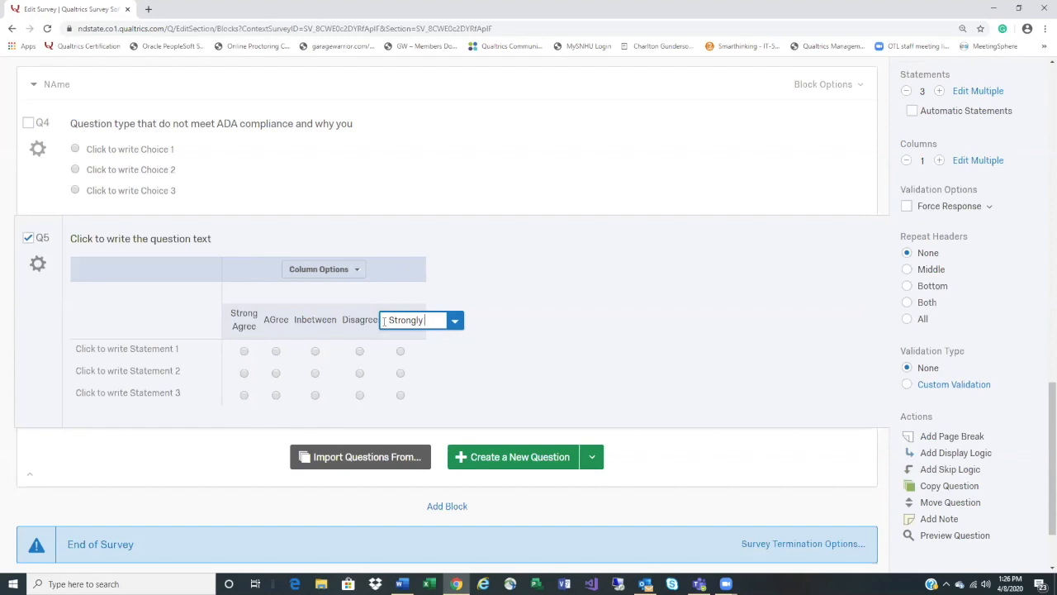
type(" S")
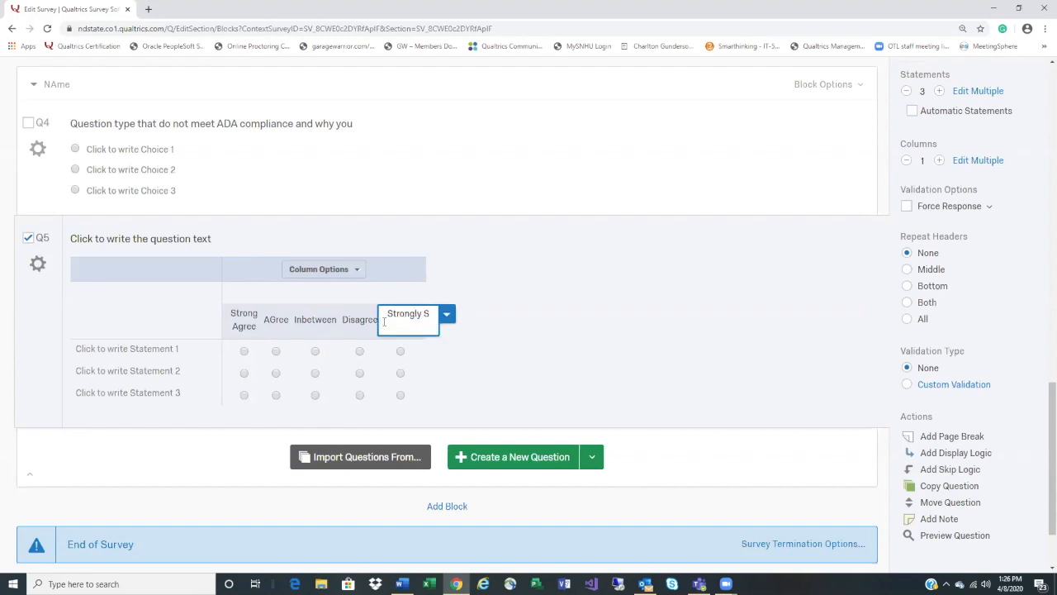
left_click(175, 350)
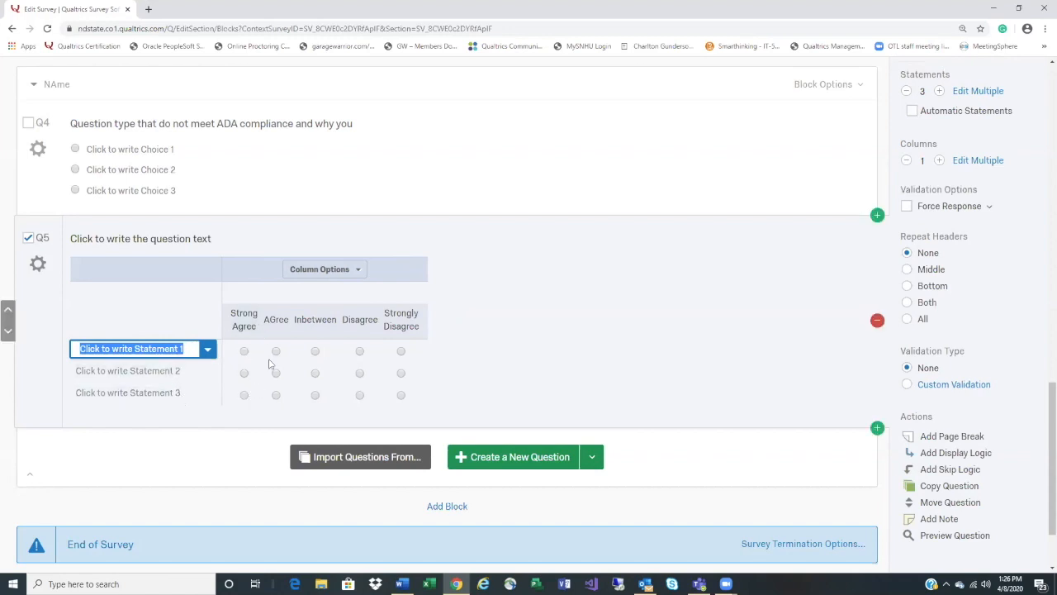
left_click(38, 265)
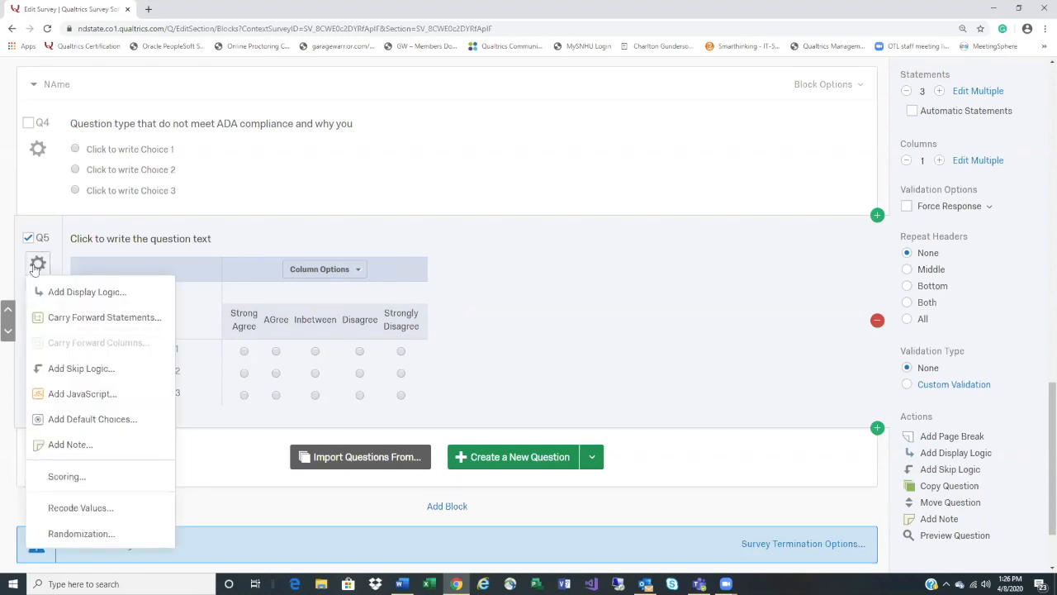
Turn on Recode Values for Q5, scoring answers 5, 4, 3, 2, 1 from Strong Agree down
left_click(128, 511)
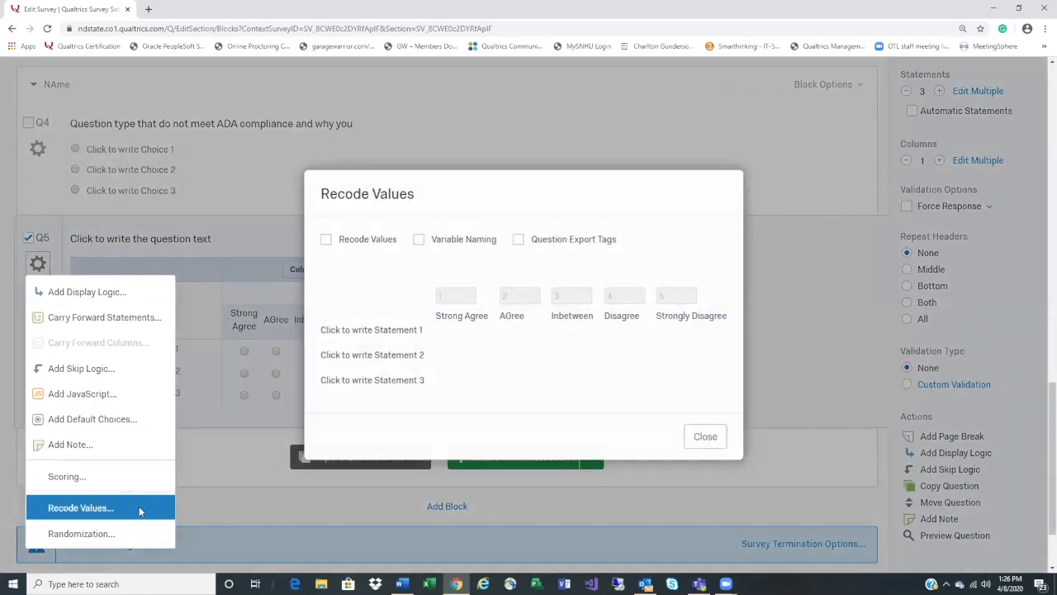
left_click(325, 239)
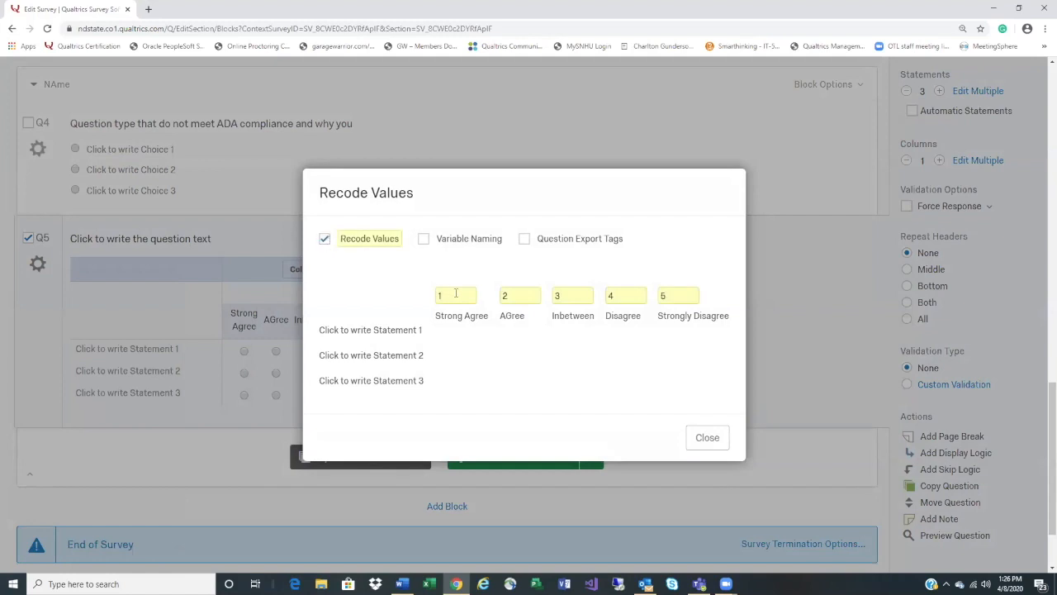
type("5")
key("Tab")
type("4")
key("Tab")
left_click(611, 299)
type("2")
key("Tab")
type("1")
left_click(705, 437)
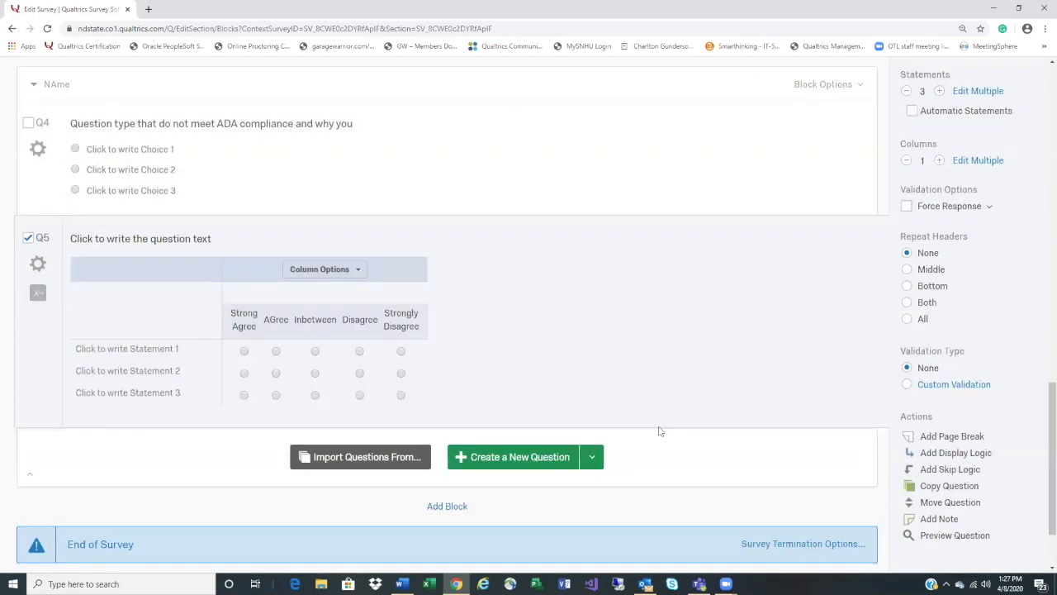
Deselect Q5 to save it and return to the top of the Forms survey
left_click(28, 238)
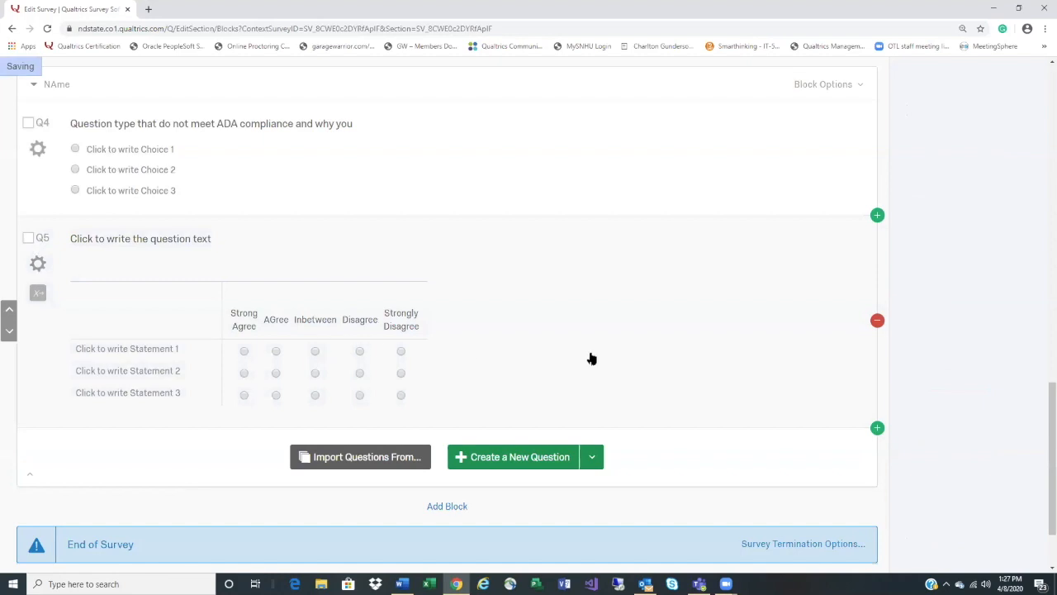
scroll(595, 369, "down", 1)
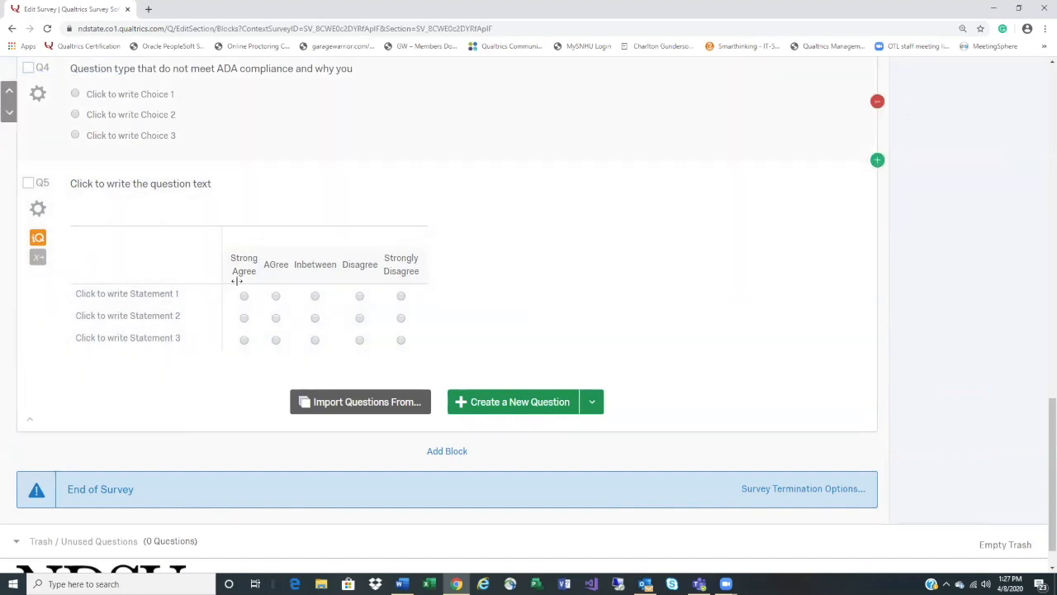
scroll(460, 351, "up", 1)
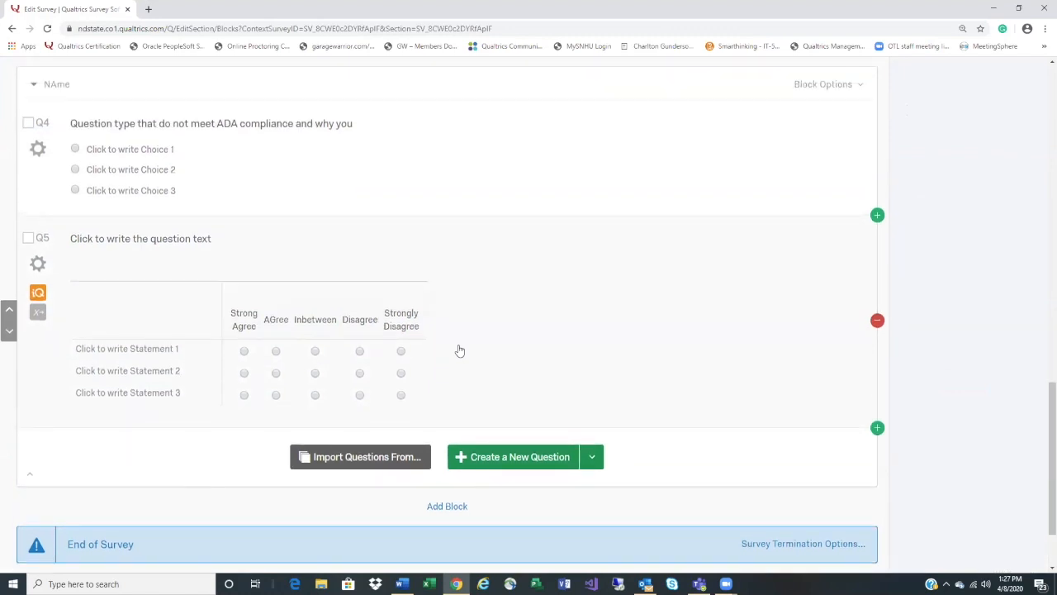
scroll(460, 351, "up", 7)
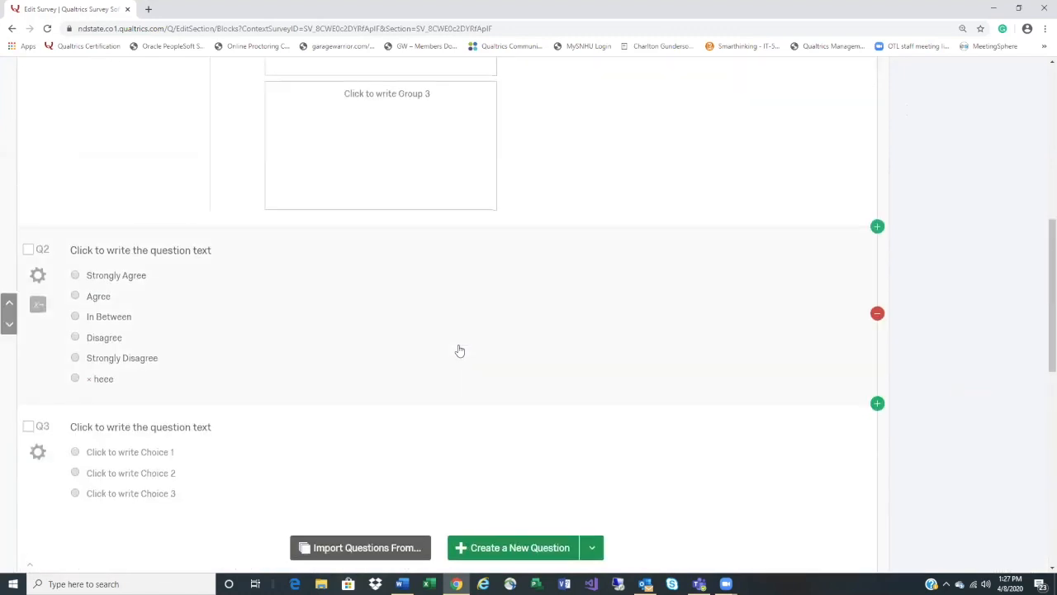
scroll(460, 351, "down", 4)
scroll(461, 351, "up", 1)
scroll(460, 351, "down", 2)
scroll(460, 350, "up", 9)
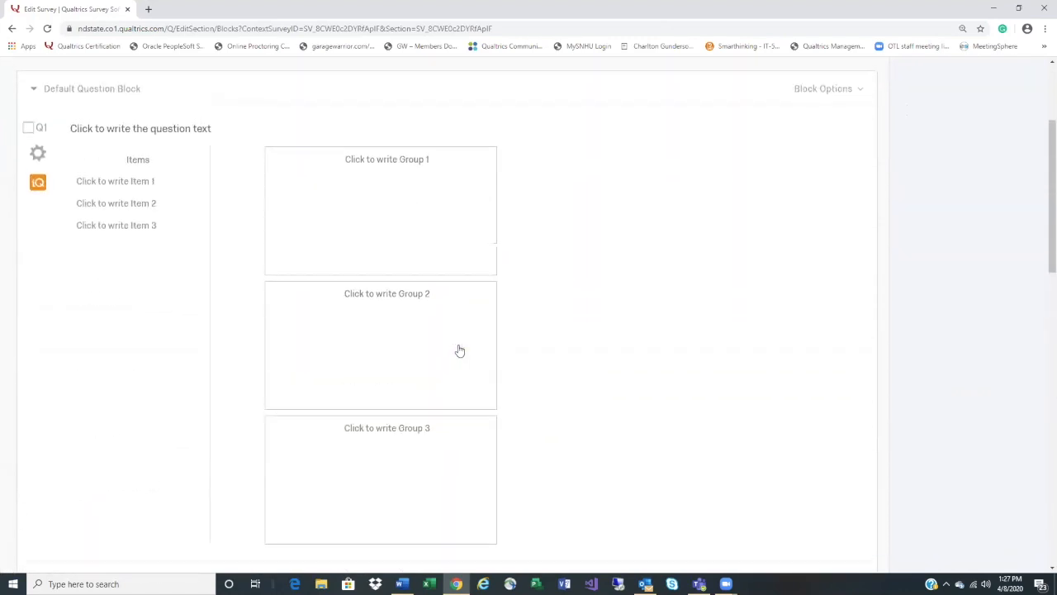
scroll(460, 351, "up", 3)
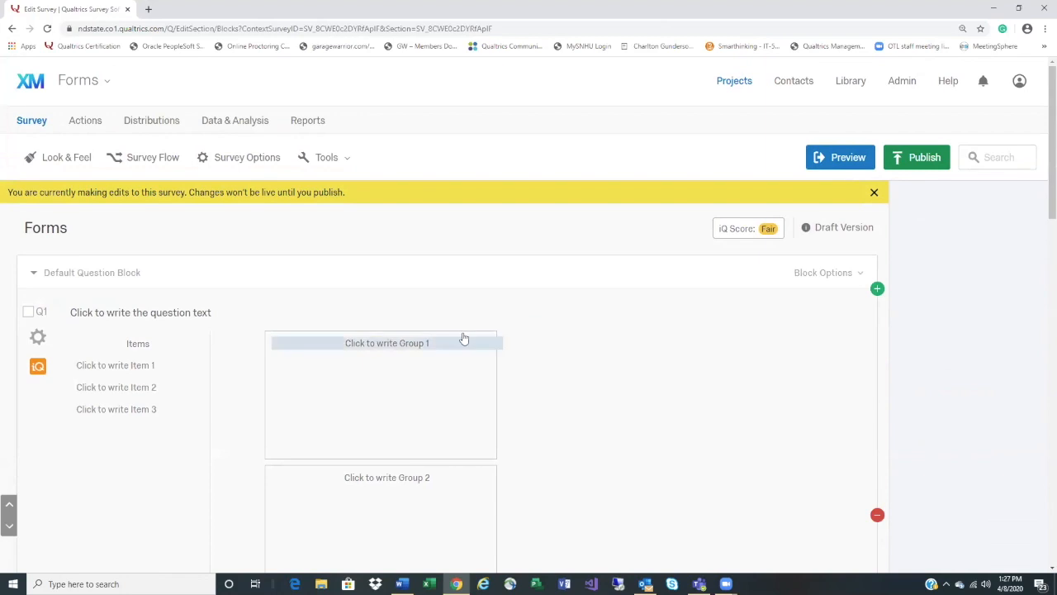
Open Reports and bring up the Q5#1 bar chart of the three statements
left_click(305, 129)
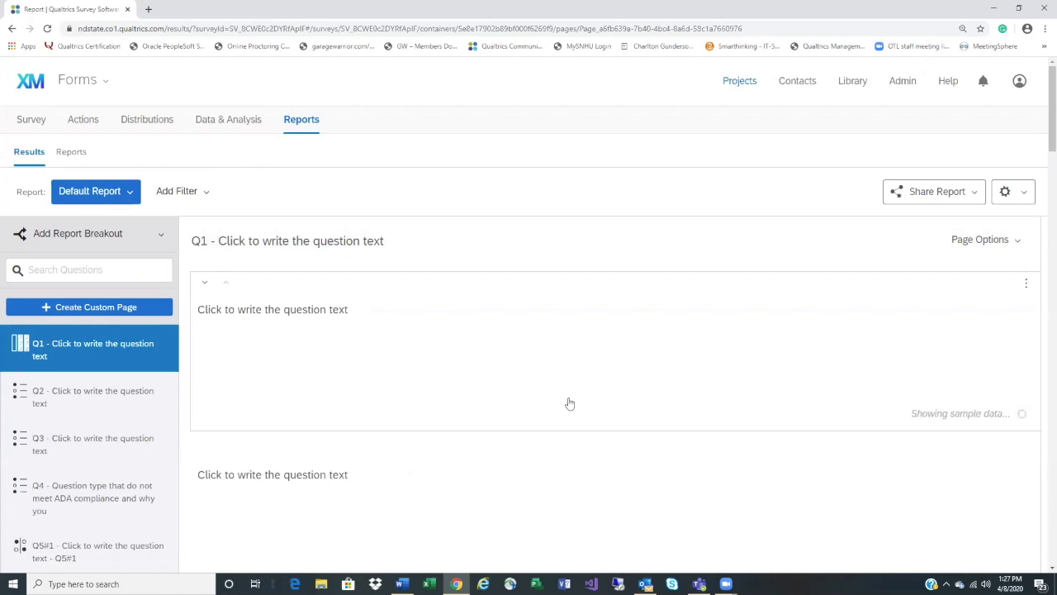
scroll(570, 403, "down", 3)
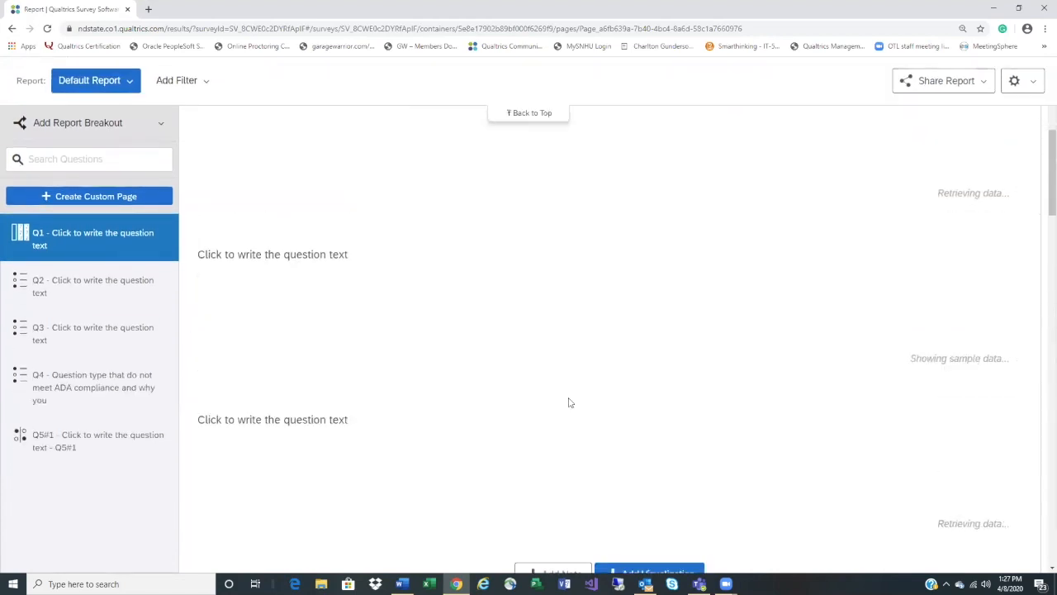
scroll(569, 403, "down", 8)
scroll(569, 403, "down", 6)
scroll(569, 403, "down", 3)
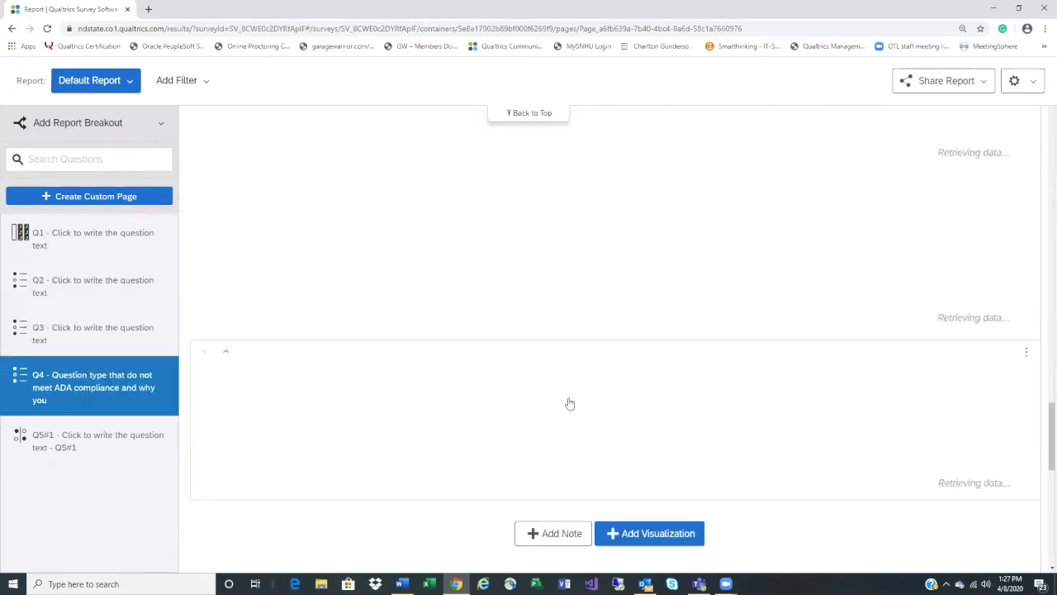
scroll(559, 434, "down", 3)
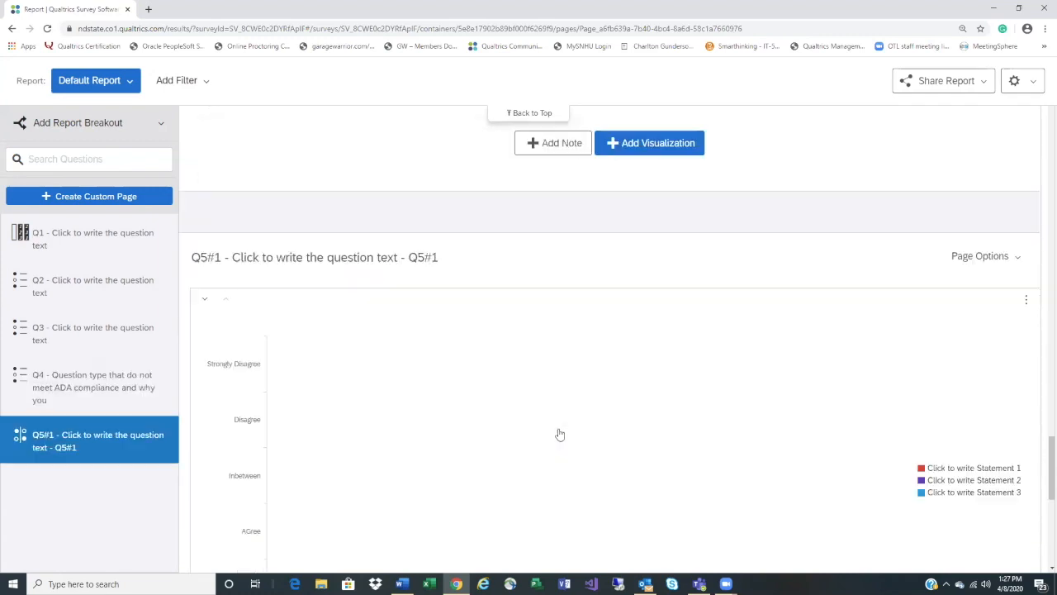
mouse_move(545, 440)
scroll(545, 441, "down", 1)
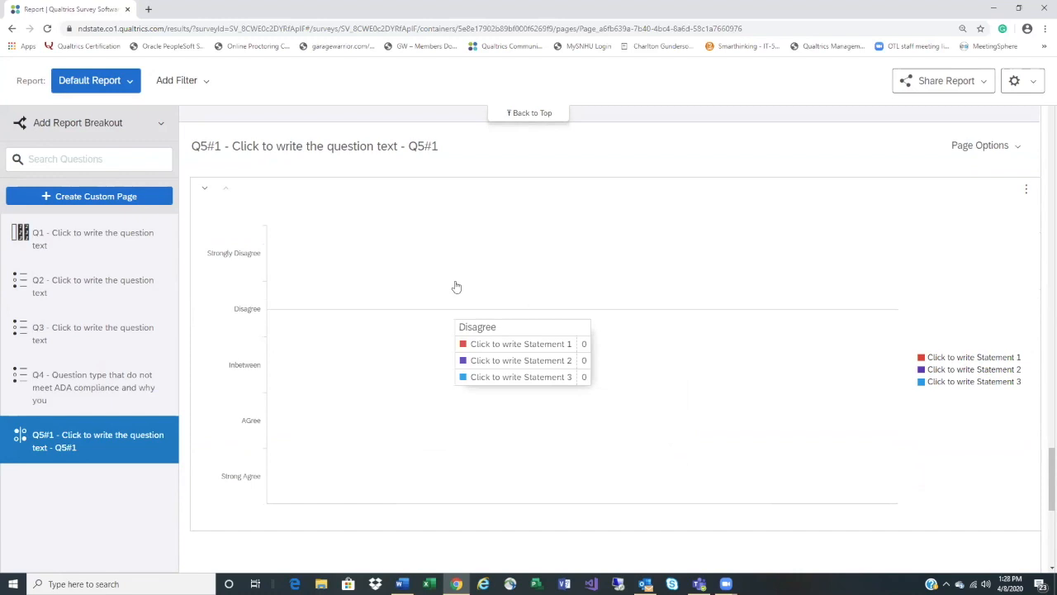
left_click(610, 308)
Make the Q5#1 chart stacked bars and transpose it so statements form the axis
scroll(966, 470, "down", 1)
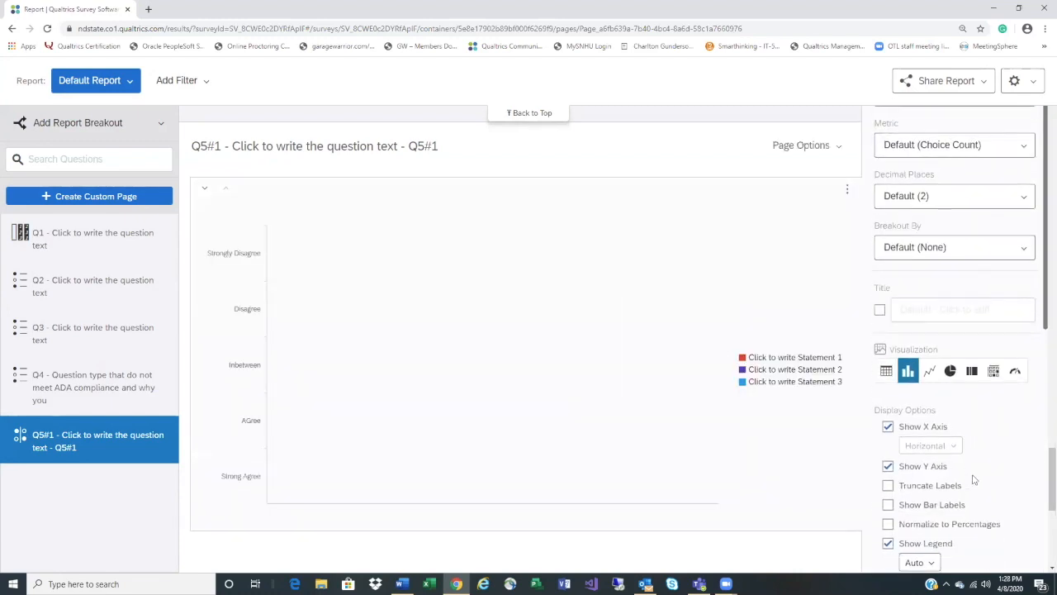
scroll(977, 473, "down", 3)
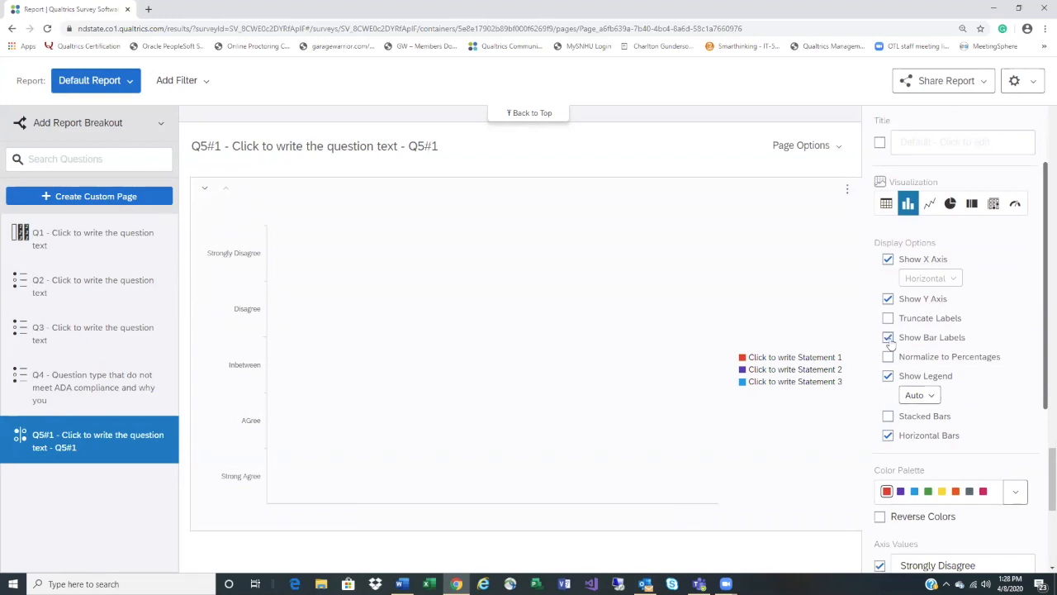
left_click(890, 417)
scroll(990, 413, "down", 5)
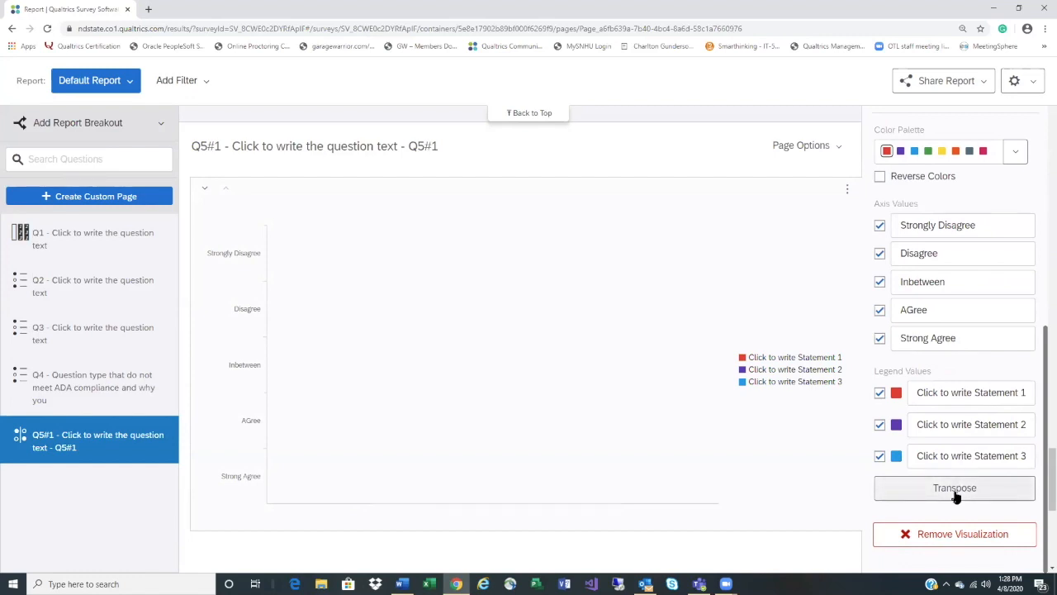
left_click(956, 495)
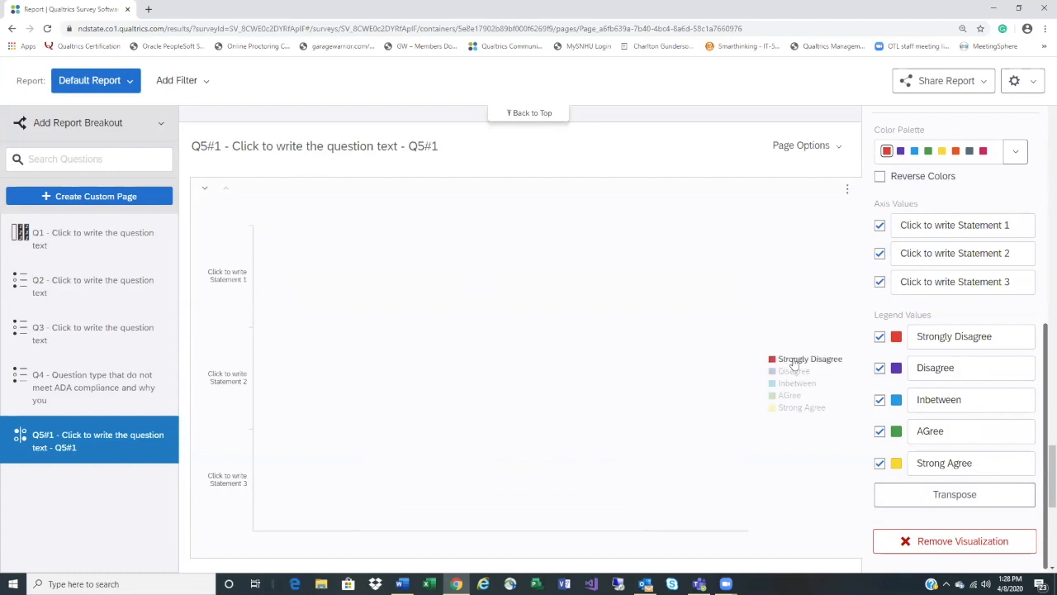
scroll(673, 310, "down", 2)
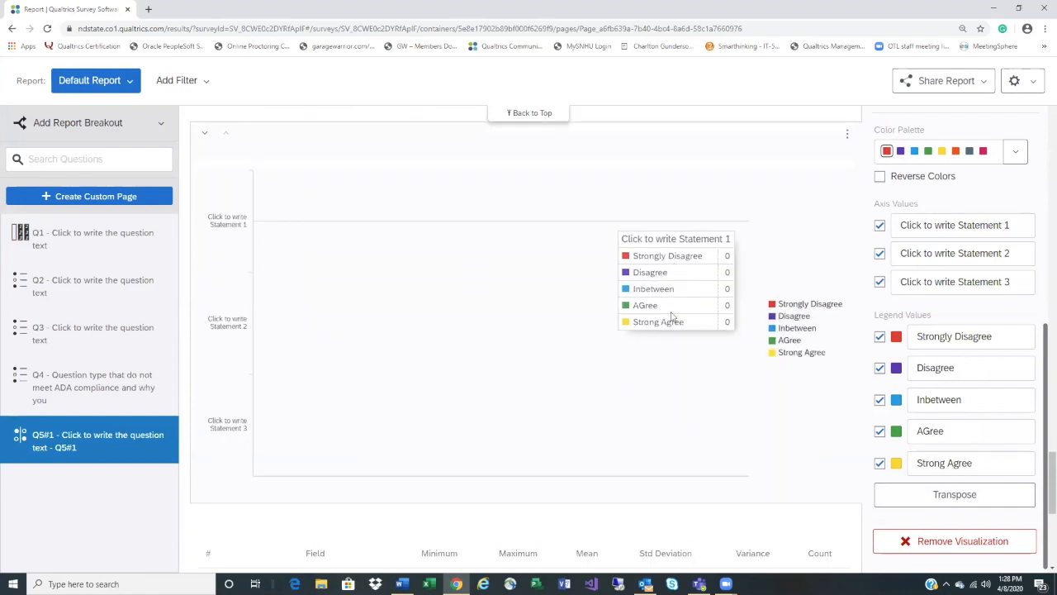
scroll(673, 316, "down", 3)
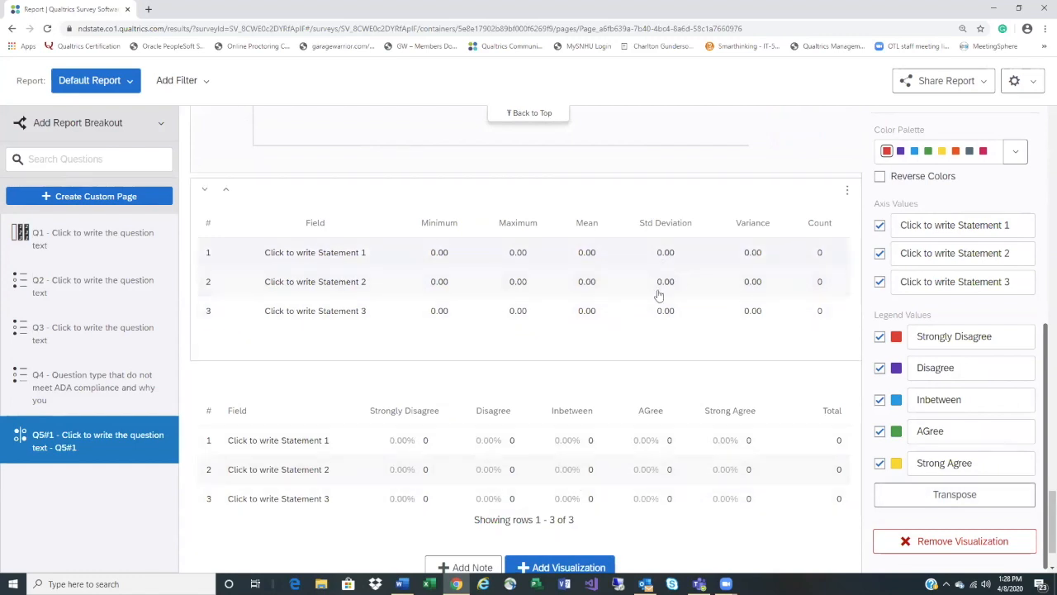
scroll(693, 506, "down", 1)
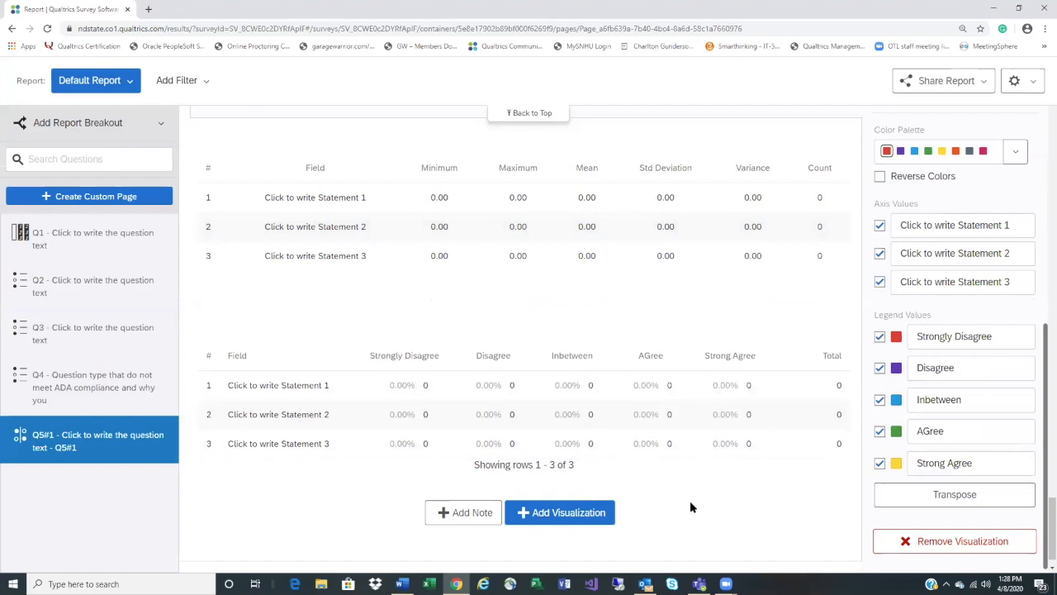
scroll(689, 501, "up", 8)
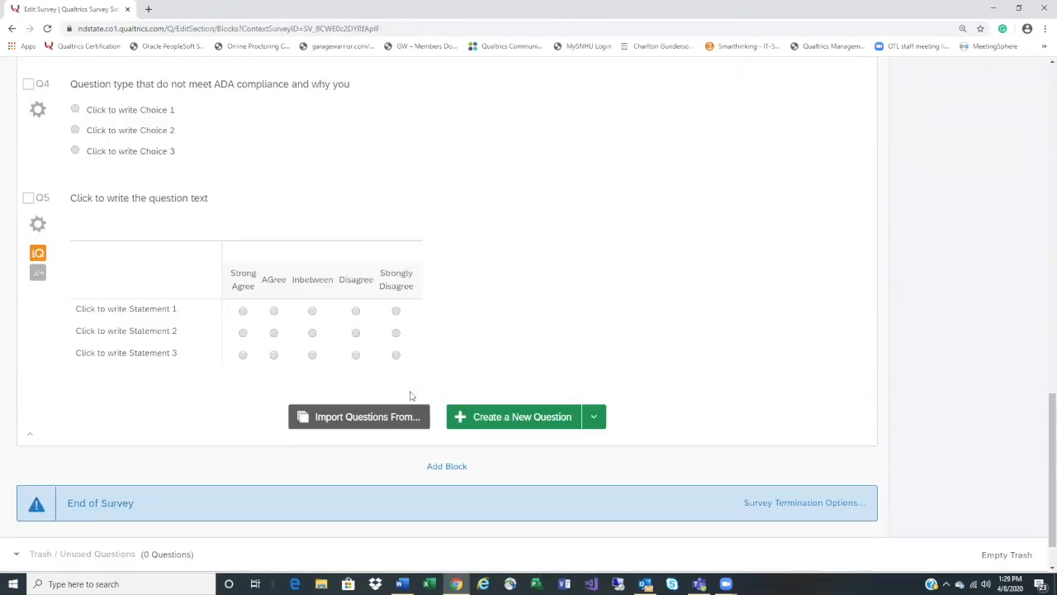
scroll(410, 396, "up", 2)
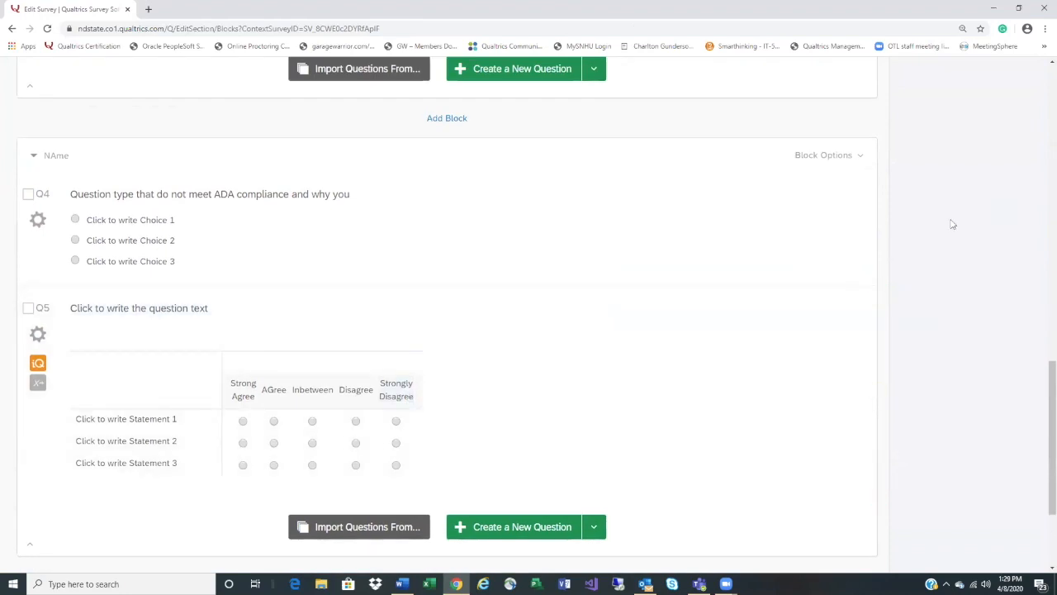
Insert an Essay Text Box text-entry question Q6 below the ADA question Q4
mouse_move(878, 285)
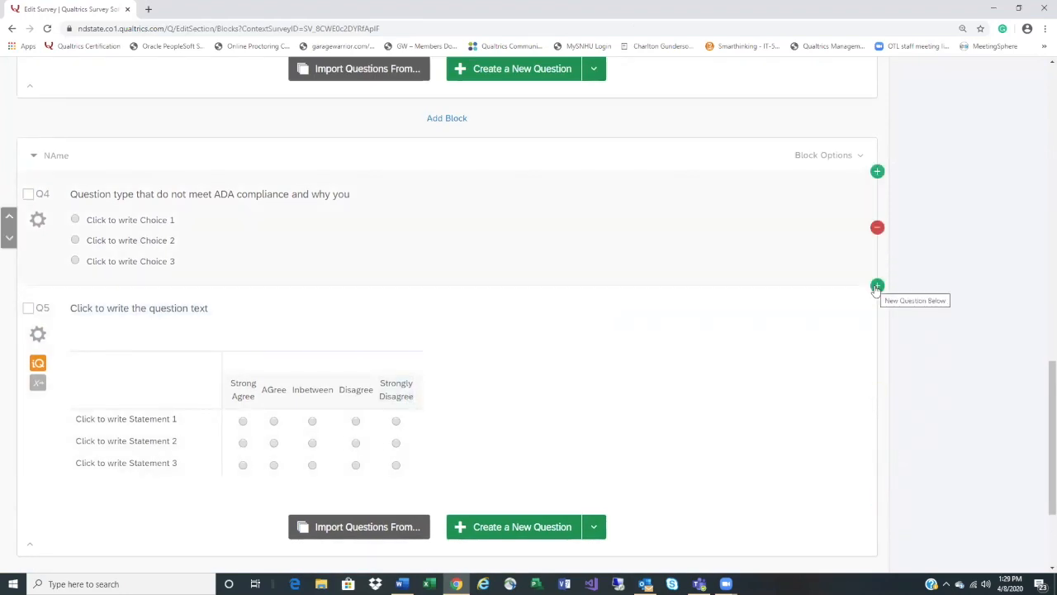
left_click(877, 285)
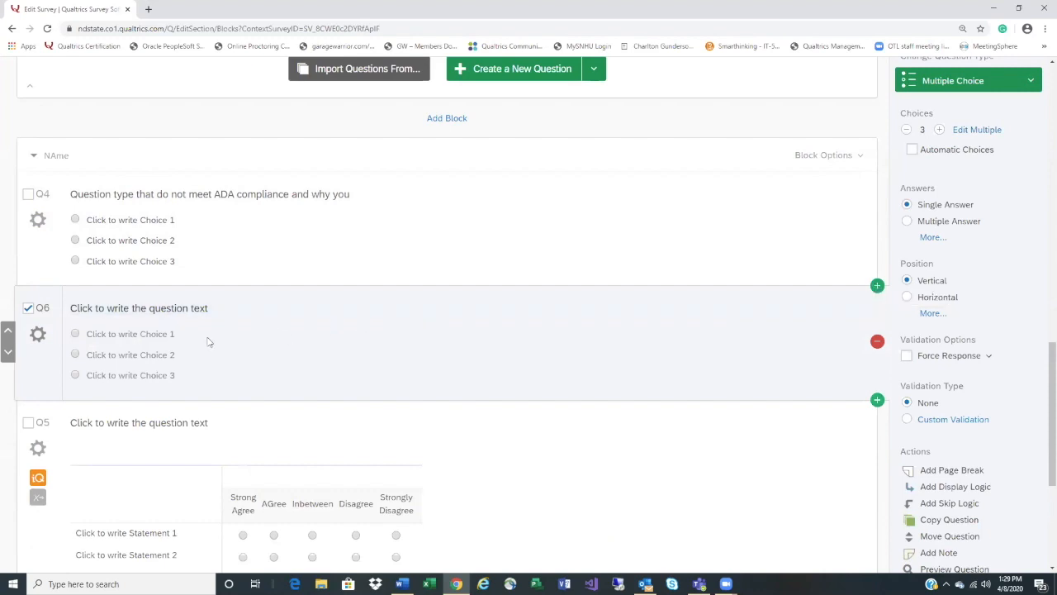
left_click(962, 80)
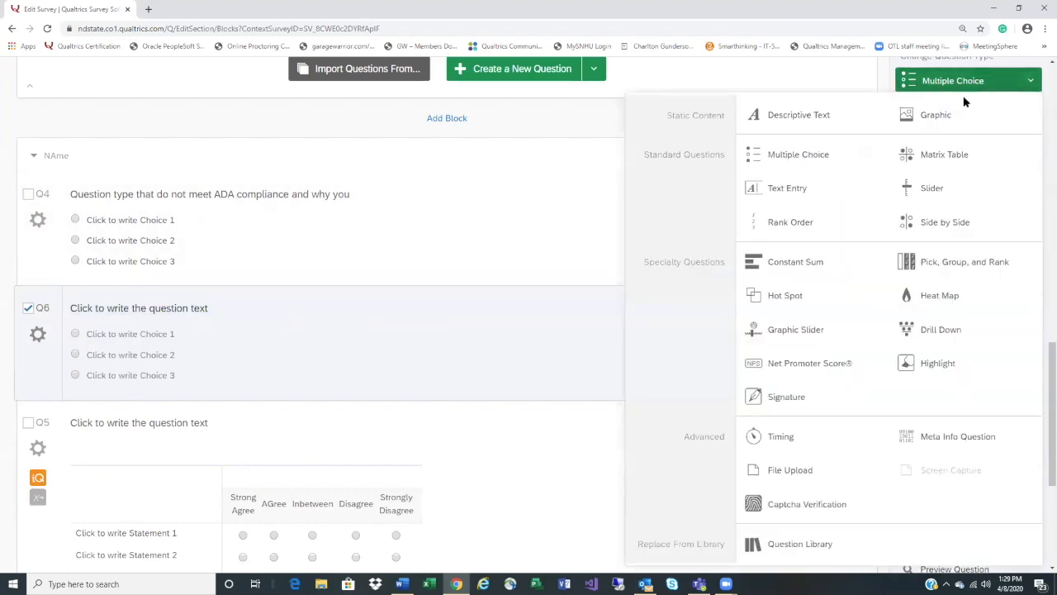
left_click(849, 190)
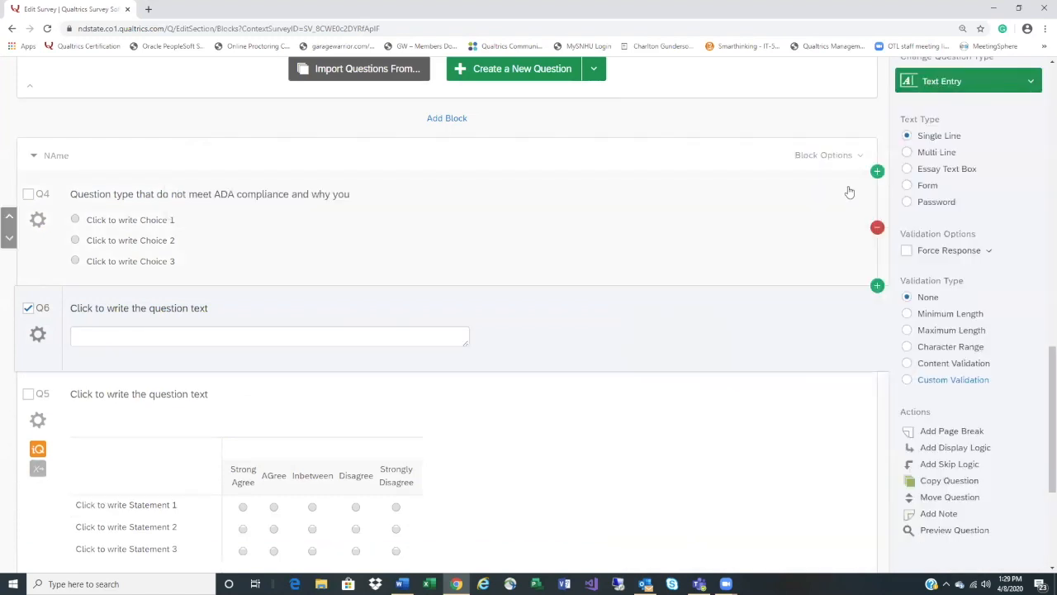
left_click(908, 170)
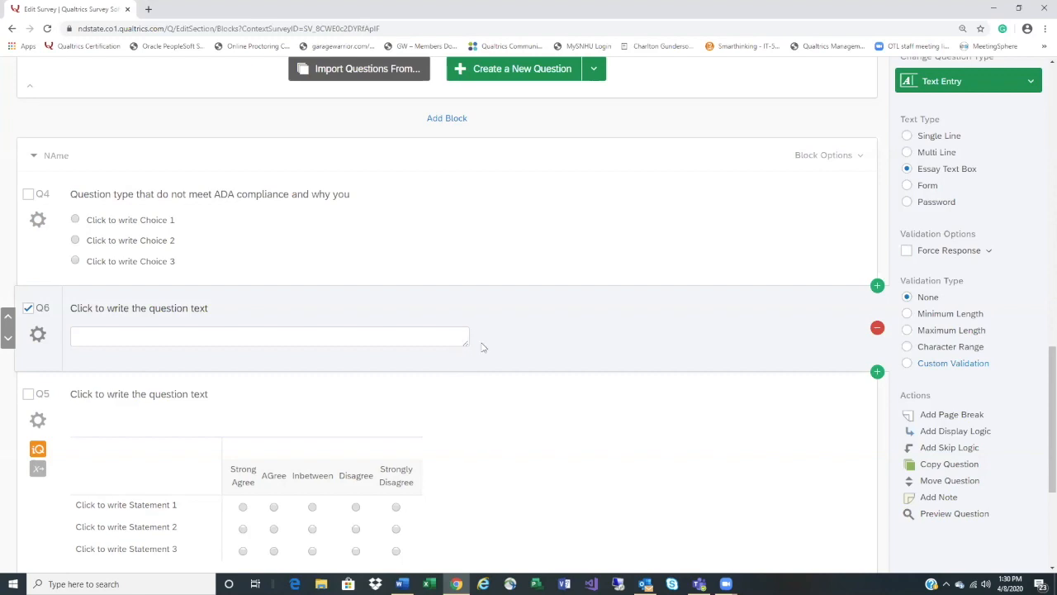
left_click(27, 310)
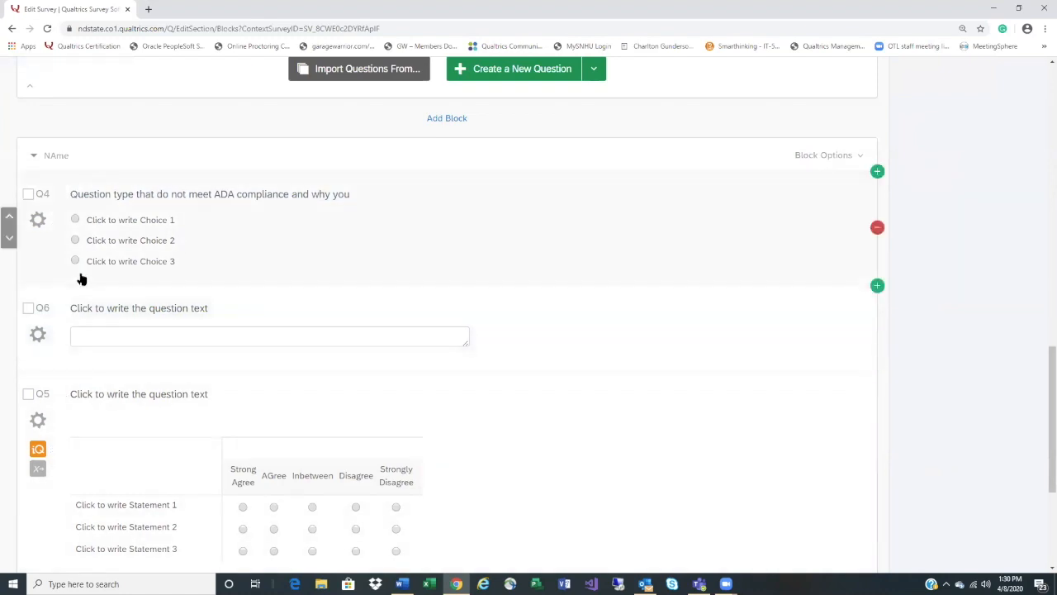
Renumber all questions with Sequential Numbering from Tools > Auto-Number Questions
scroll(75, 272, "up", 1)
scroll(56, 241, "up", 5)
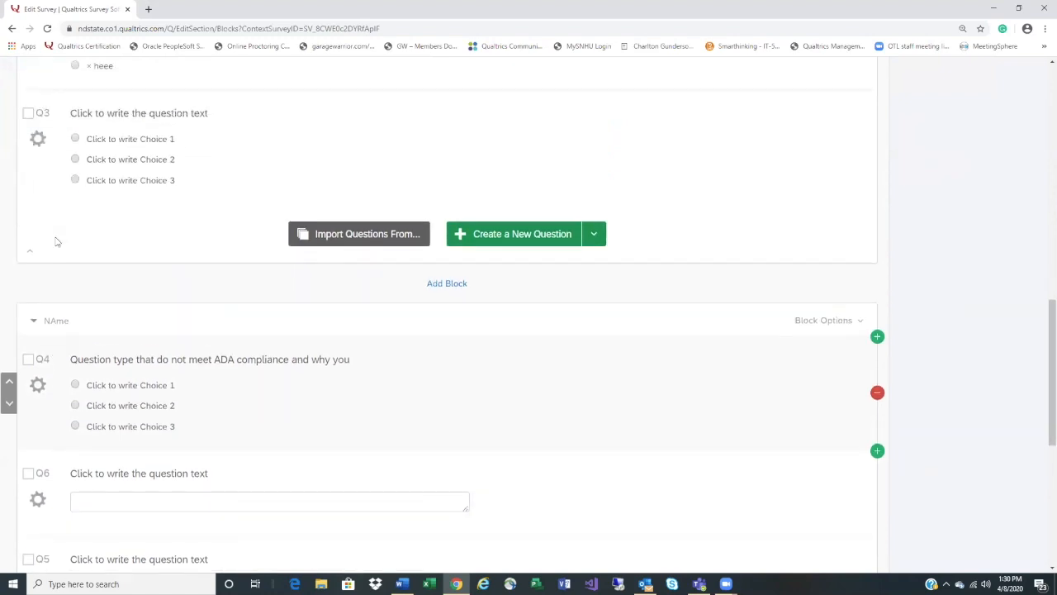
scroll(56, 241, "up", 10)
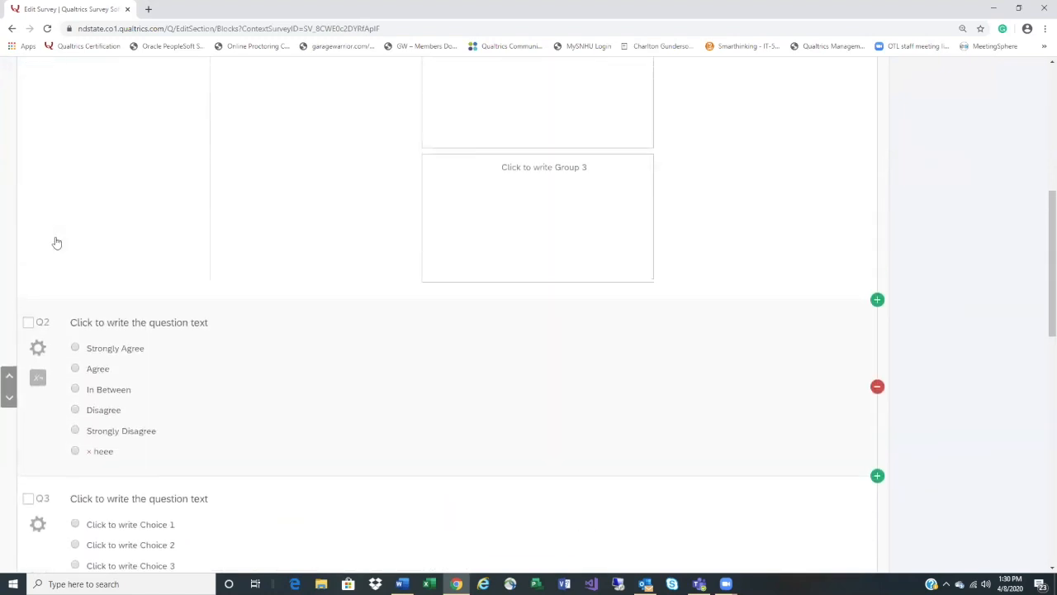
scroll(56, 241, "up", 1)
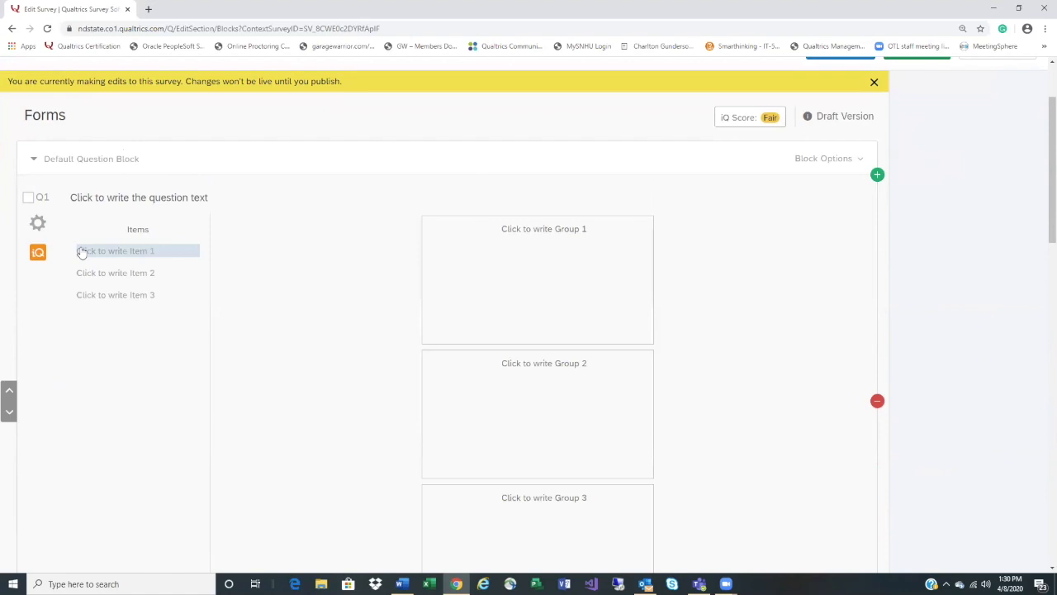
scroll(297, 273, "up", 1)
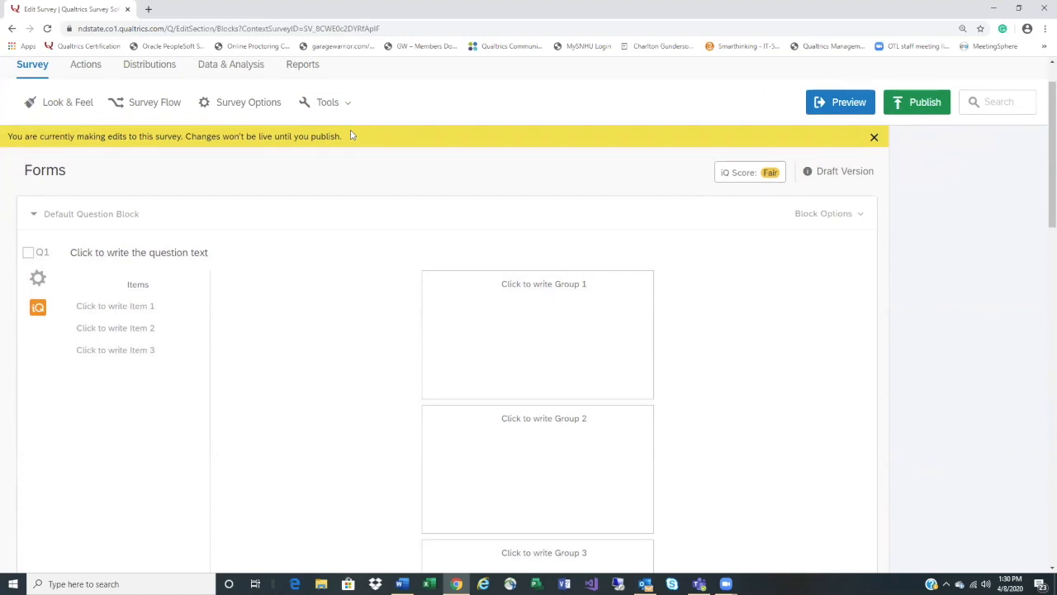
left_click(338, 112)
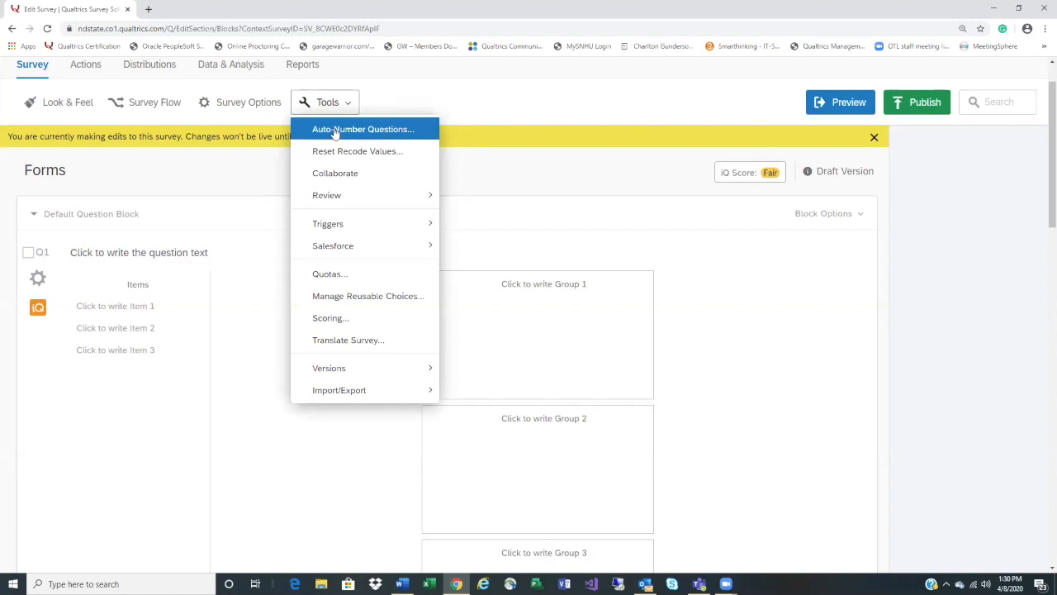
left_click(334, 132)
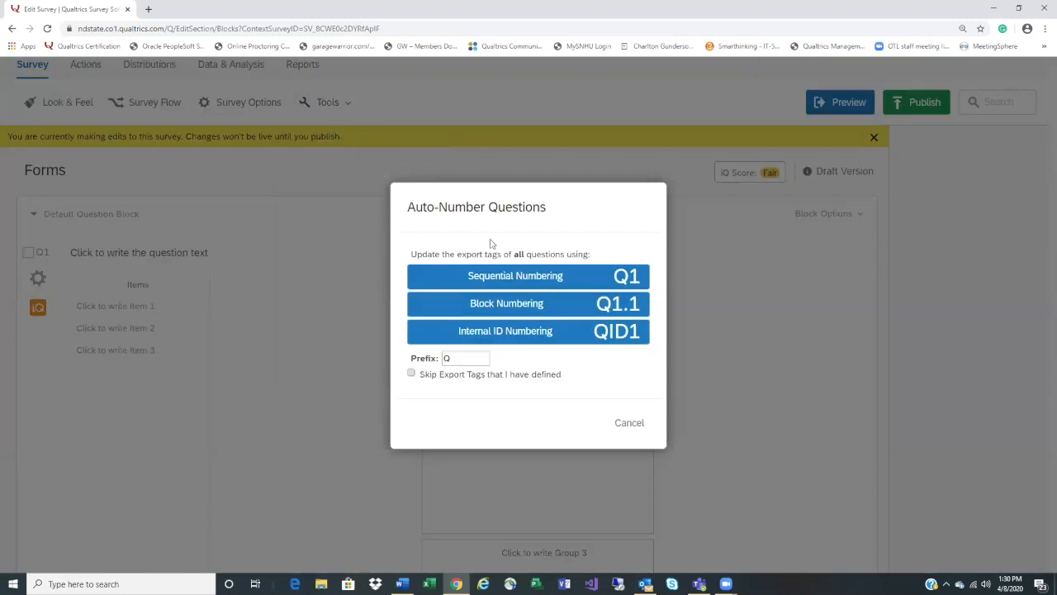
left_click(522, 286)
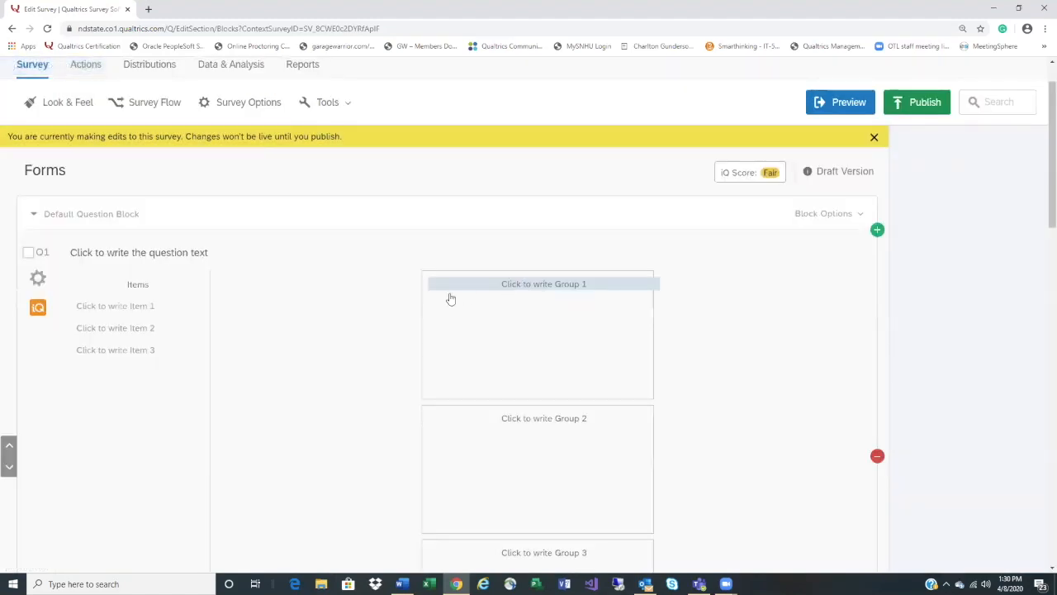
scroll(282, 340, "down", 4)
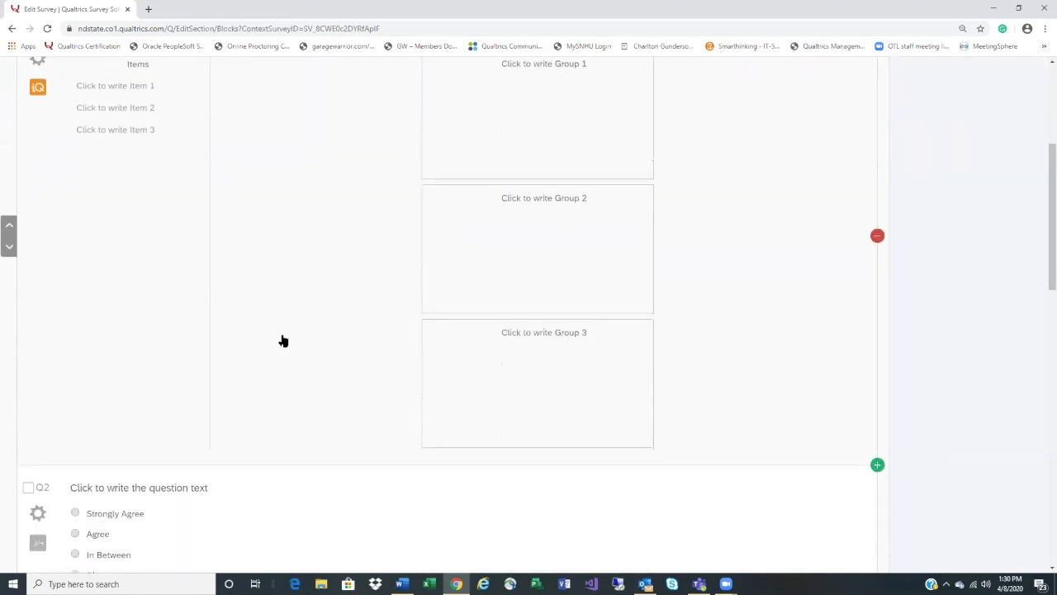
scroll(282, 340, "down", 5)
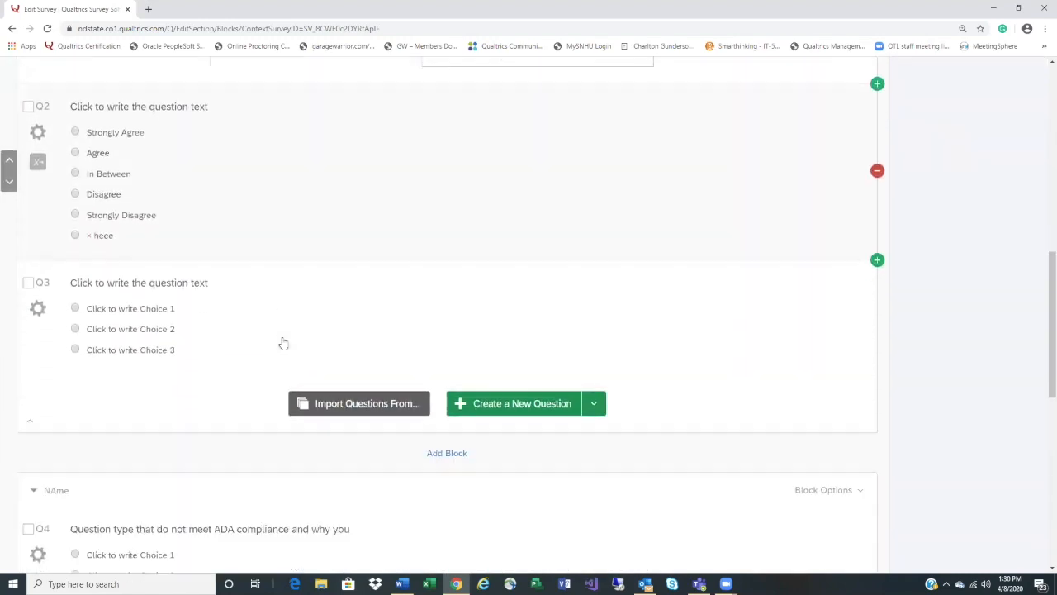
scroll(283, 342, "down", 6)
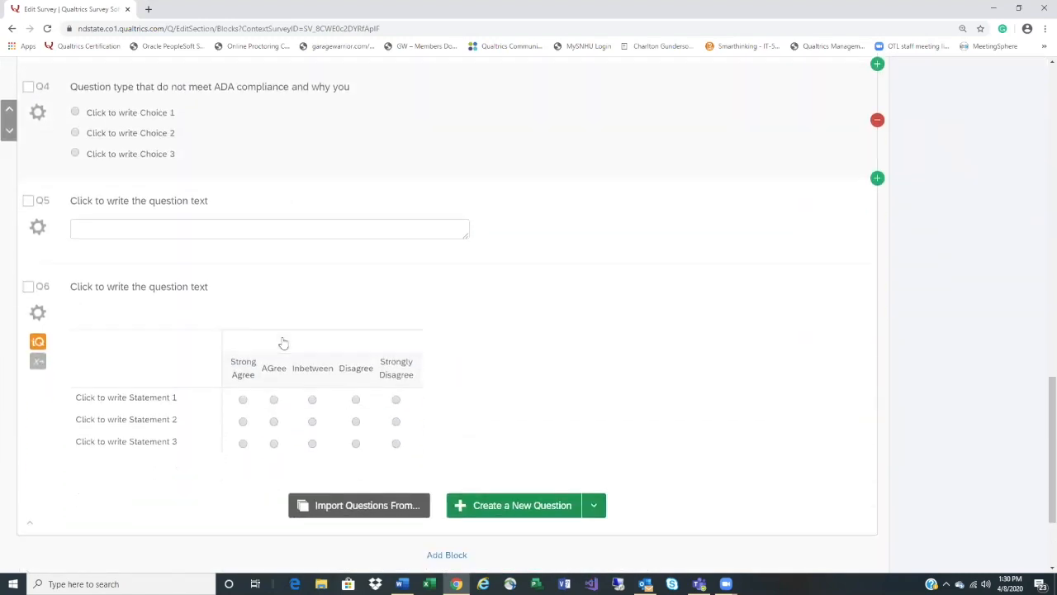
scroll(282, 343, "up", 13)
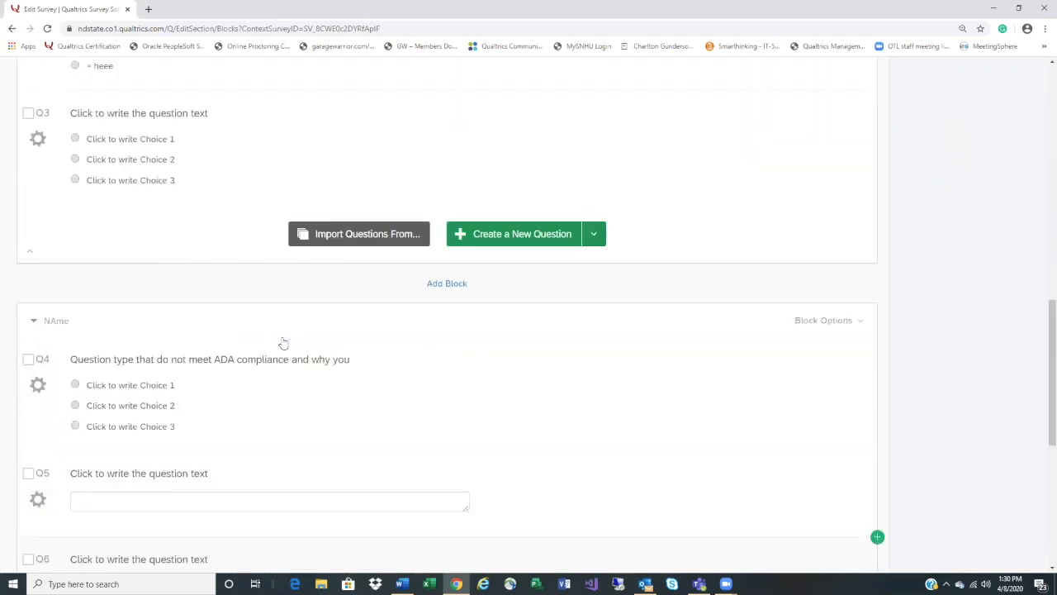
scroll(283, 343, "up", 6)
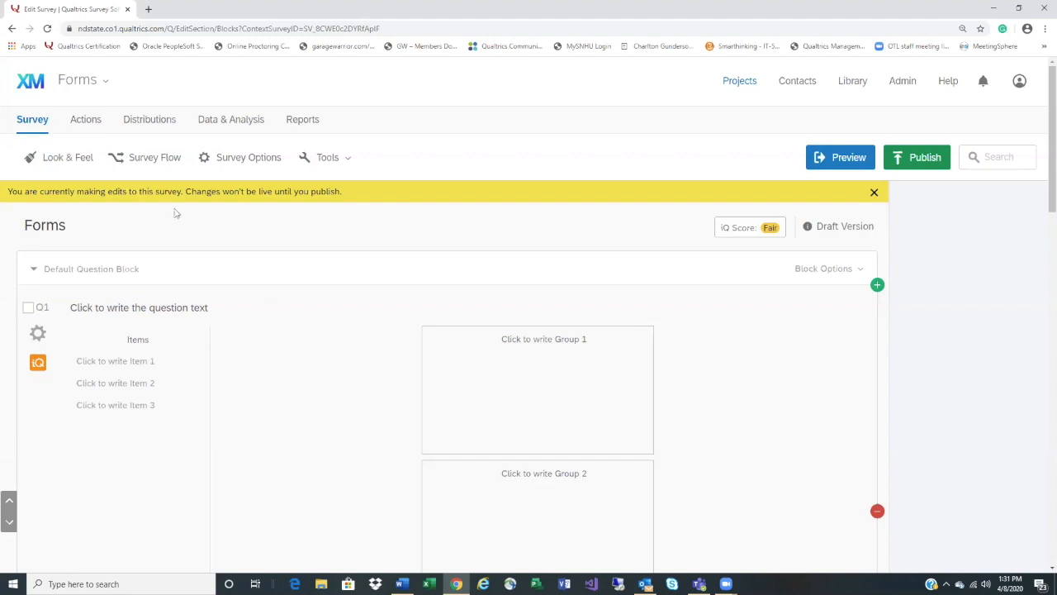
On the Actions page, add a new action triggered by the Survey Response event
left_click(91, 122)
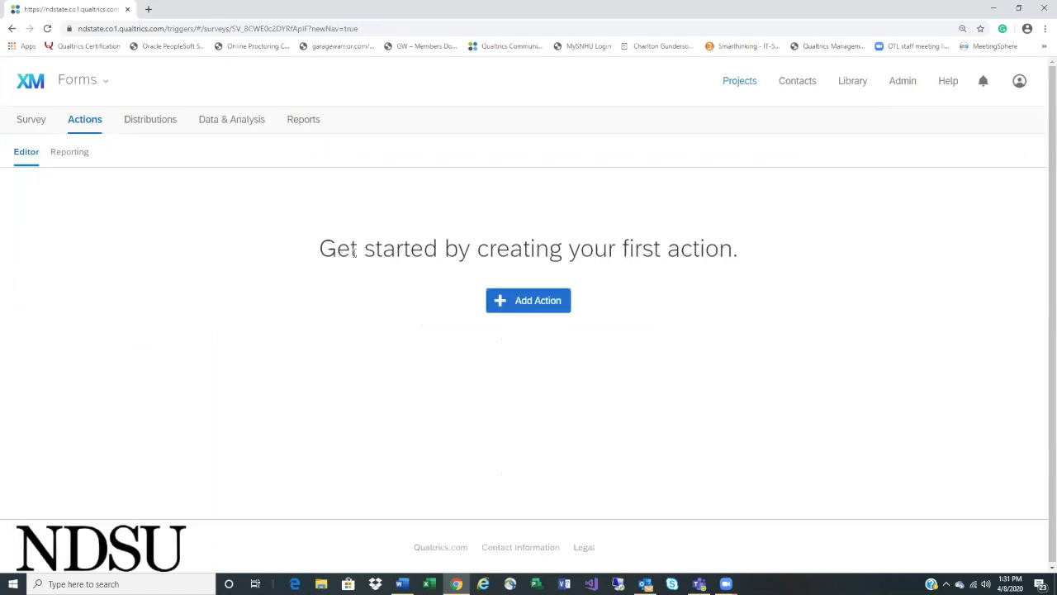
left_click(537, 307)
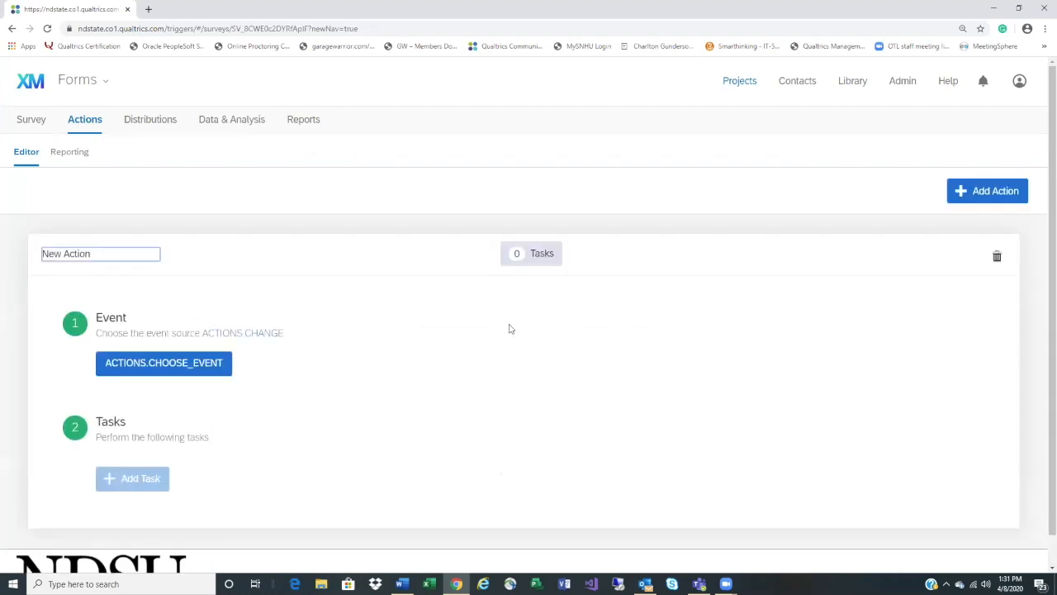
left_click(196, 368)
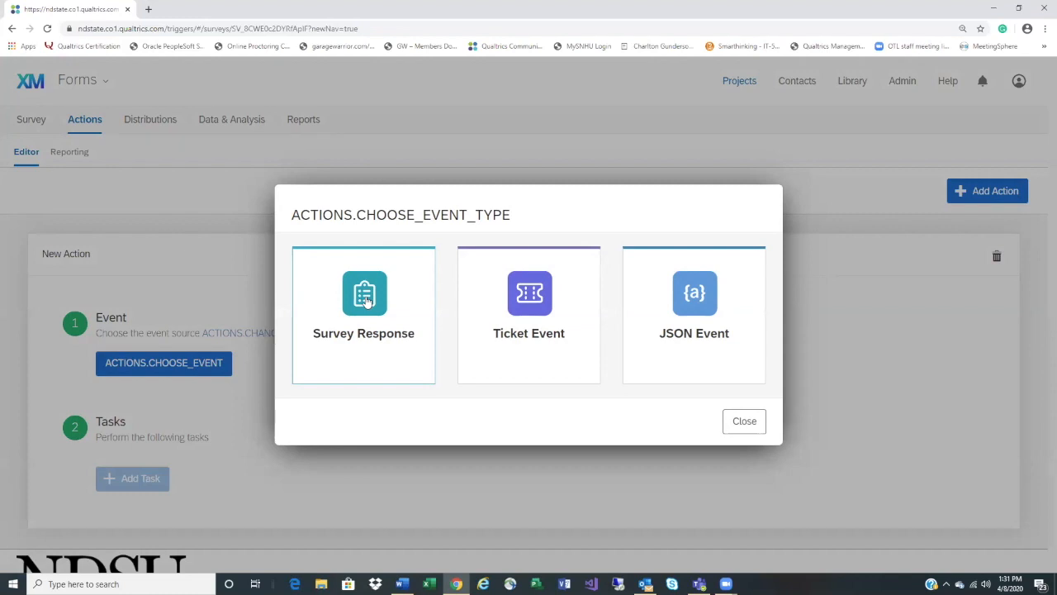
left_click(368, 301)
scroll(549, 442, "down", 1)
scroll(549, 442, "down", 1)
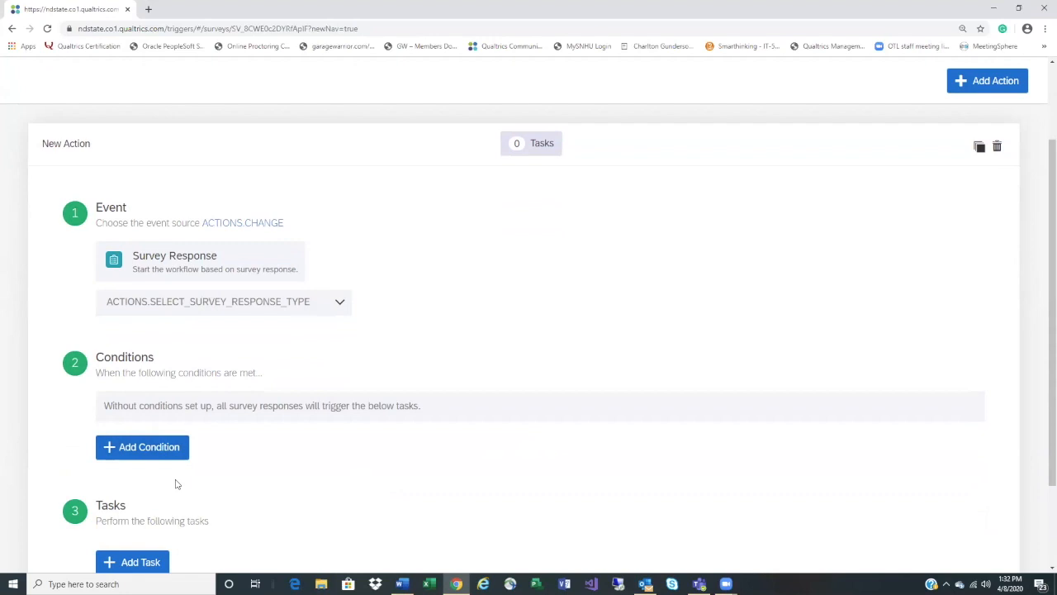
Add a new condition row to the action and make it a Question condition
left_click(175, 446)
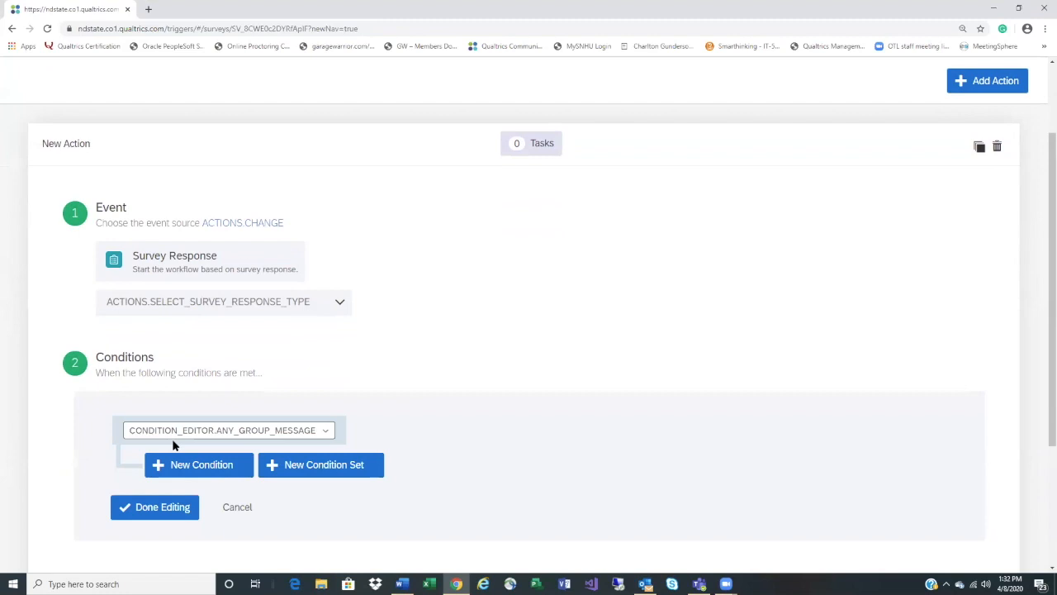
left_click(277, 429)
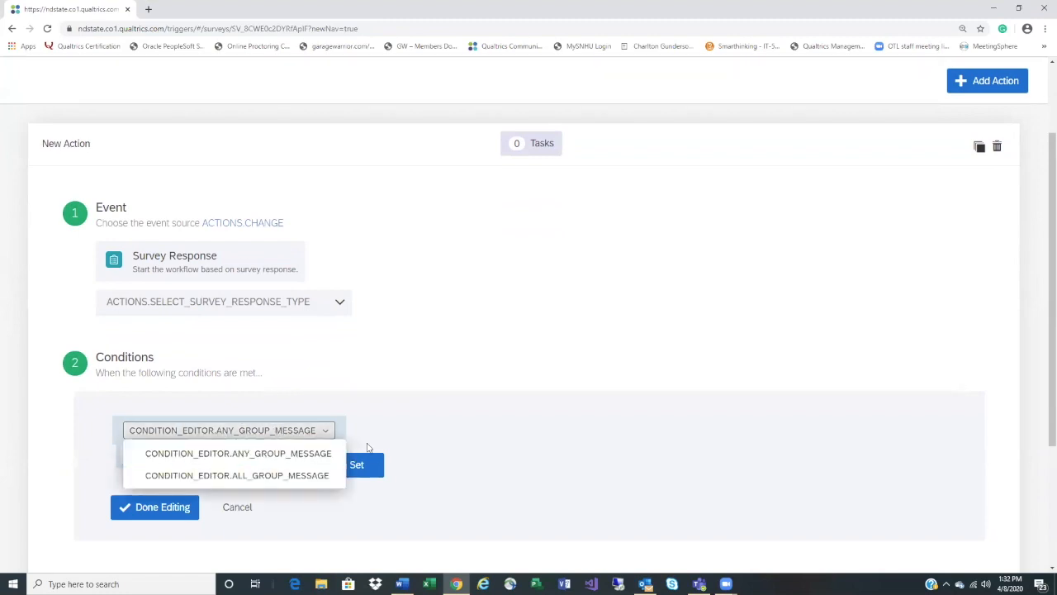
left_click(243, 465)
left_click(245, 473)
left_click(245, 476)
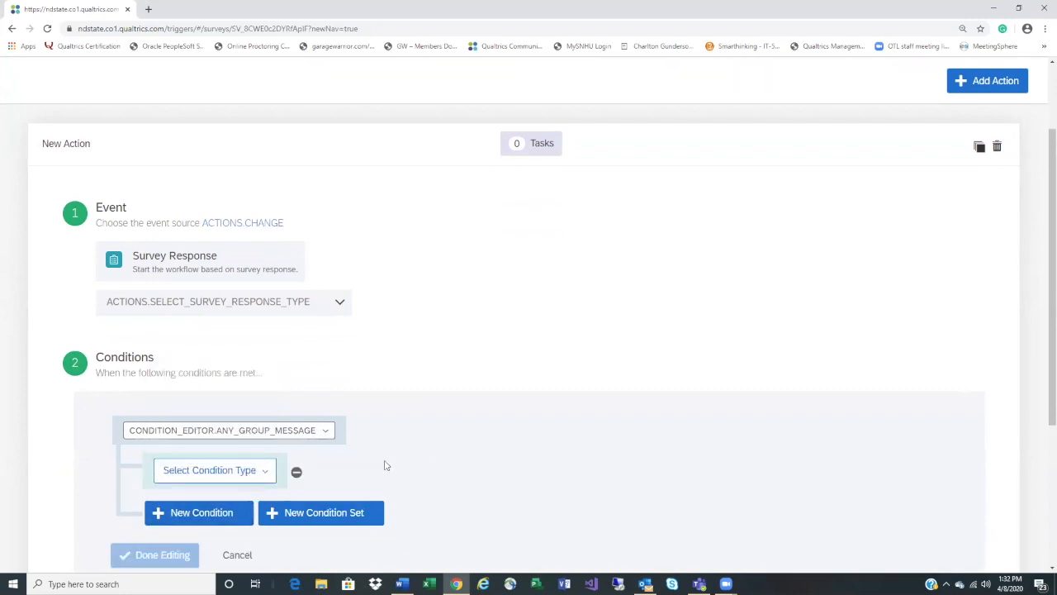
left_click(247, 476)
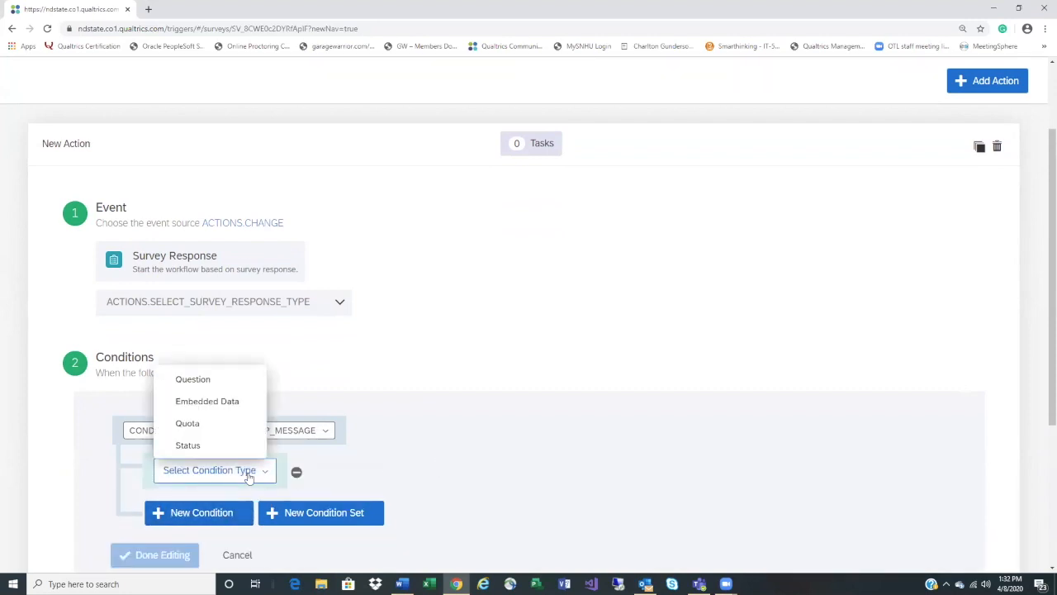
left_click(217, 376)
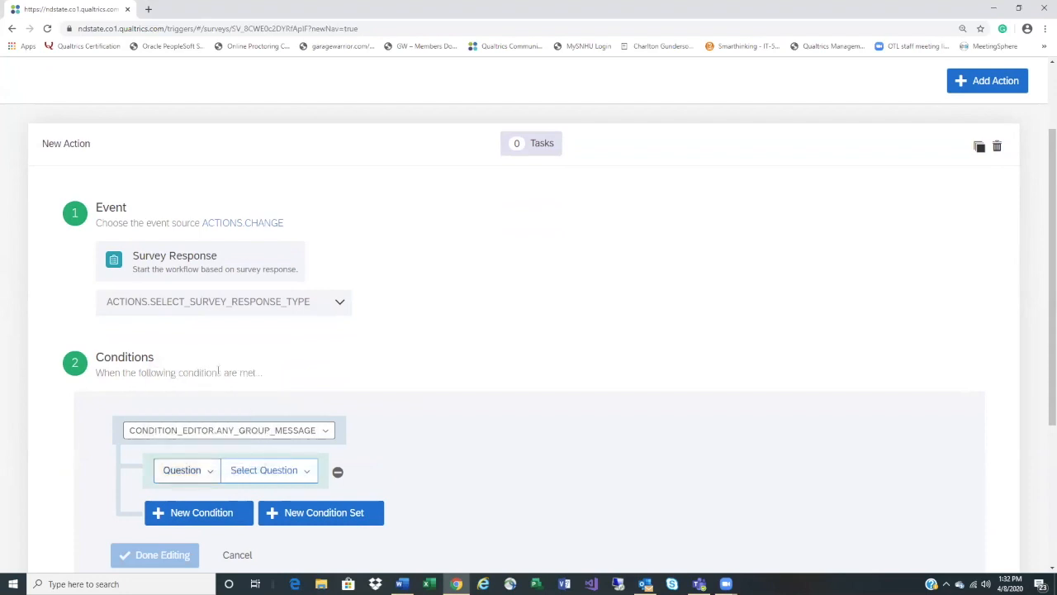
Try Q1, Q5 and Q6 as the condition's question, checking their answer choices
left_click(291, 468)
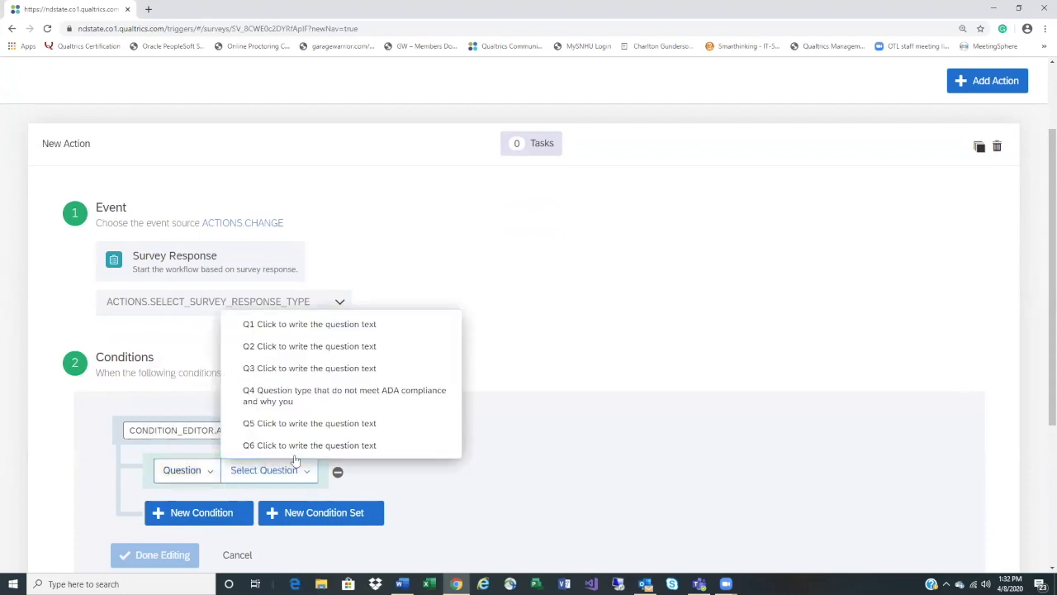
left_click(360, 326)
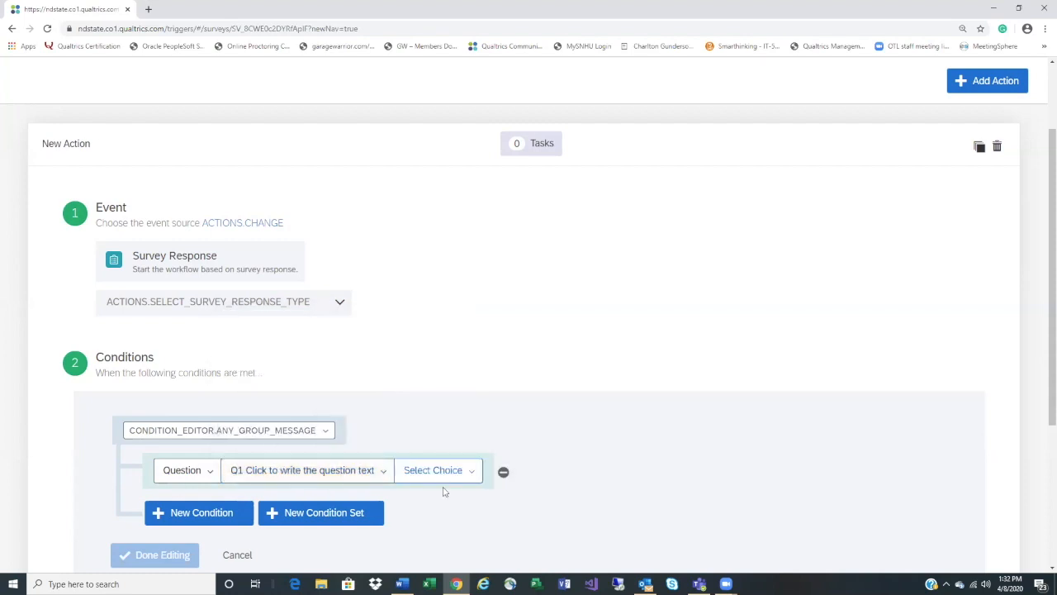
left_click(436, 470)
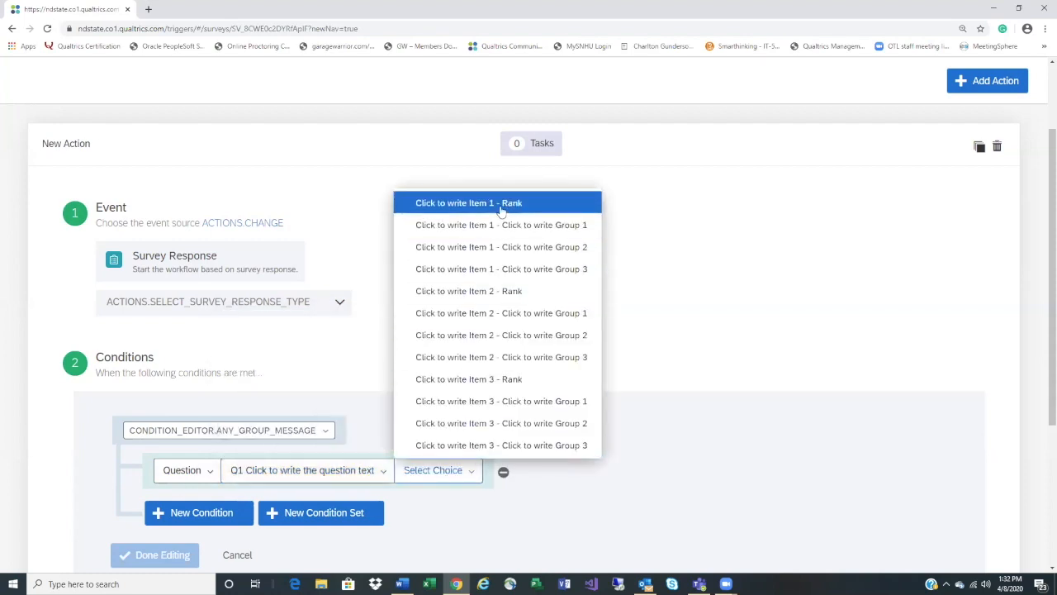
left_click(388, 471)
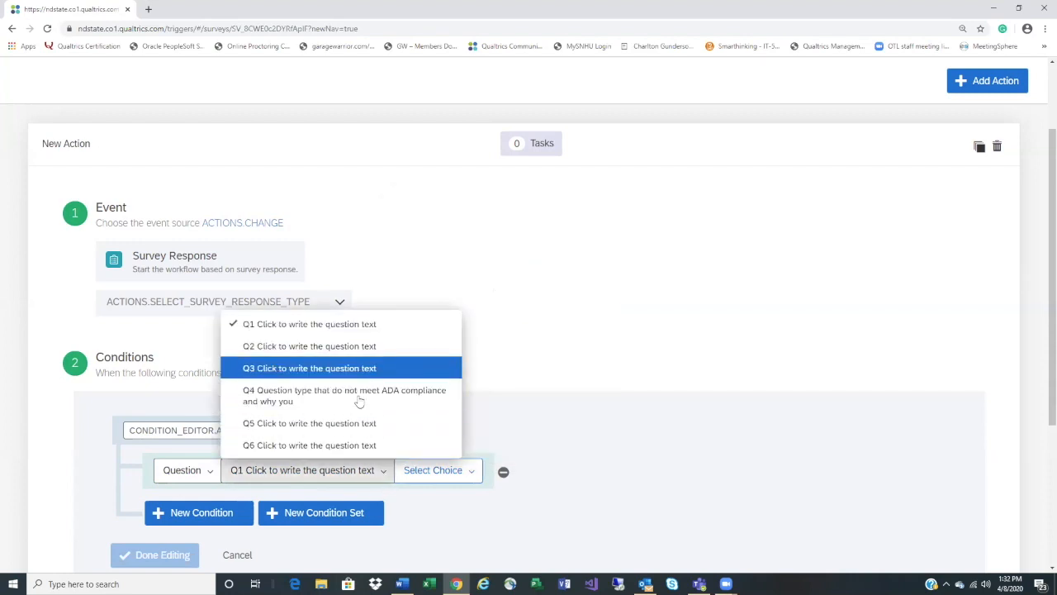
left_click(357, 423)
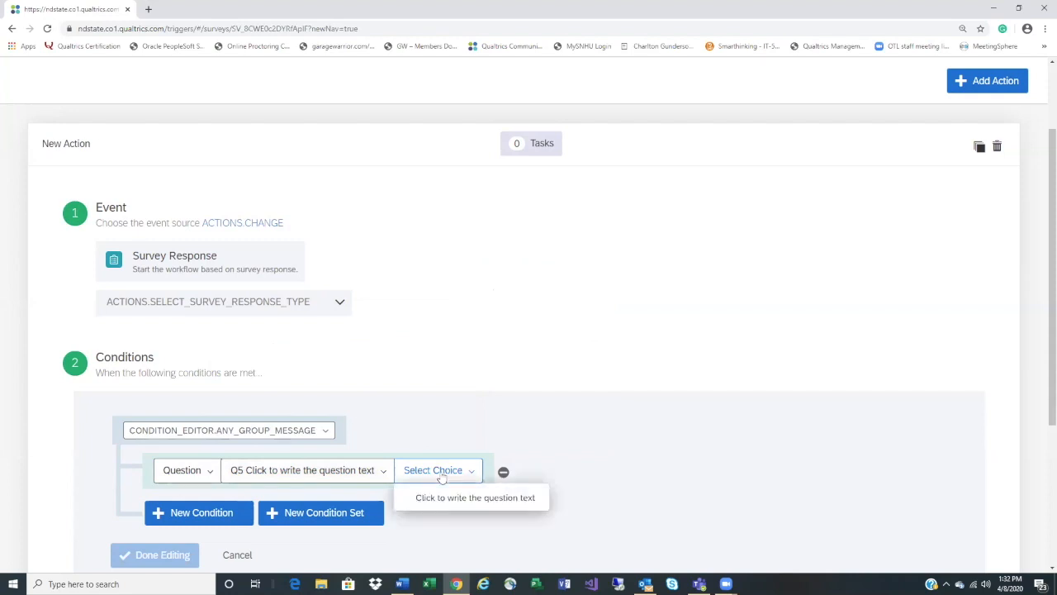
left_click(385, 470)
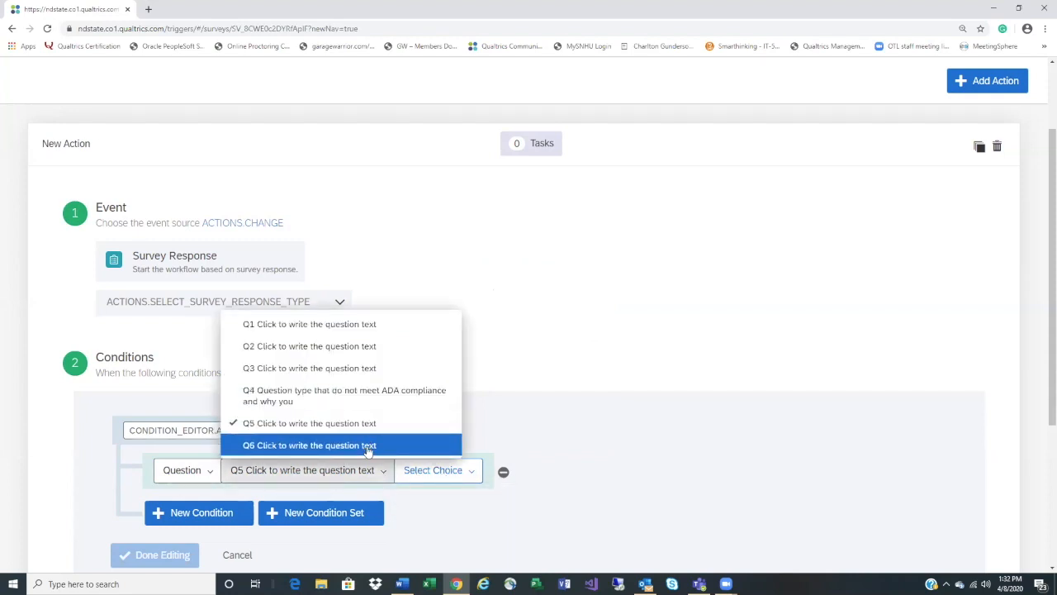
left_click(368, 446)
left_click(442, 481)
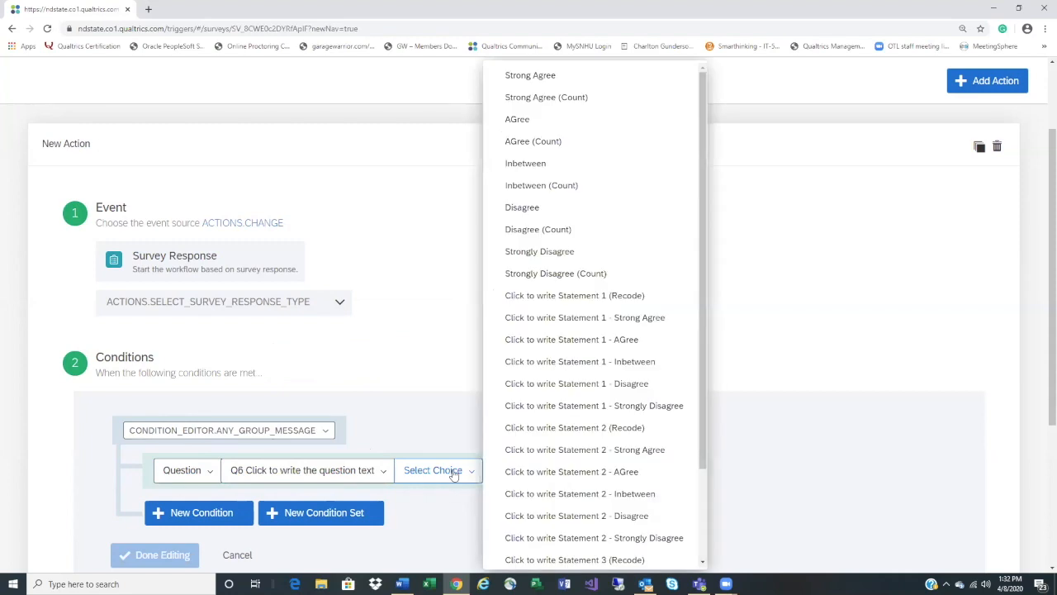
left_click(379, 478)
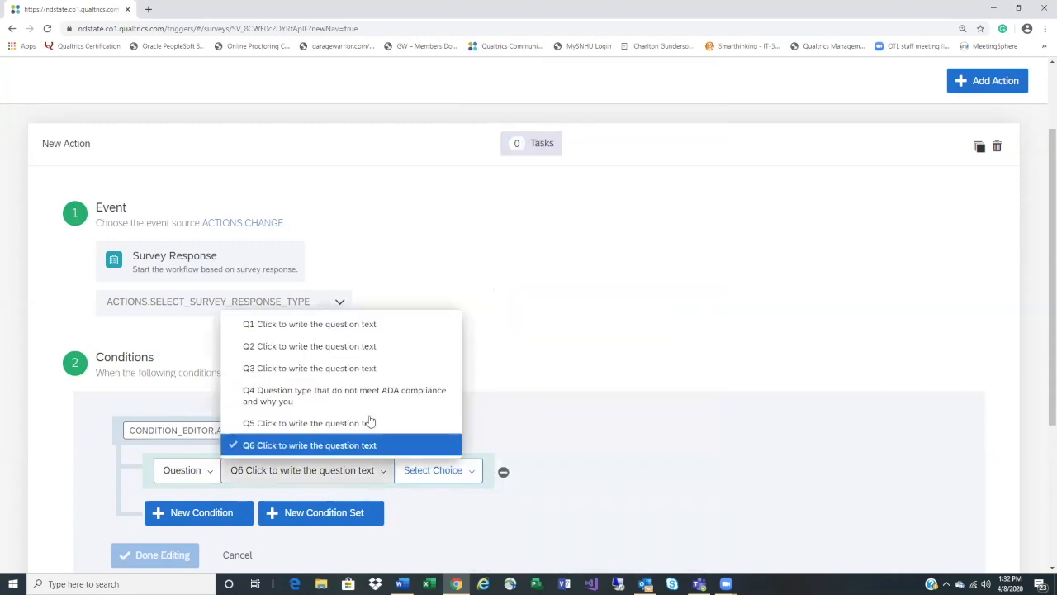
left_click(376, 334)
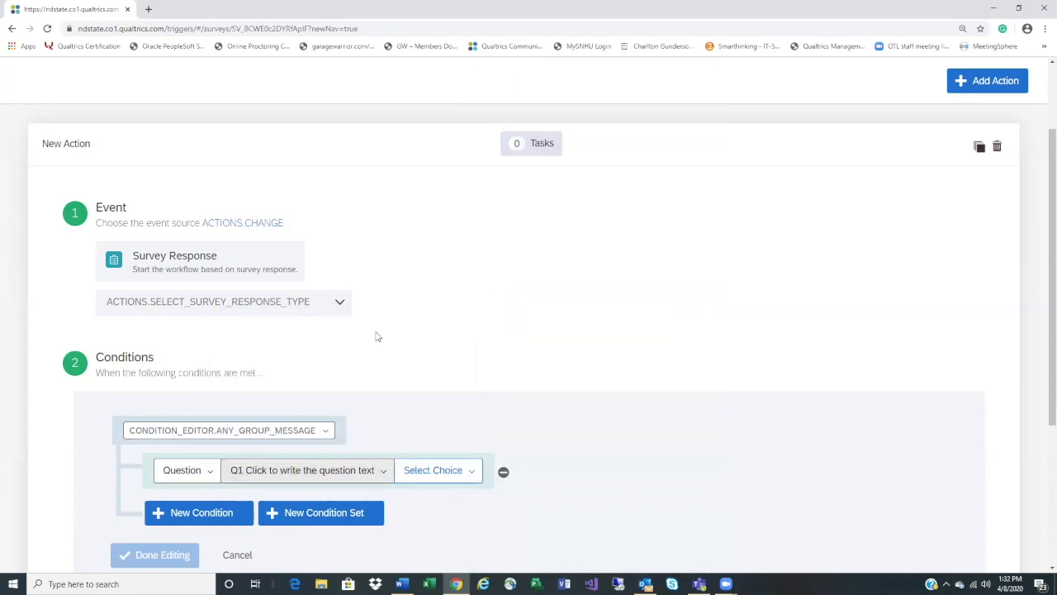
left_click(385, 472)
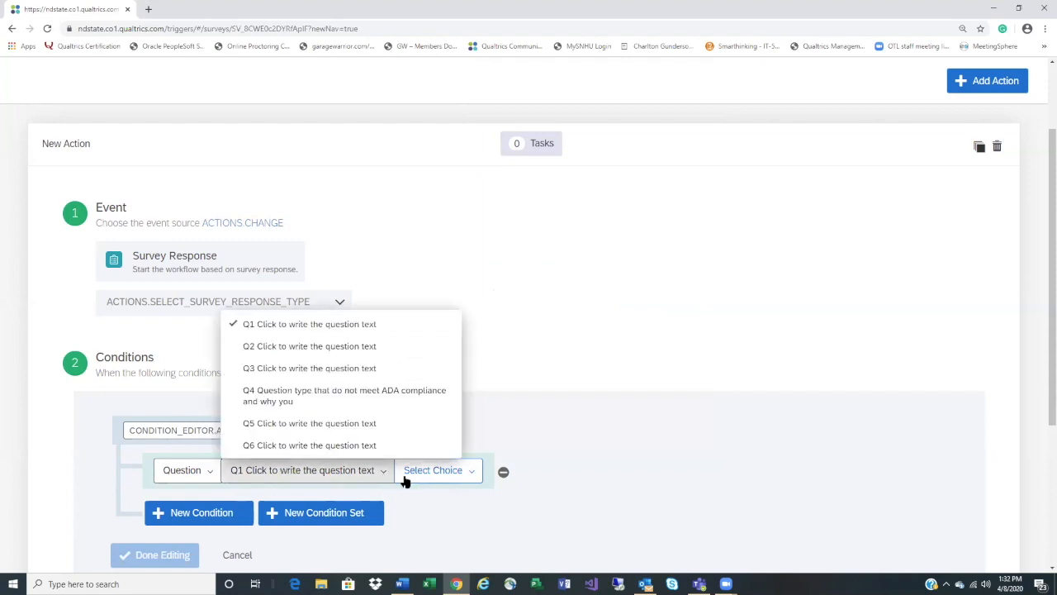
Set the condition to Q2 Strongly Agree is Selected and finish editing
left_click(363, 346)
left_click(415, 475)
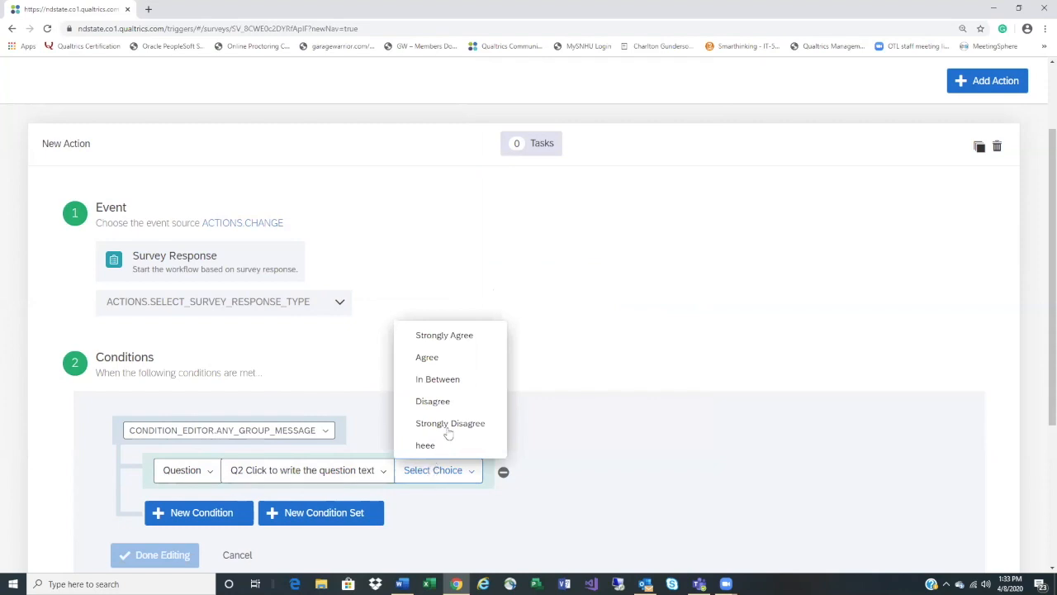
left_click(453, 338)
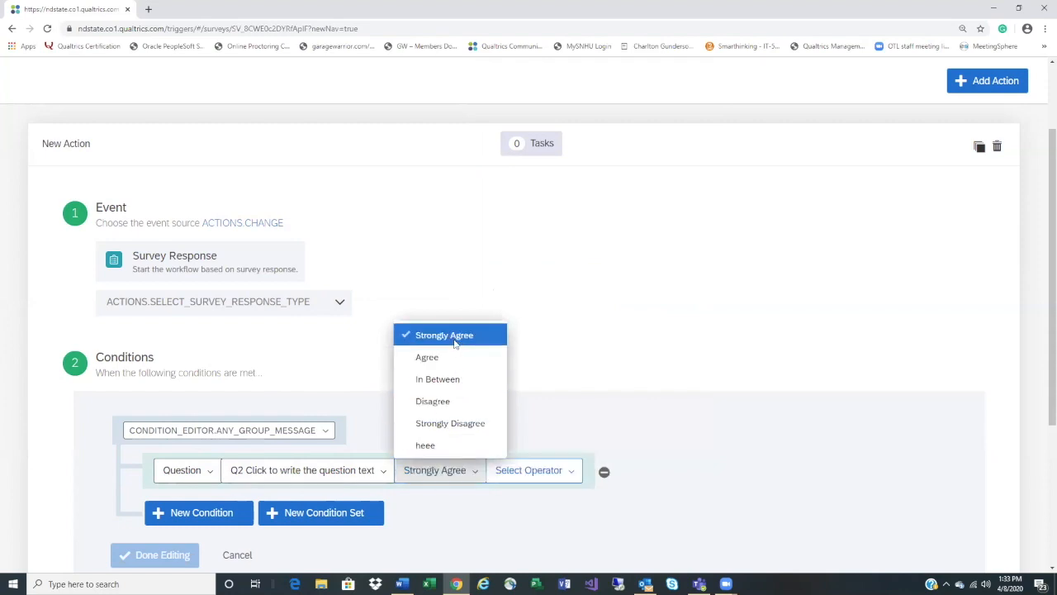
left_click(538, 477)
left_click(542, 381)
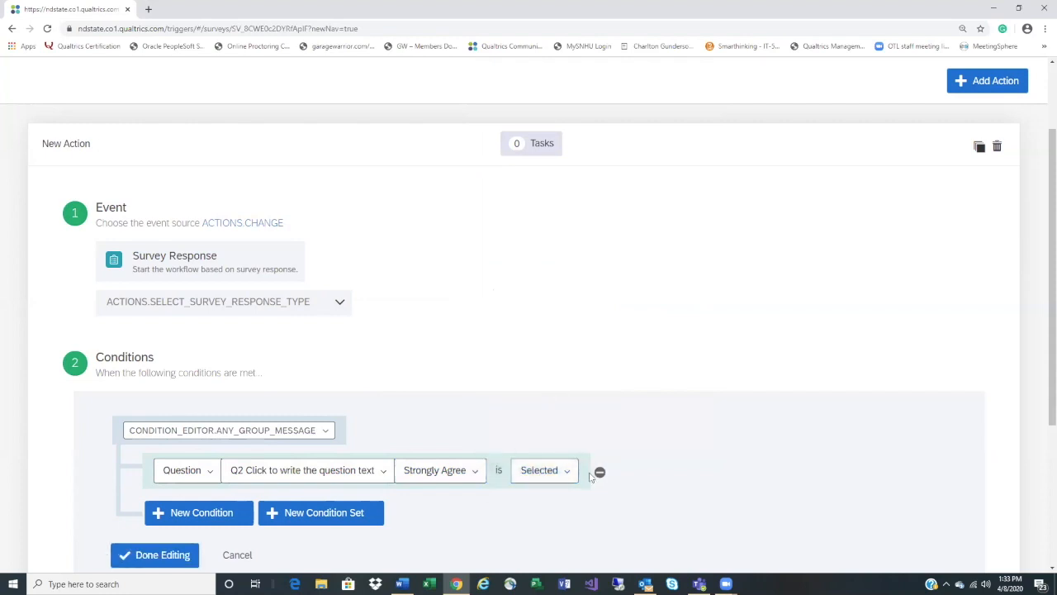
left_click(146, 555)
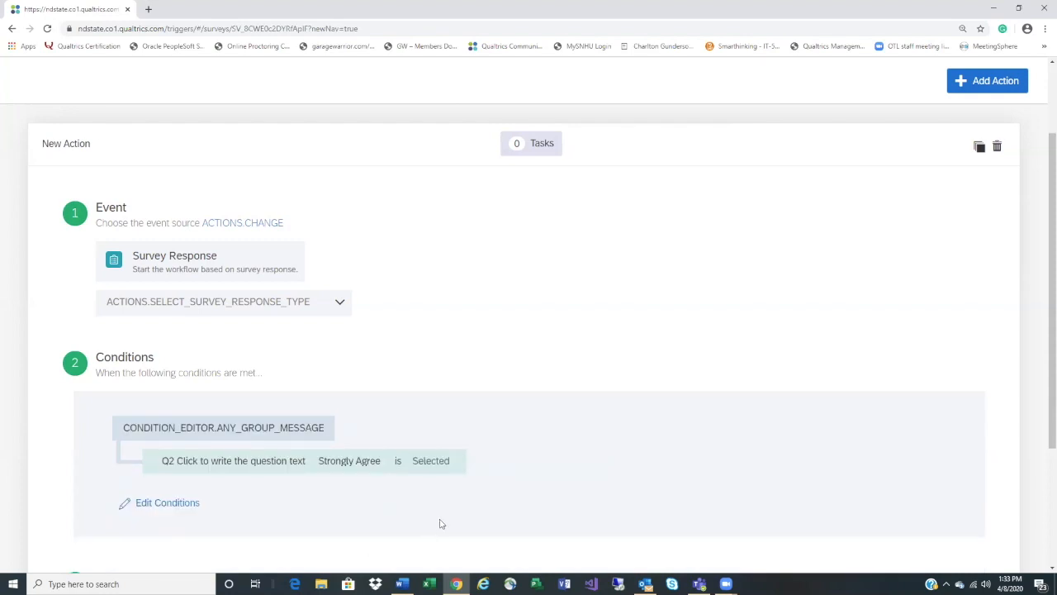
Add a Send E-mail task addressed to the recipient's e-mail, save it, and reopen it
scroll(446, 512, "down", 2)
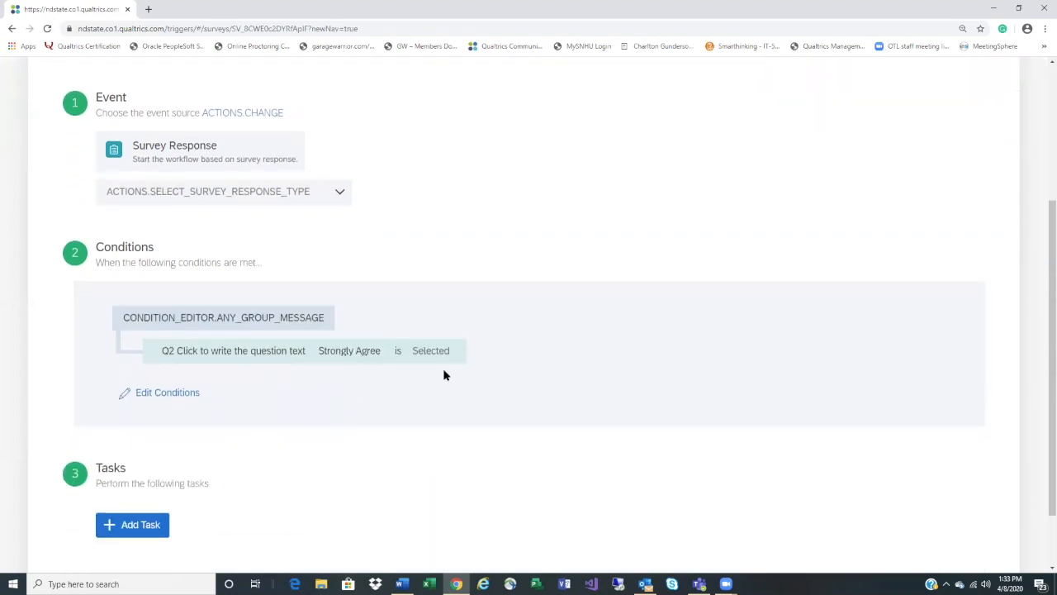
left_click(132, 524)
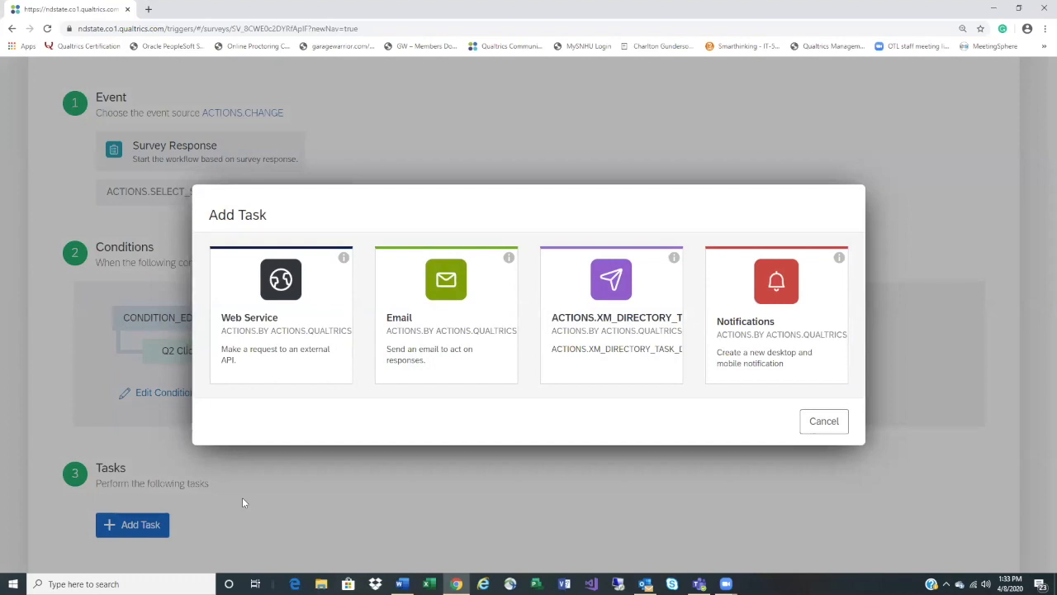
left_click(455, 338)
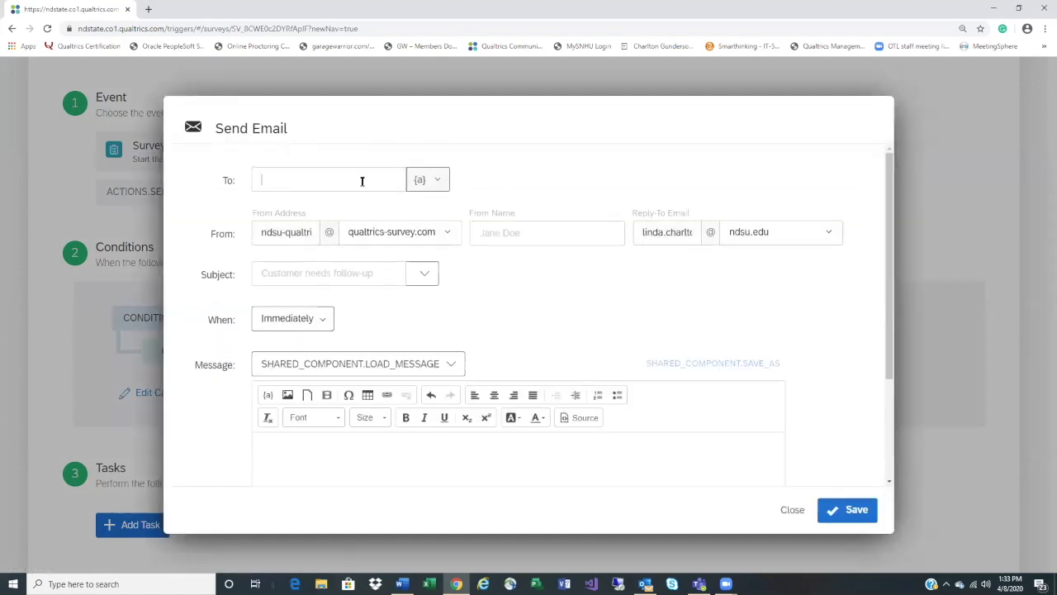
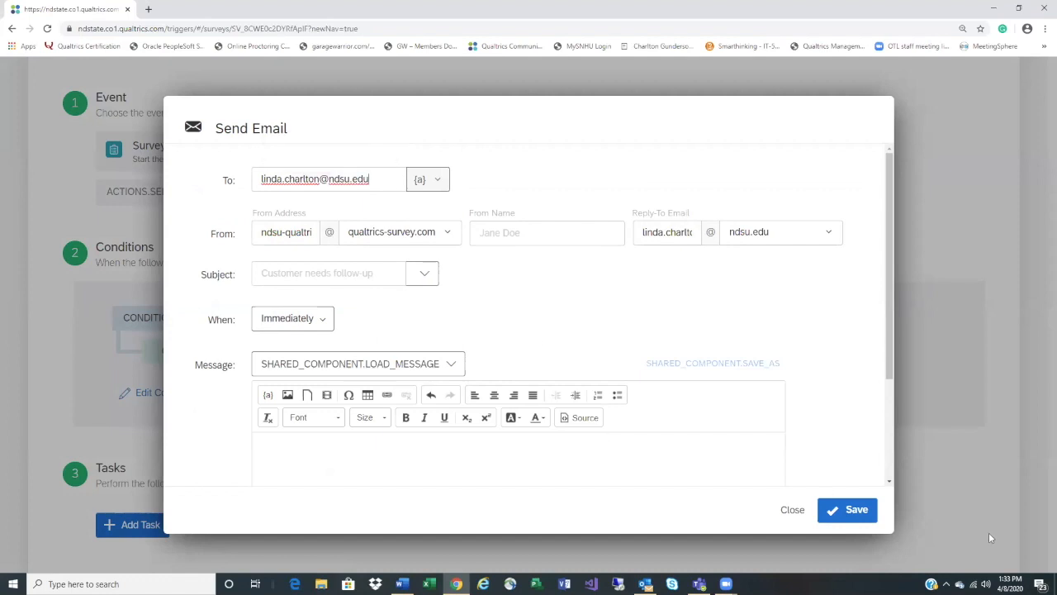
left_click(857, 510)
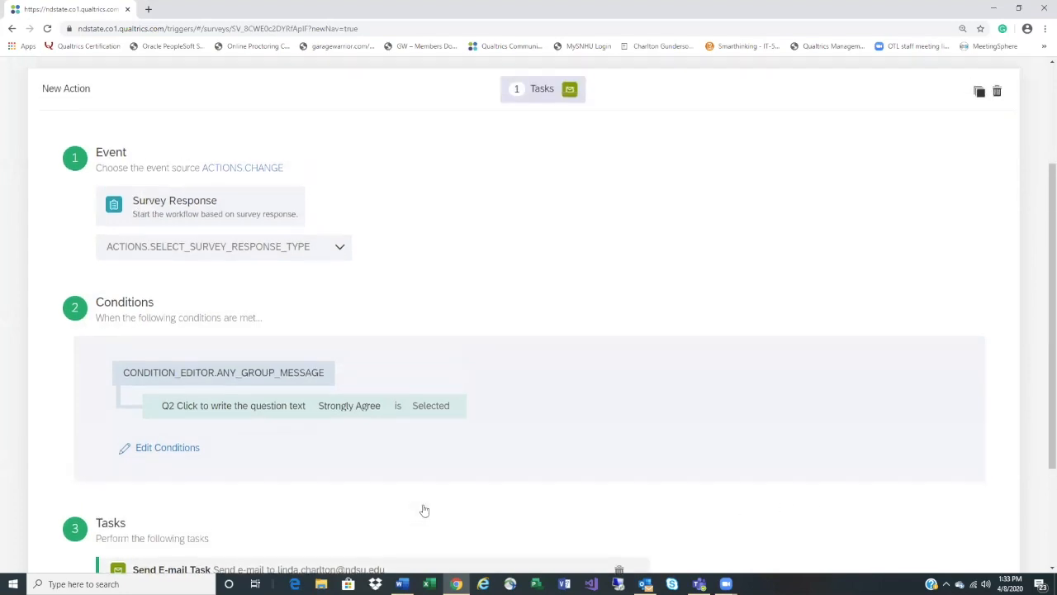
scroll(422, 507, "down", 3)
left_click(289, 414)
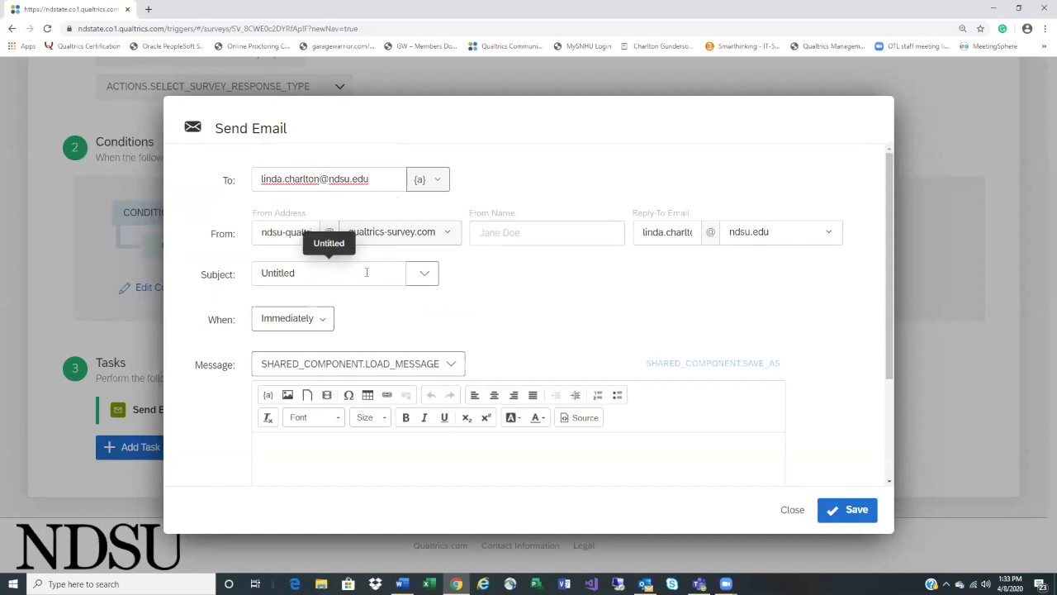
Give the e-mail subject 'Forms', placeholder body 'fjjjjjj', include the response report, and save
left_click(221, 280)
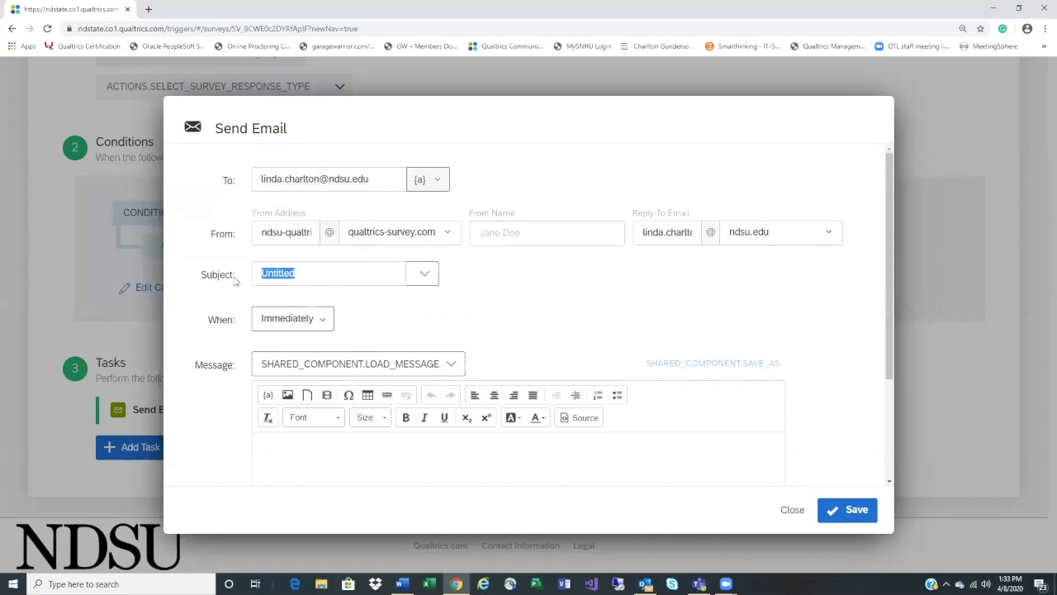
type("Forms")
left_click(363, 454)
type("fjjjjjj")
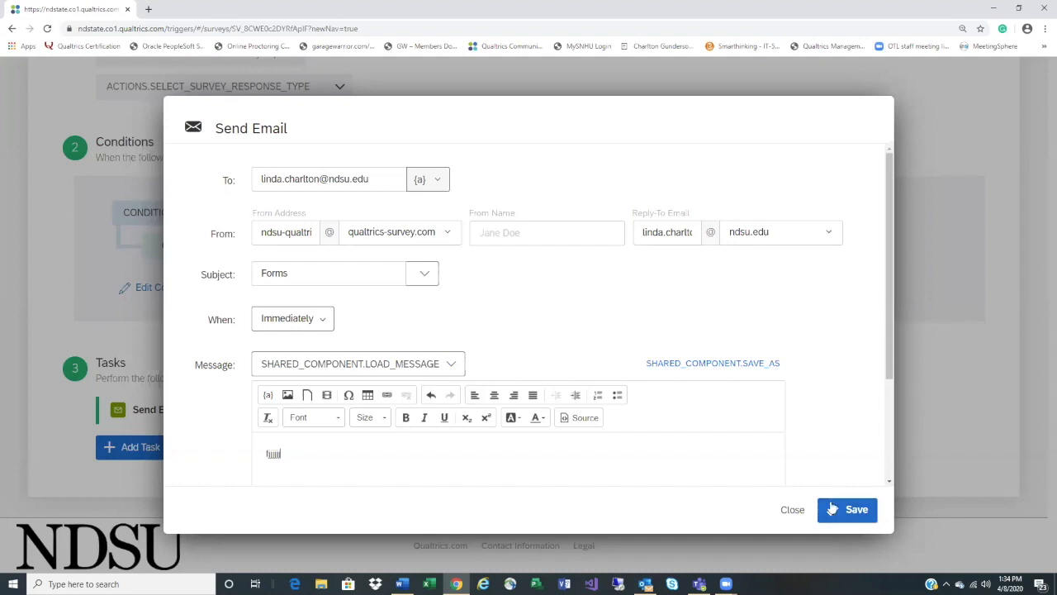
scroll(818, 476, "down", 2)
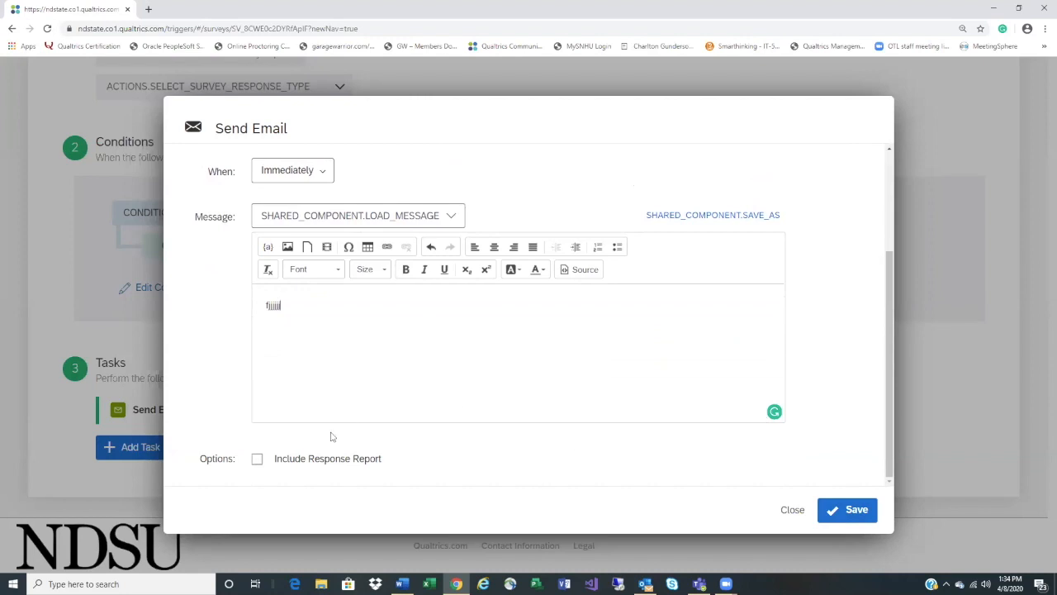
left_click(258, 460)
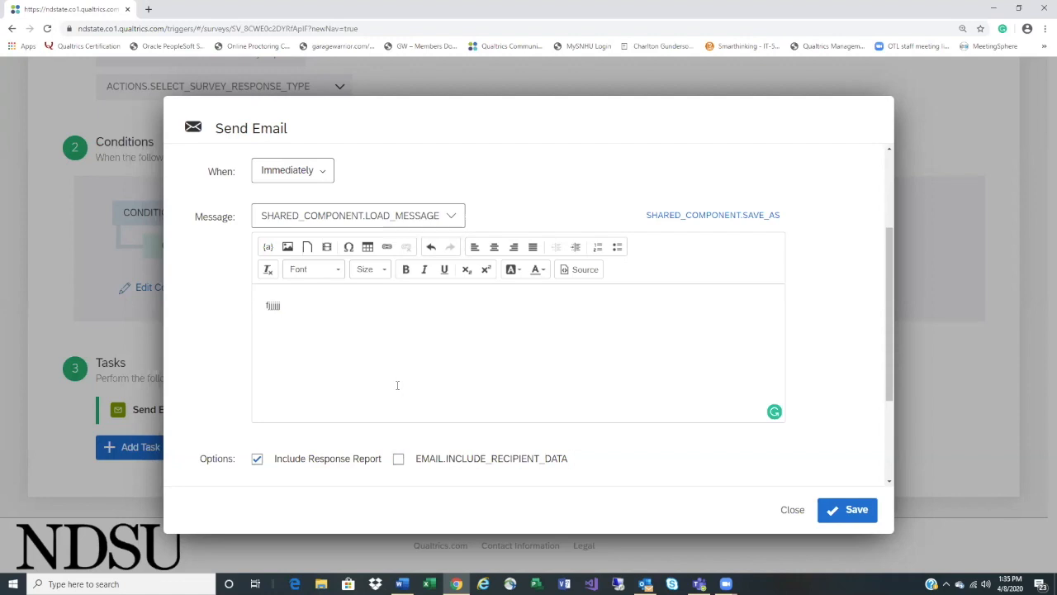
scroll(397, 385, "down", 3)
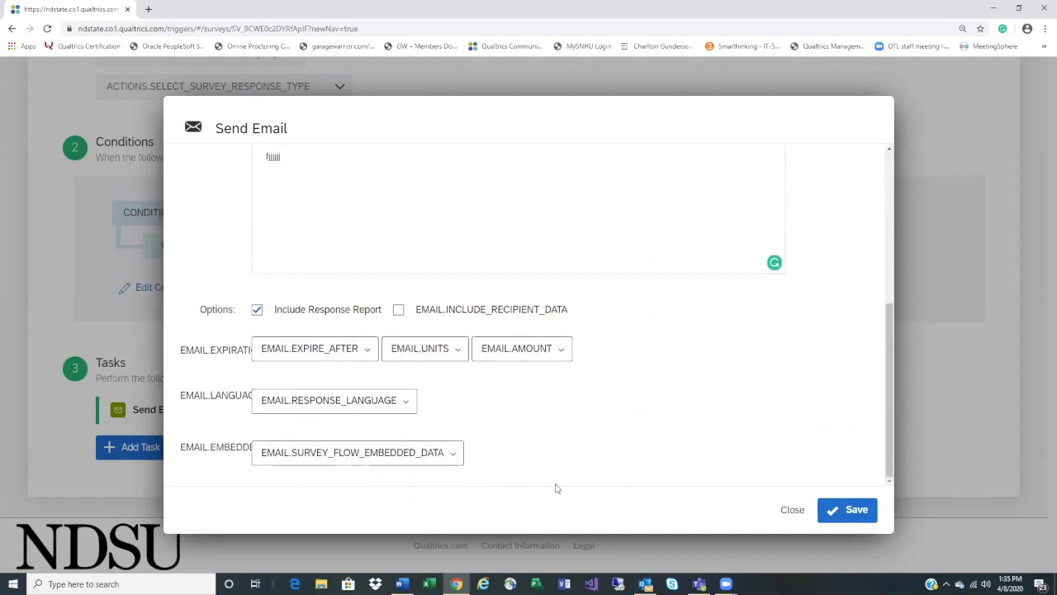
left_click(850, 510)
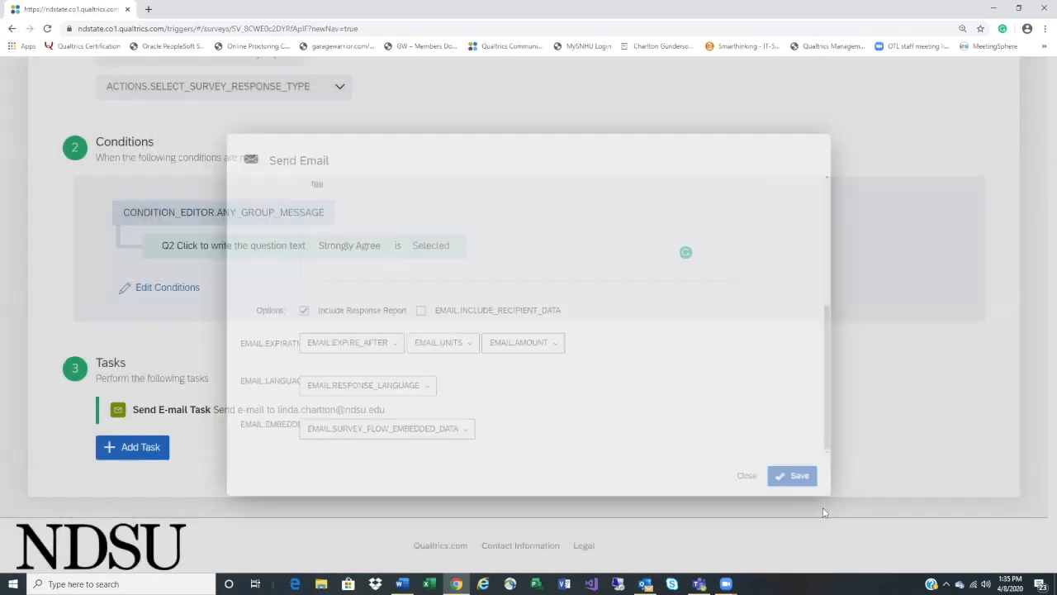
Look over the Data & Analysis page, then return to the Survey editor
scroll(756, 489, "up", 4)
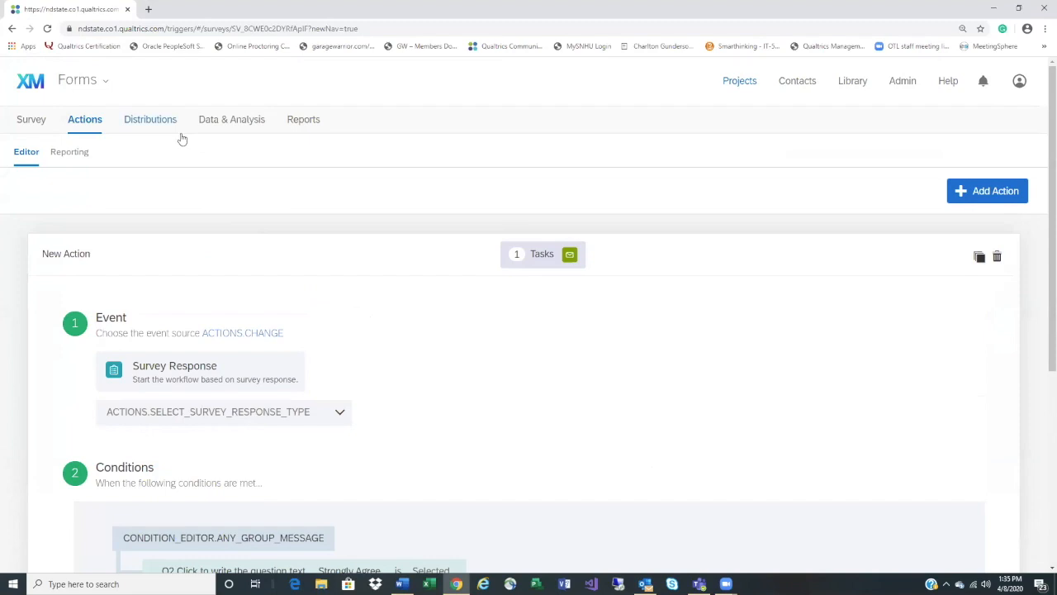
left_click(229, 119)
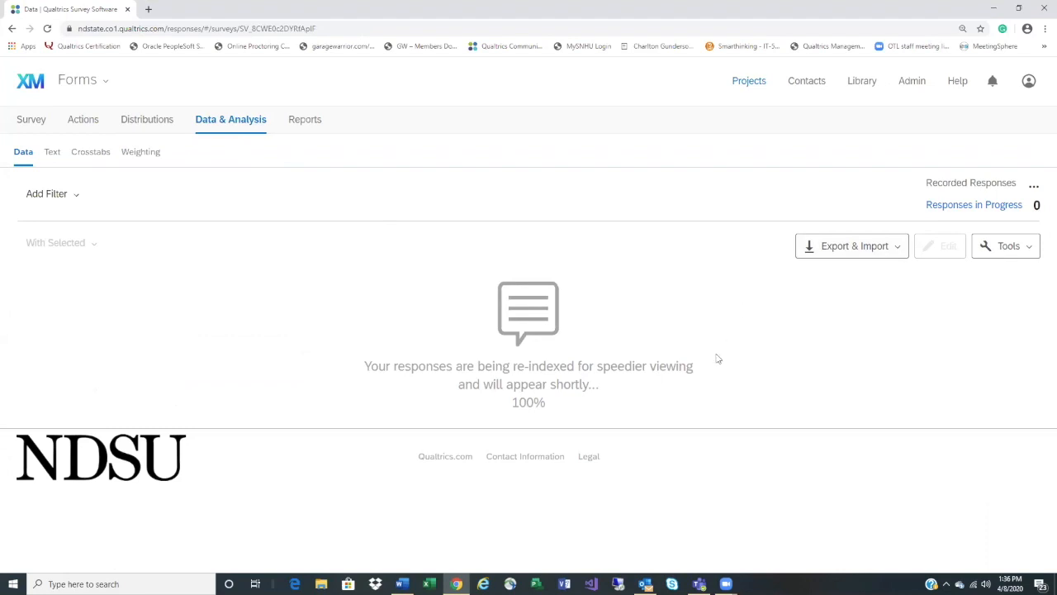
left_click(31, 122)
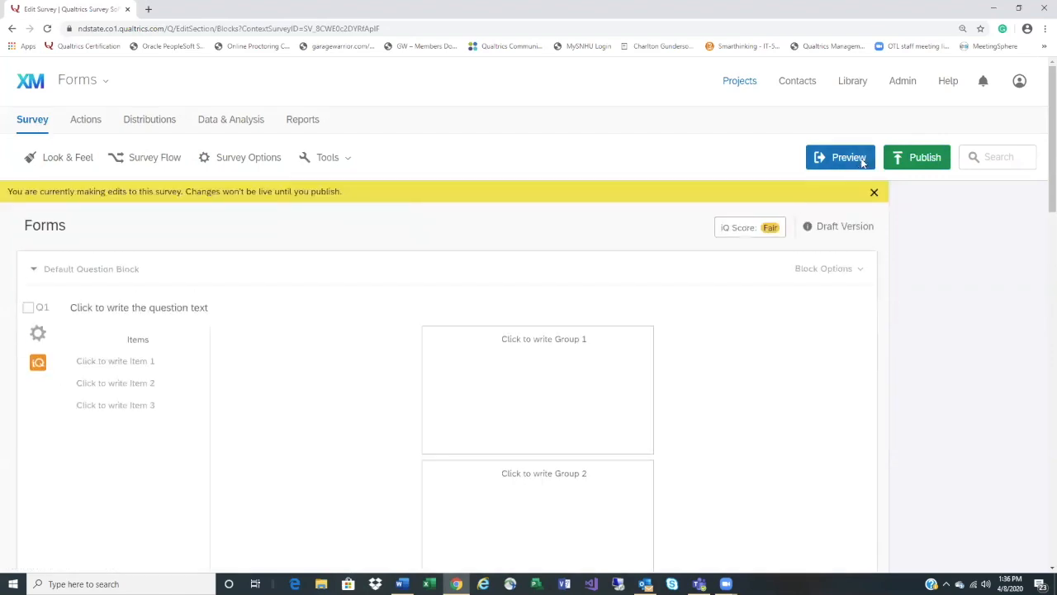
In the survey preview, sort Items 1, 2 and 3 into Groups 1, 2 and 3
left_click(860, 161)
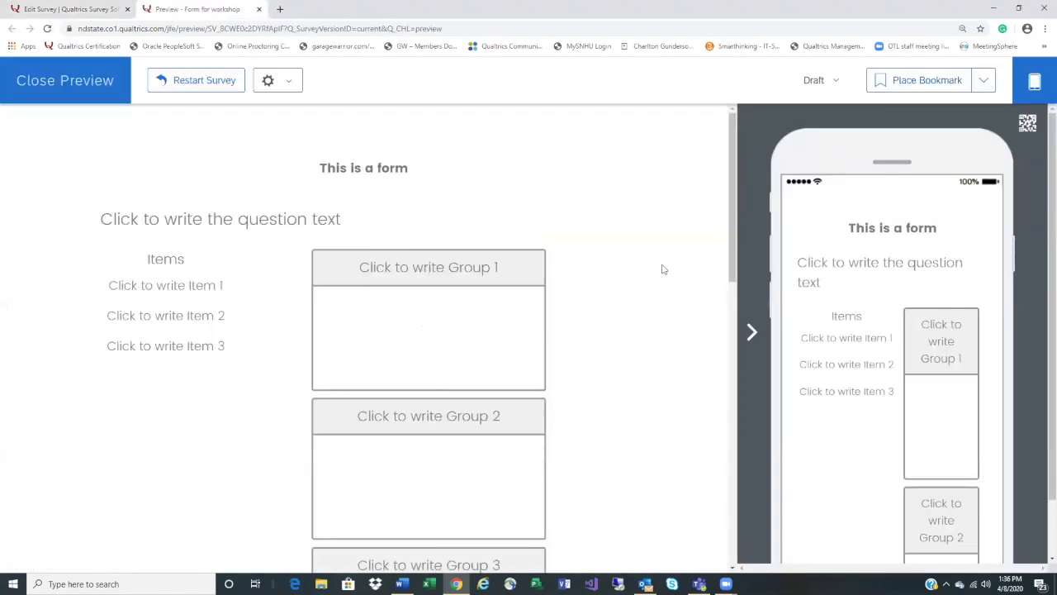
left_click_drag(217, 283, 495, 323)
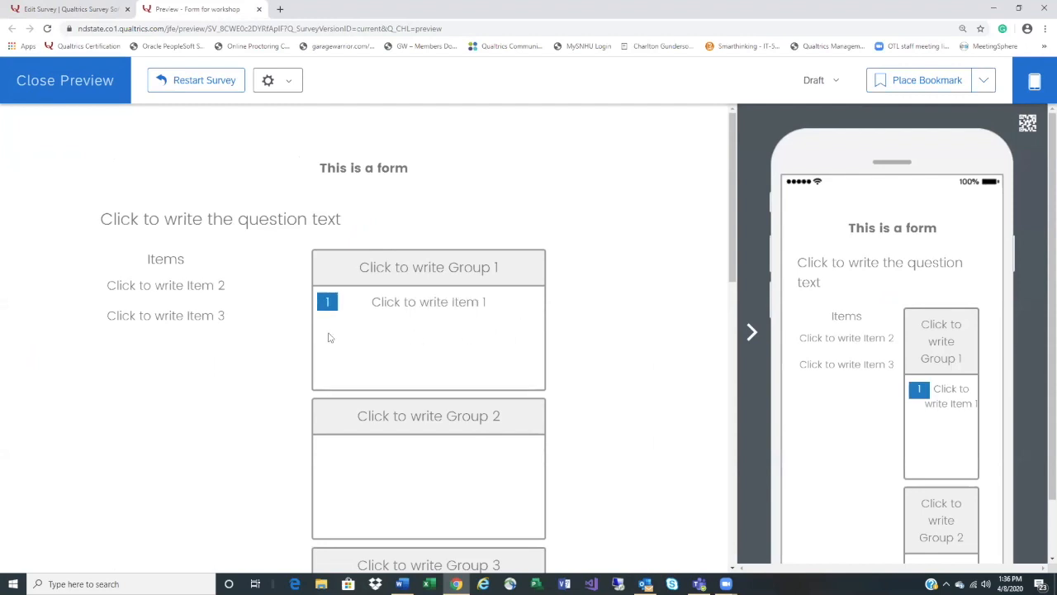
left_click_drag(204, 314, 350, 326)
left_click_drag(192, 289, 444, 396)
scroll(444, 400, "down", 2)
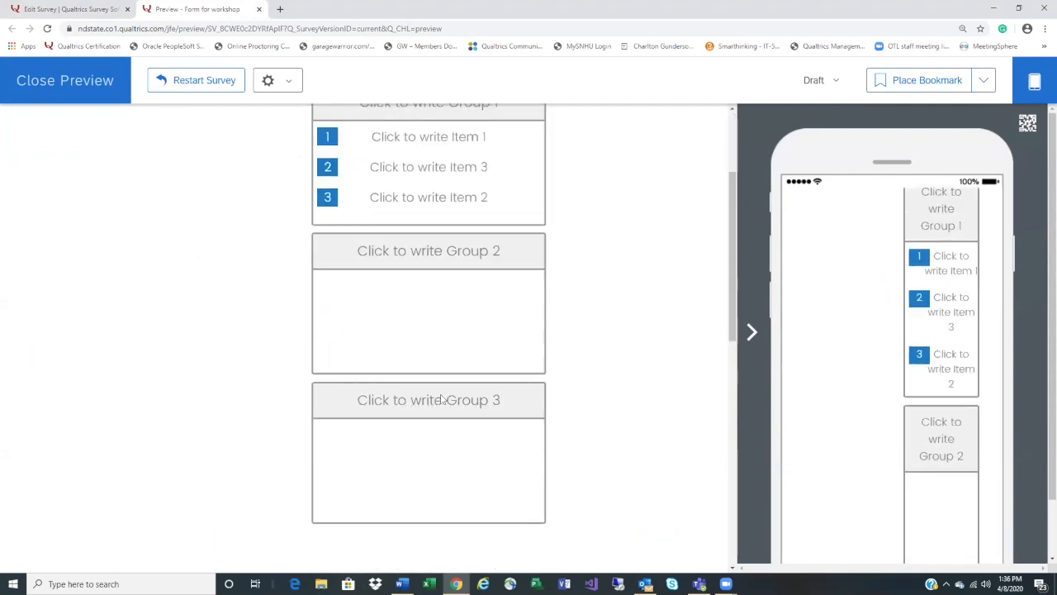
left_click_drag(426, 197, 439, 267)
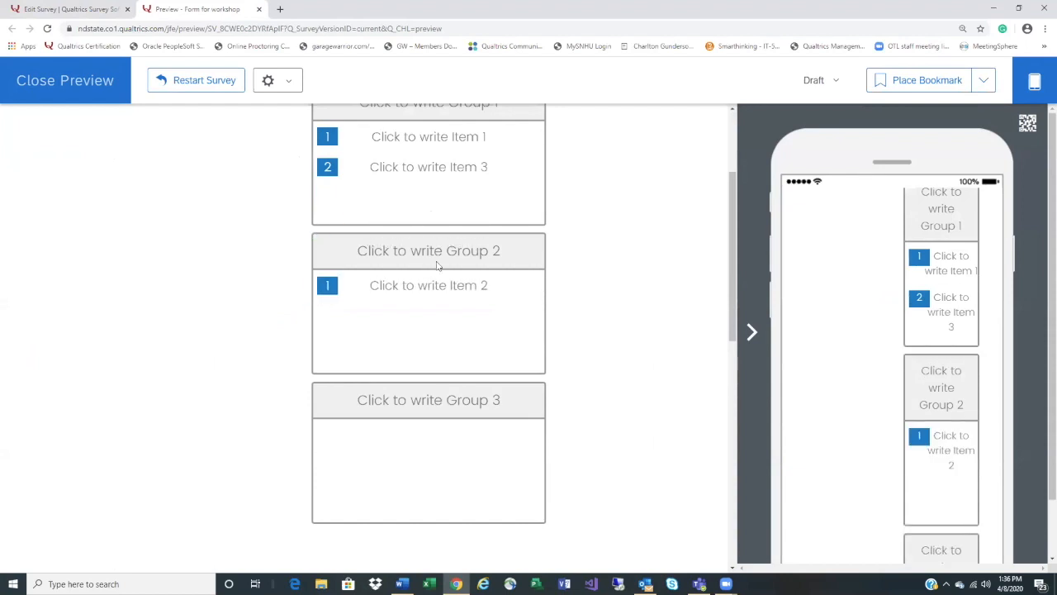
left_click_drag(459, 165, 446, 439)
scroll(593, 445, "down", 4)
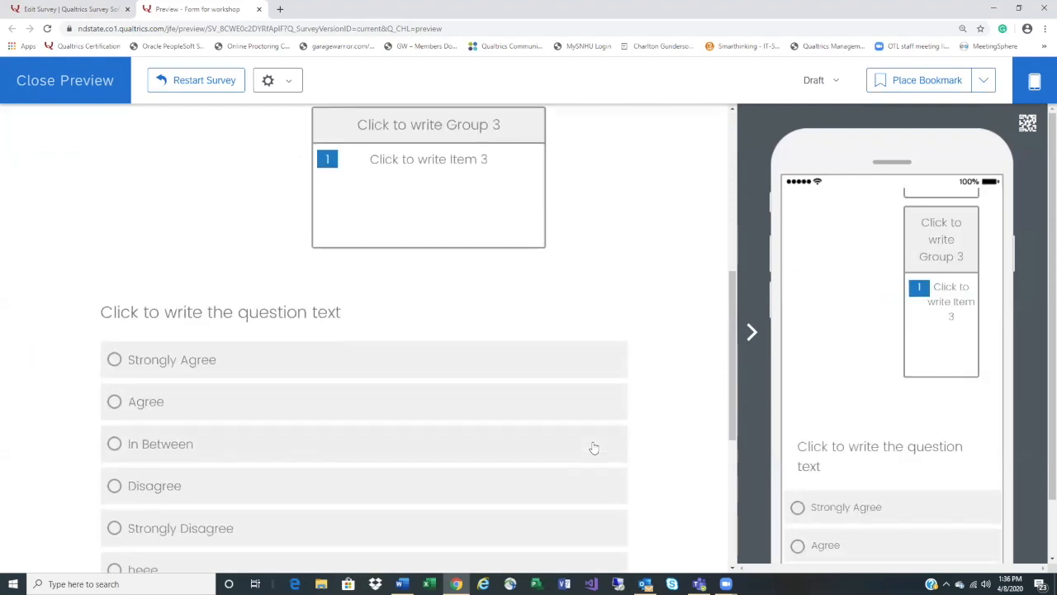
Answer In Between and Choice 2 on the next questions, then go to the next page
left_click(151, 395)
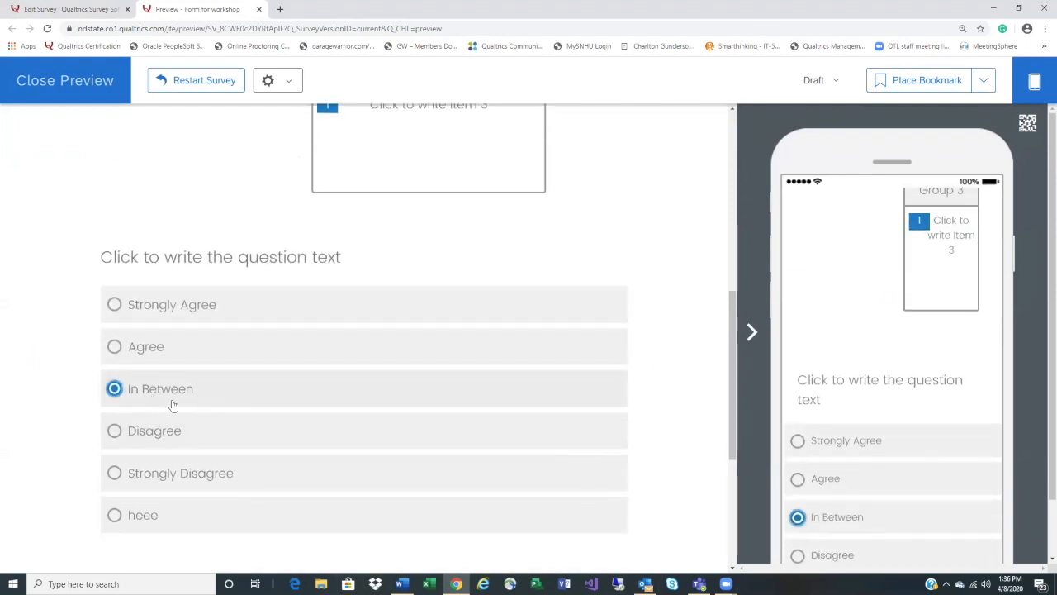
scroll(417, 451, "down", 1)
scroll(417, 450, "down", 1)
left_click(260, 470)
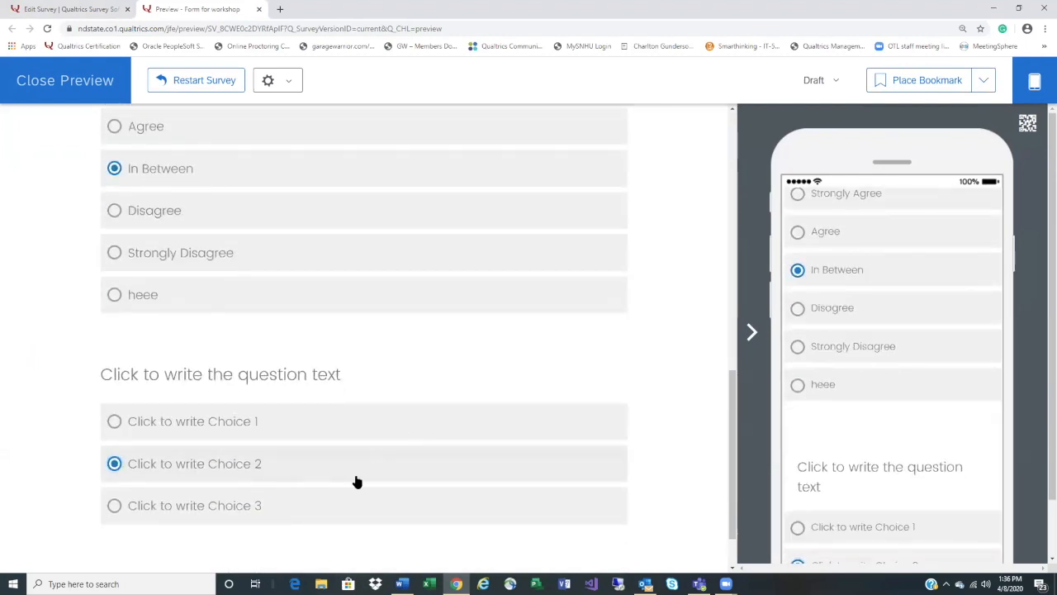
scroll(369, 480, "down", 1)
left_click(600, 530)
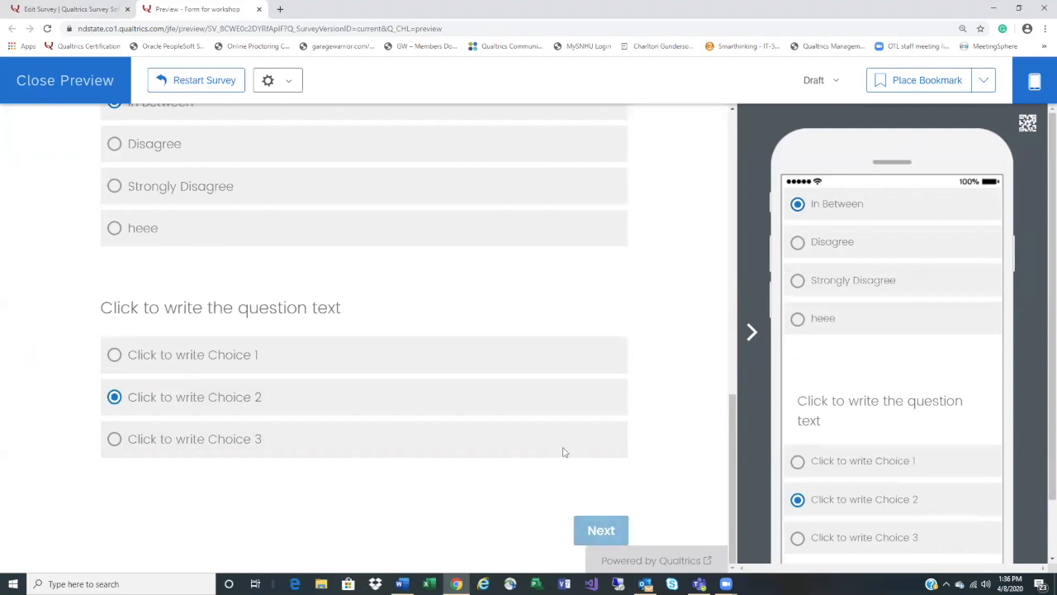
Pick Choice 1, enter 'tttee', rate Strong Agree, AGree, Inbetween, submit, and close preview
left_click(137, 271)
left_click(262, 483)
type("tttee")
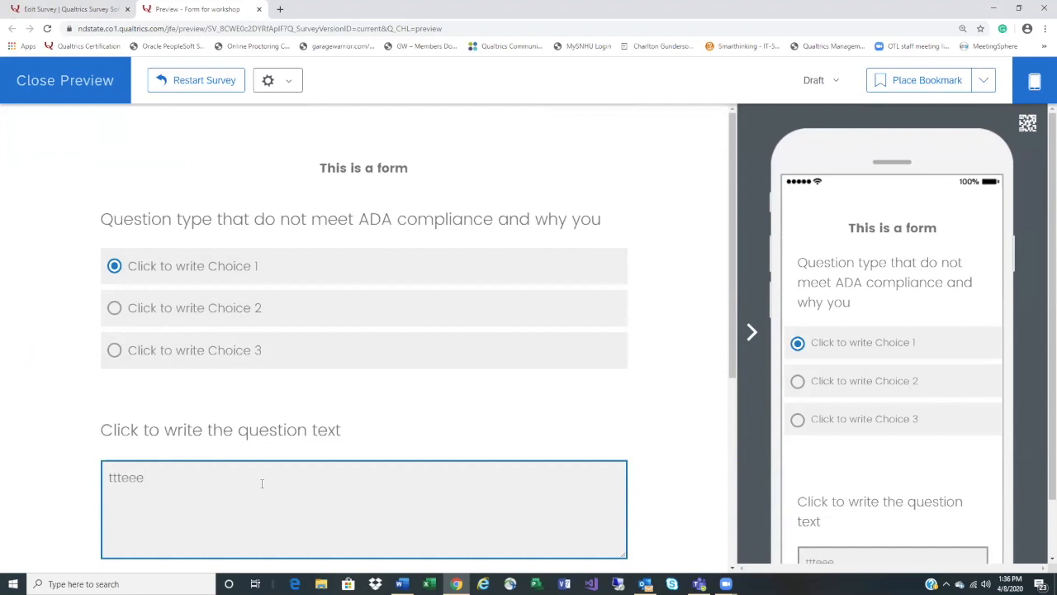
scroll(262, 483, "down", 4)
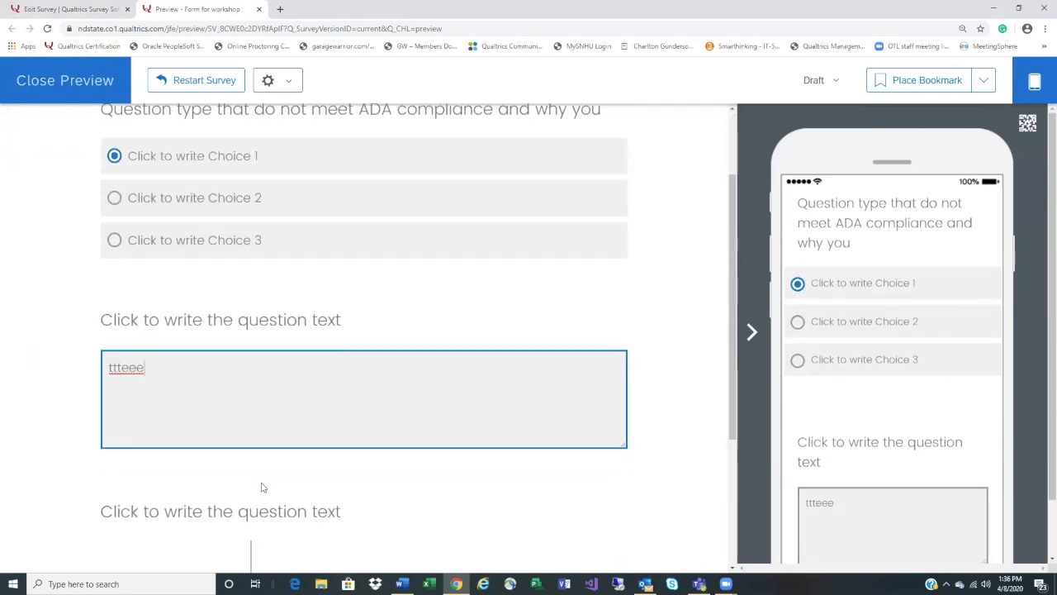
left_click(294, 390)
left_click(359, 419)
left_click(418, 448)
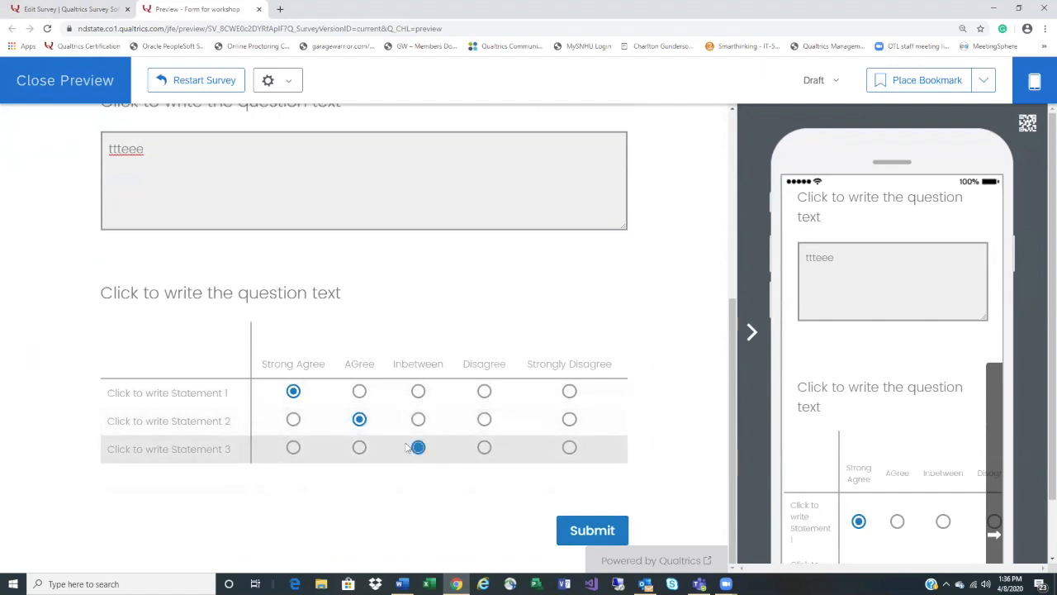
left_click(567, 532)
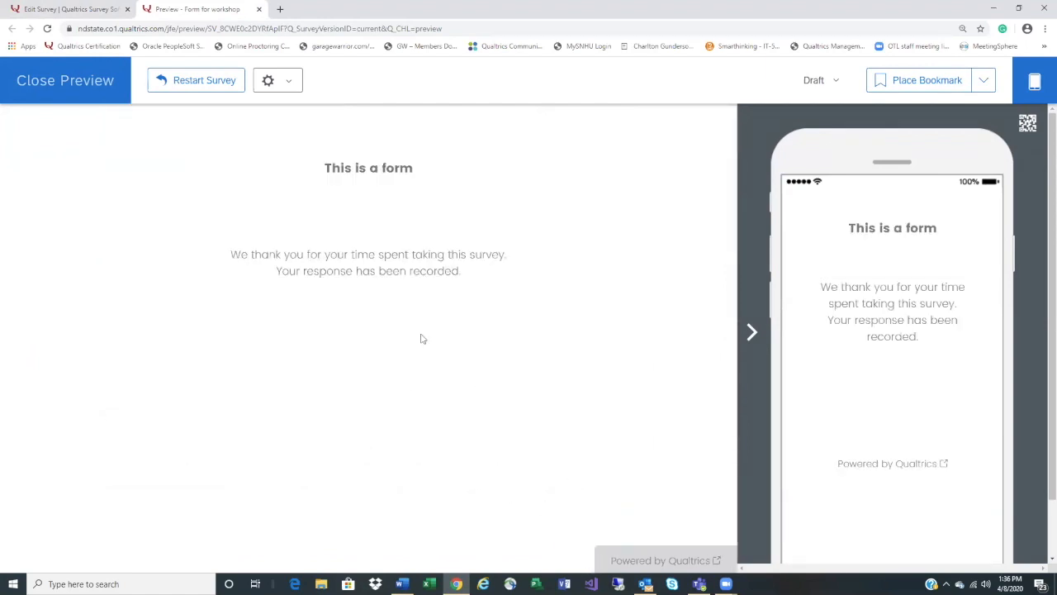
left_click(45, 97)
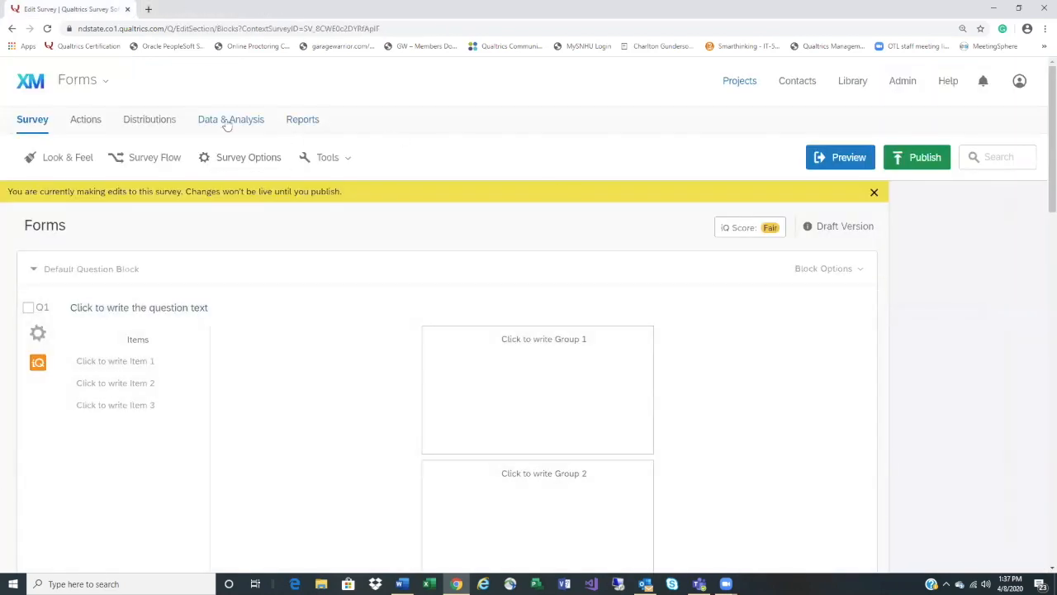
Show all Q5#1 statement columns in the responses table via Tools > Choose Columns
left_click(214, 122)
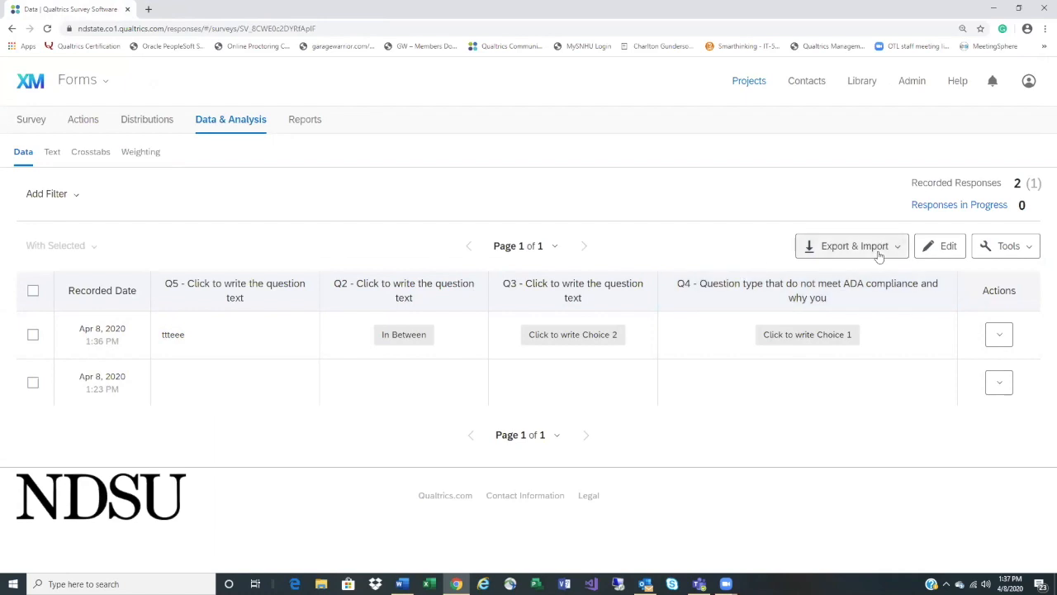
left_click(1001, 254)
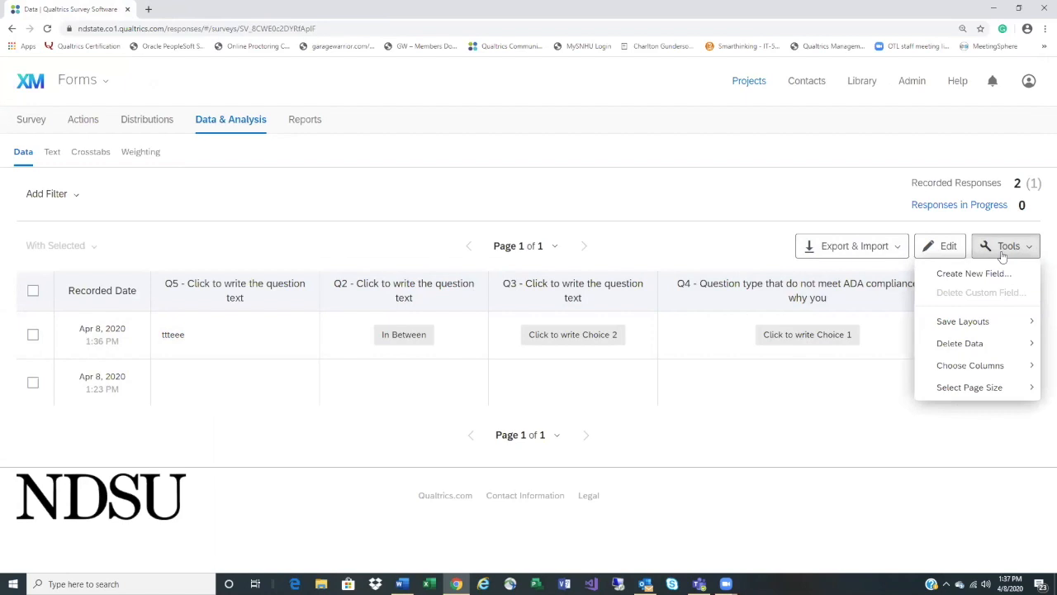
mouse_move(980, 366)
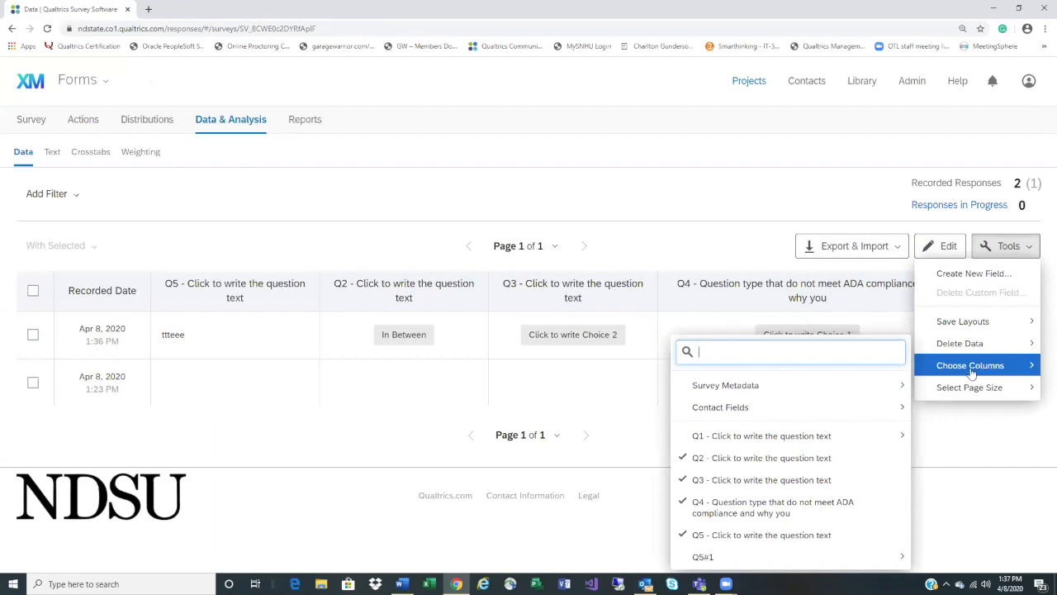
mouse_move(767, 447)
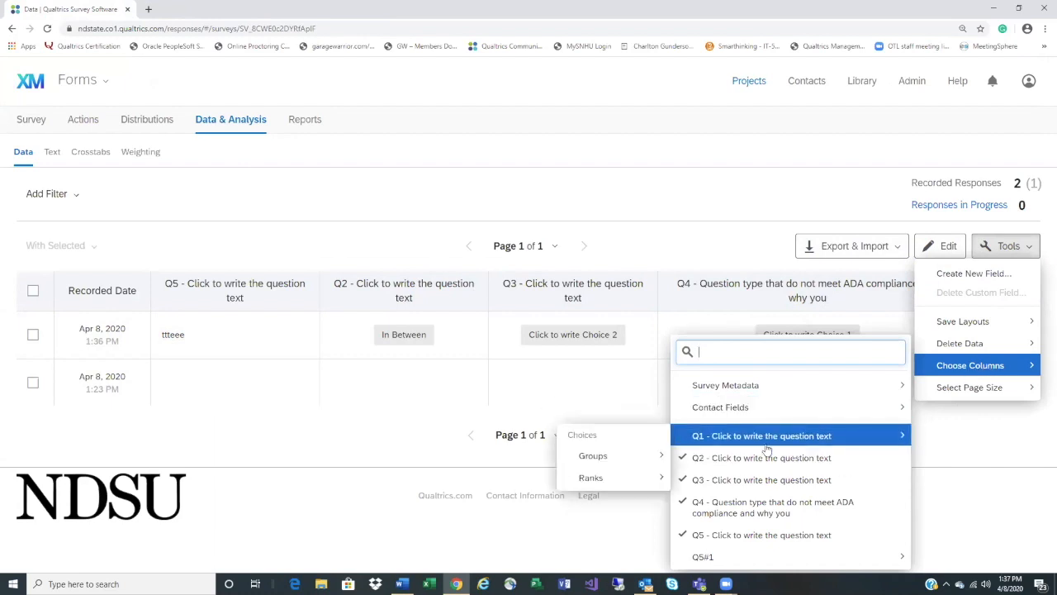
mouse_move(731, 559)
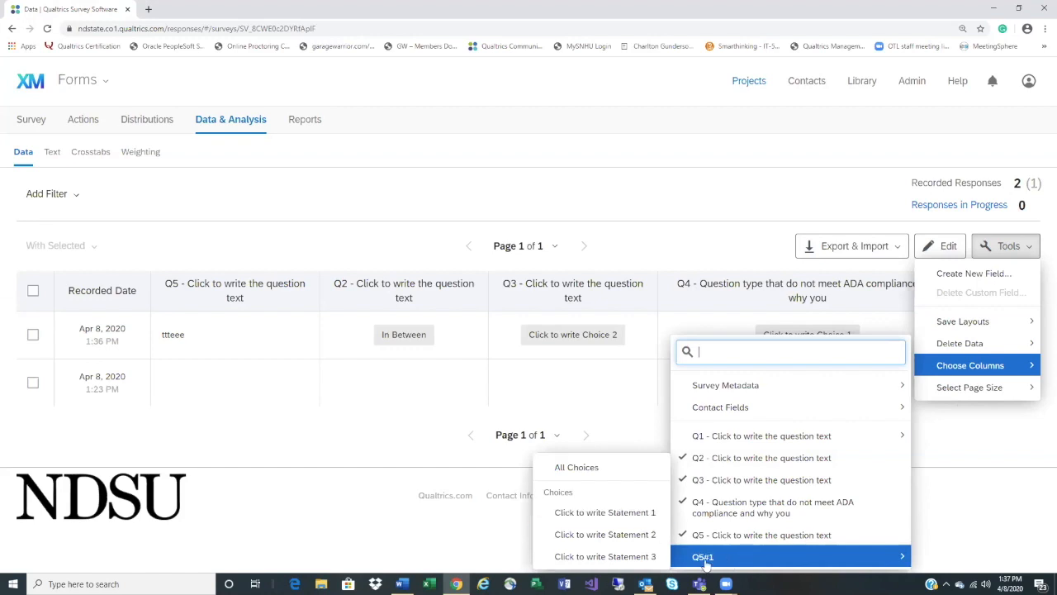
left_click(608, 468)
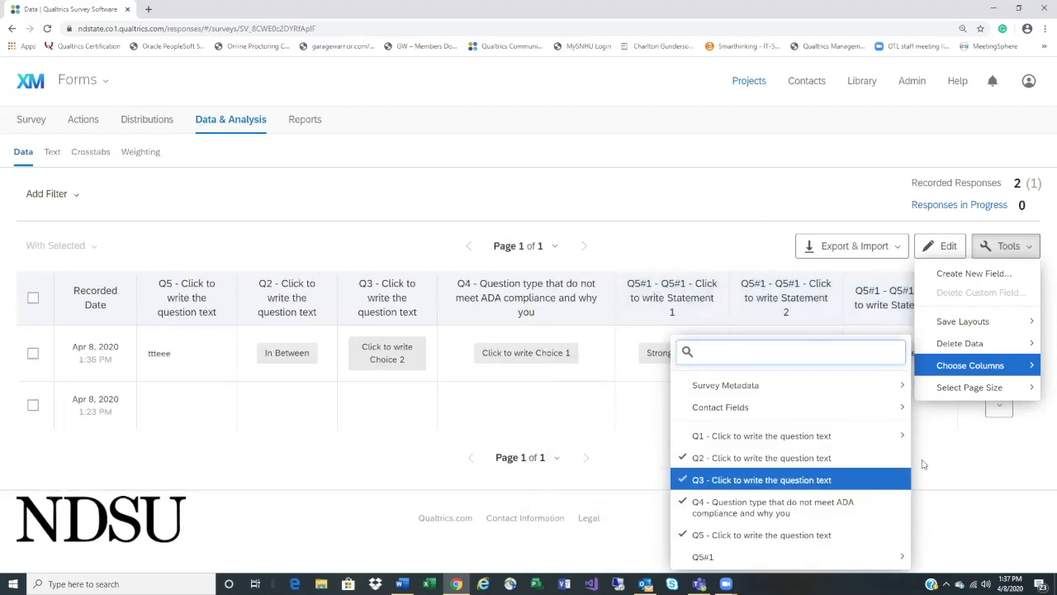
left_click(984, 468)
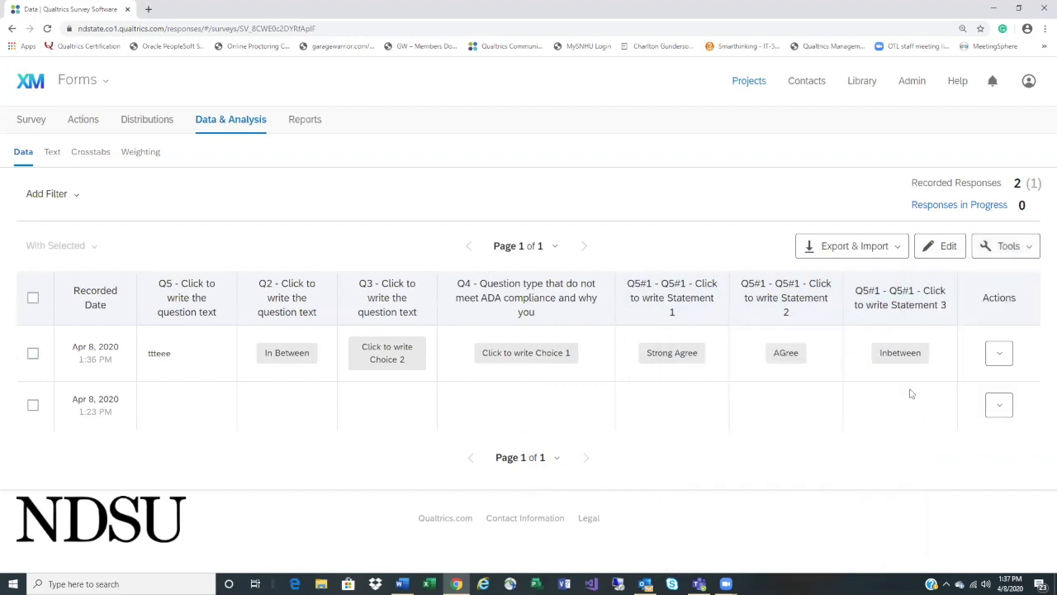
left_click(853, 250)
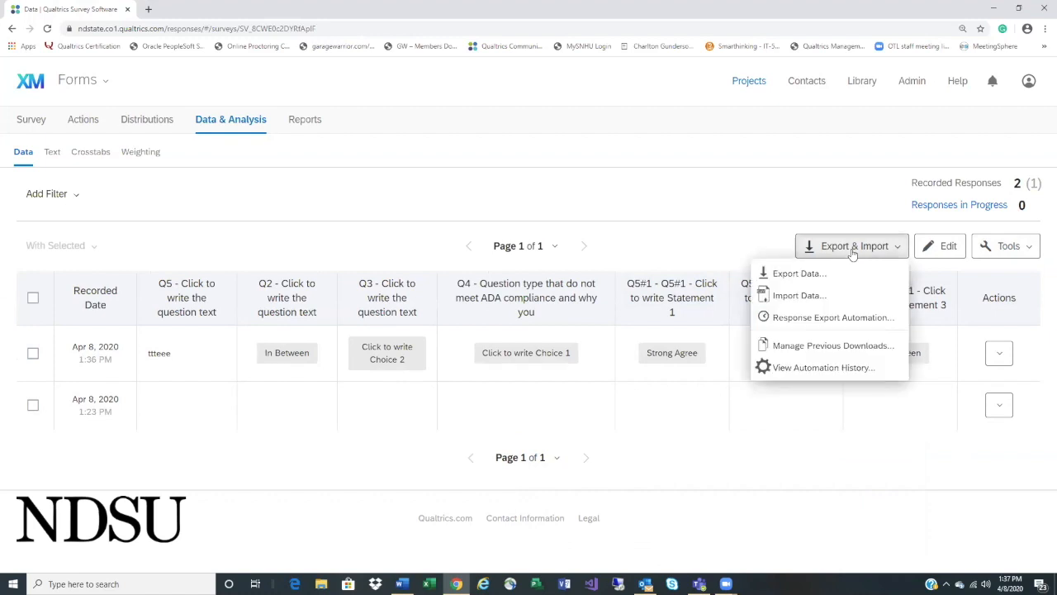
Export responses as a legacy CSV using choice text and open Forms.csv in Excel
left_click(808, 275)
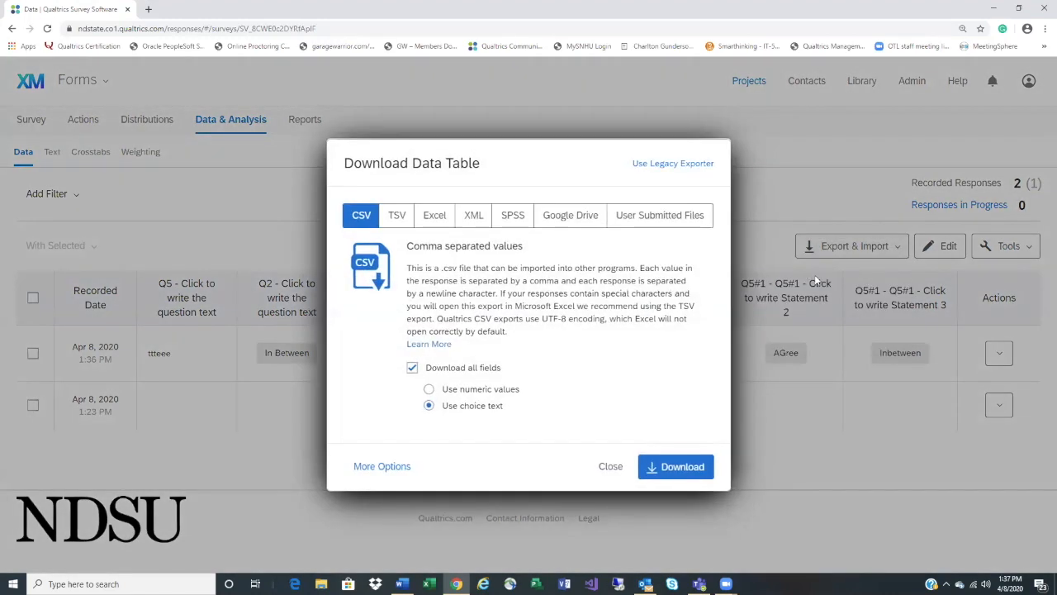
left_click(708, 165)
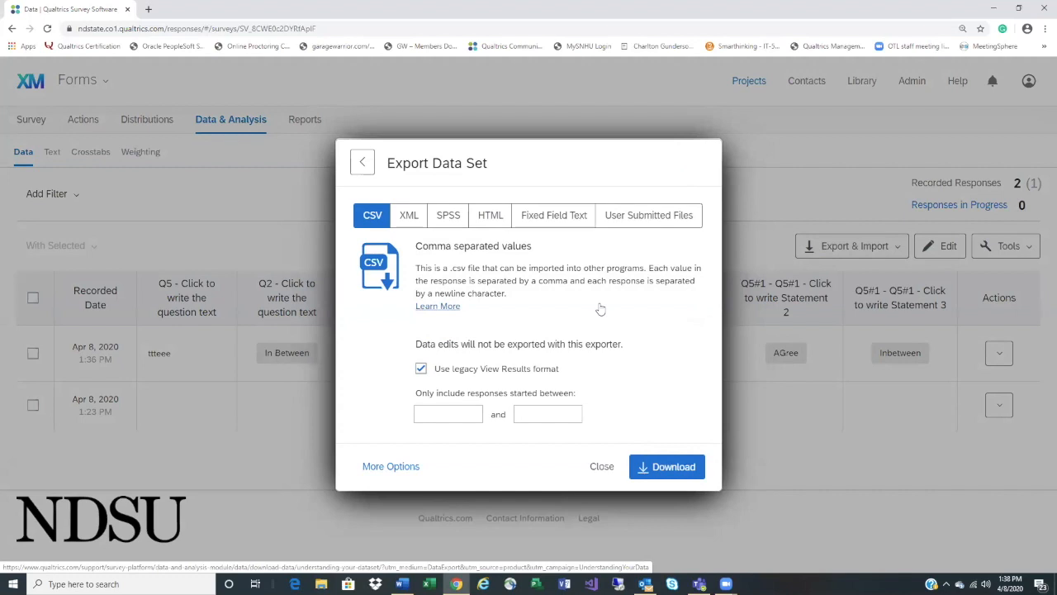
left_click(406, 467)
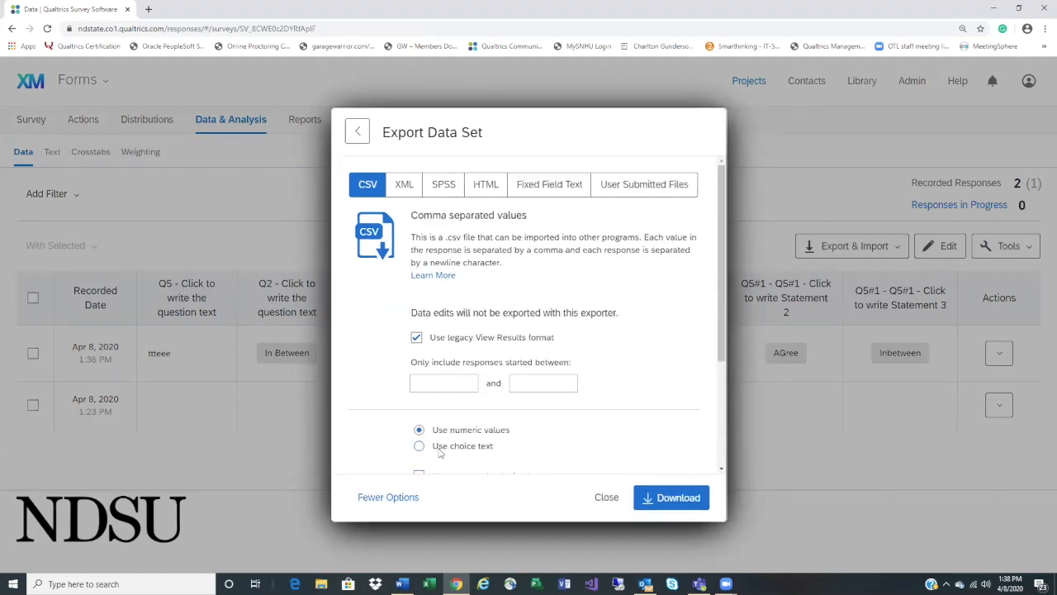
left_click(440, 452)
left_click(411, 496)
left_click(407, 470)
left_click(690, 498)
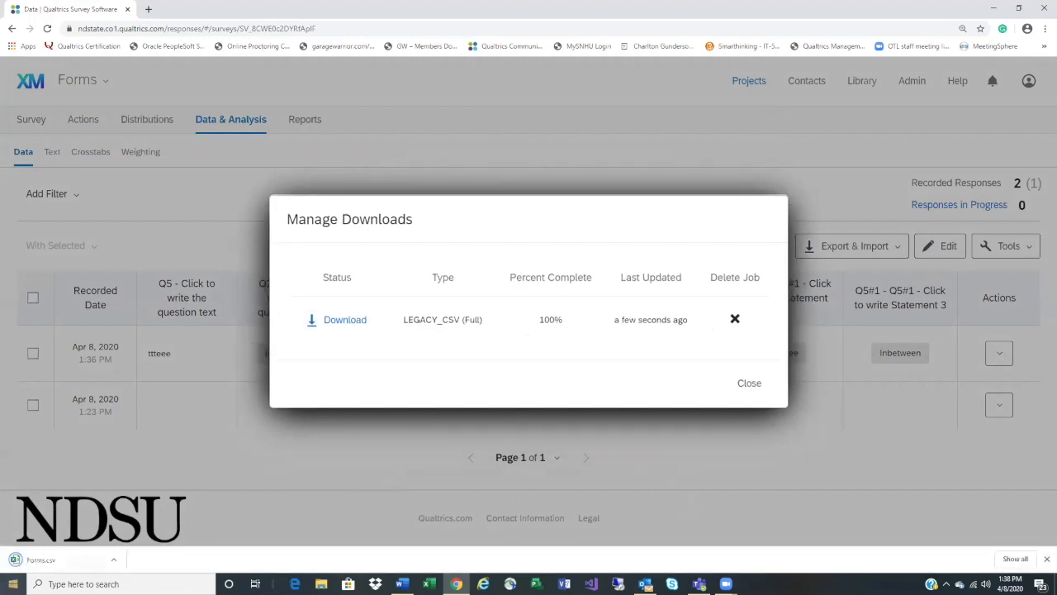
left_click(49, 560)
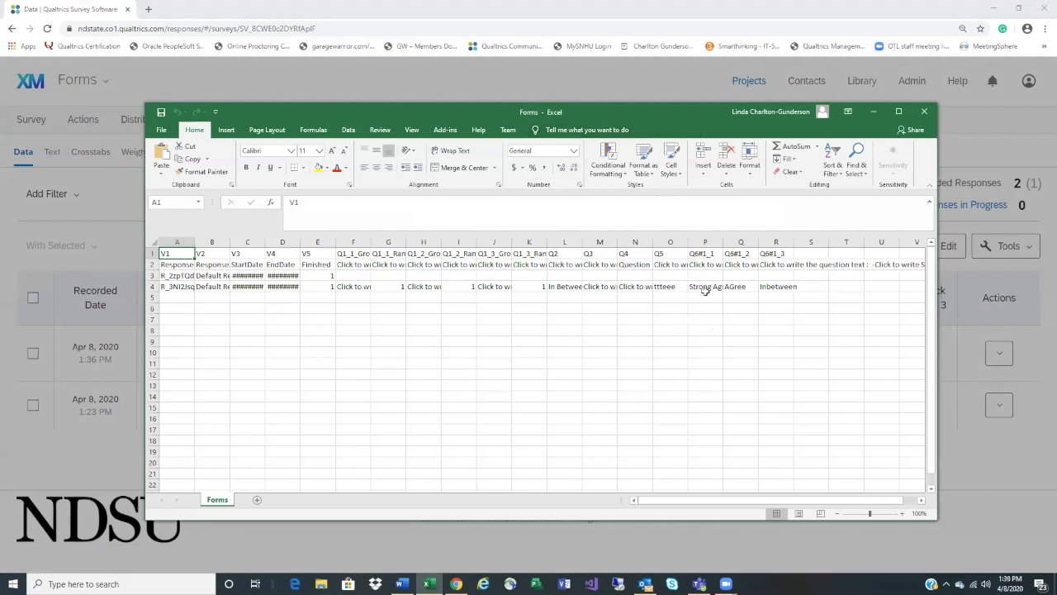
left_click(340, 283)
left_click(427, 287)
left_click(392, 287)
left_click(691, 288)
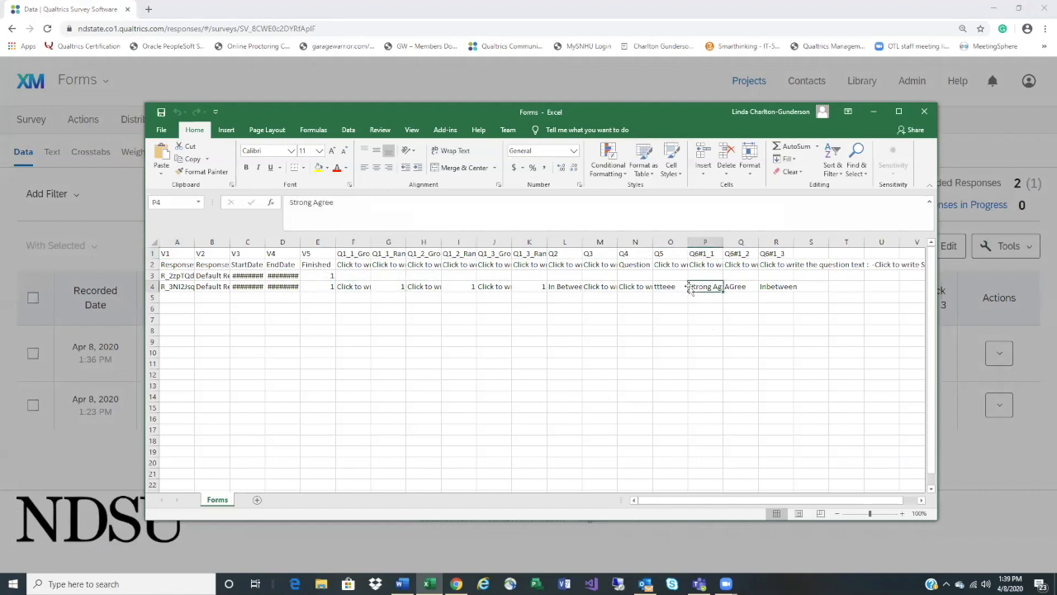
left_click(744, 287)
left_click(787, 287)
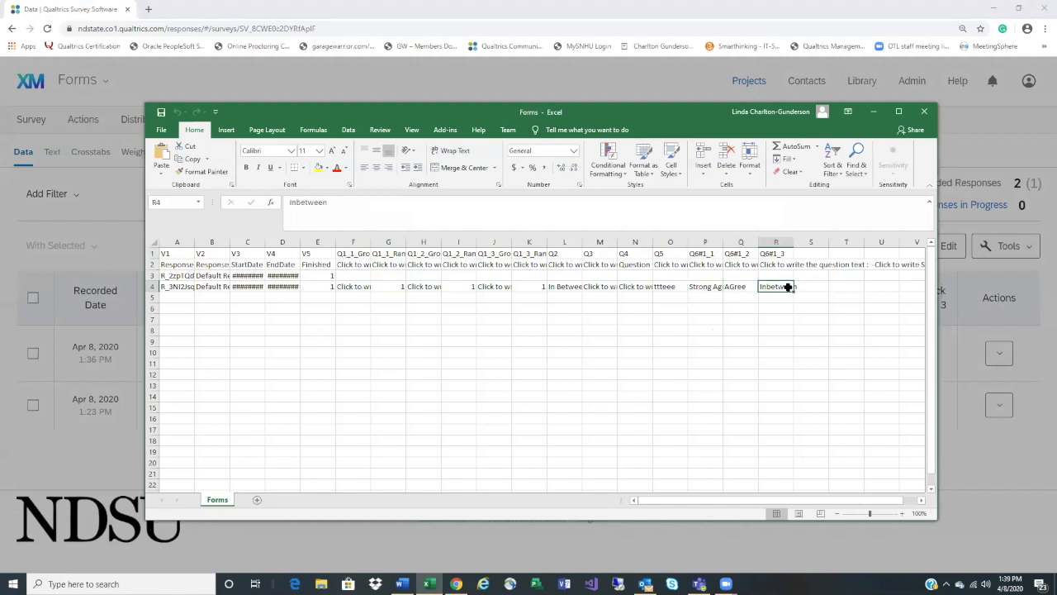
left_click(924, 112)
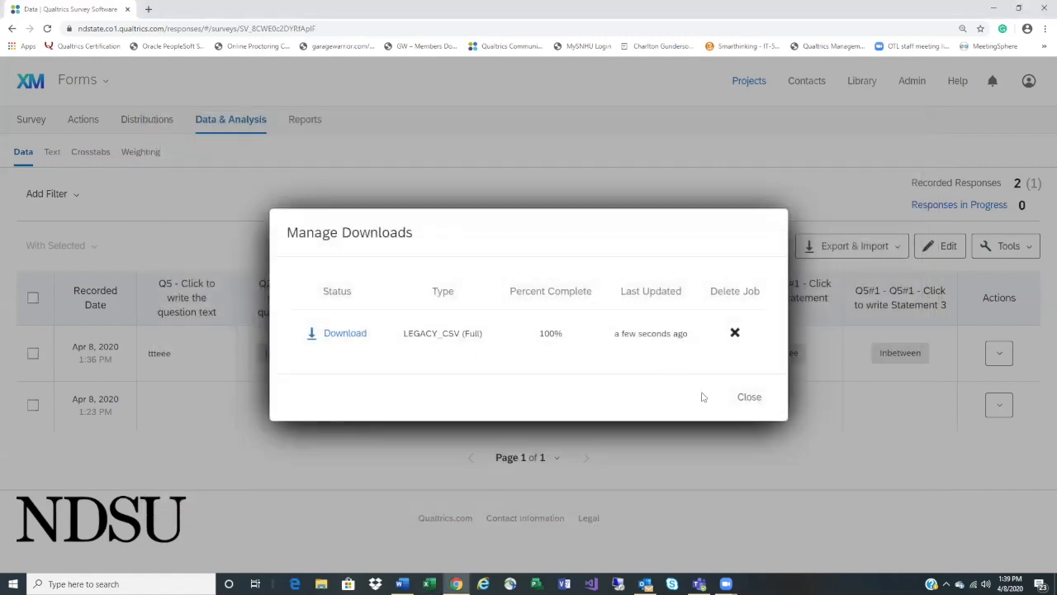
left_click(749, 398)
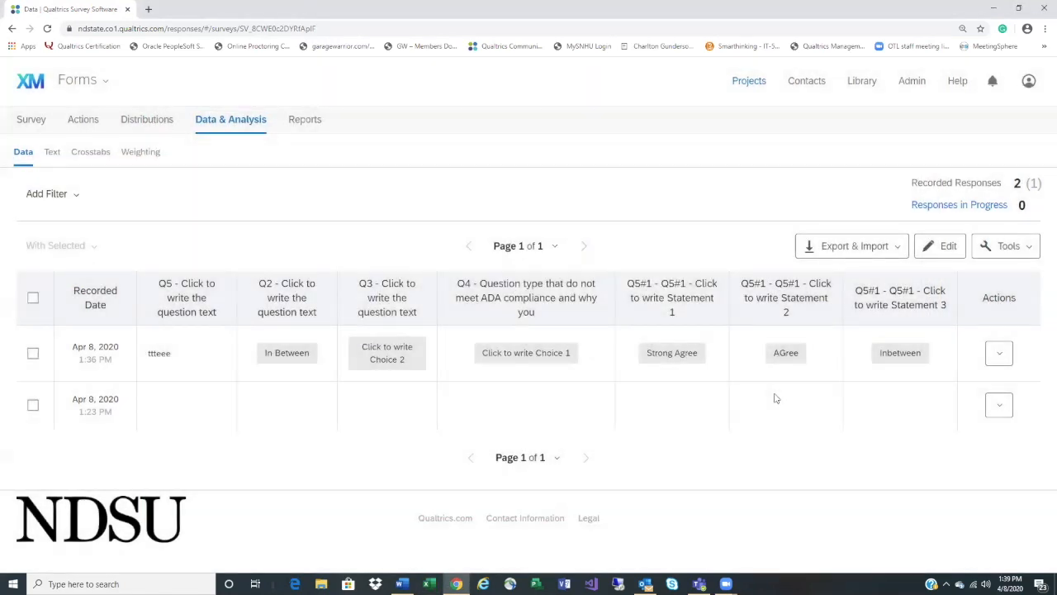
Go to Distributions > Emails and start composing a distribution email
left_click(148, 124)
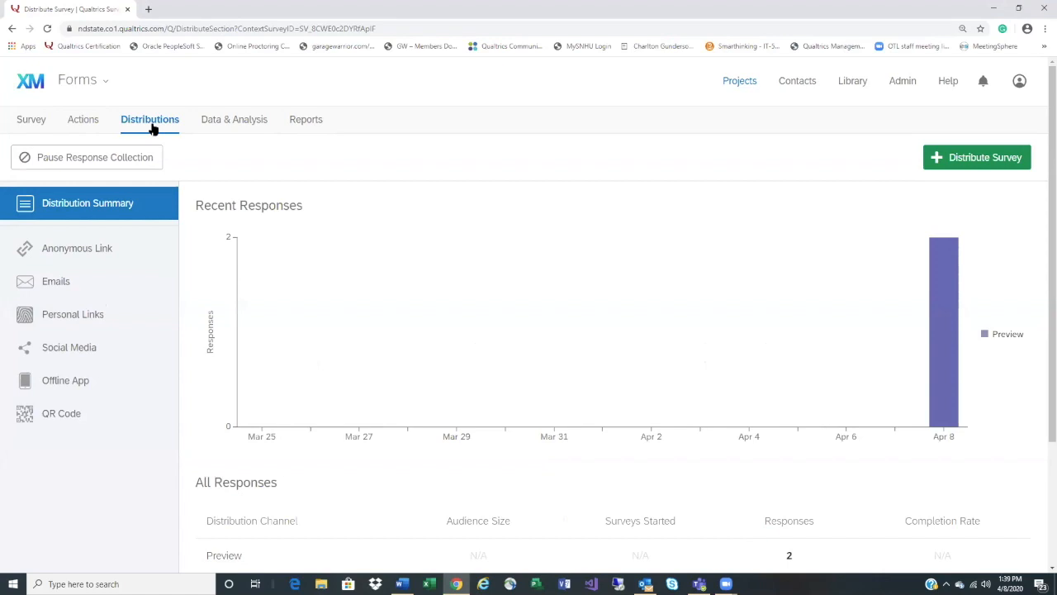
left_click(84, 290)
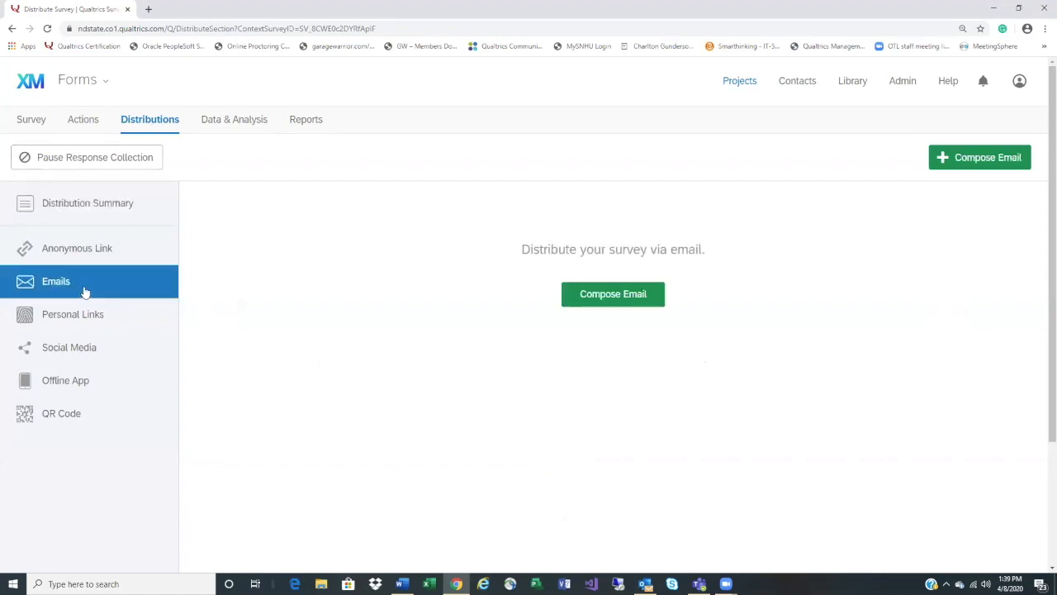
left_click(608, 295)
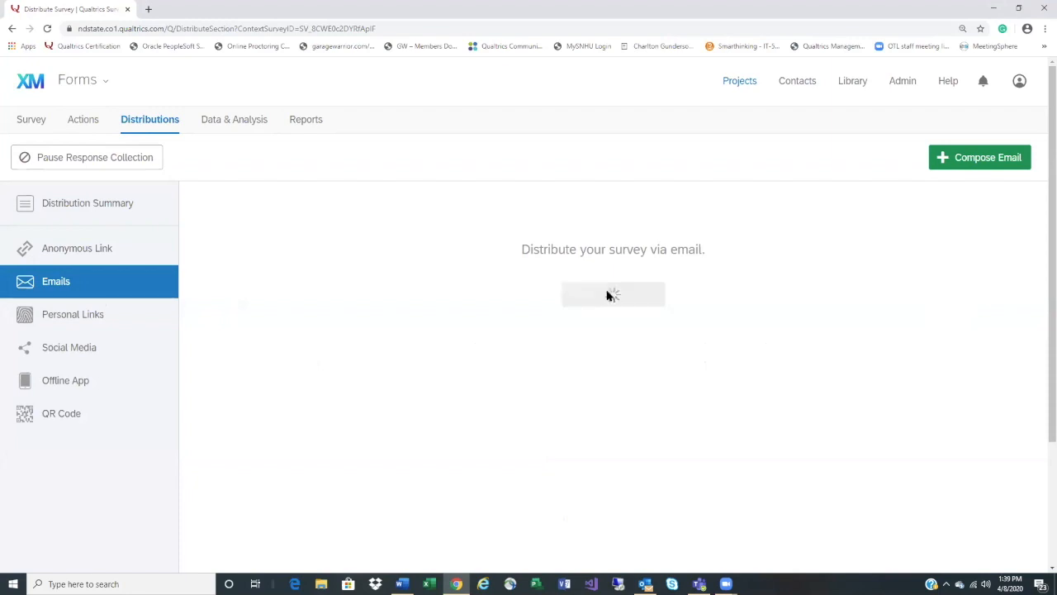
Create a new contact list from Select Contacts and select its default dated name
left_click(353, 174)
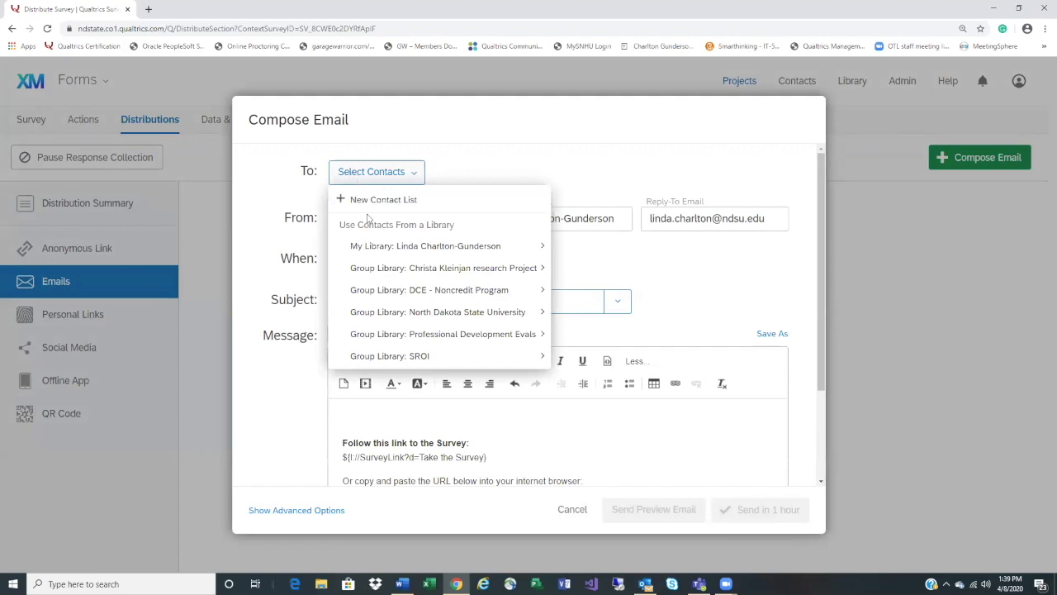
left_click(368, 202)
left_click_drag(397, 182, 230, 180)
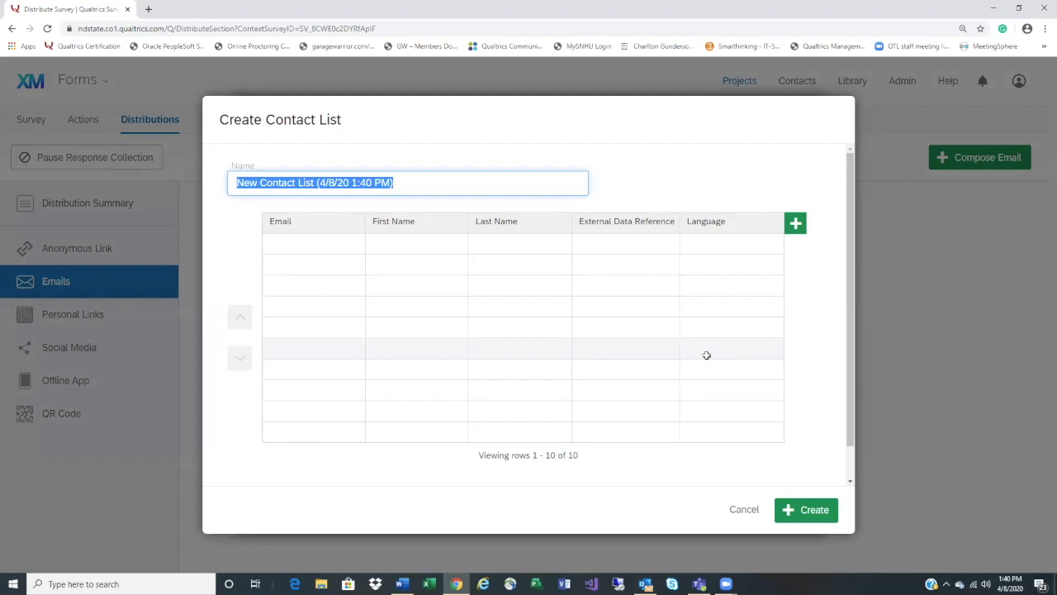
Create the new contact list, landing on the Workshop form's Distributions page
left_click(816, 510)
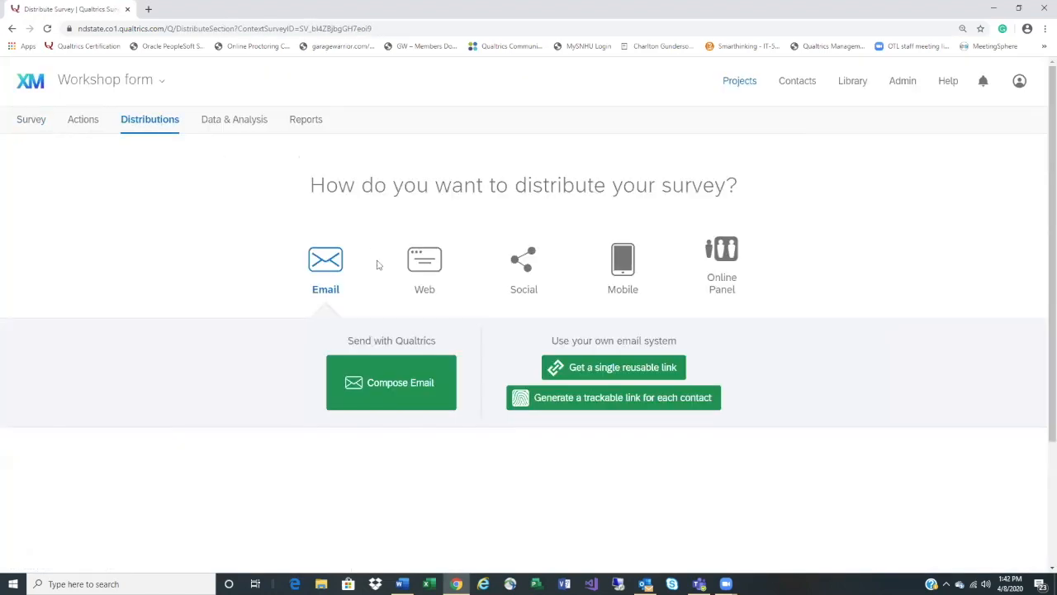
Start a Compose Email invitation and browse the Select Contacts libraries without choosing any recipients
left_click(415, 388)
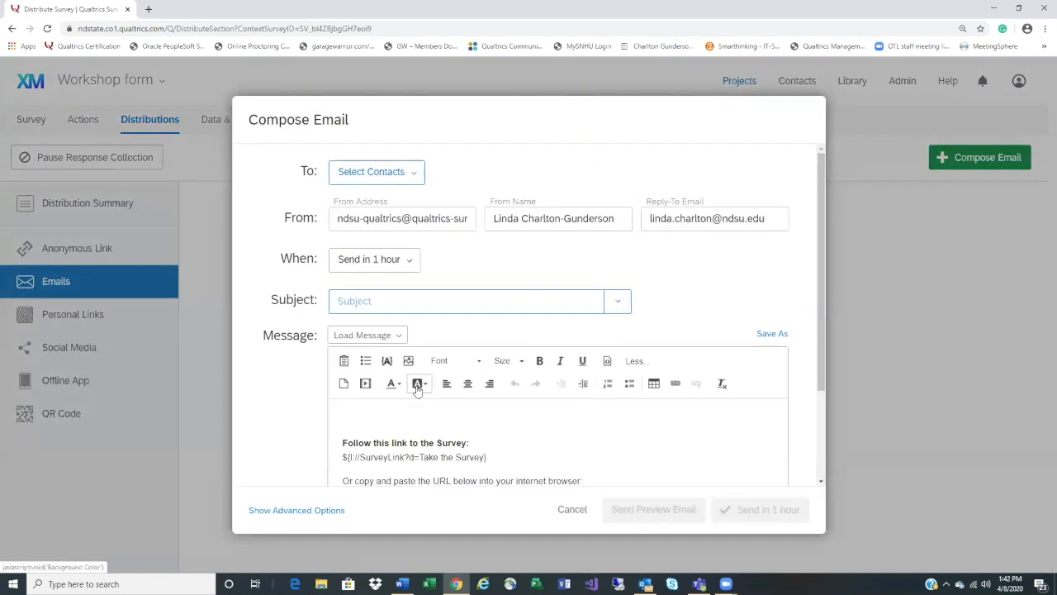
left_click(394, 171)
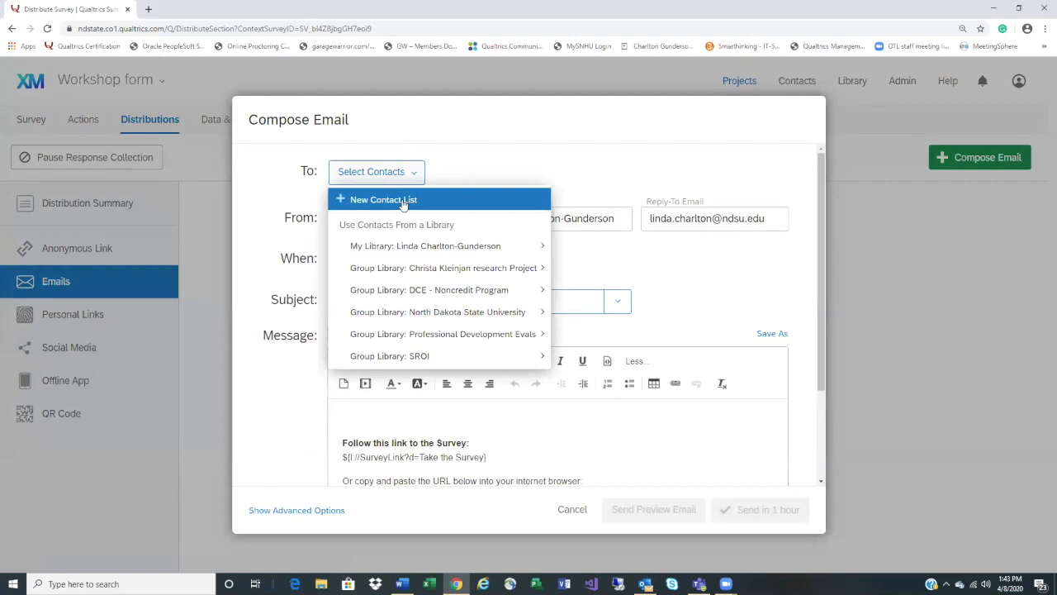
mouse_move(421, 246)
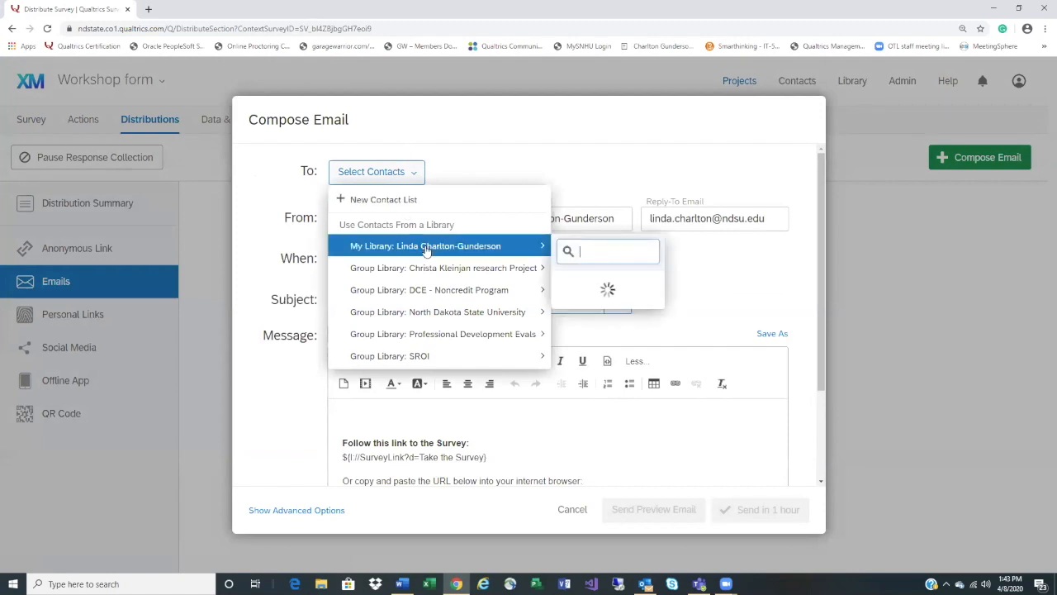
mouse_move(696, 321)
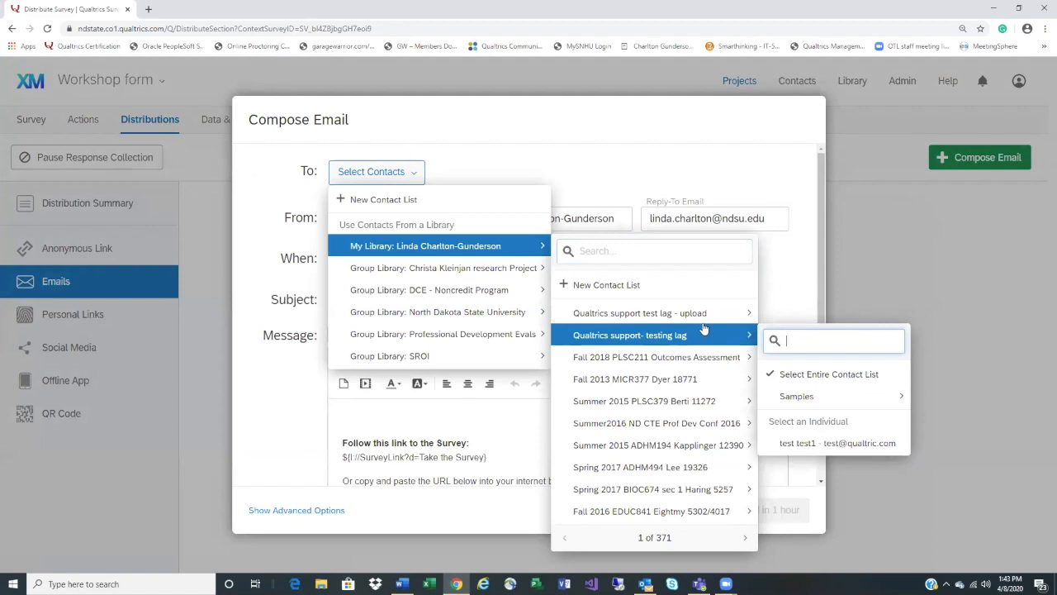
mouse_move(479, 273)
left_click(587, 165)
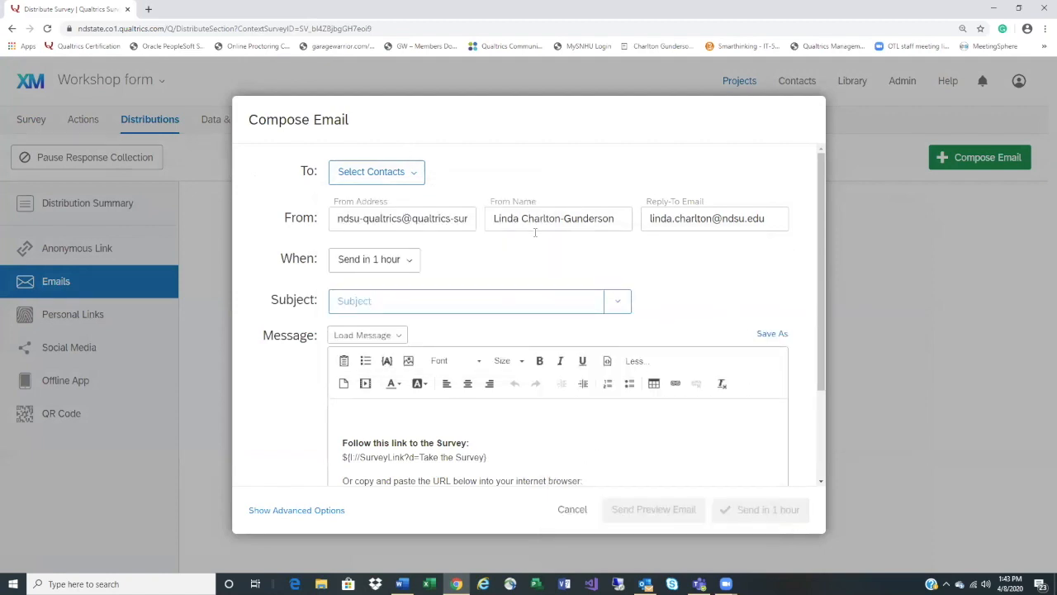
left_click(411, 264)
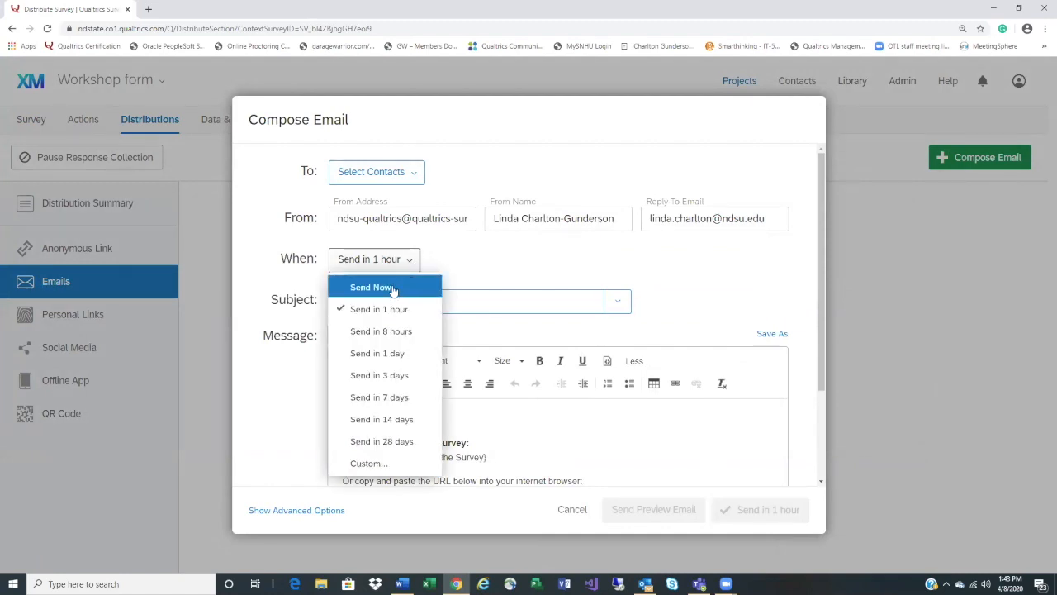
Schedule the invitation for a custom send time of Apr 8, 2020 at 1:42 PM CDT
left_click(396, 465)
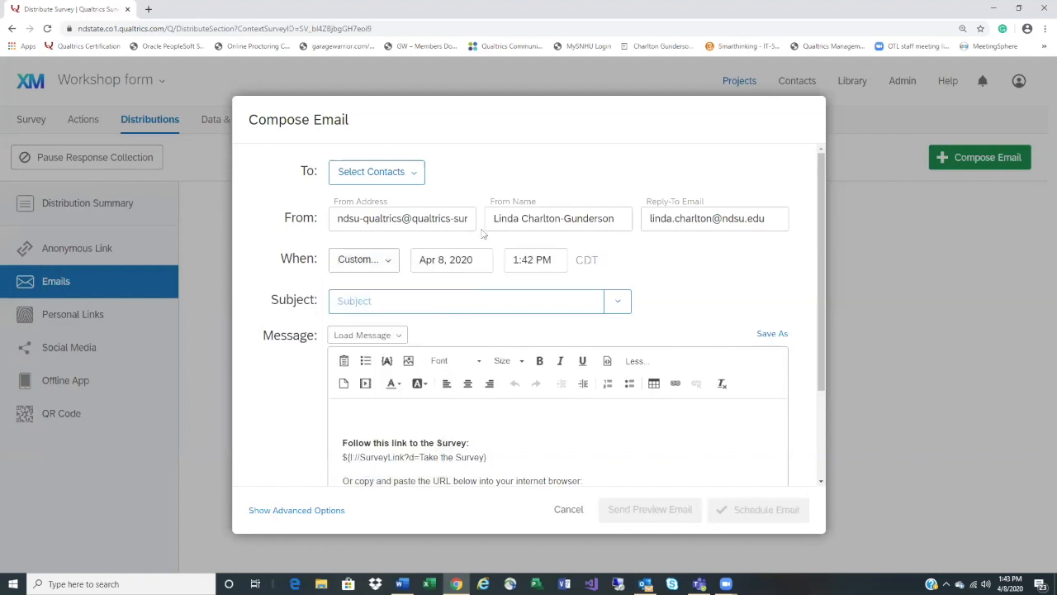
left_click(478, 265)
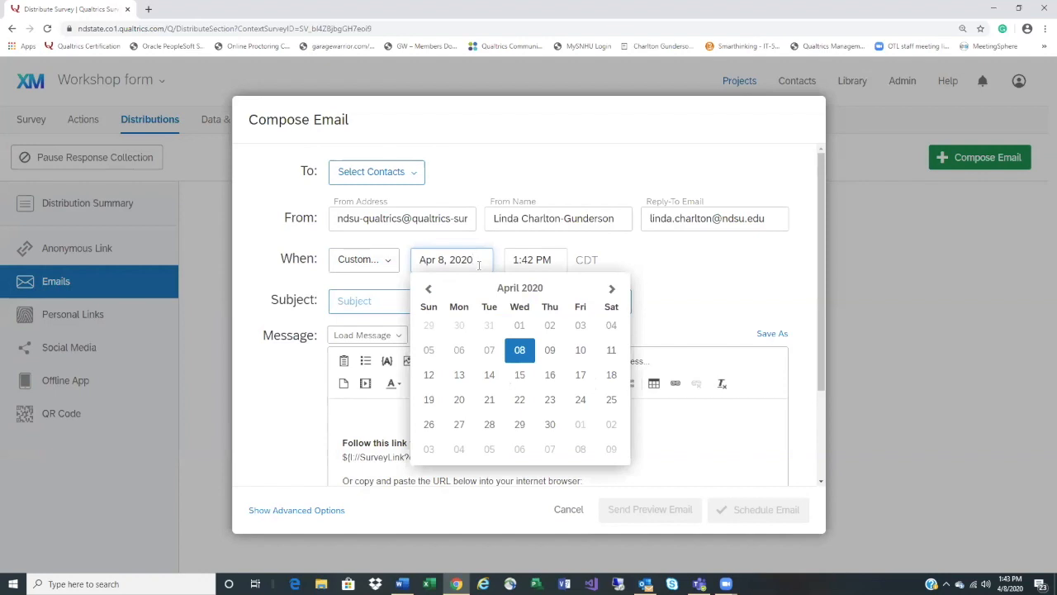
left_click(660, 309)
left_click(471, 301)
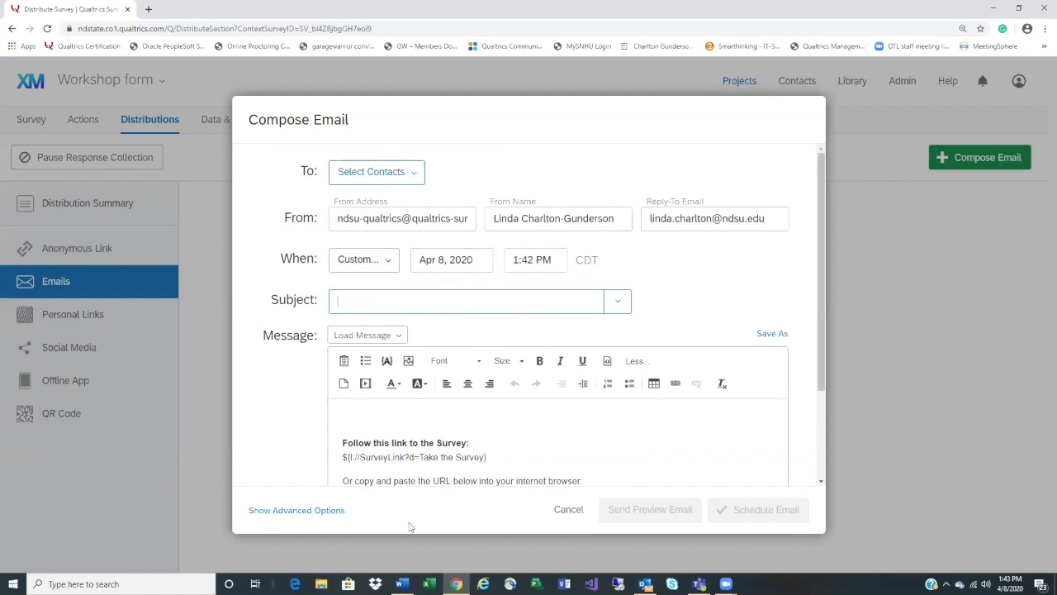
left_click(473, 420)
Review the advanced Link Type options, keeping Individual, then cancel the email draft
scroll(510, 421, "down", 1)
scroll(510, 421, "down", 1)
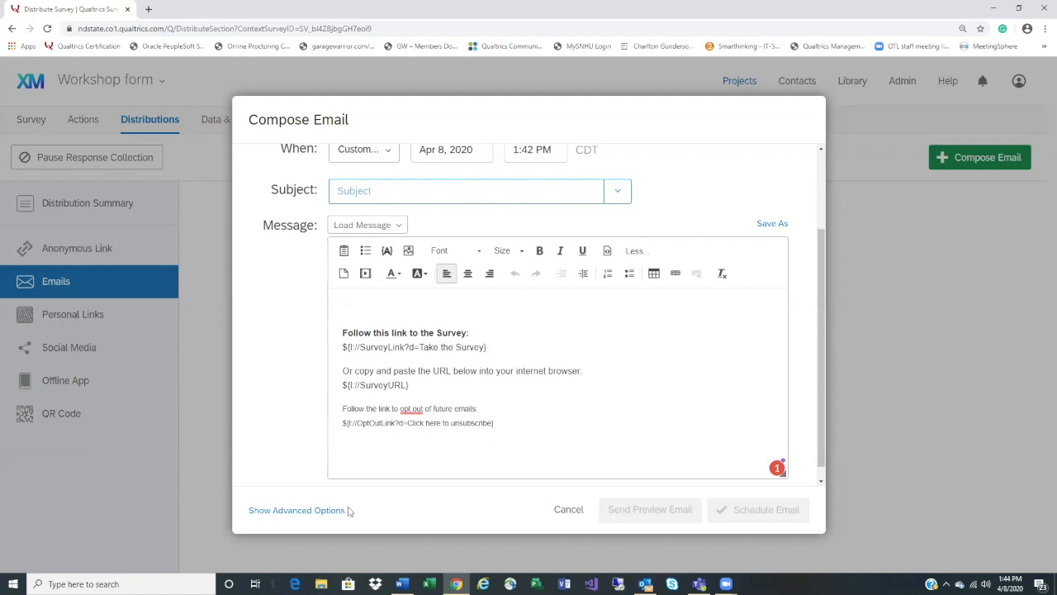
left_click(305, 510)
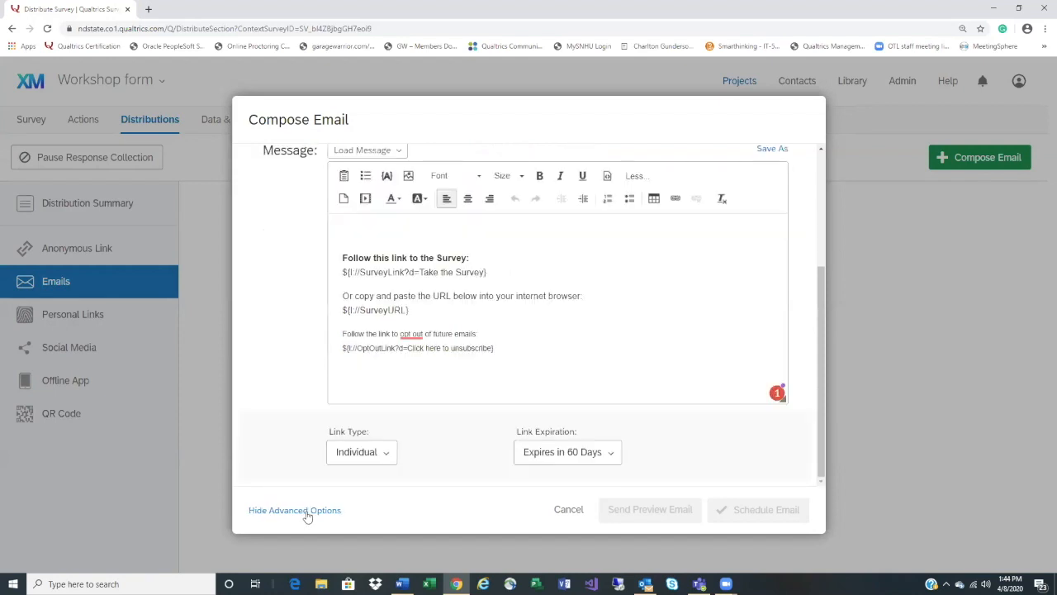
left_click(348, 459)
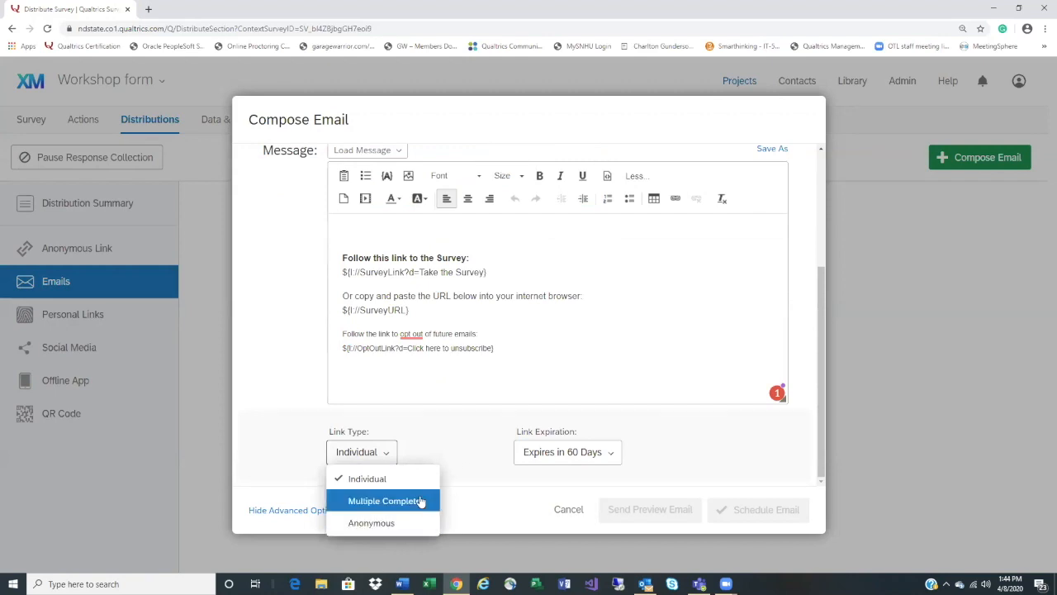
left_click(417, 451)
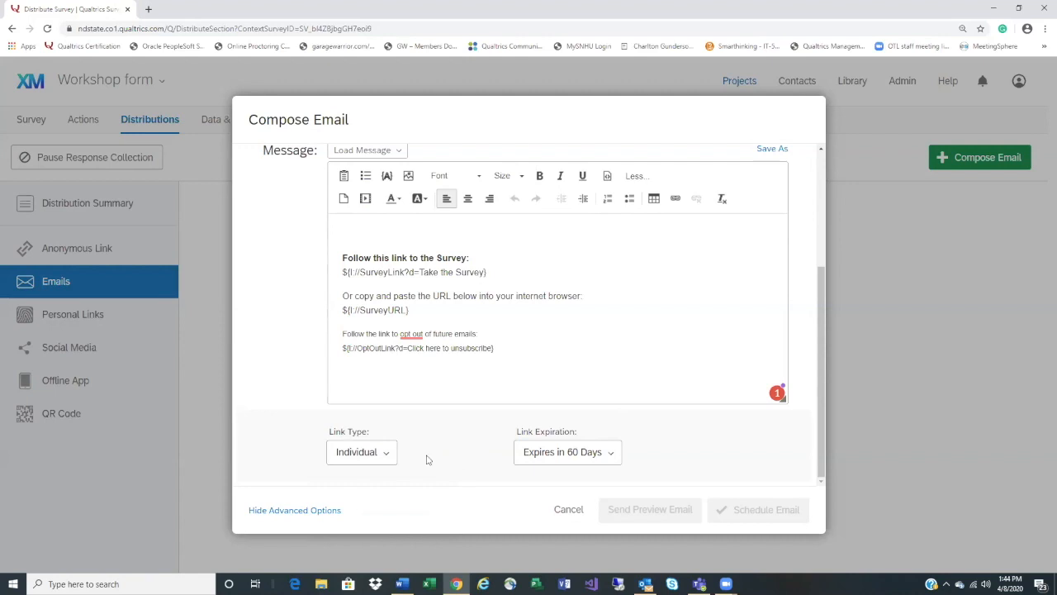
left_click(384, 459)
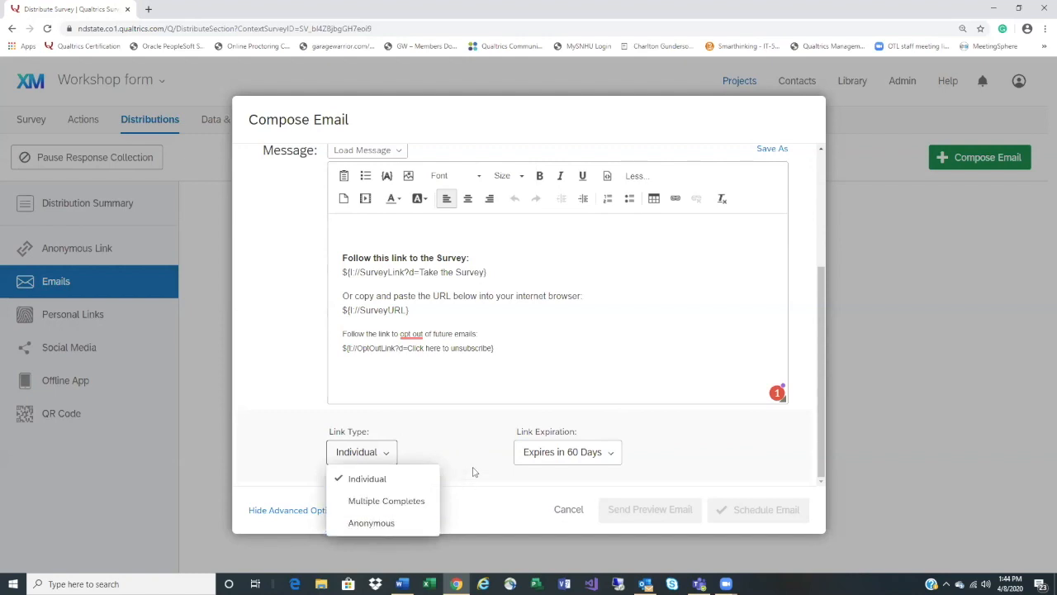
left_click(568, 509)
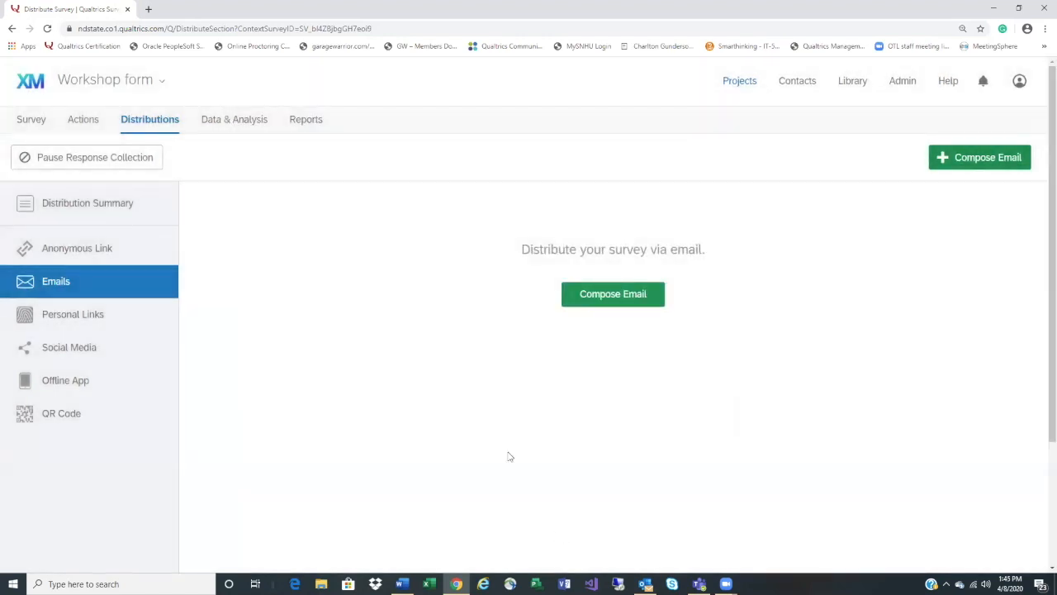
View the Workshop form's reusable Anonymous Link and its QR Code
left_click(103, 254)
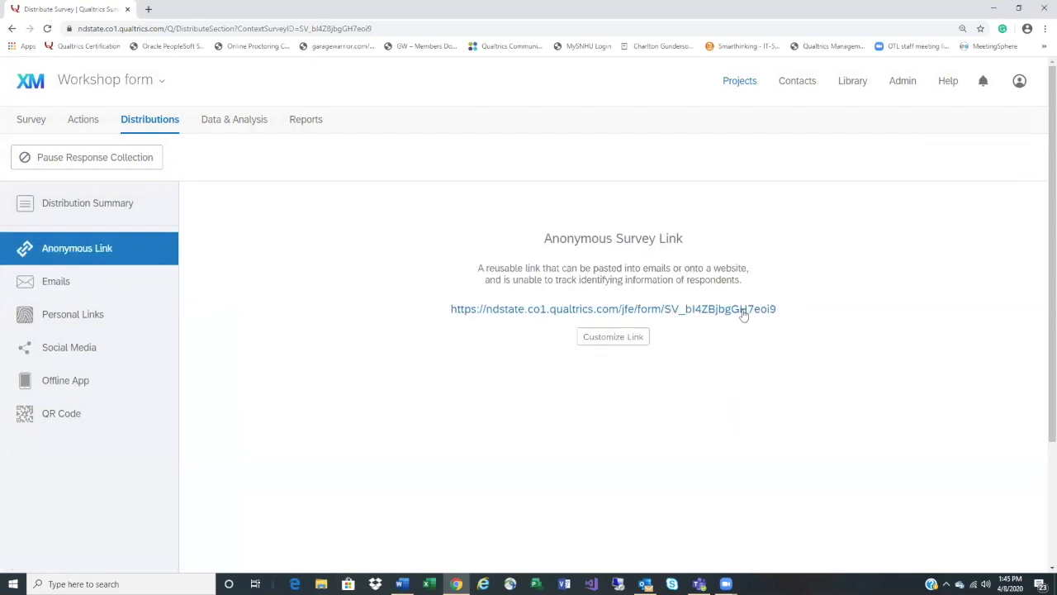
left_click(83, 416)
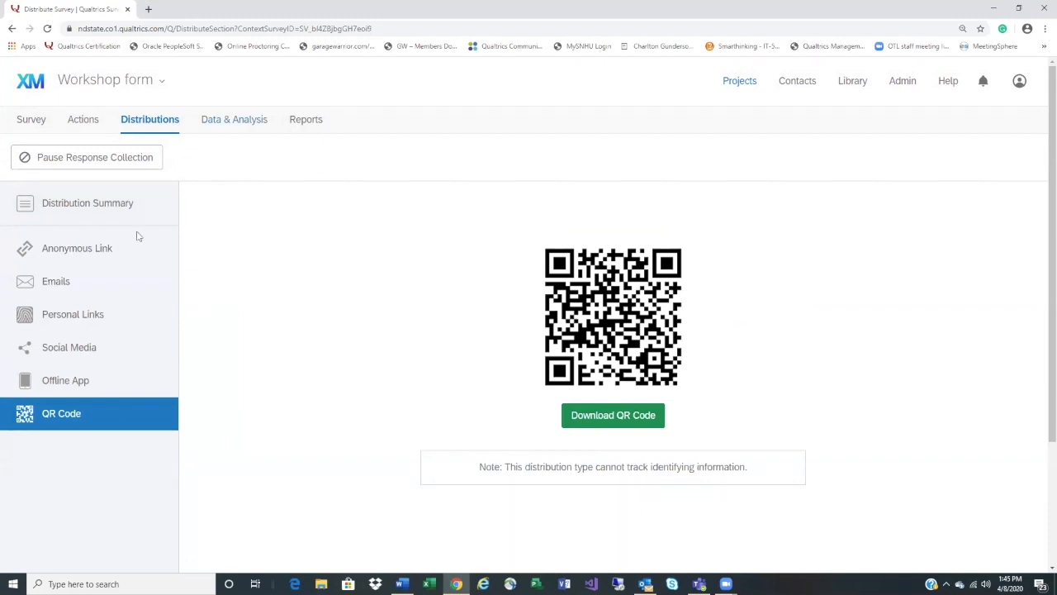
Open the Distribution Summary, which shows no responses collected yet
left_click(140, 207)
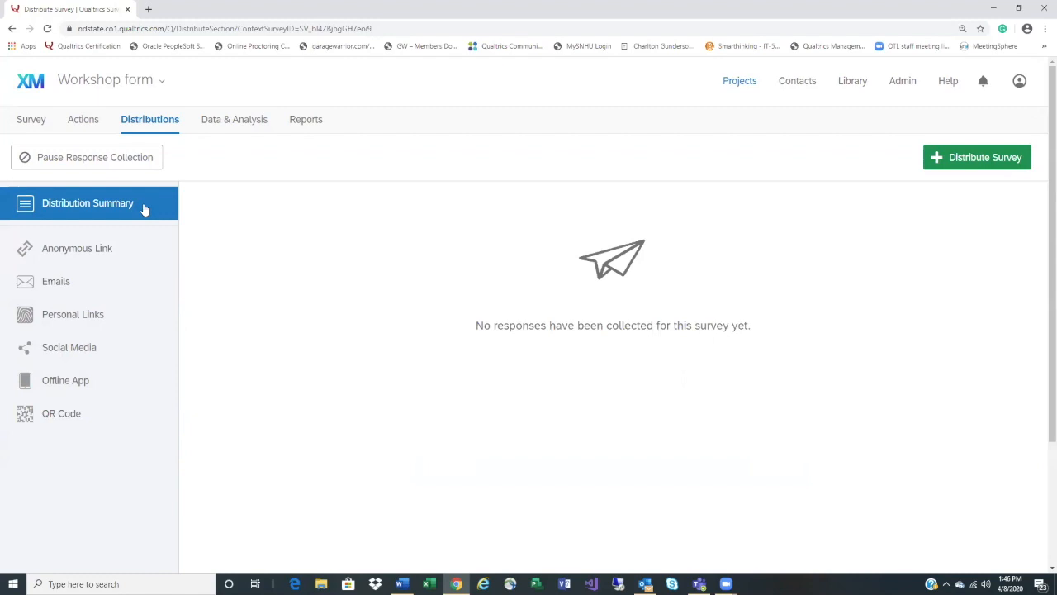
Look over the Social Media sharing options and the Distribution Summary, then return to the Survey editor
left_click(86, 343)
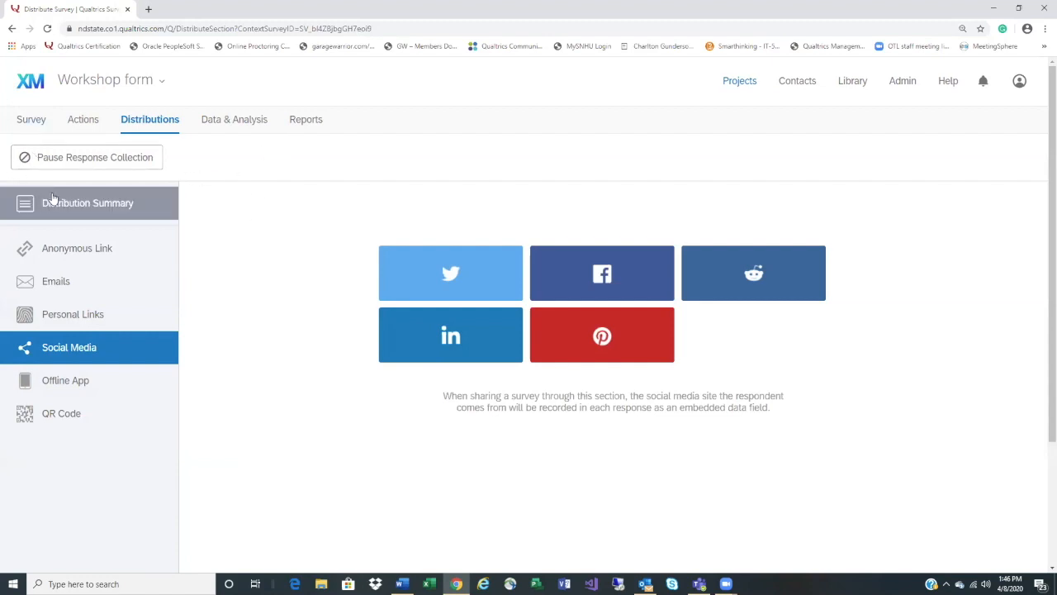
left_click(75, 213)
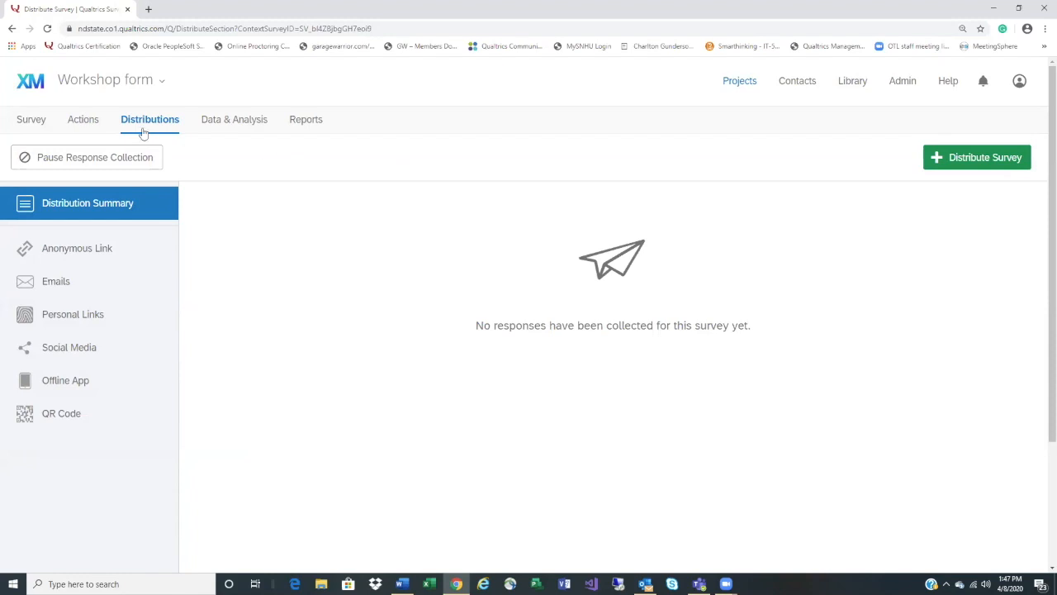
left_click(38, 121)
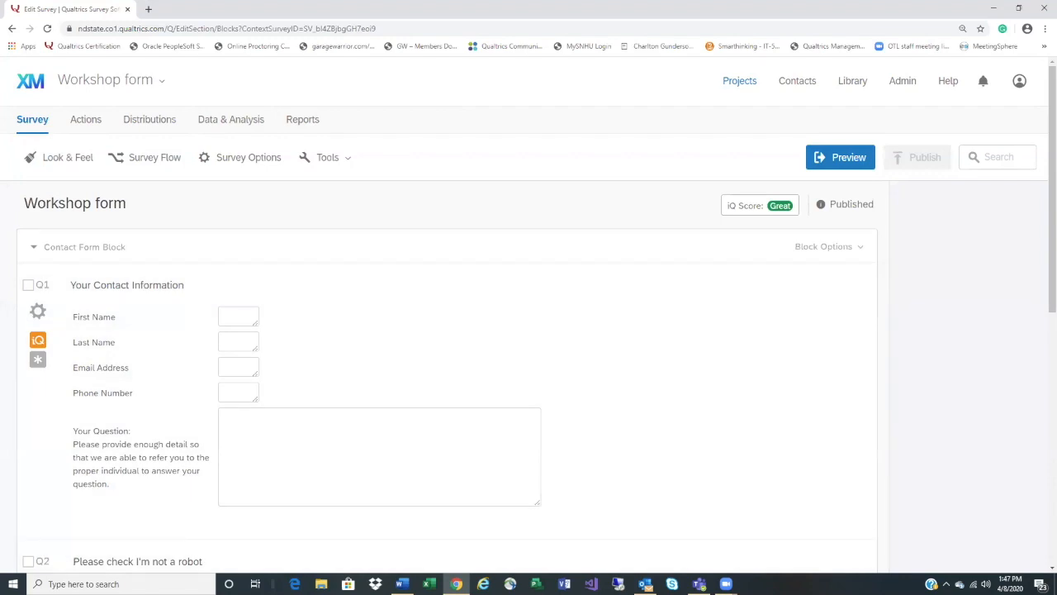
mouse_move(726, 583)
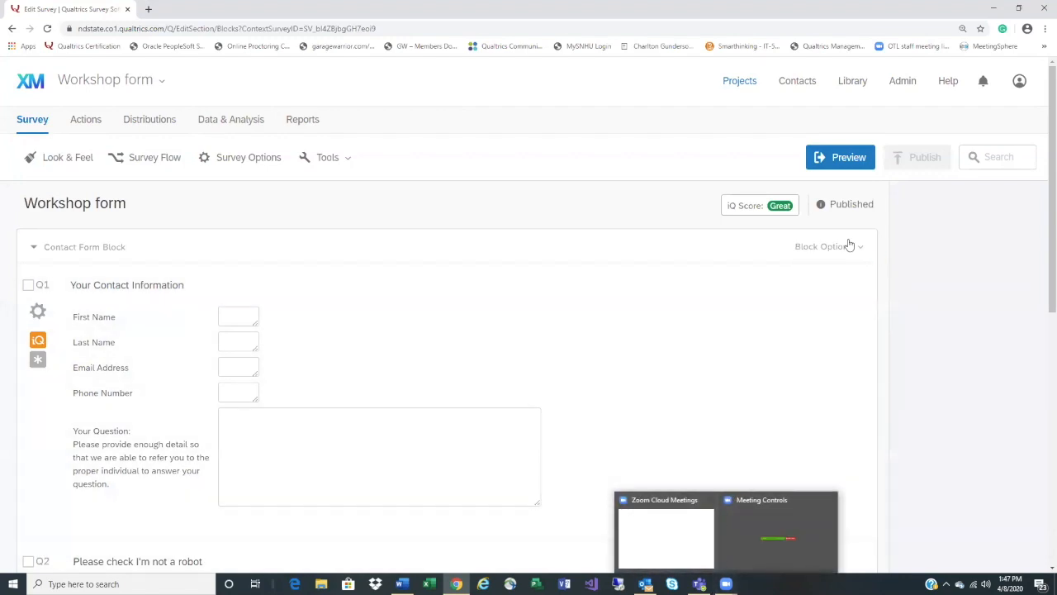